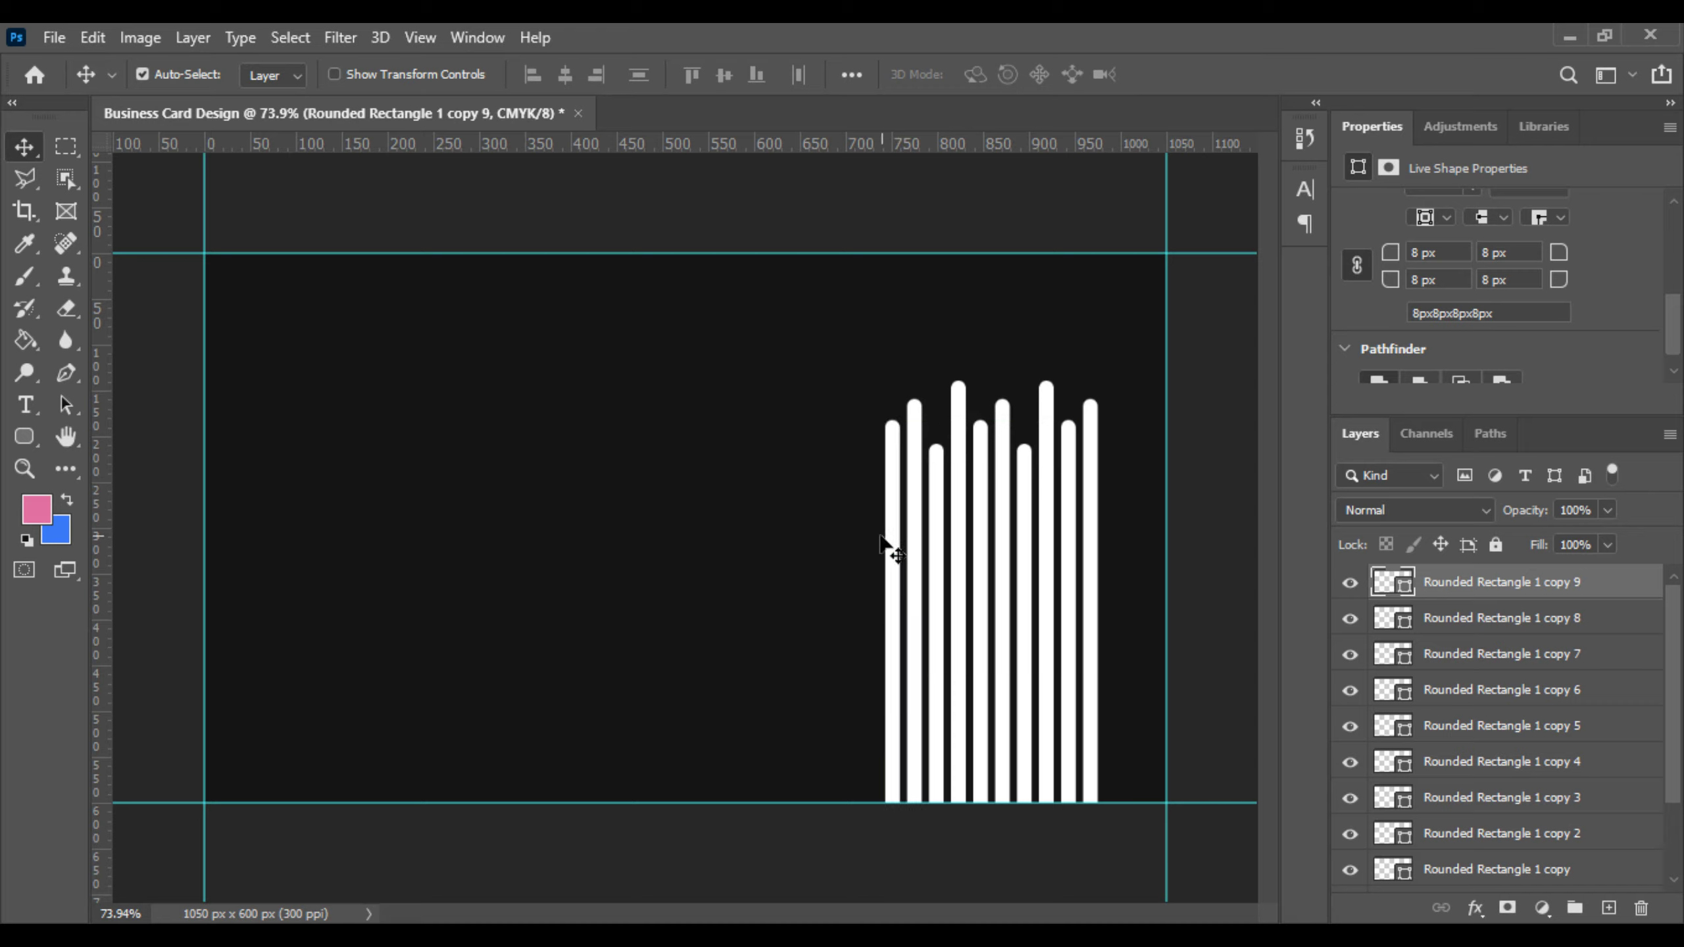
# Step: Extend the row of white rounded bars toward the card's middle with four more duplicated bars
pyautogui.moveTo(890, 526); pyautogui.dragTo(798, 474)
pyautogui.scroll(-6, 1106, 594)
# Step: Merge all the rounded rectangle layers into one shape and rasterize the merged layer
pyautogui.scroll(-5, 1484, 711)
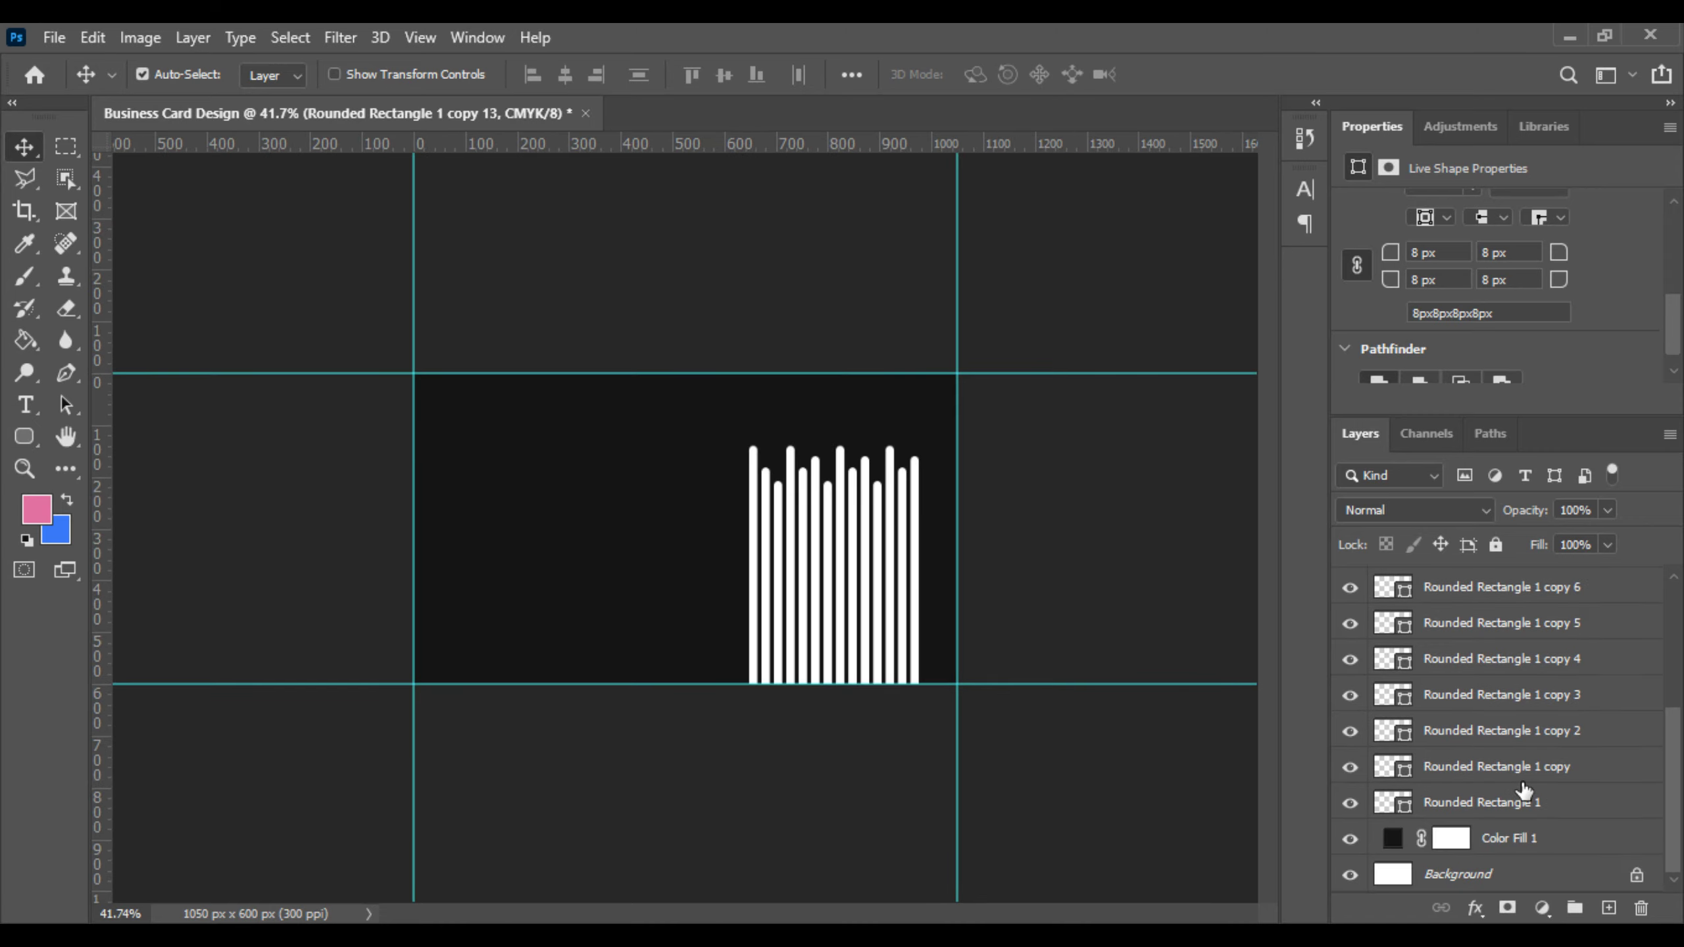
pyautogui.keyDown('shift'); pyautogui.click(1547, 800); pyautogui.keyUp('shift')
pyautogui.rightClick(1572, 811)
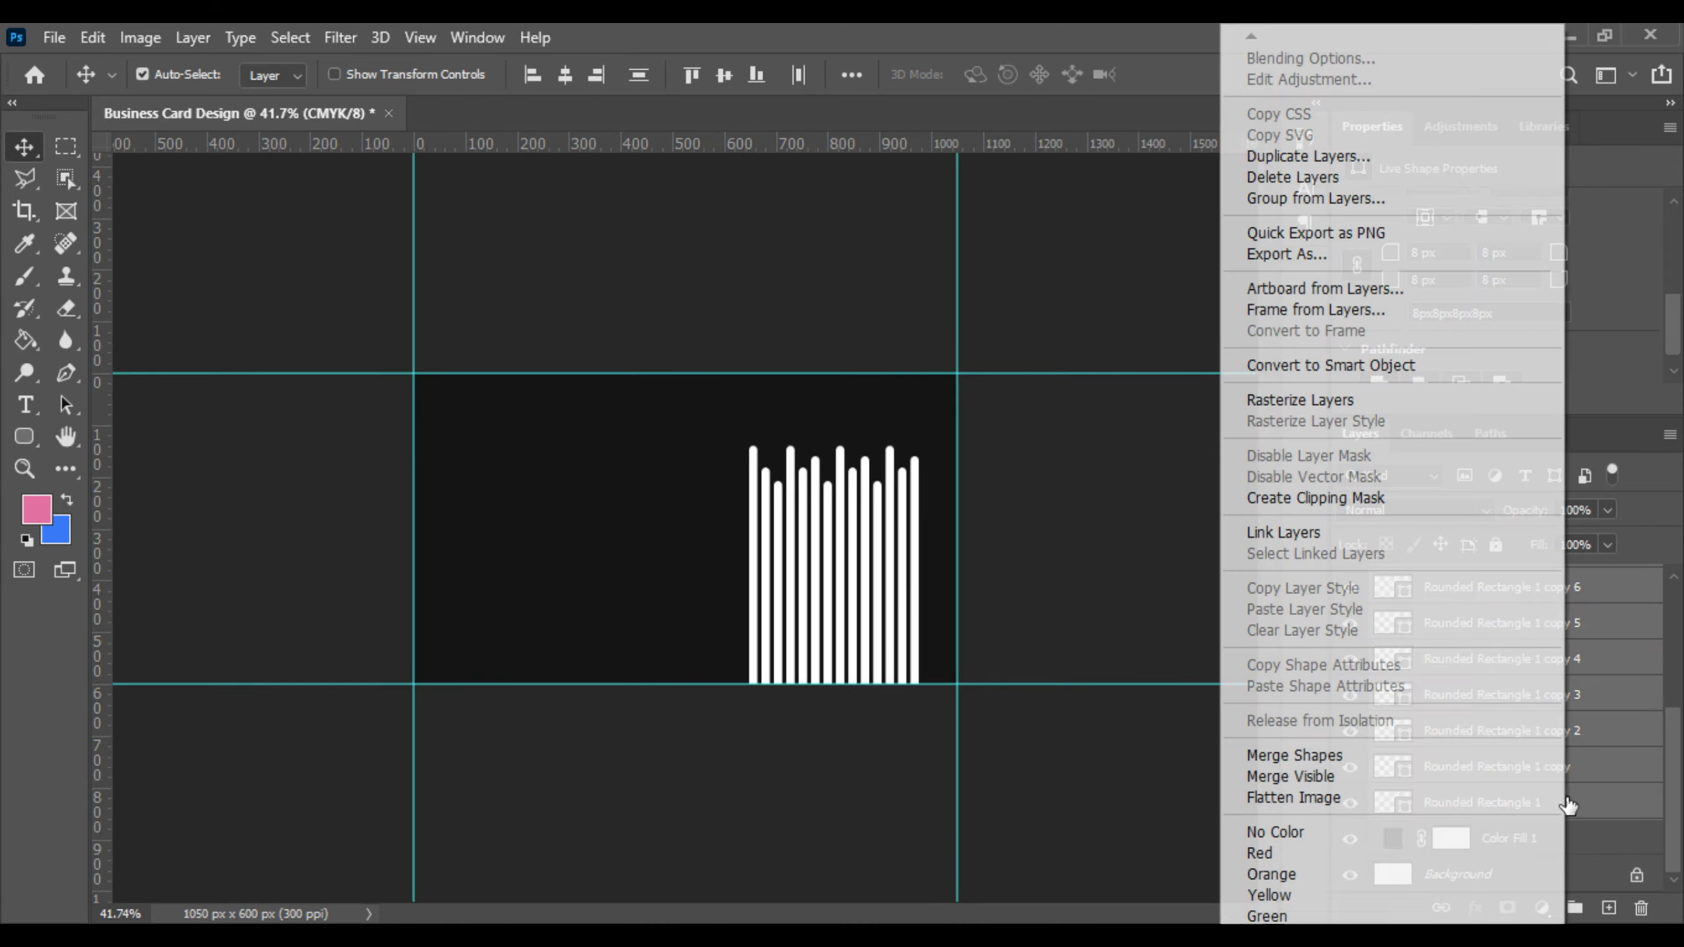
pyautogui.click(1369, 754)
pyautogui.rightClick(1512, 585)
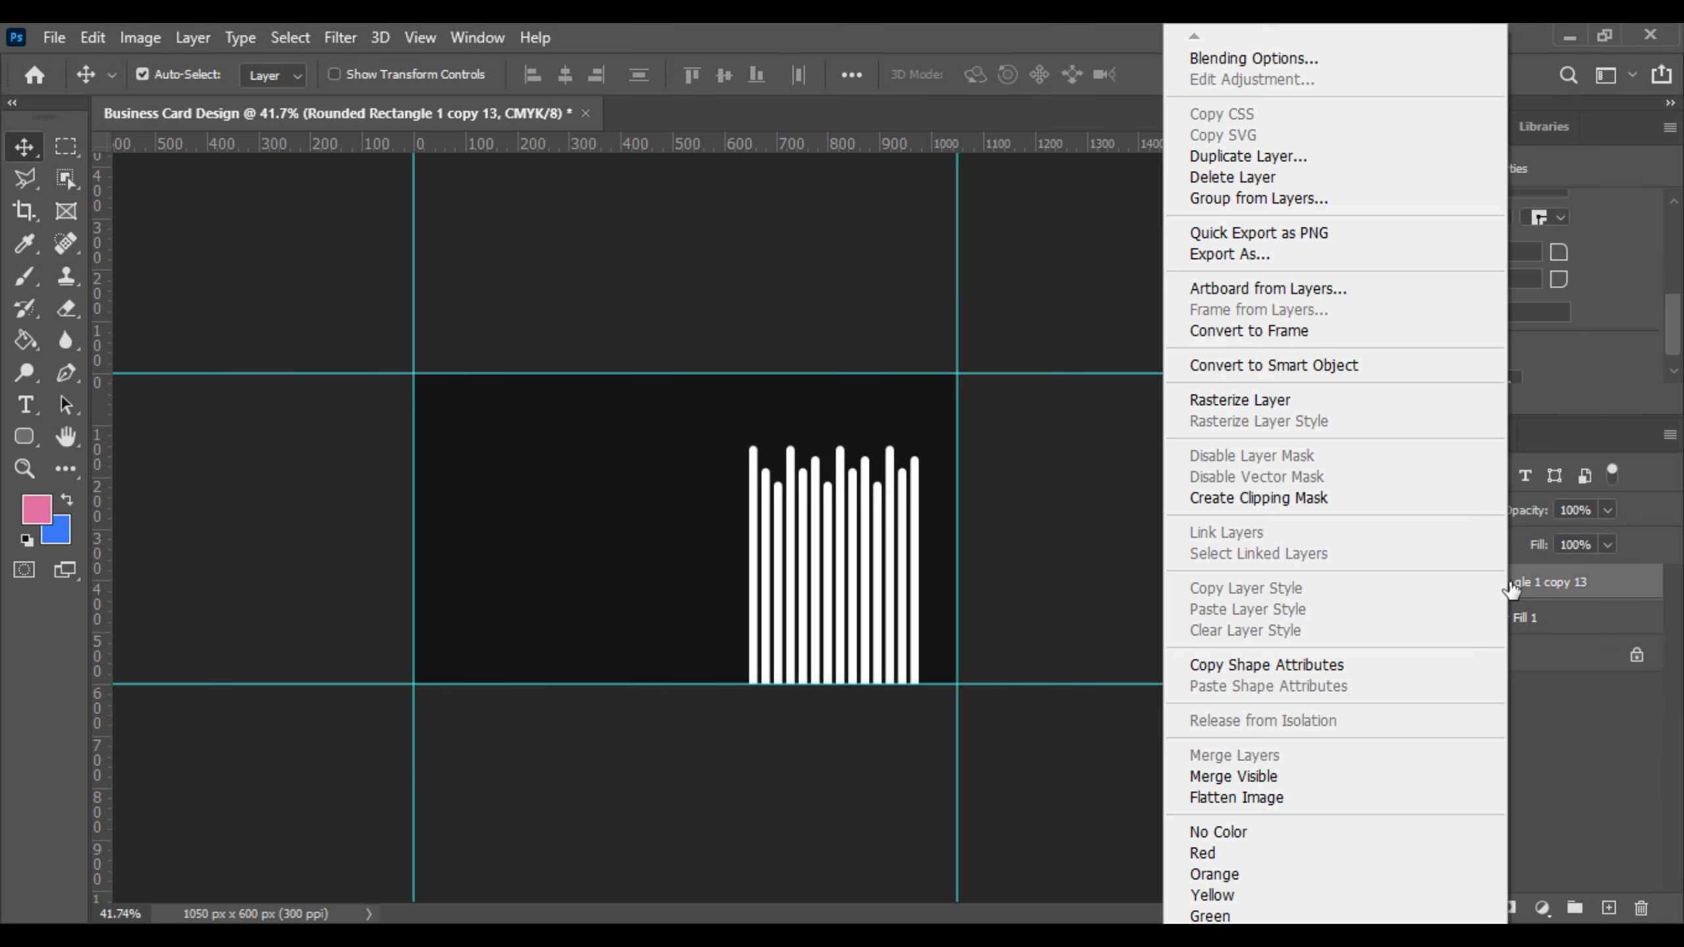
pyautogui.click(1229, 401)
# Step: Move the bars up and scale them to about 288 by 532 px, vertically centred on the card
pyautogui.scroll(3, 786, 590)
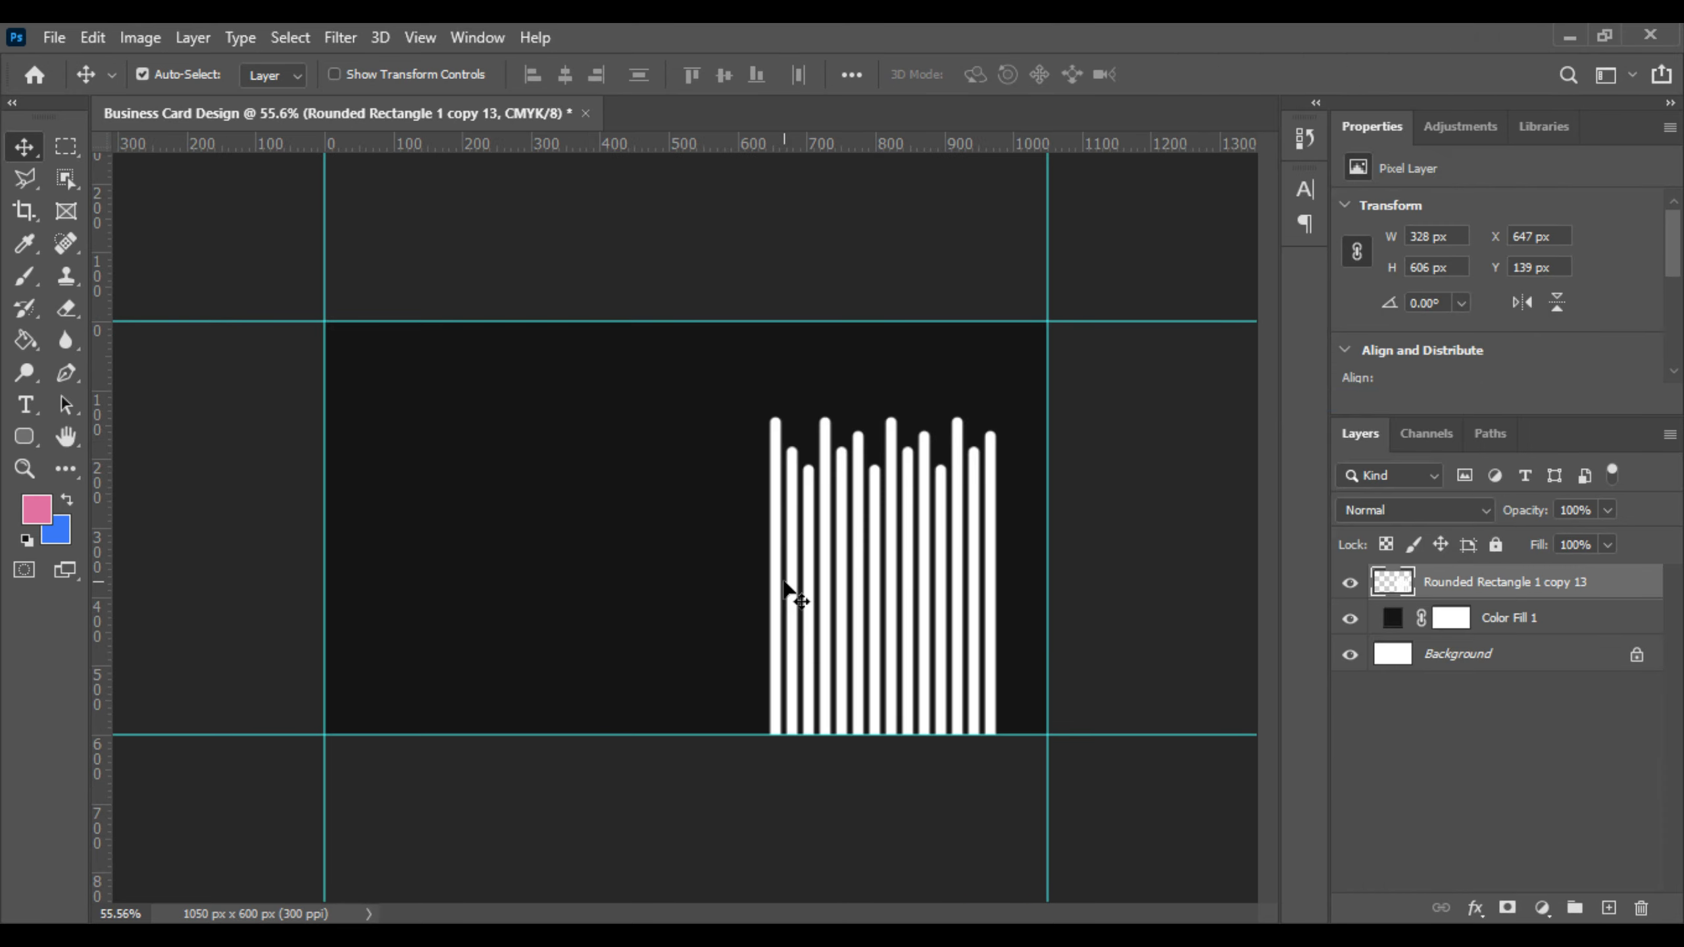
pyautogui.scroll(-3, 914, 636)
pyautogui.hotkey('ctrl', 't')
pyautogui.moveTo(915, 627); pyautogui.dragTo(925, 521)
pyautogui.moveTo(967, 343); pyautogui.dragTo(948, 380)
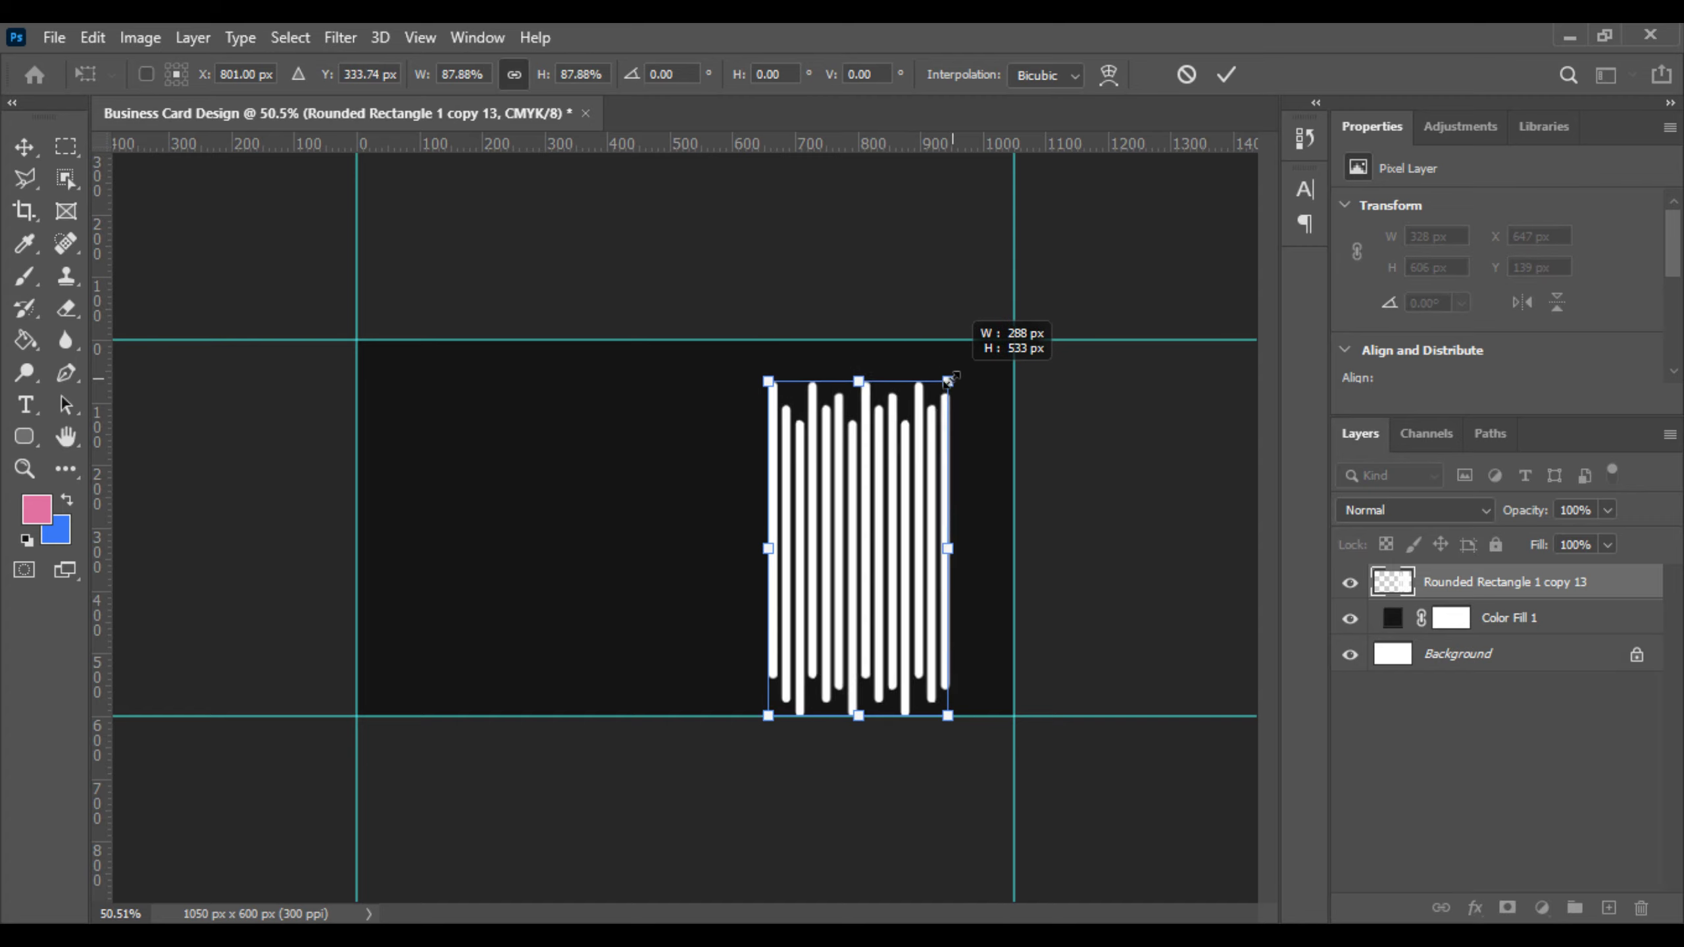
pyautogui.moveTo(889, 485)
pyautogui.mouseDown()
pyautogui.moveTo(906, 465)
pyautogui.moveTo(888, 482)
pyautogui.mouseUp()
pyautogui.press('Return')
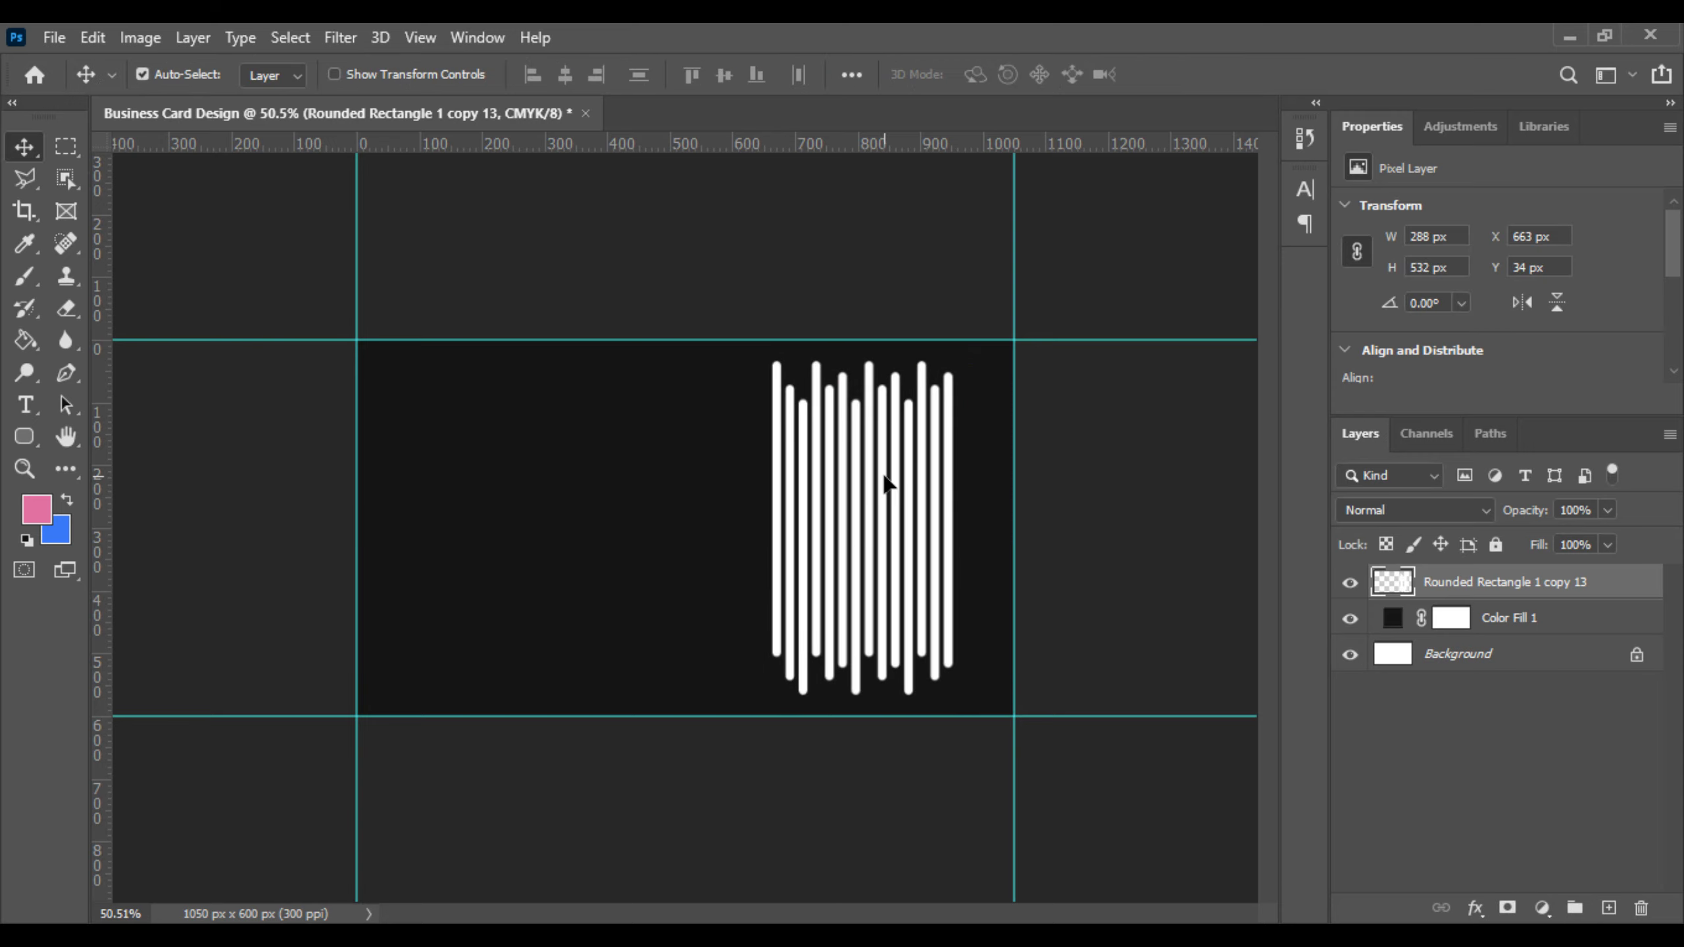
pyautogui.scroll(4, 887, 481)
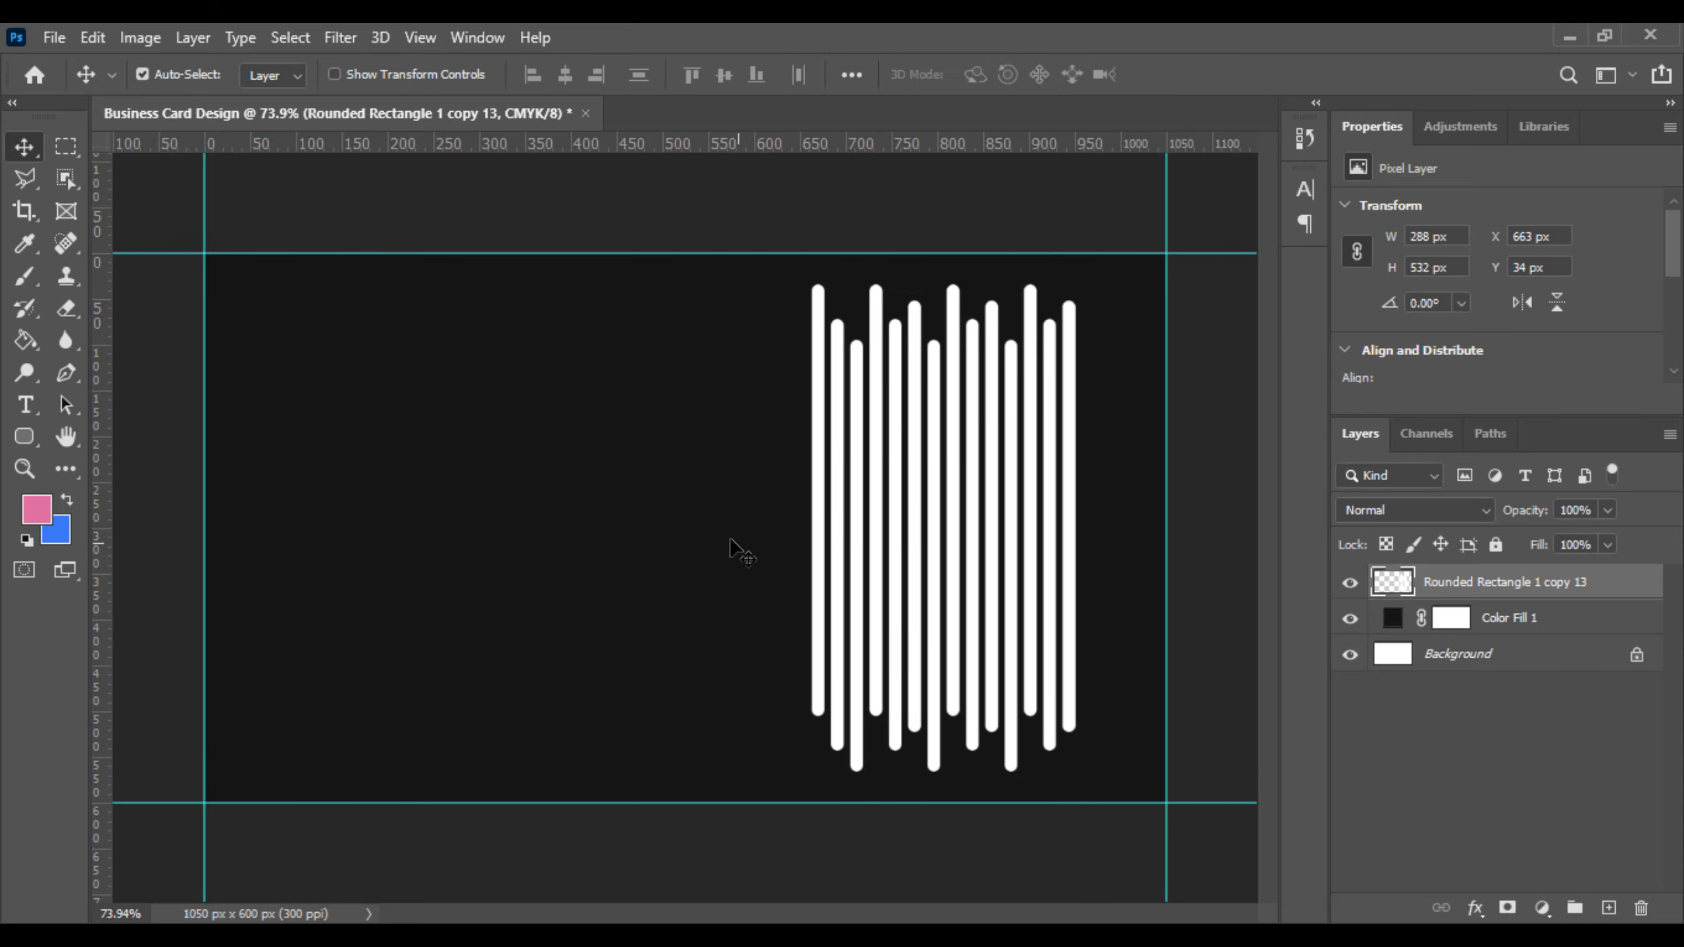
pyautogui.scroll(2, 830, 541)
pyautogui.scroll(-1, 831, 541)
pyautogui.scroll(-1, 831, 548)
pyautogui.rightClick(1465, 582)
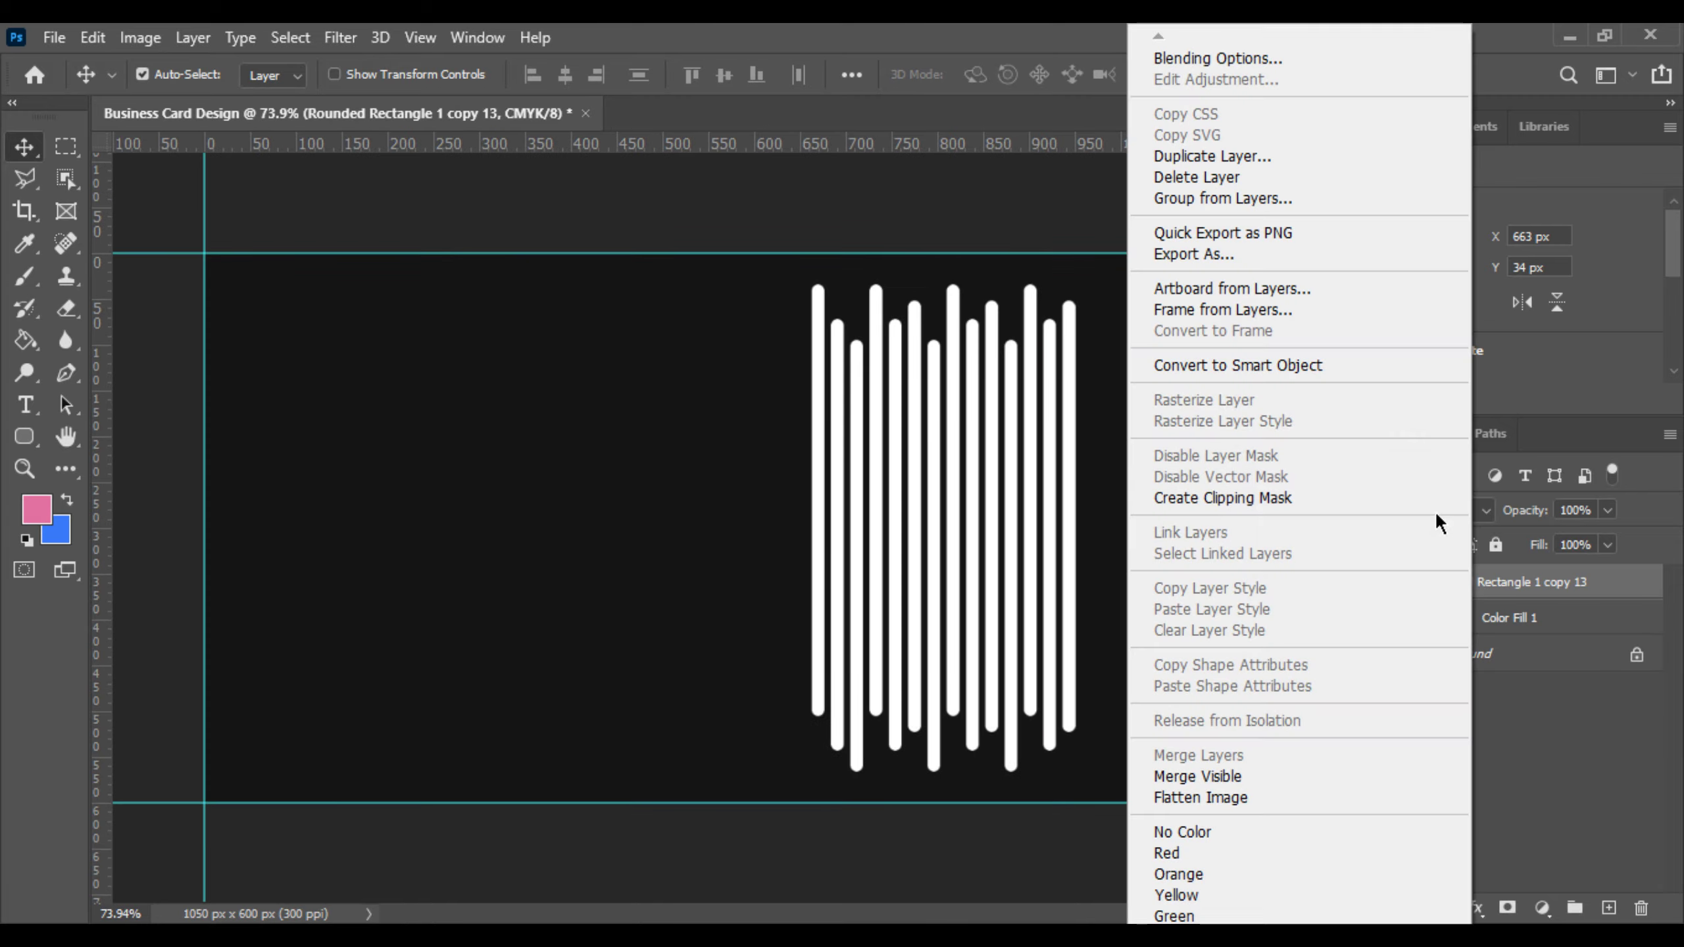
pyautogui.click(1529, 586)
pyautogui.rightClick(1527, 584)
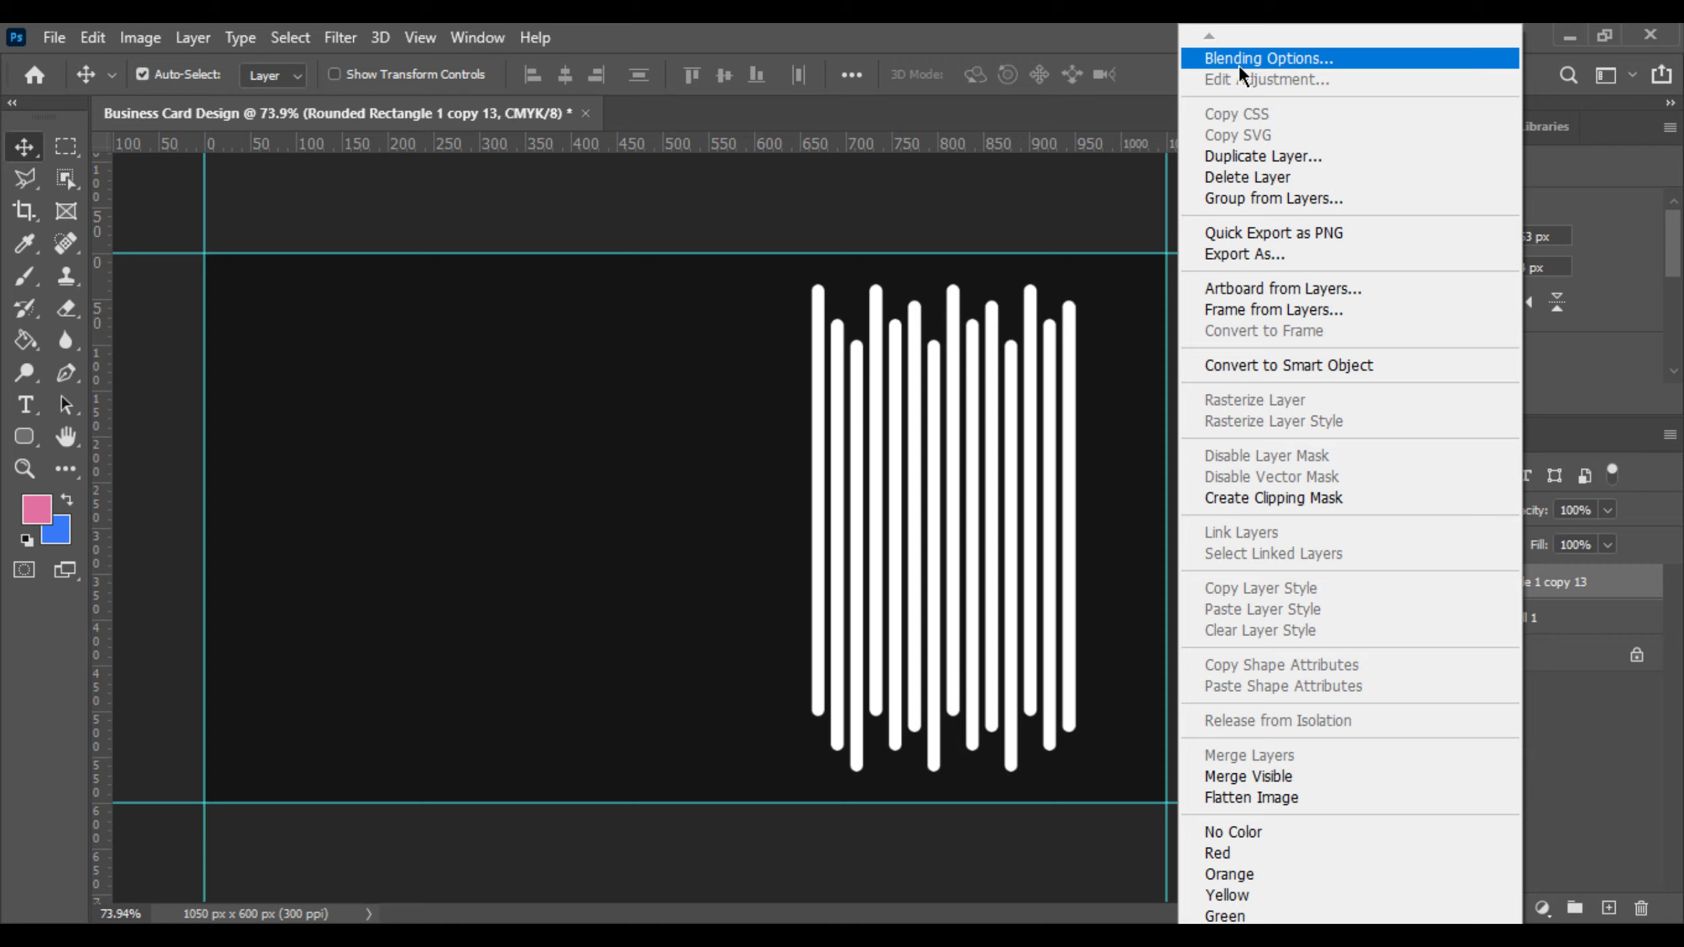
pyautogui.click(1555, 587)
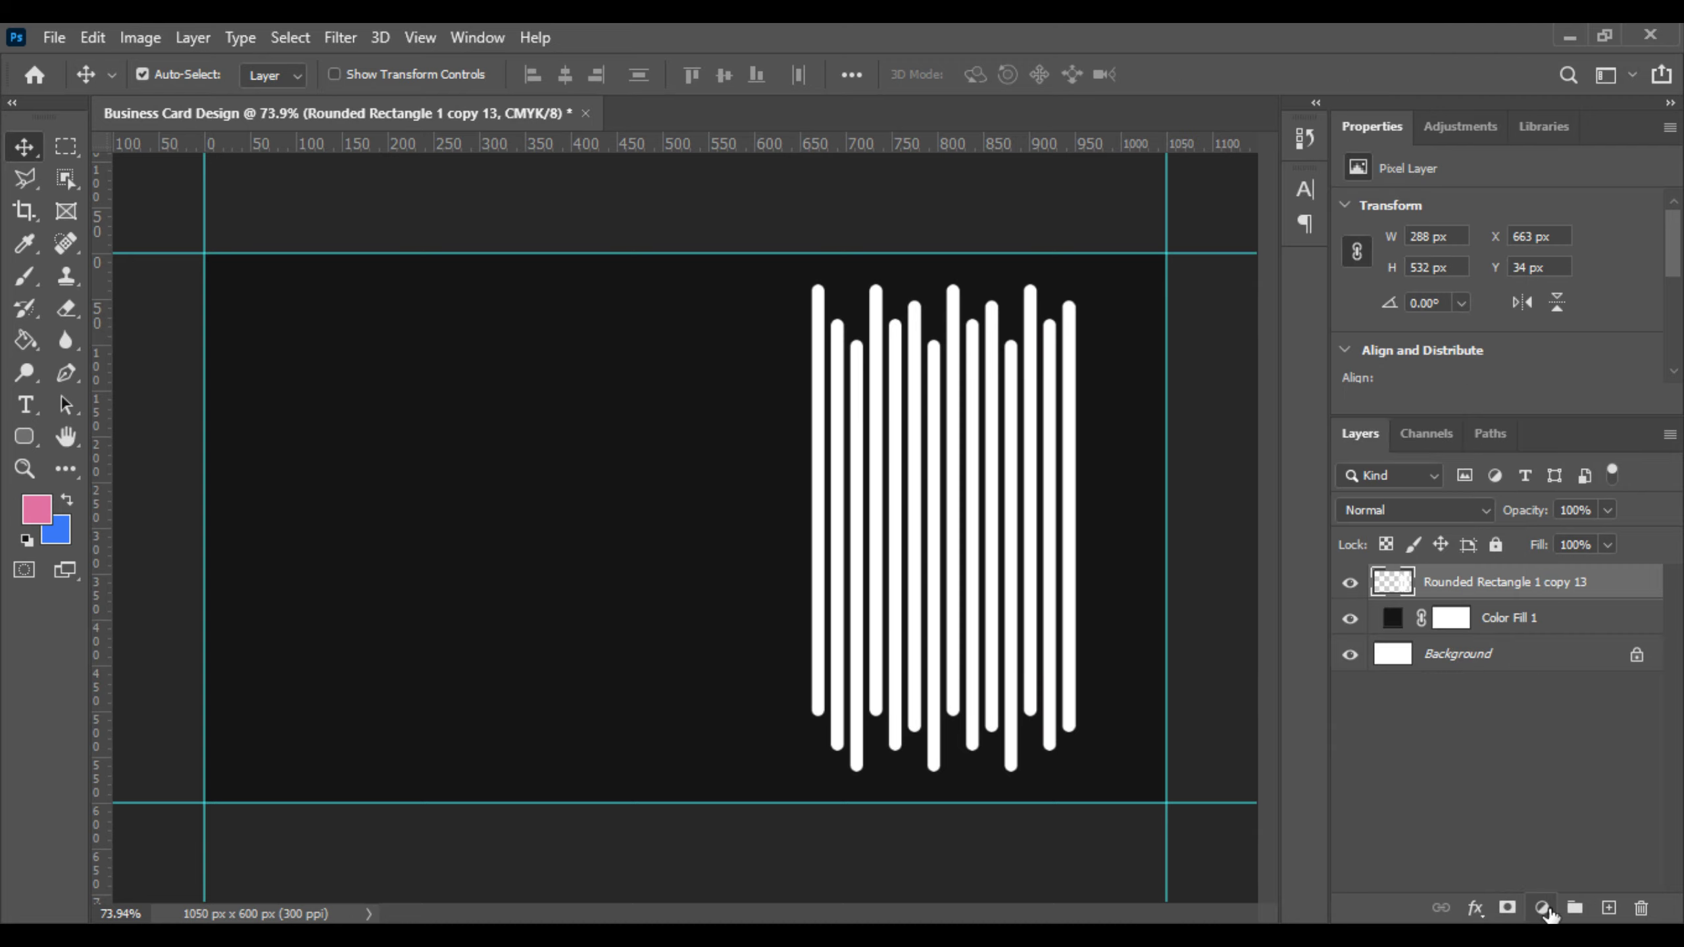
# Step: Add a Gradient Fill layer above the bars layer
pyautogui.click(1545, 908)
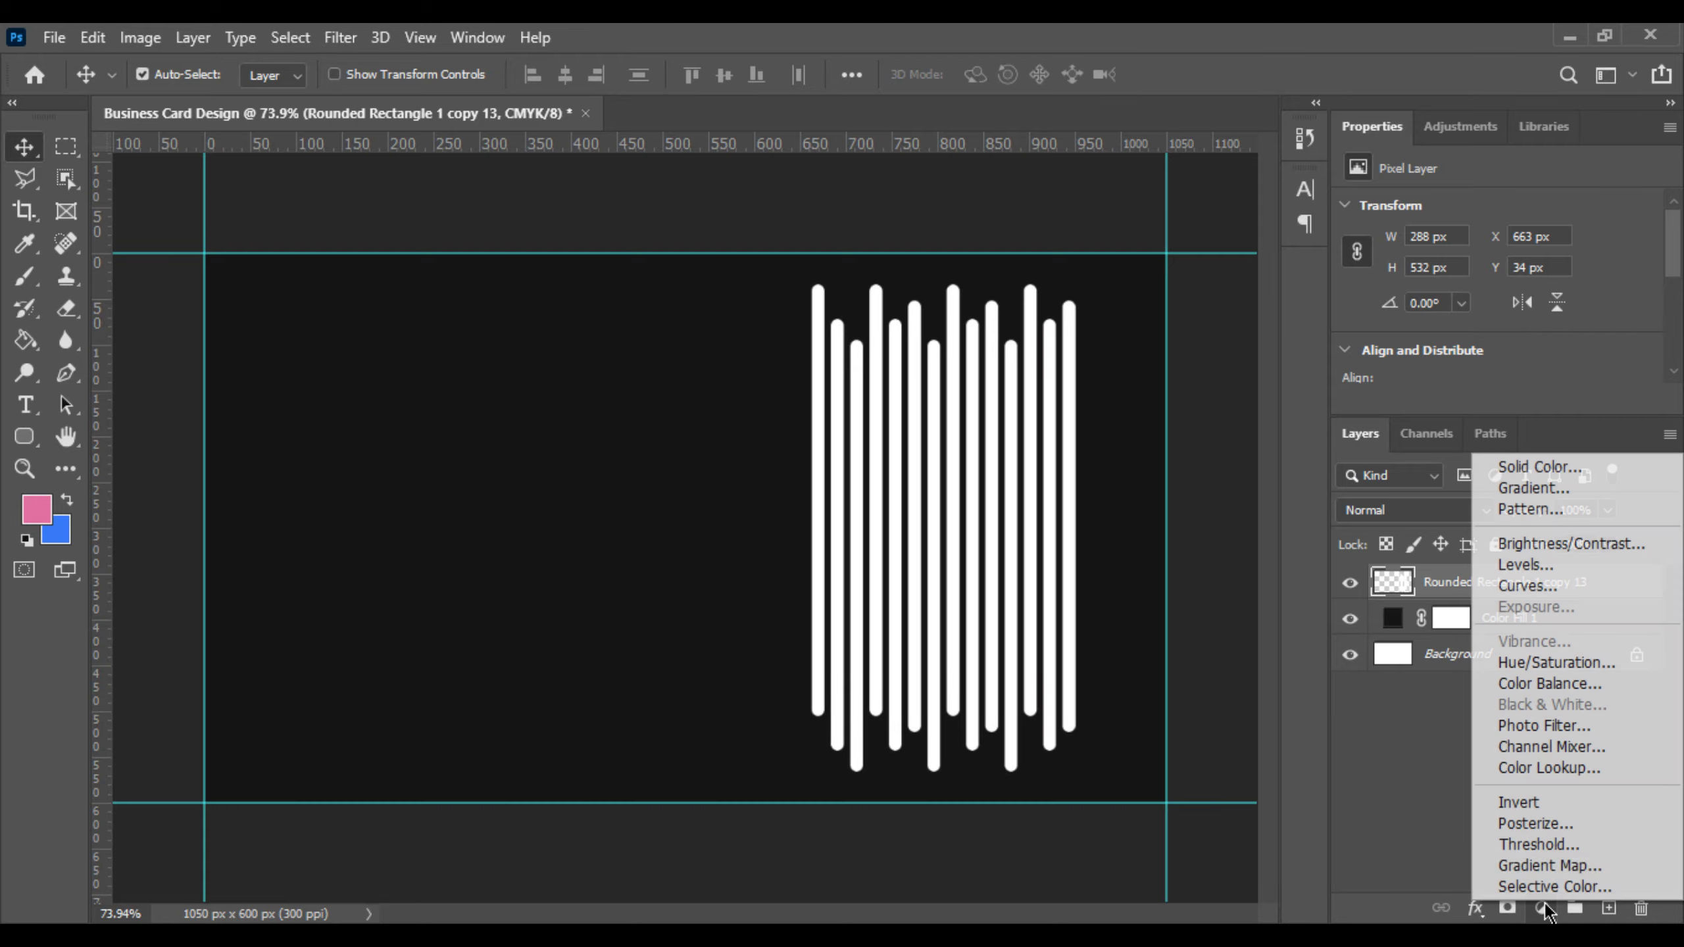
pyautogui.click(1529, 489)
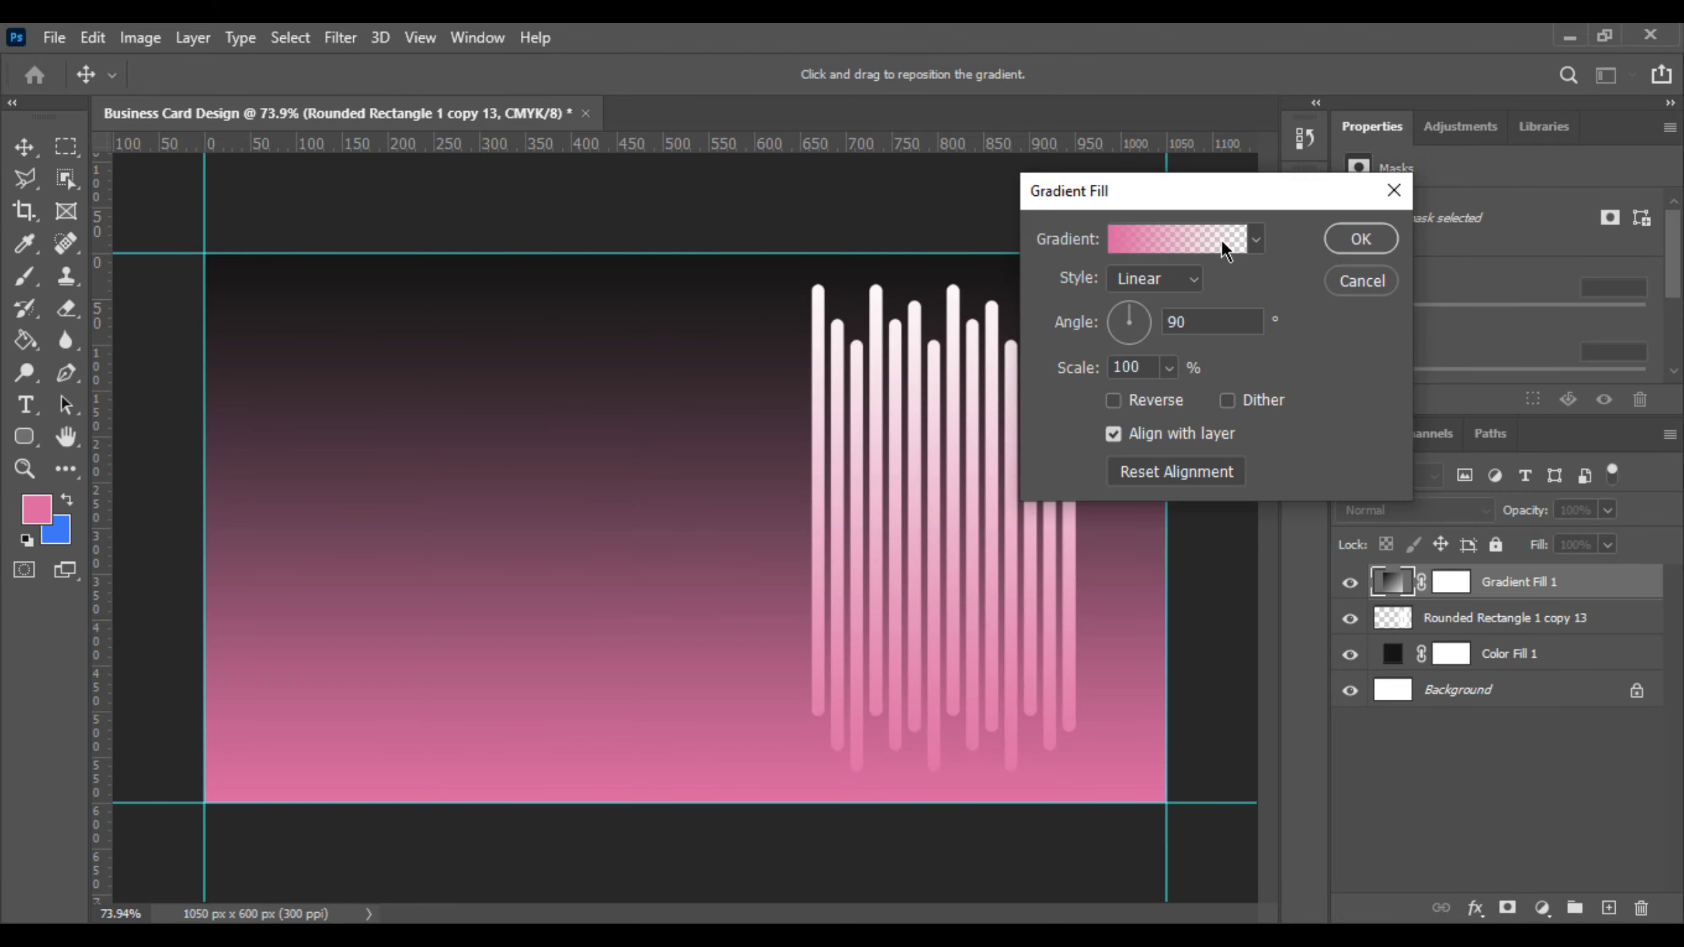
pyautogui.click(1254, 239)
pyautogui.click(1253, 239)
pyautogui.click(1254, 239)
pyautogui.click(1254, 238)
# Step: Set the fill's gradient to the Pink_13 preset from the Pinks group and accept the fill settings
pyautogui.click(1191, 250)
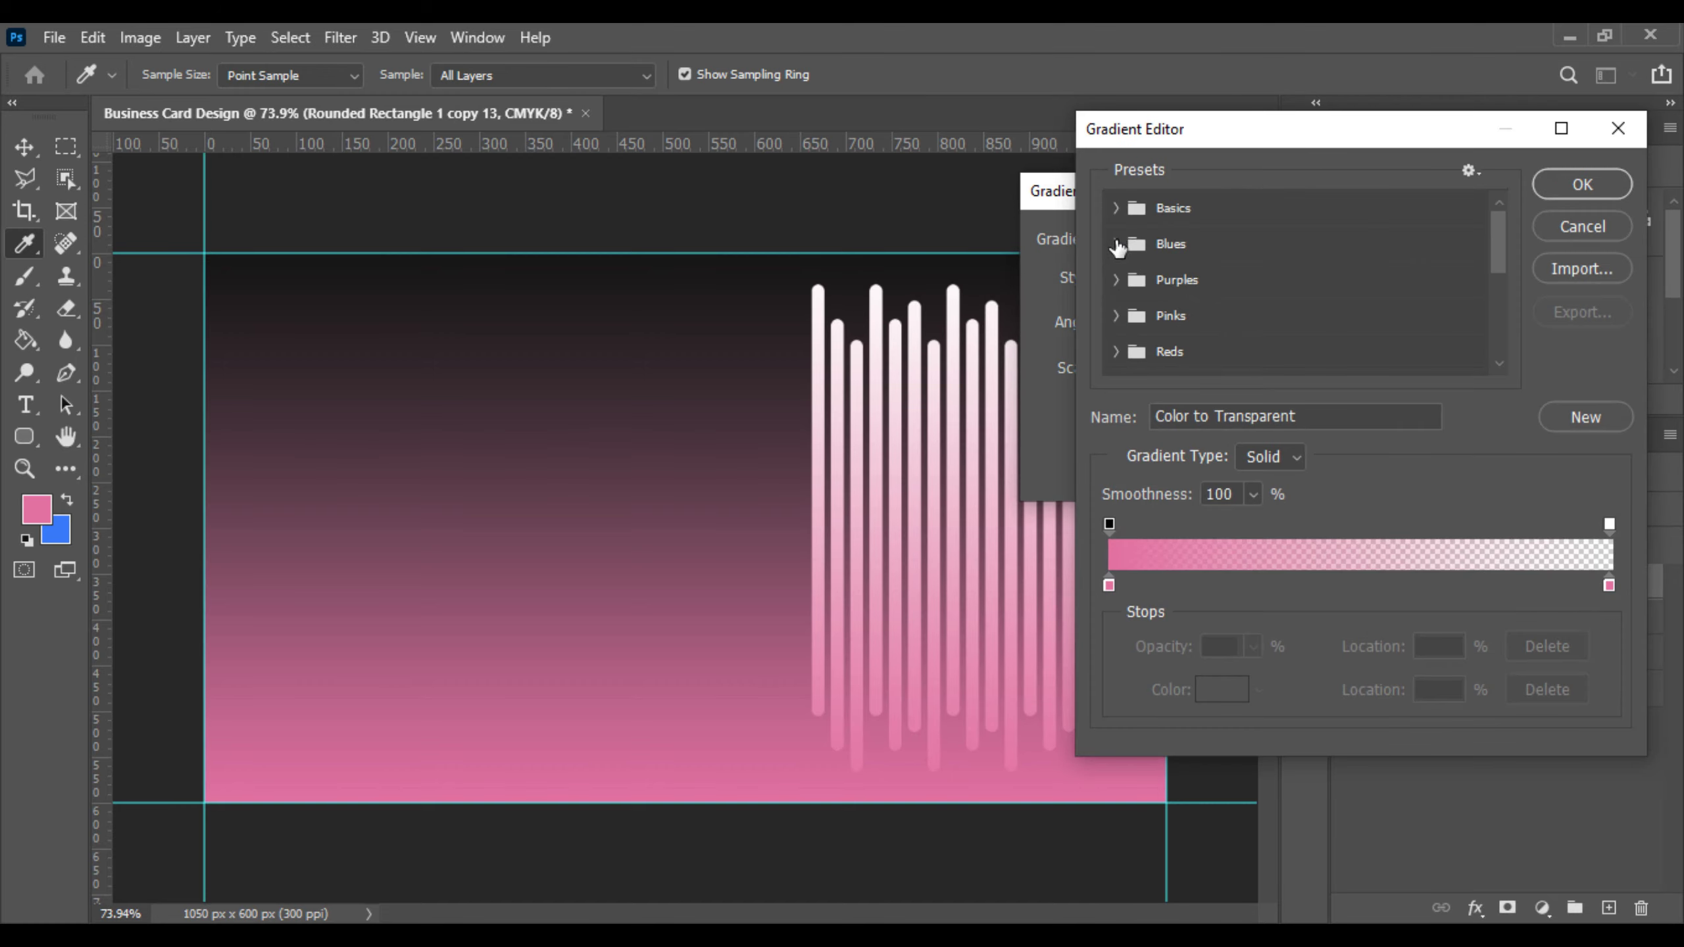
pyautogui.scroll(-2, 1119, 247)
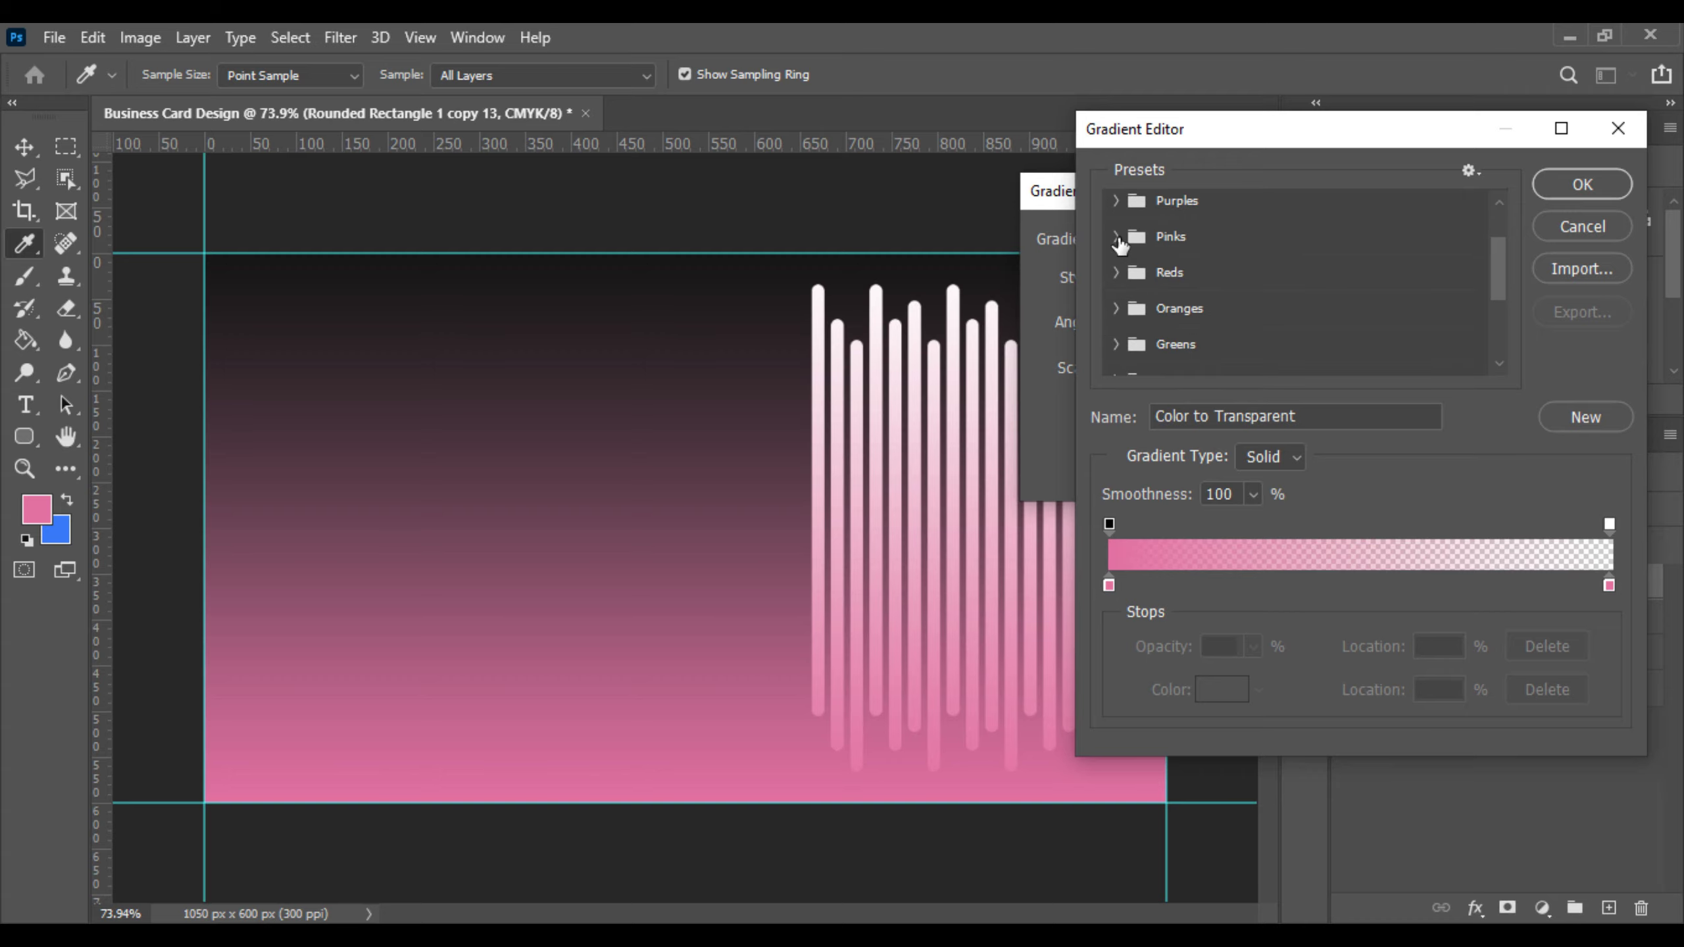
pyautogui.click(1118, 239)
pyautogui.click(1393, 313)
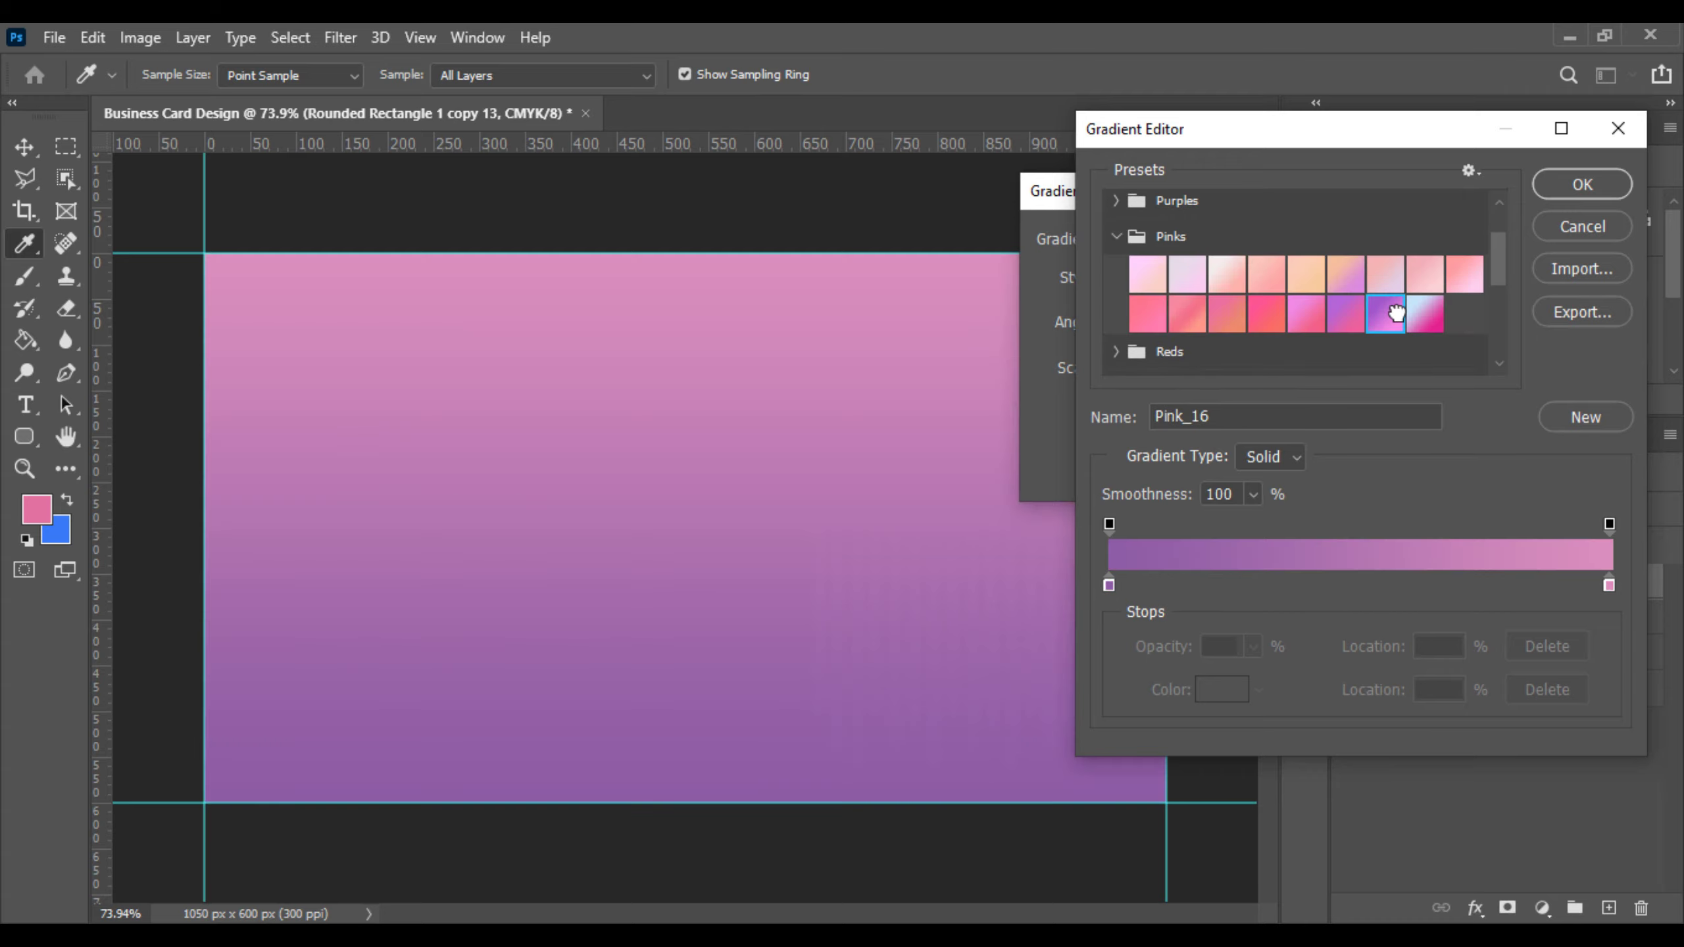
pyautogui.click(1308, 316)
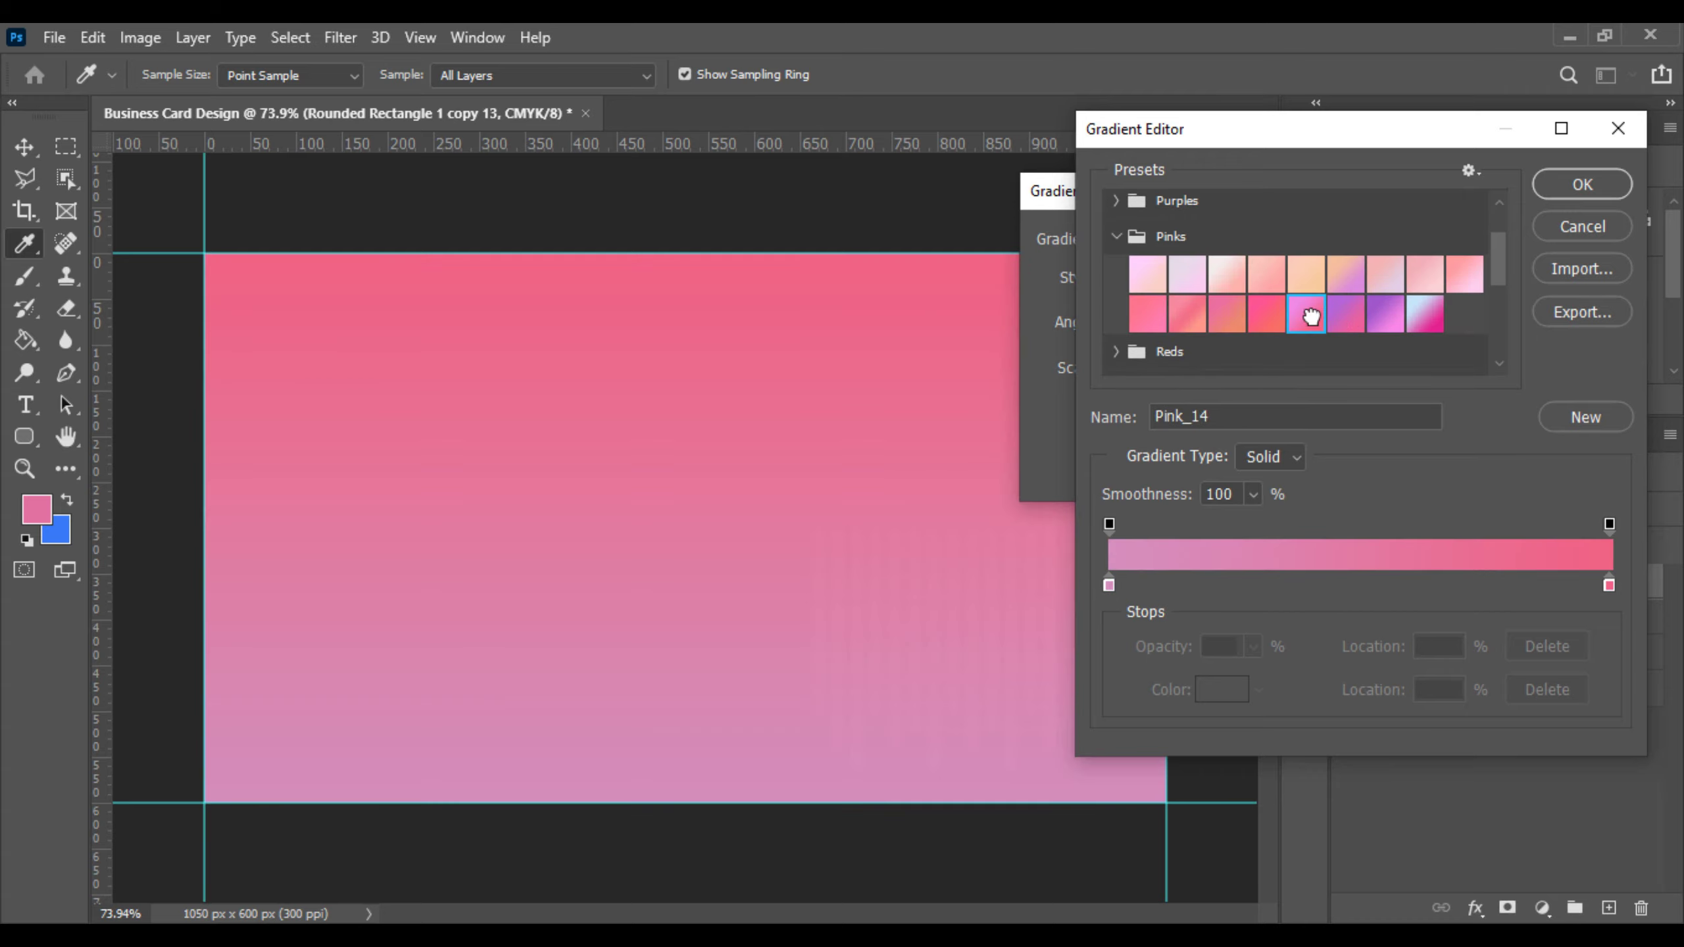
pyautogui.click(1269, 317)
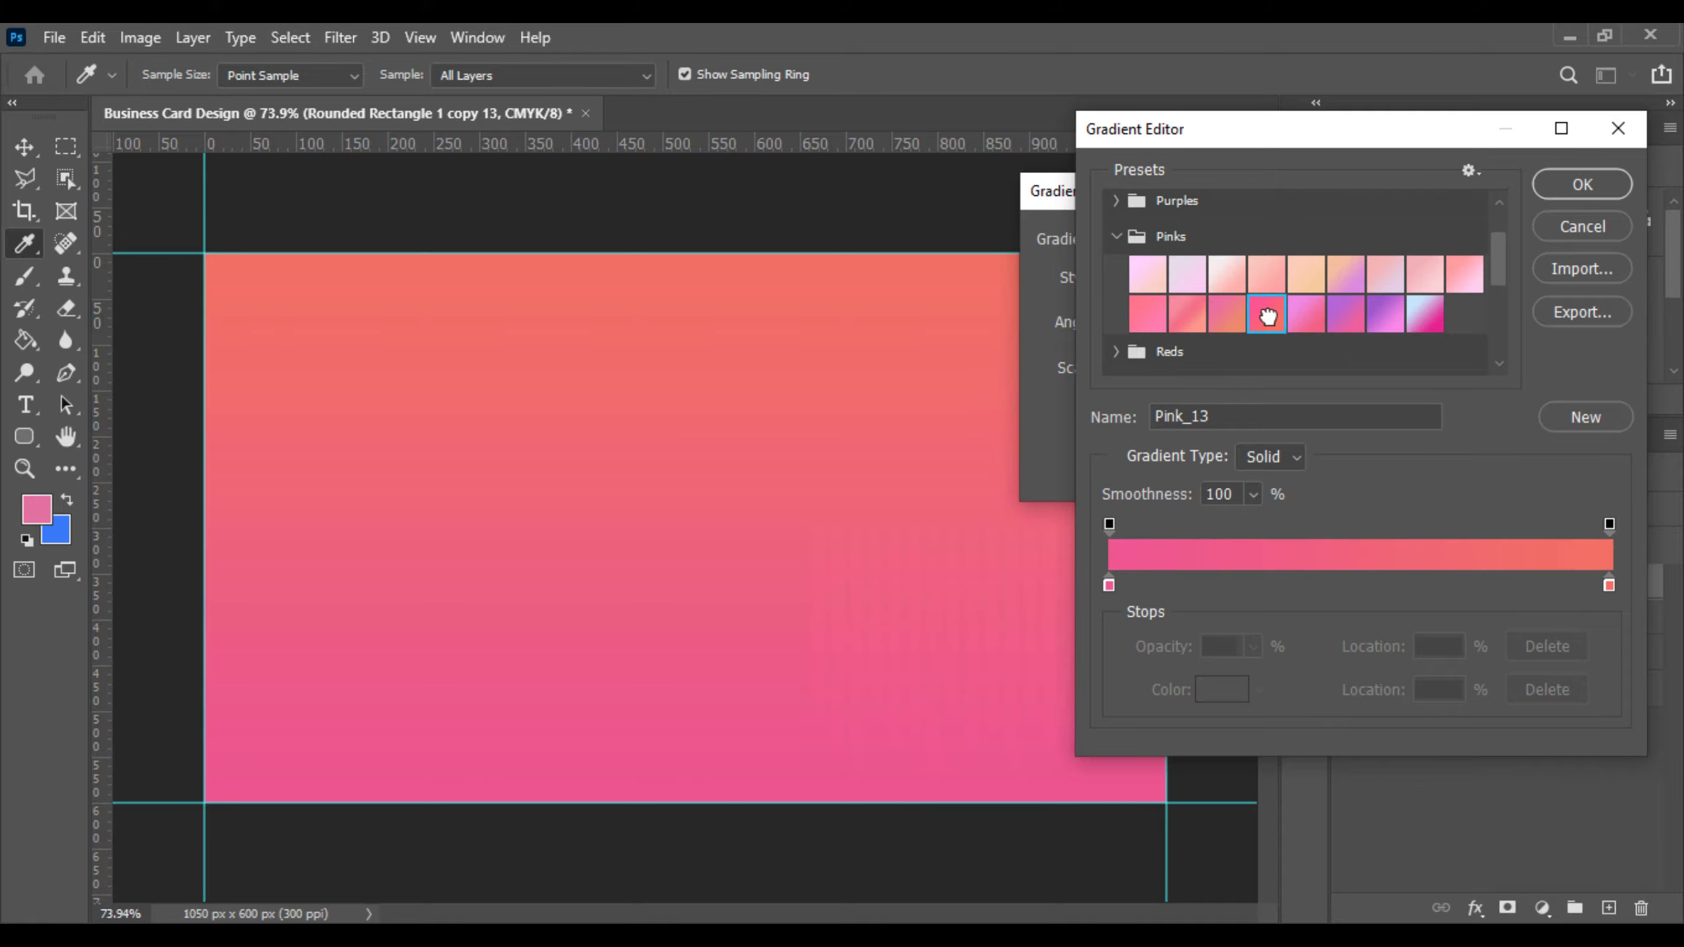
pyautogui.click(1568, 183)
pyautogui.click(1366, 237)
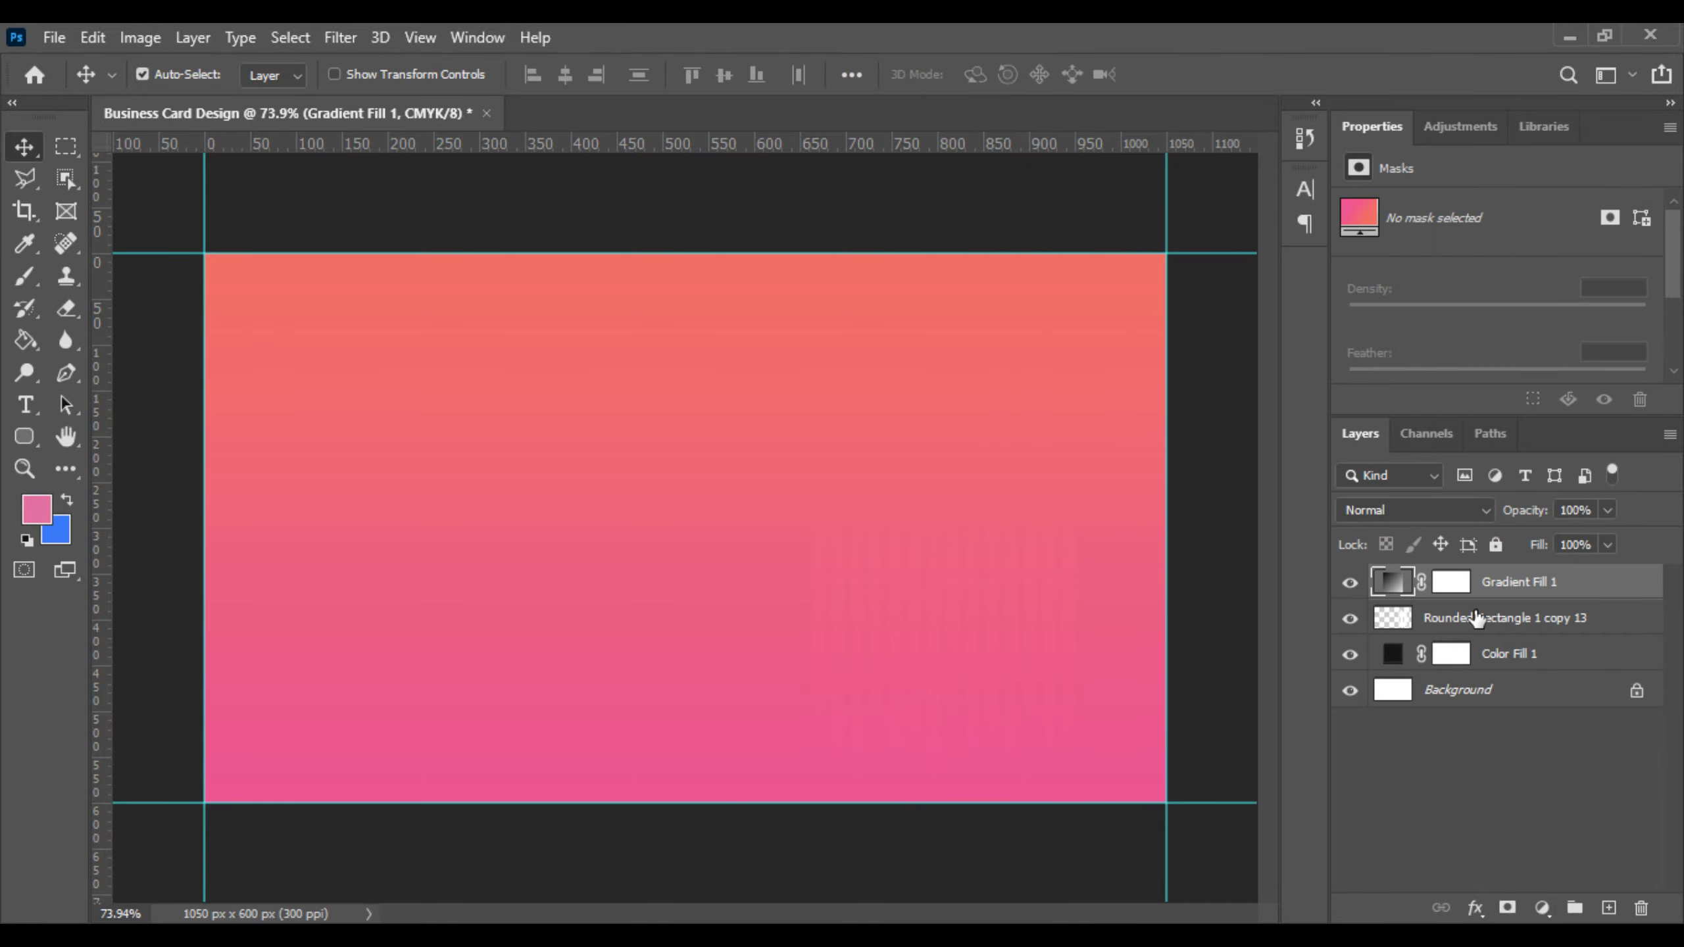
# Step: Clip the gradient fill layer to the bars layer so it colours only the bars
pyautogui.keyDown('alt'); pyautogui.click(1538, 599); pyautogui.keyUp('alt')
pyautogui.scroll(3, 1097, 620)
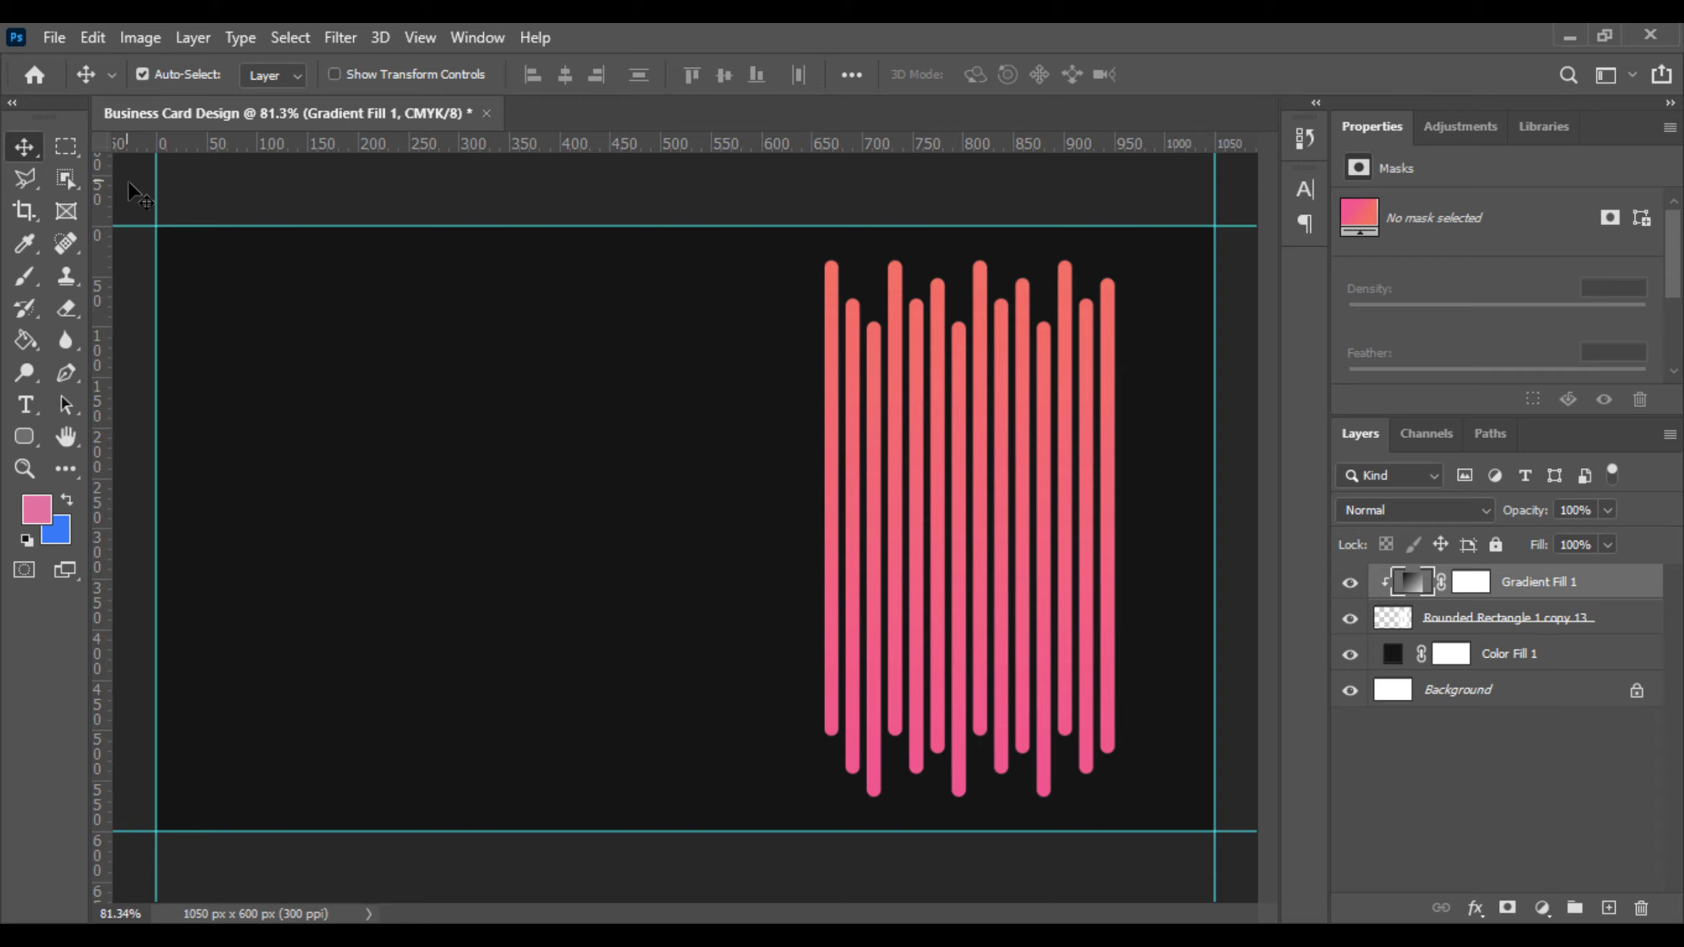
pyautogui.hotkey('ctrl', '-')
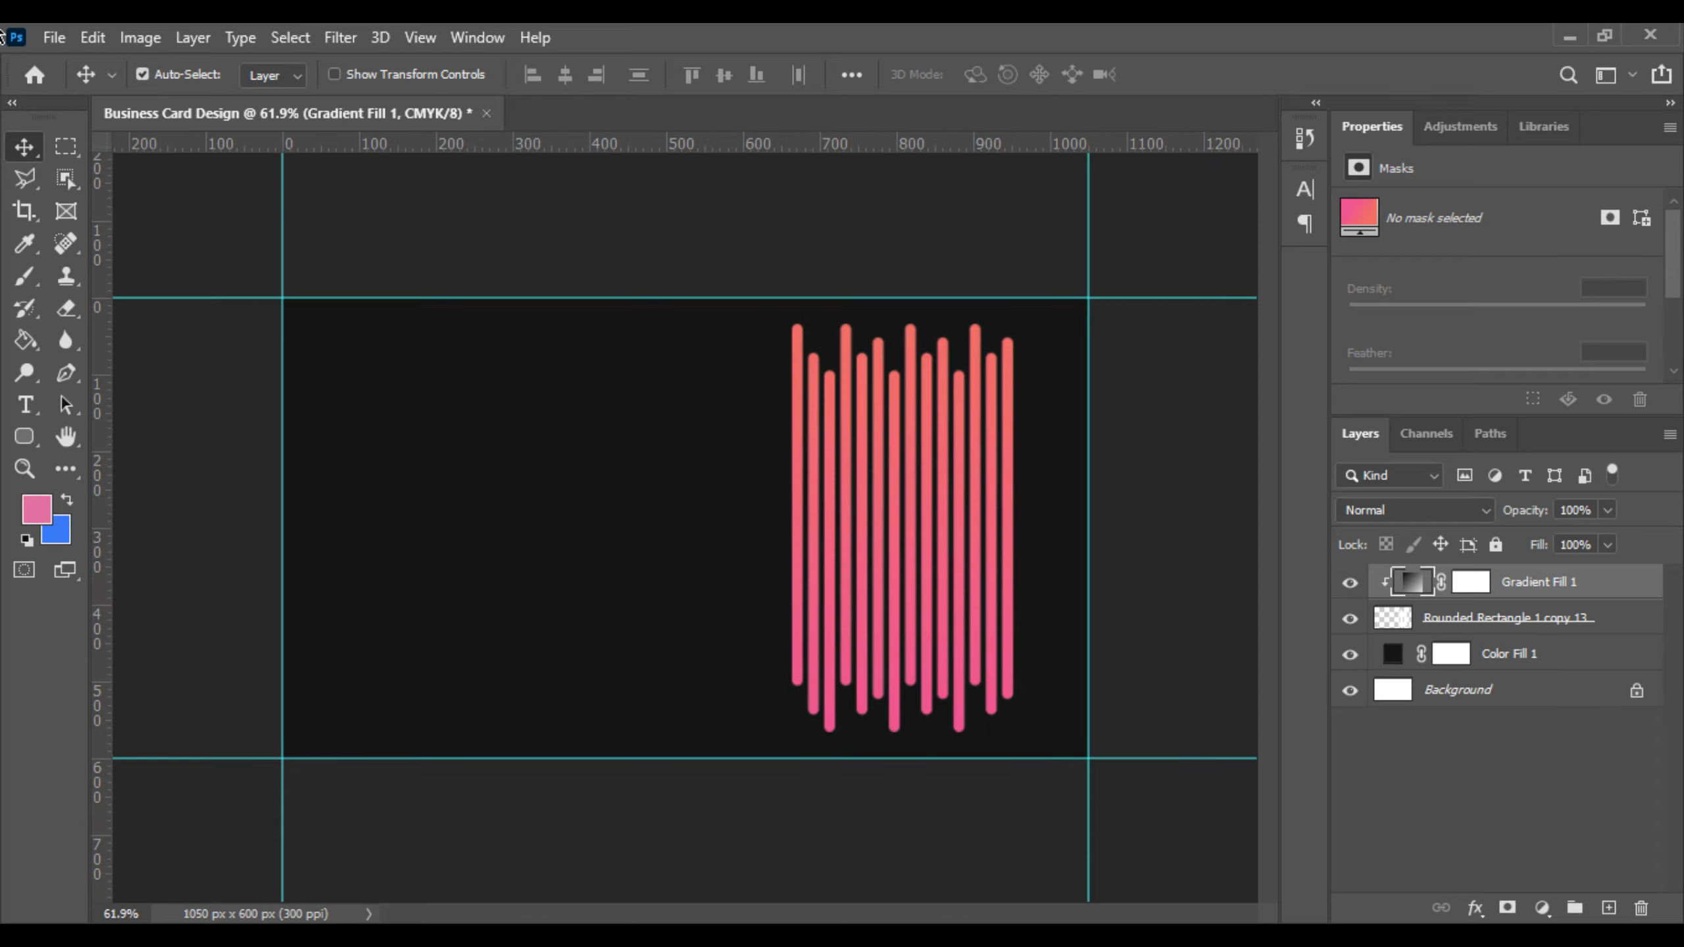
# Step: Place the portrait of the woman in sunglasses (Pexels file ending in 2690323) as an embedded image, flush with the card's right edge
pyautogui.click(54, 37)
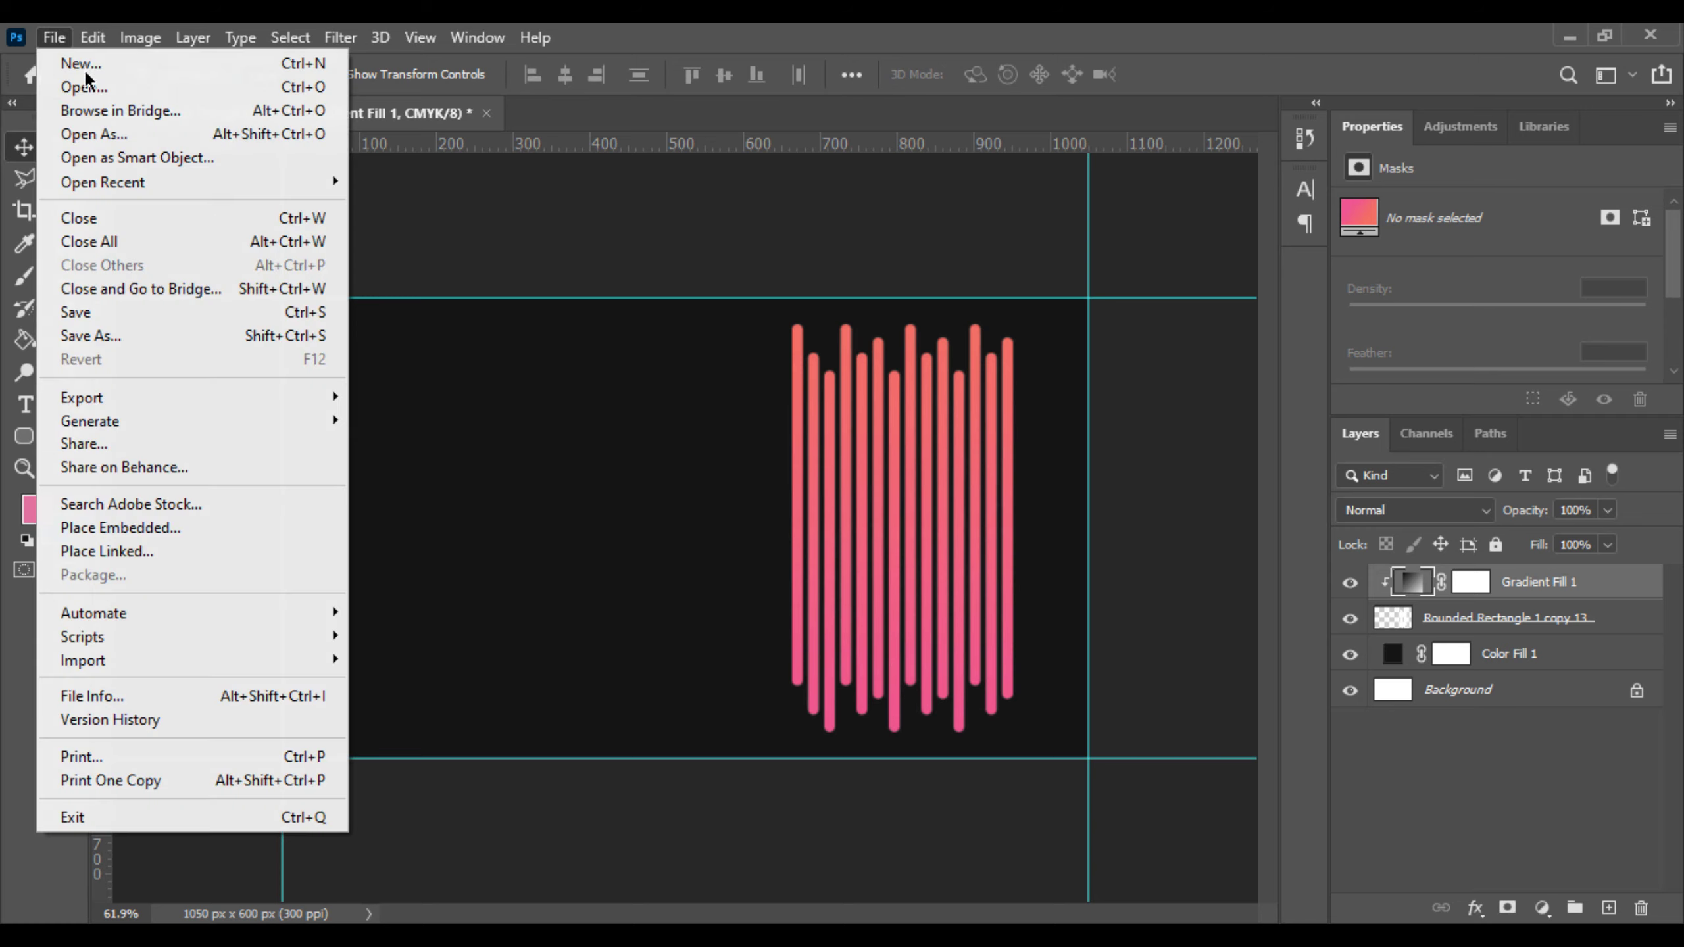
pyautogui.click(152, 529)
pyautogui.click(1356, 251)
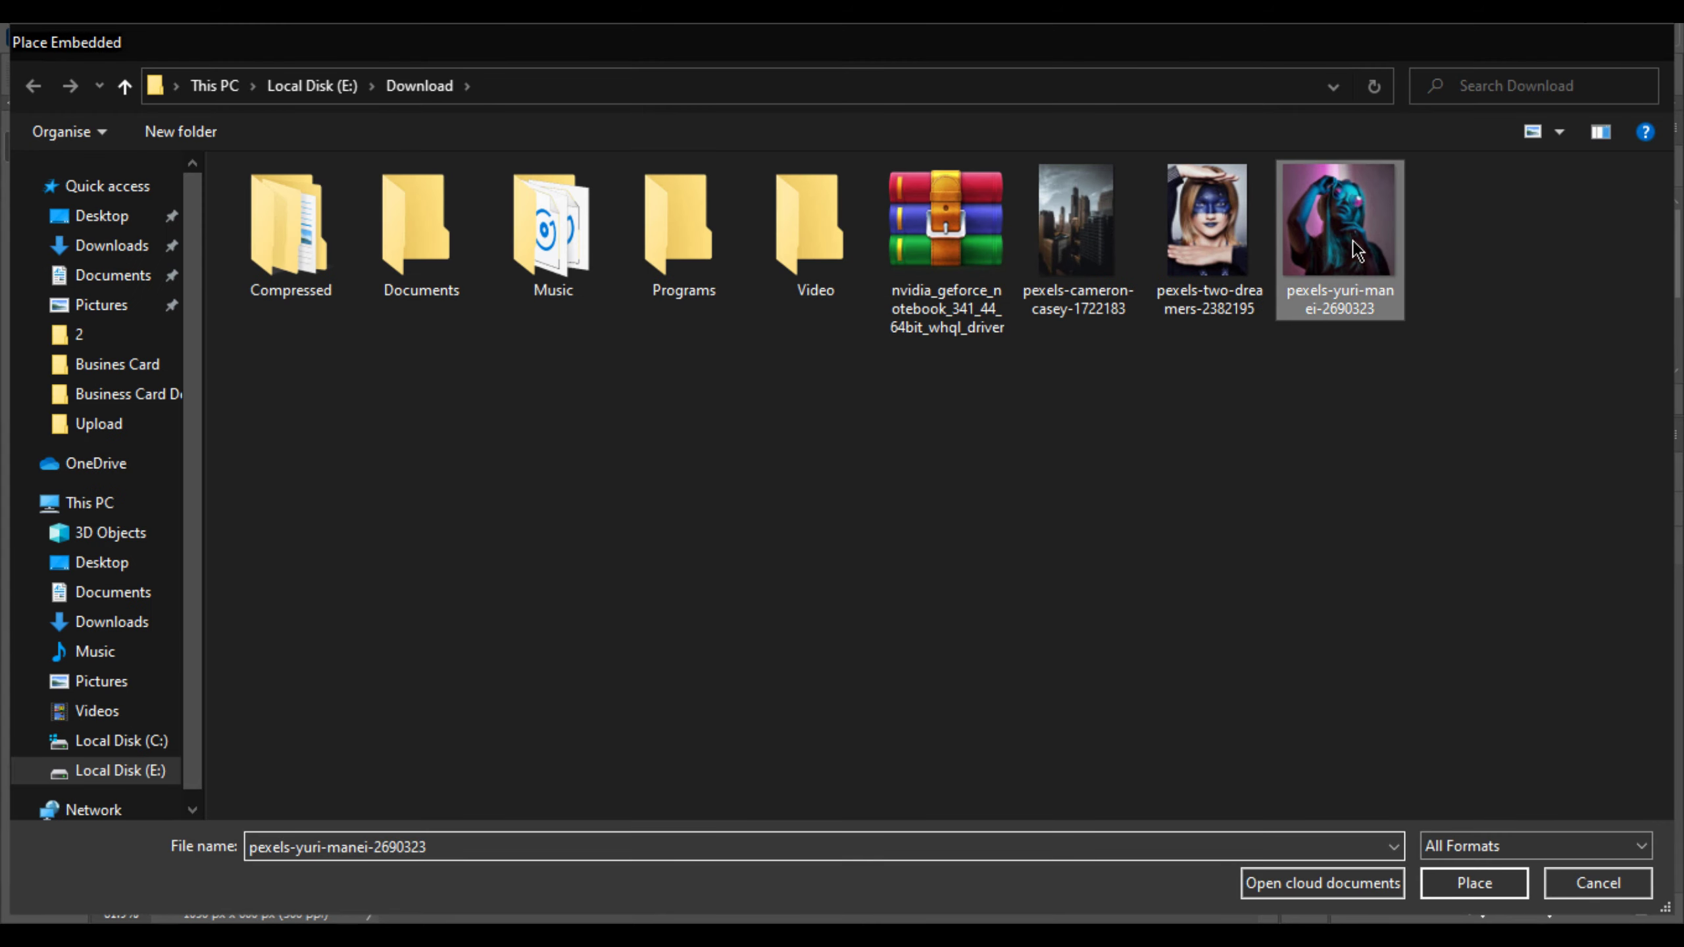
pyautogui.doubleClick(1357, 249)
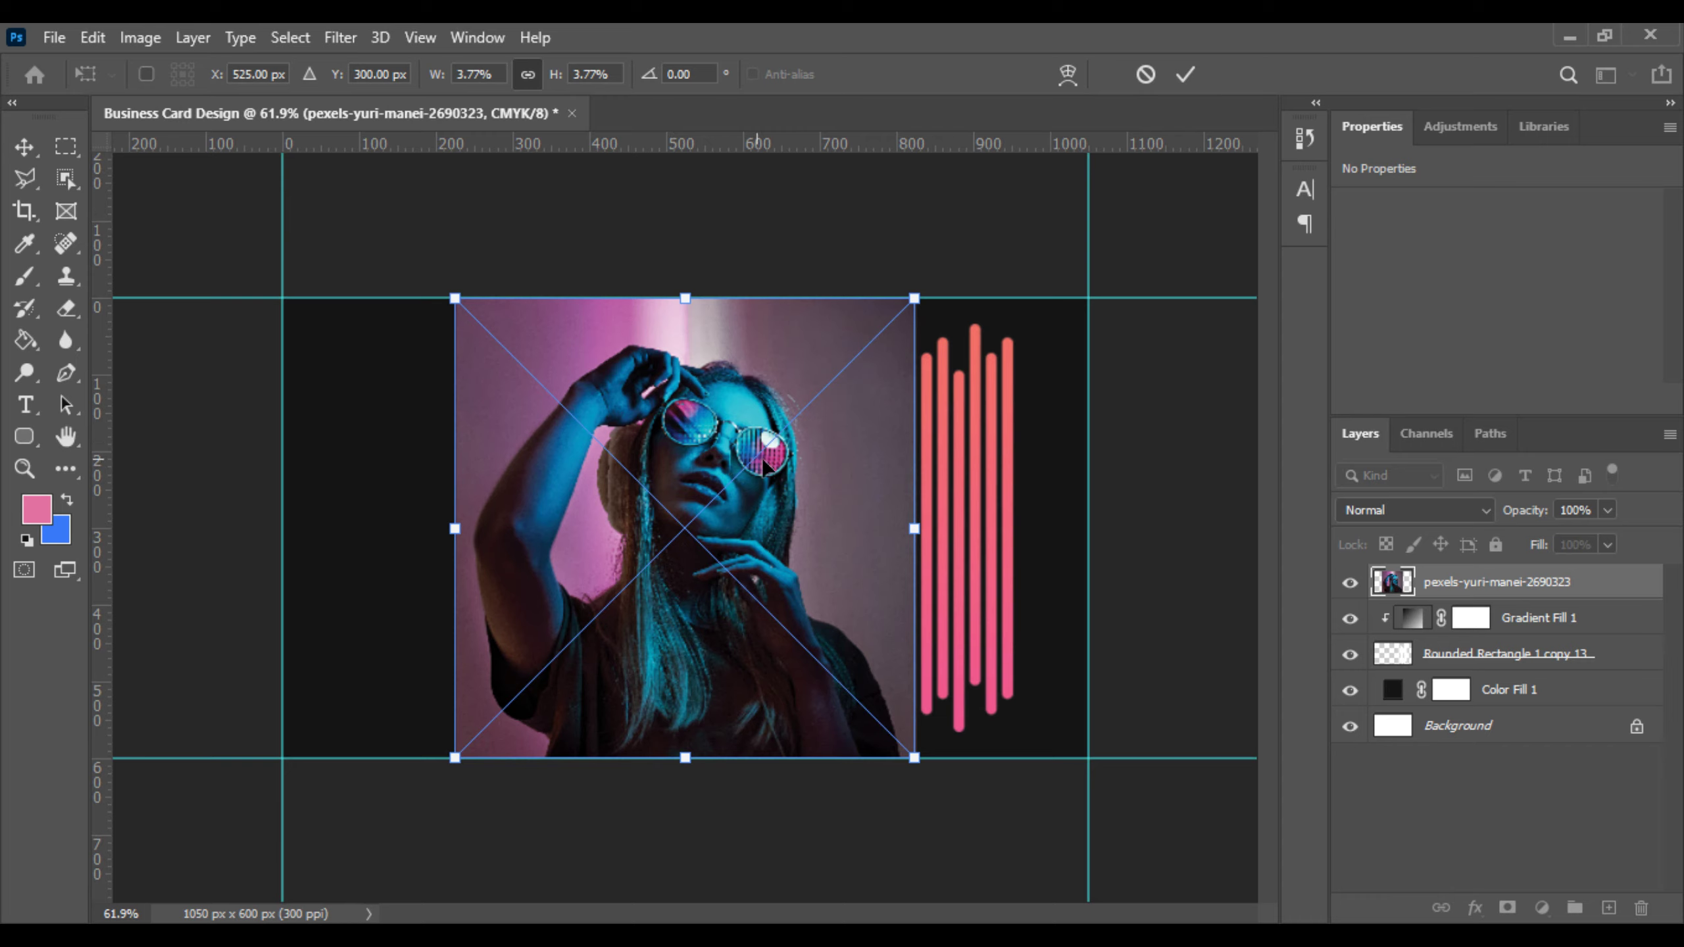
pyautogui.moveTo(776, 460); pyautogui.dragTo(962, 484)
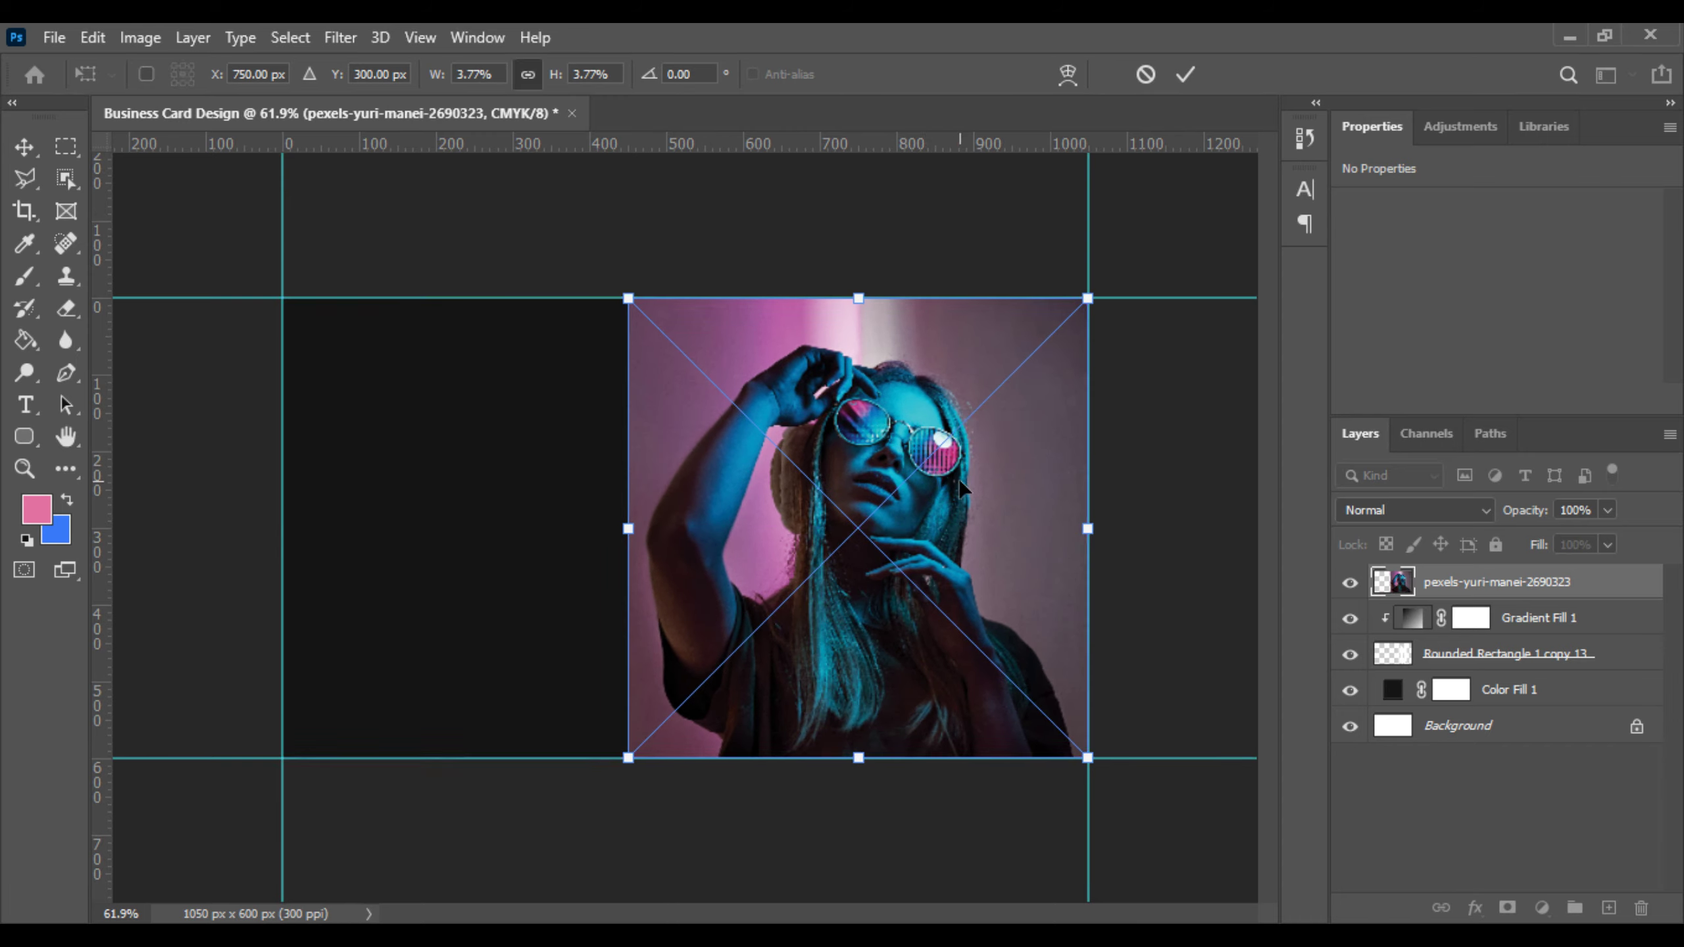
pyautogui.press('Return')
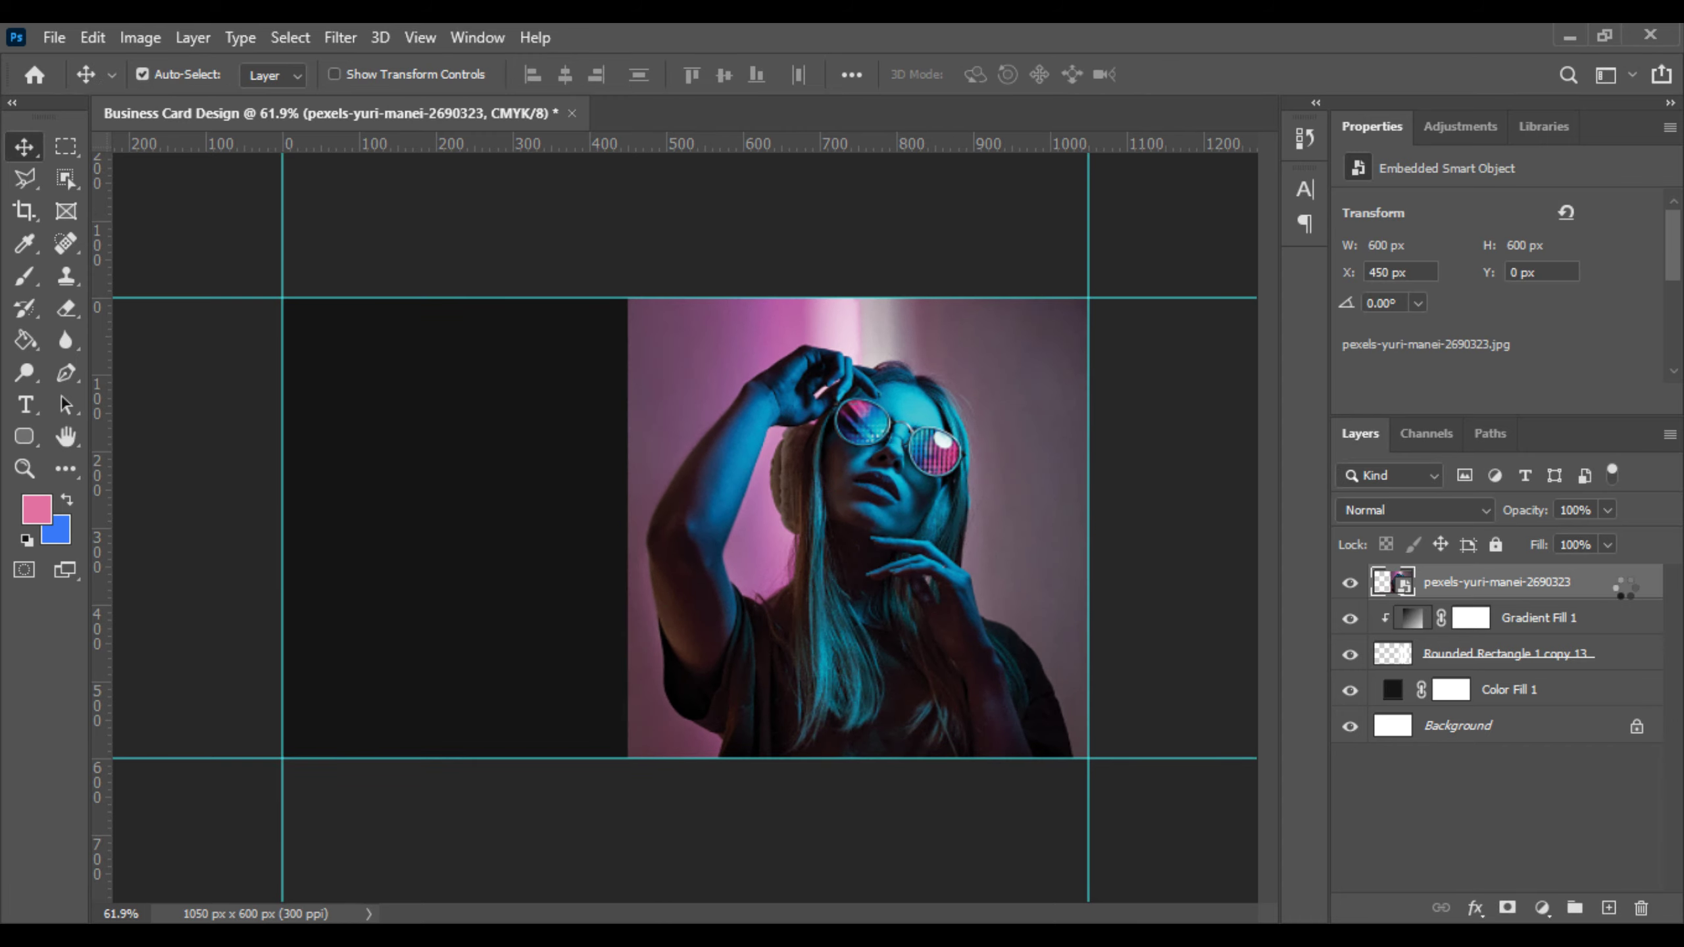
# Step: Create a clipping mask that confines the portrait photo to the bars
pyautogui.rightClick(1624, 587)
pyautogui.click(1372, 597)
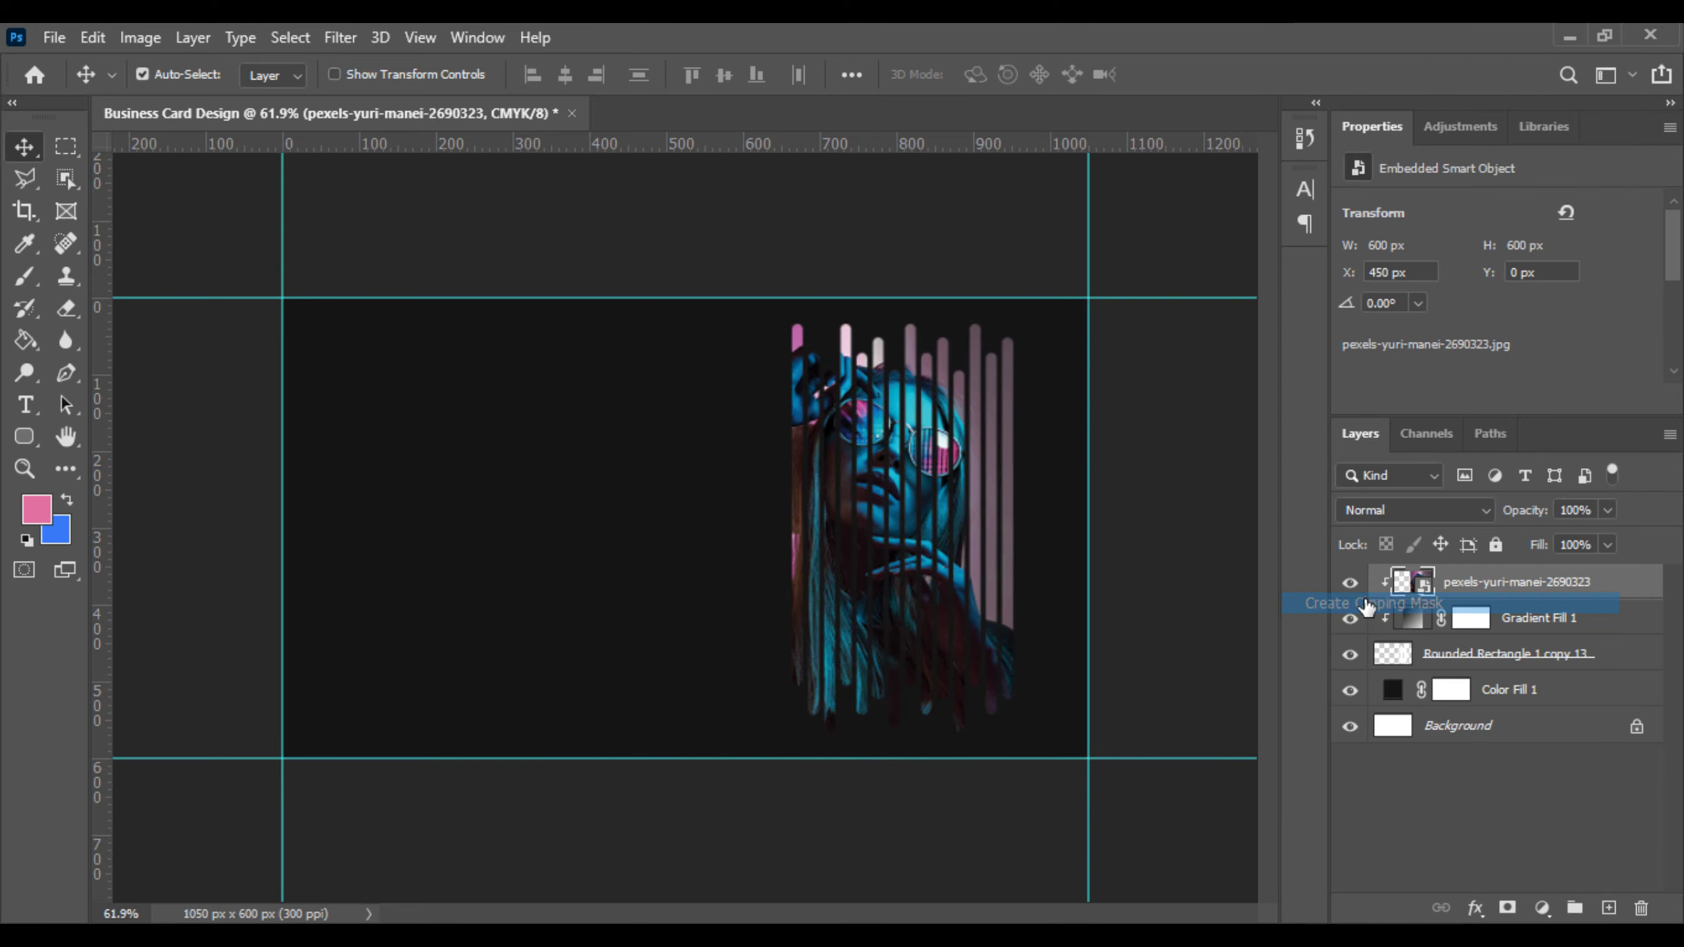
pyautogui.scroll(5, 875, 524)
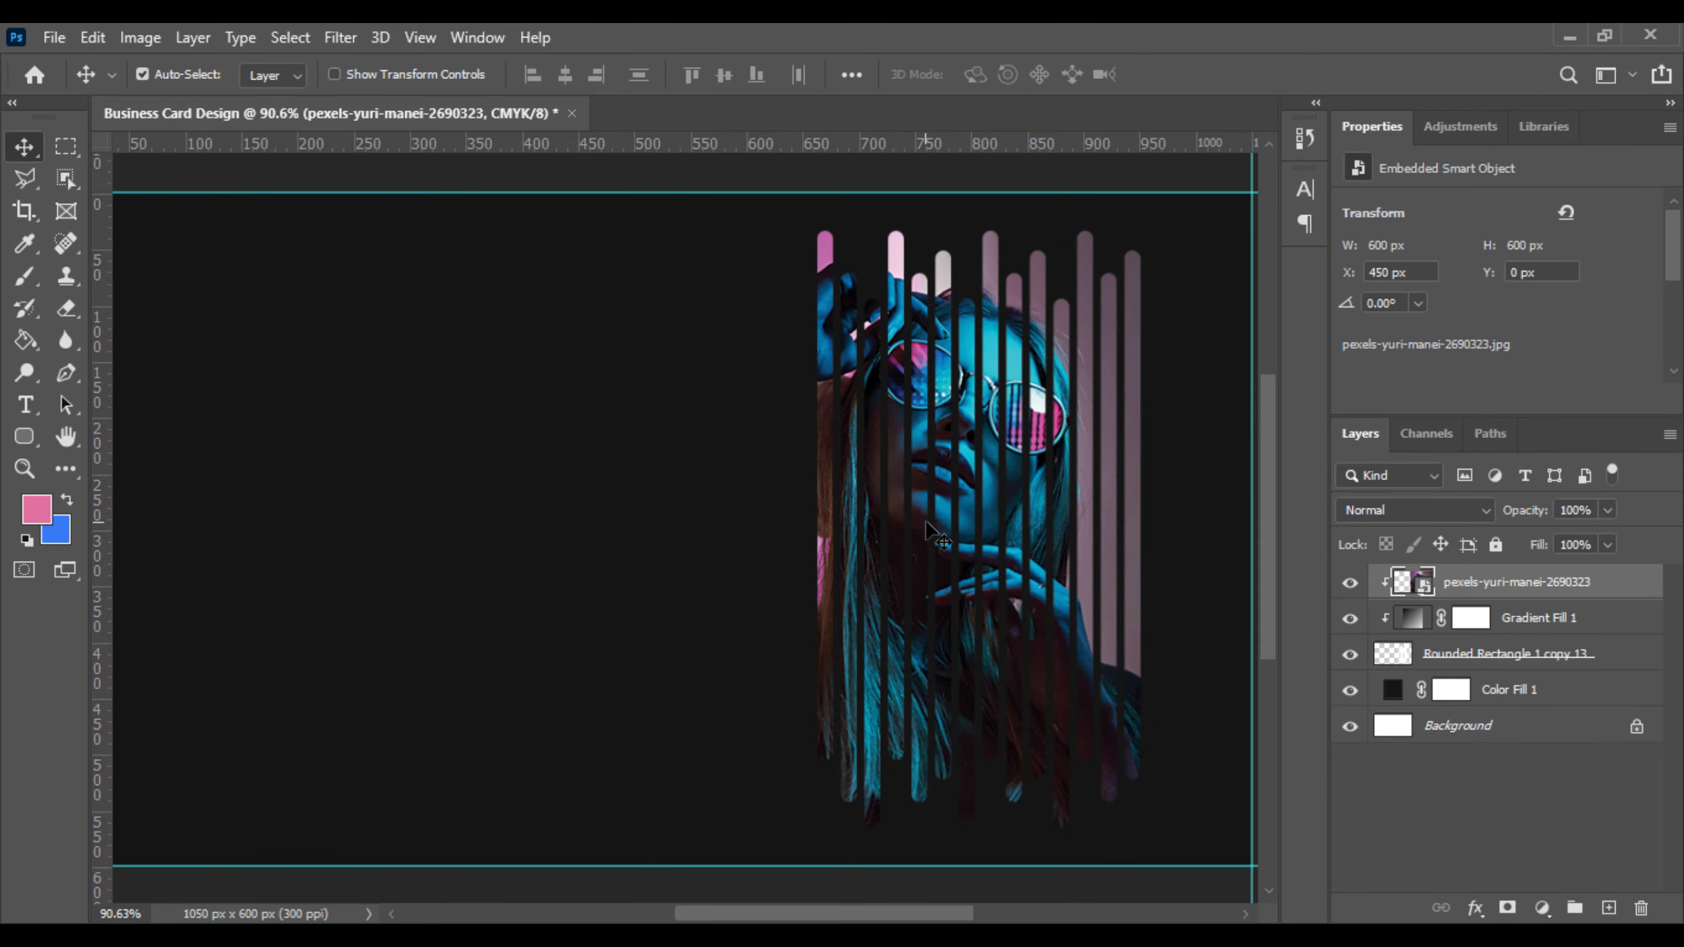
# Step: Shift the clipped portrait rightward and scale it to about 568 px square so the face fits within the bars
pyautogui.scroll(-3, 980, 535)
pyautogui.hotkey('ctrl', 't')
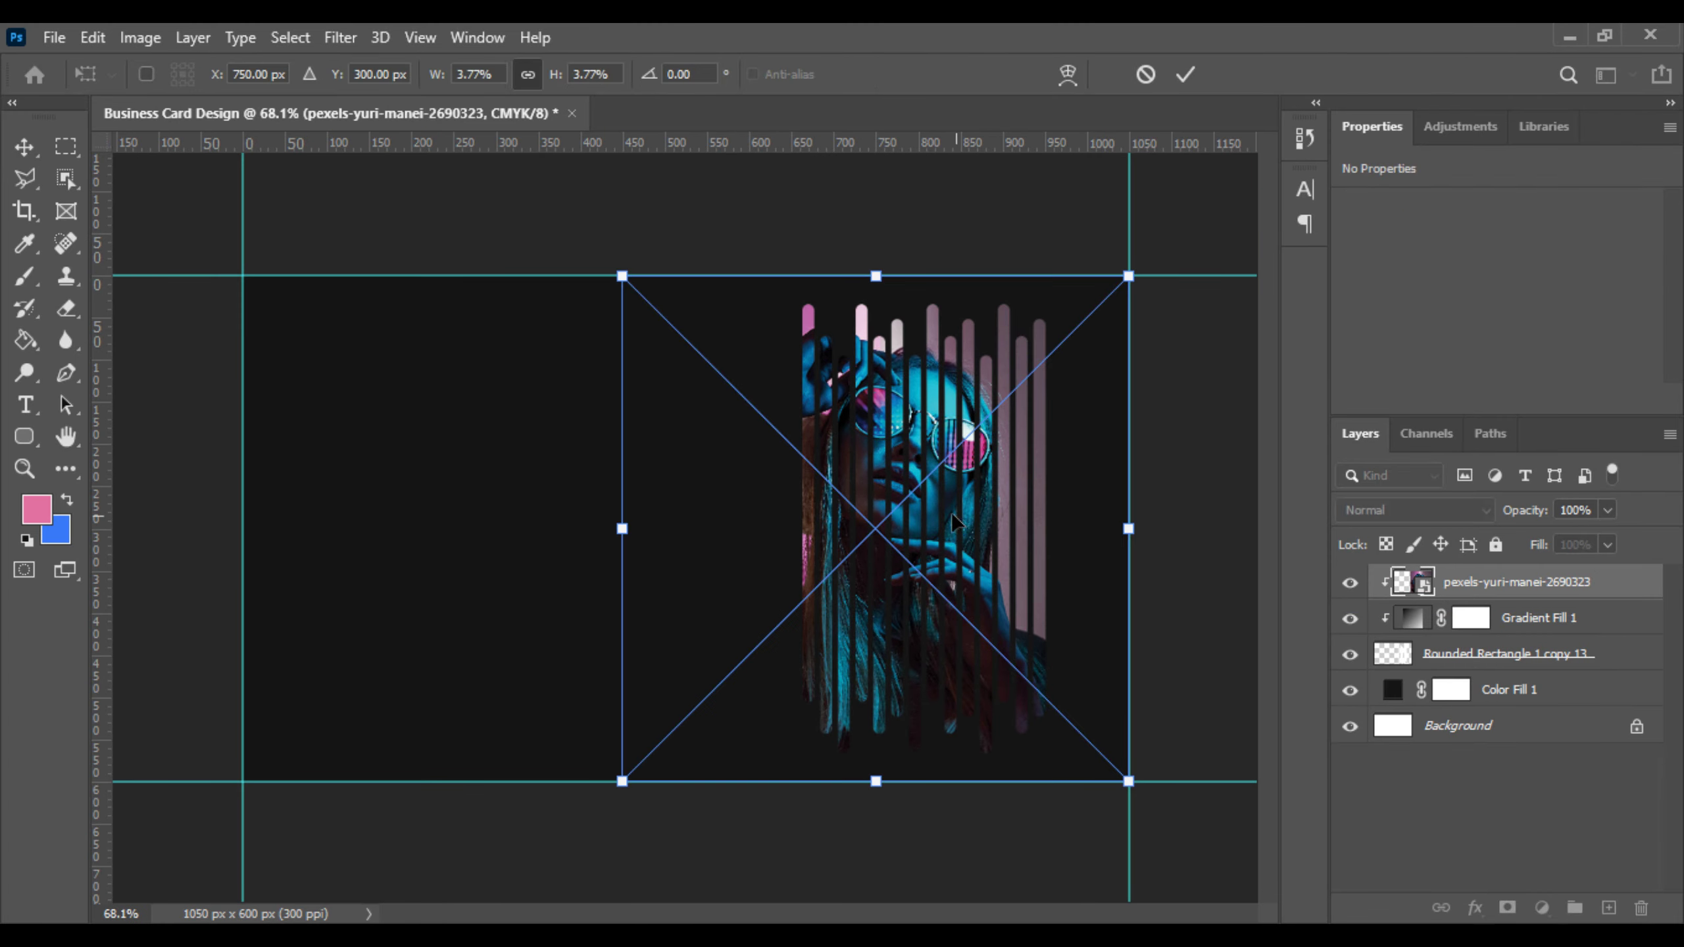
pyautogui.moveTo(952, 511); pyautogui.dragTo(1003, 517)
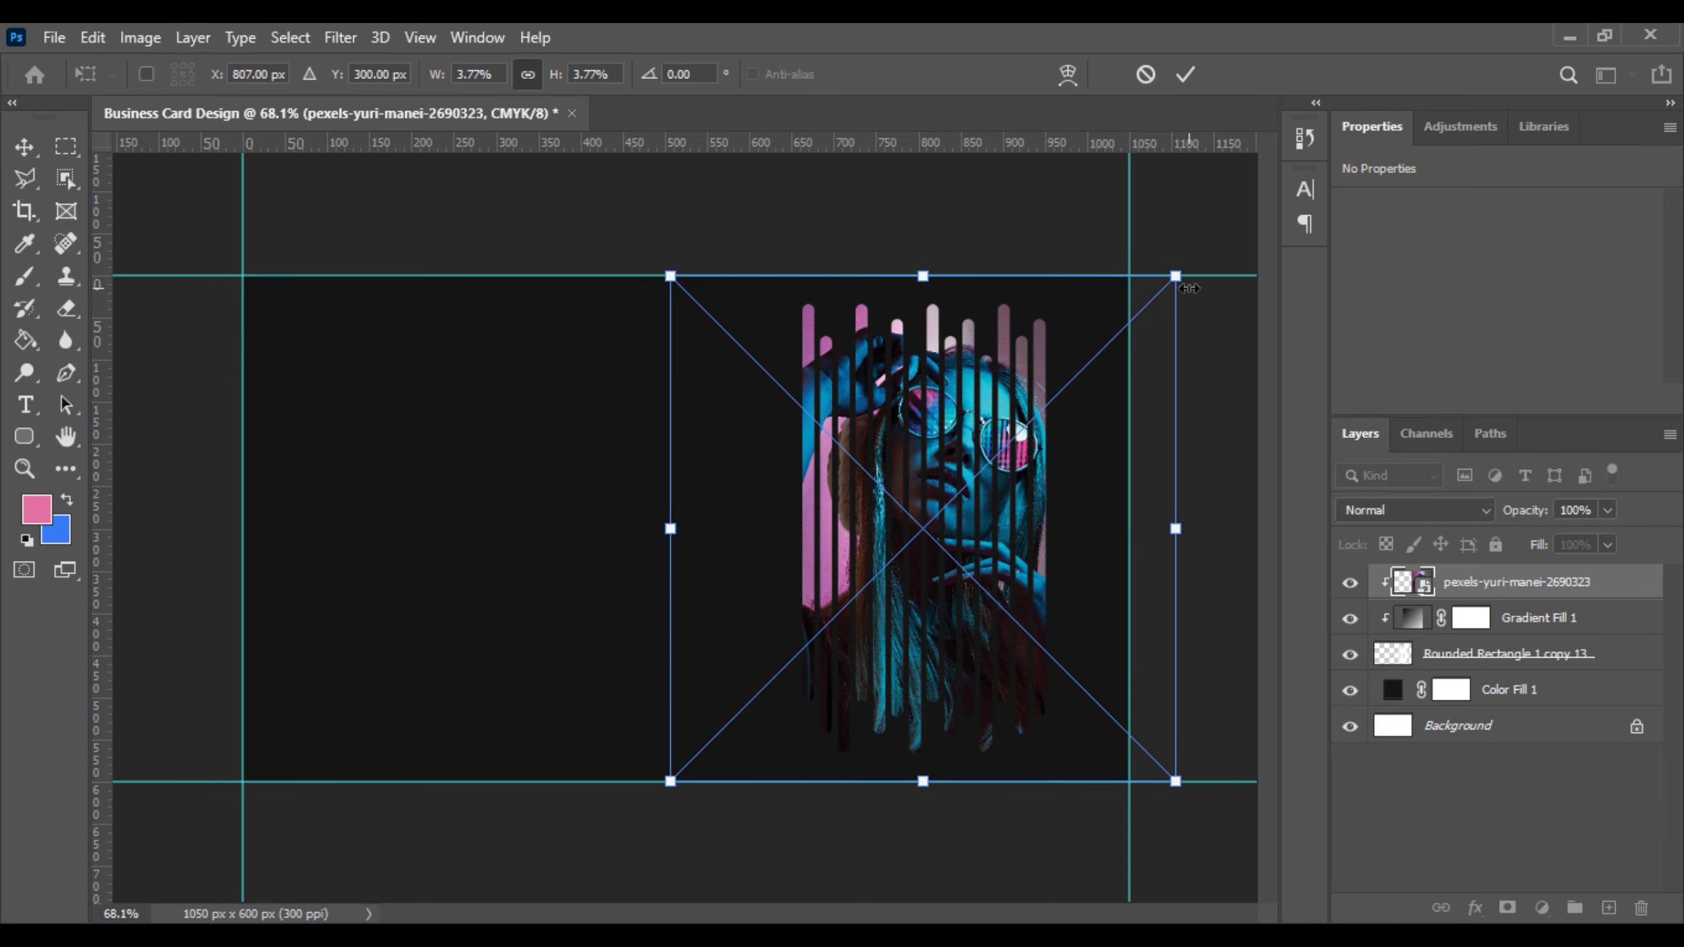
pyautogui.moveTo(1189, 288); pyautogui.dragTo(1168, 283)
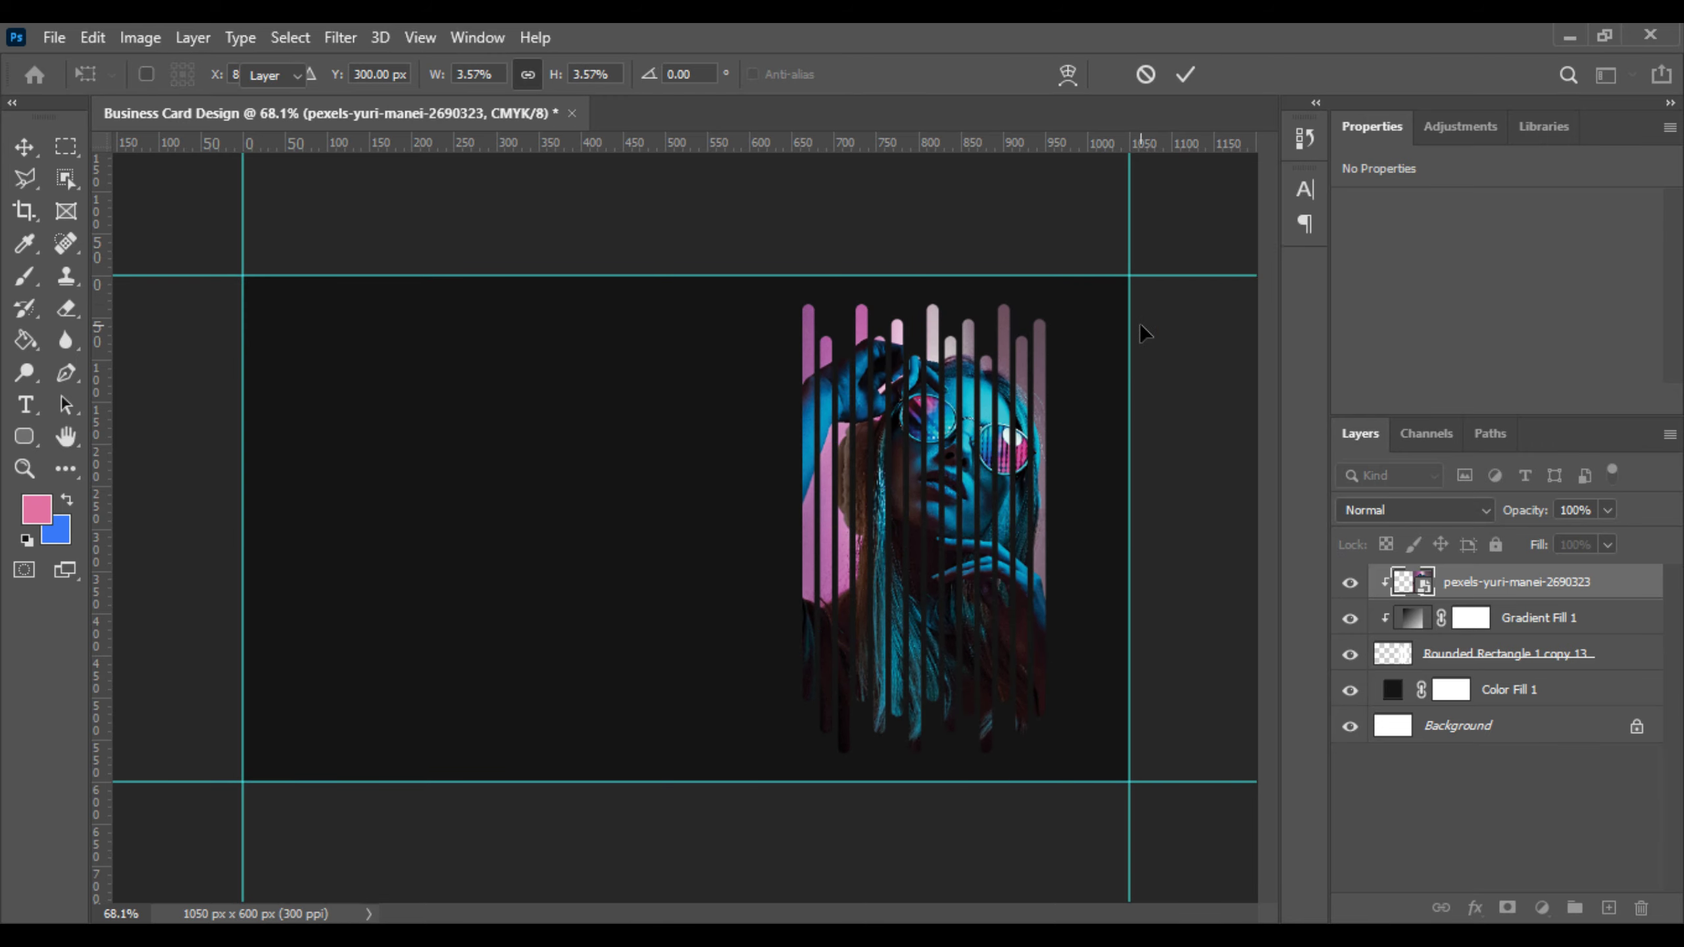
pyautogui.press('Return')
# Step: Set the portrait layer's blend mode to Multiply and its opacity to 58%, and deselect the layer
pyautogui.click(1461, 508)
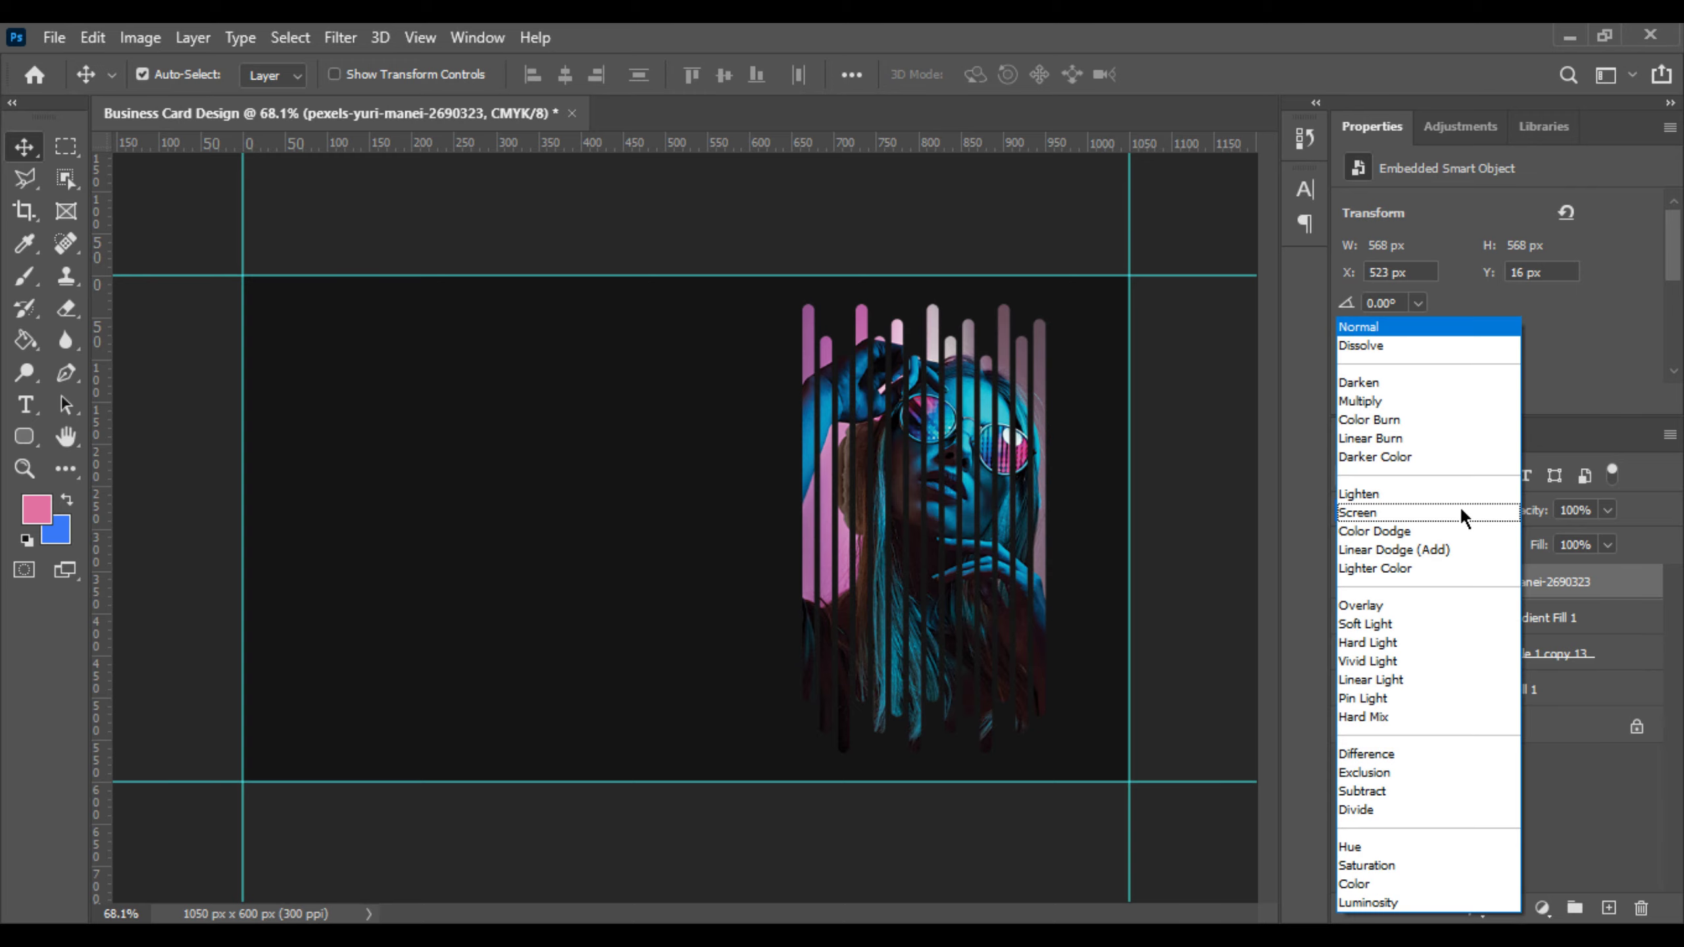
pyautogui.click(1410, 400)
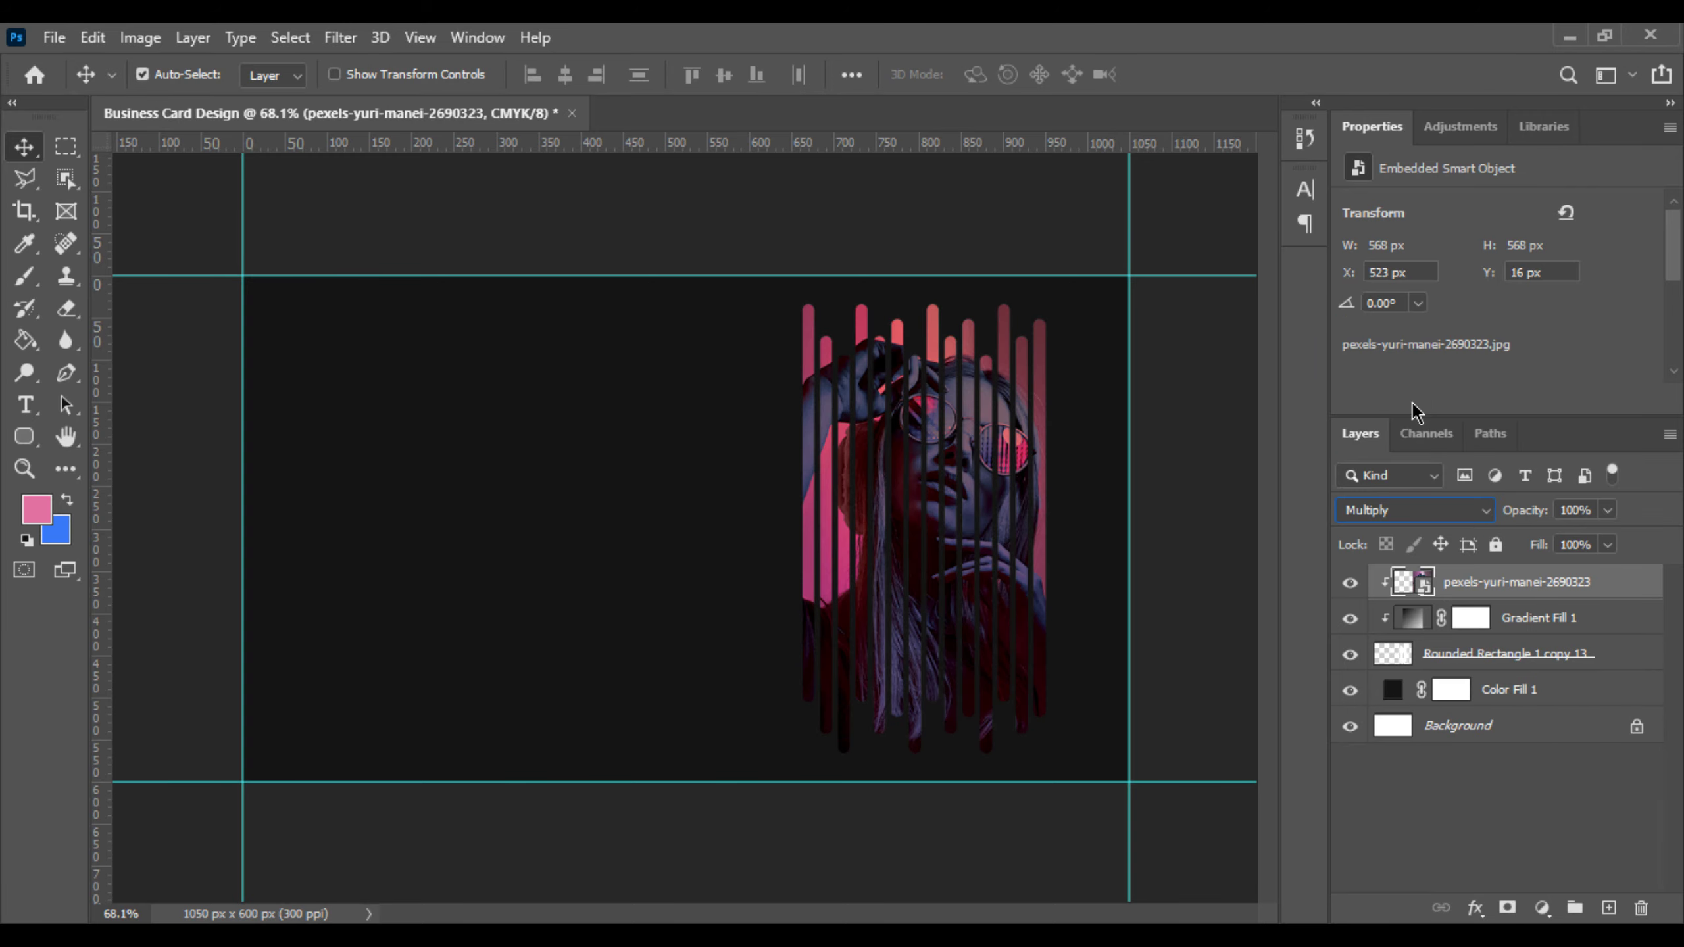
pyautogui.click(1609, 510)
pyautogui.moveTo(1560, 546); pyautogui.dragTo(1560, 546)
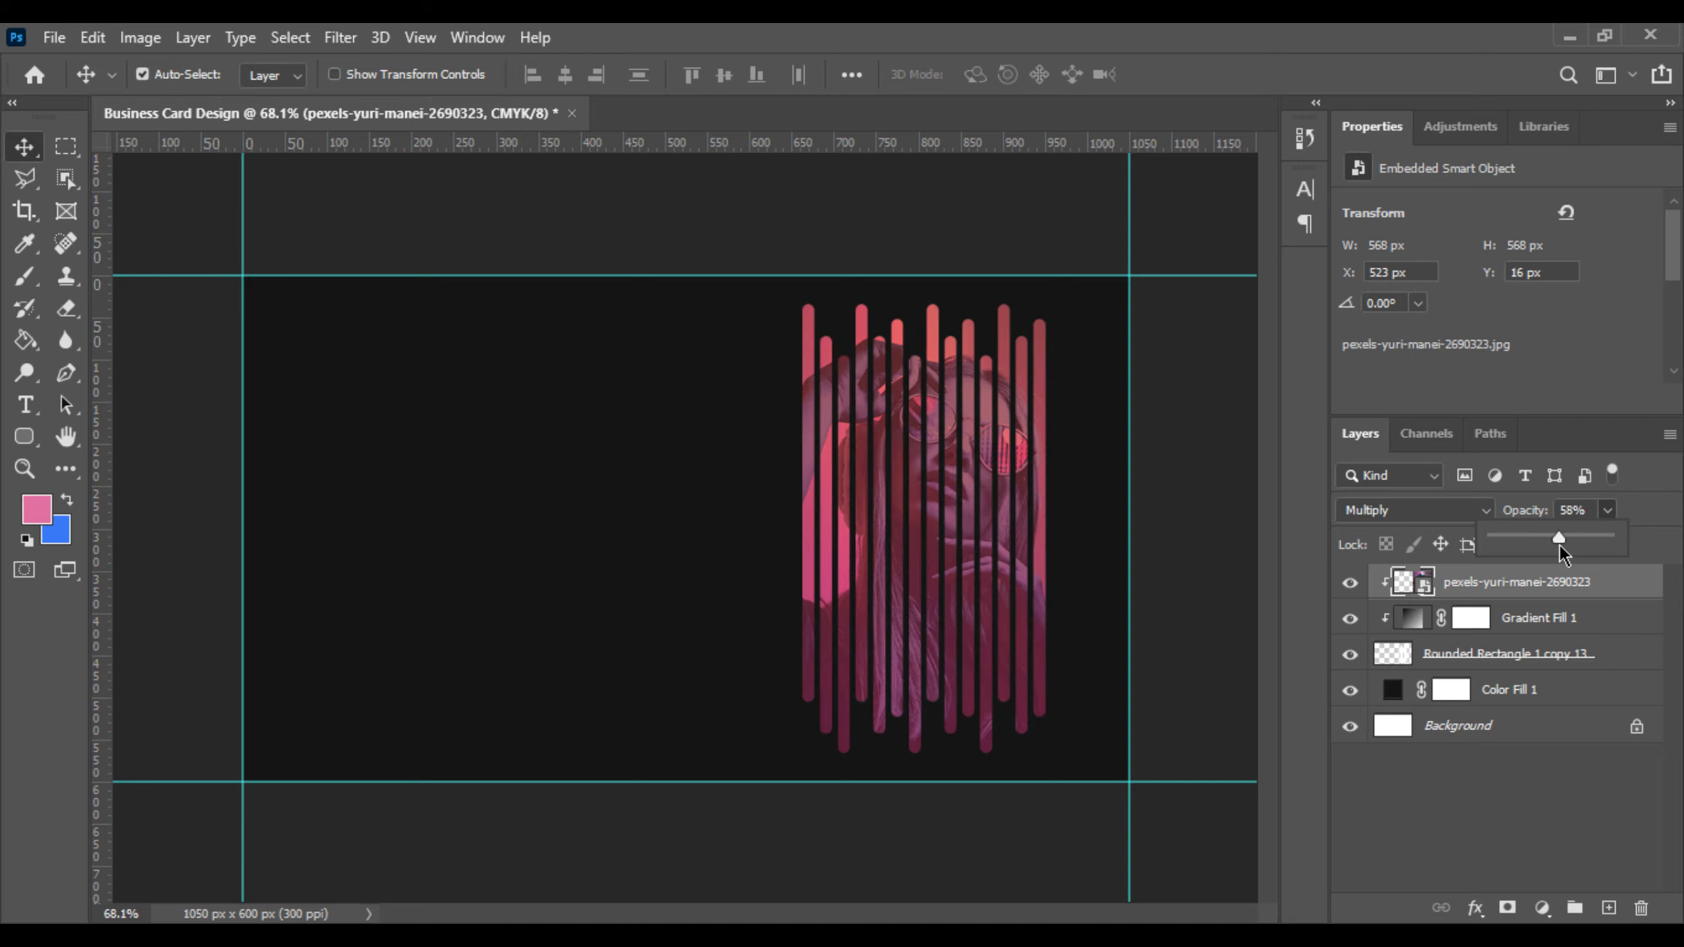
pyautogui.click(1537, 800)
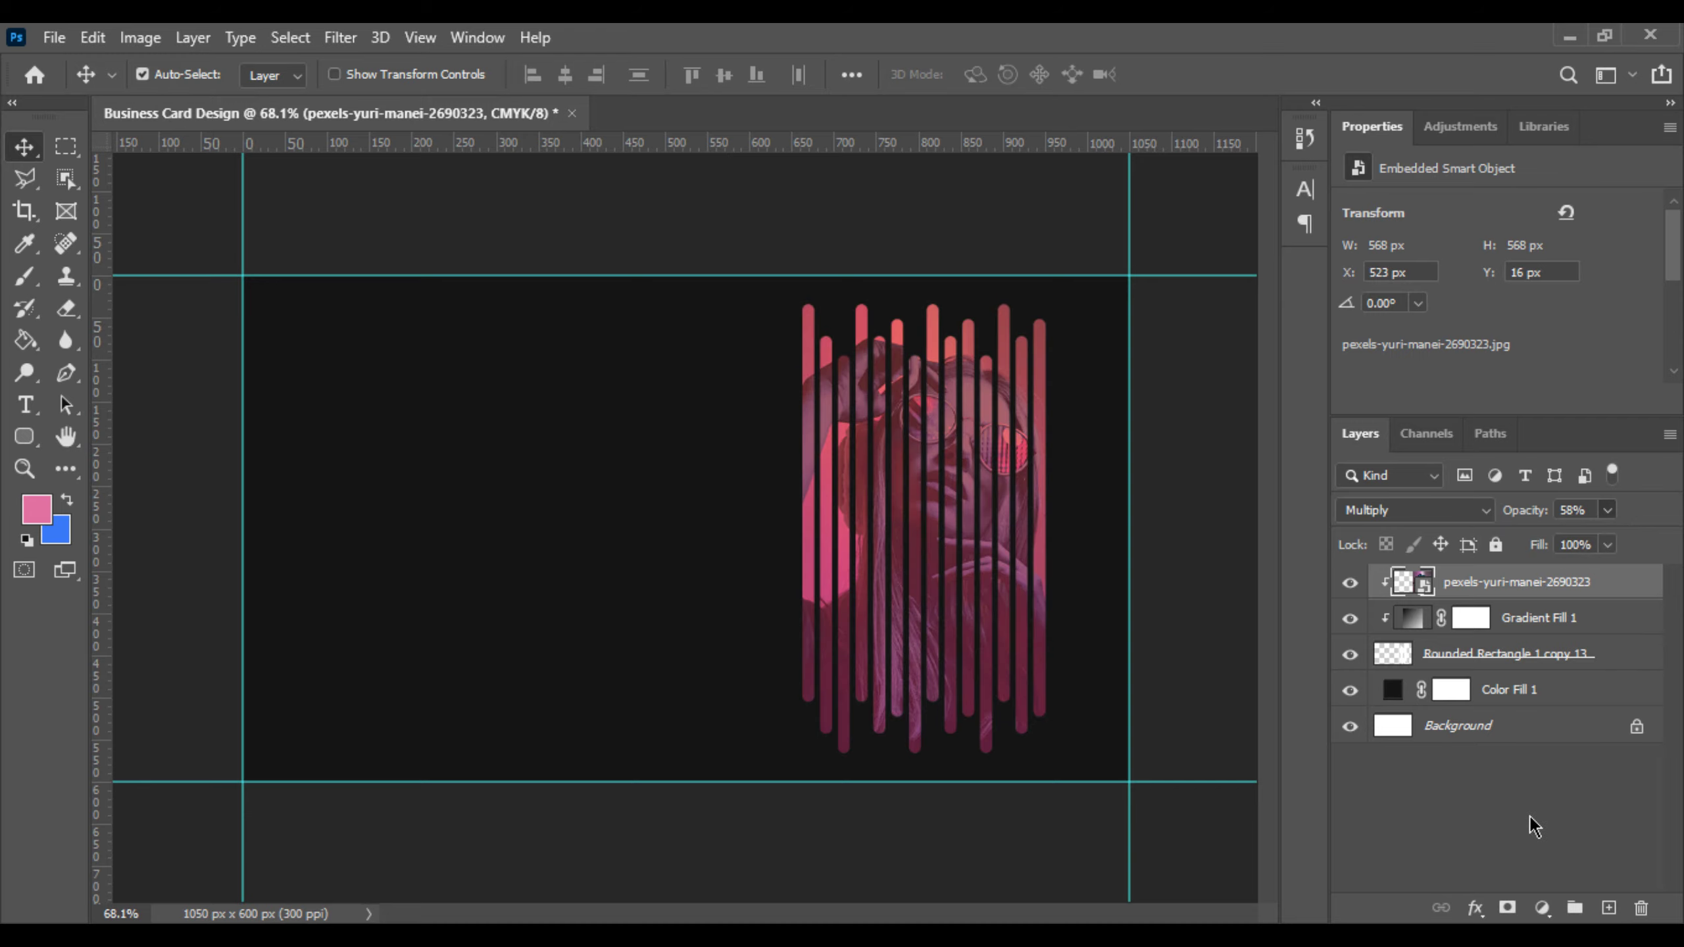
pyautogui.scroll(2, 596, 644)
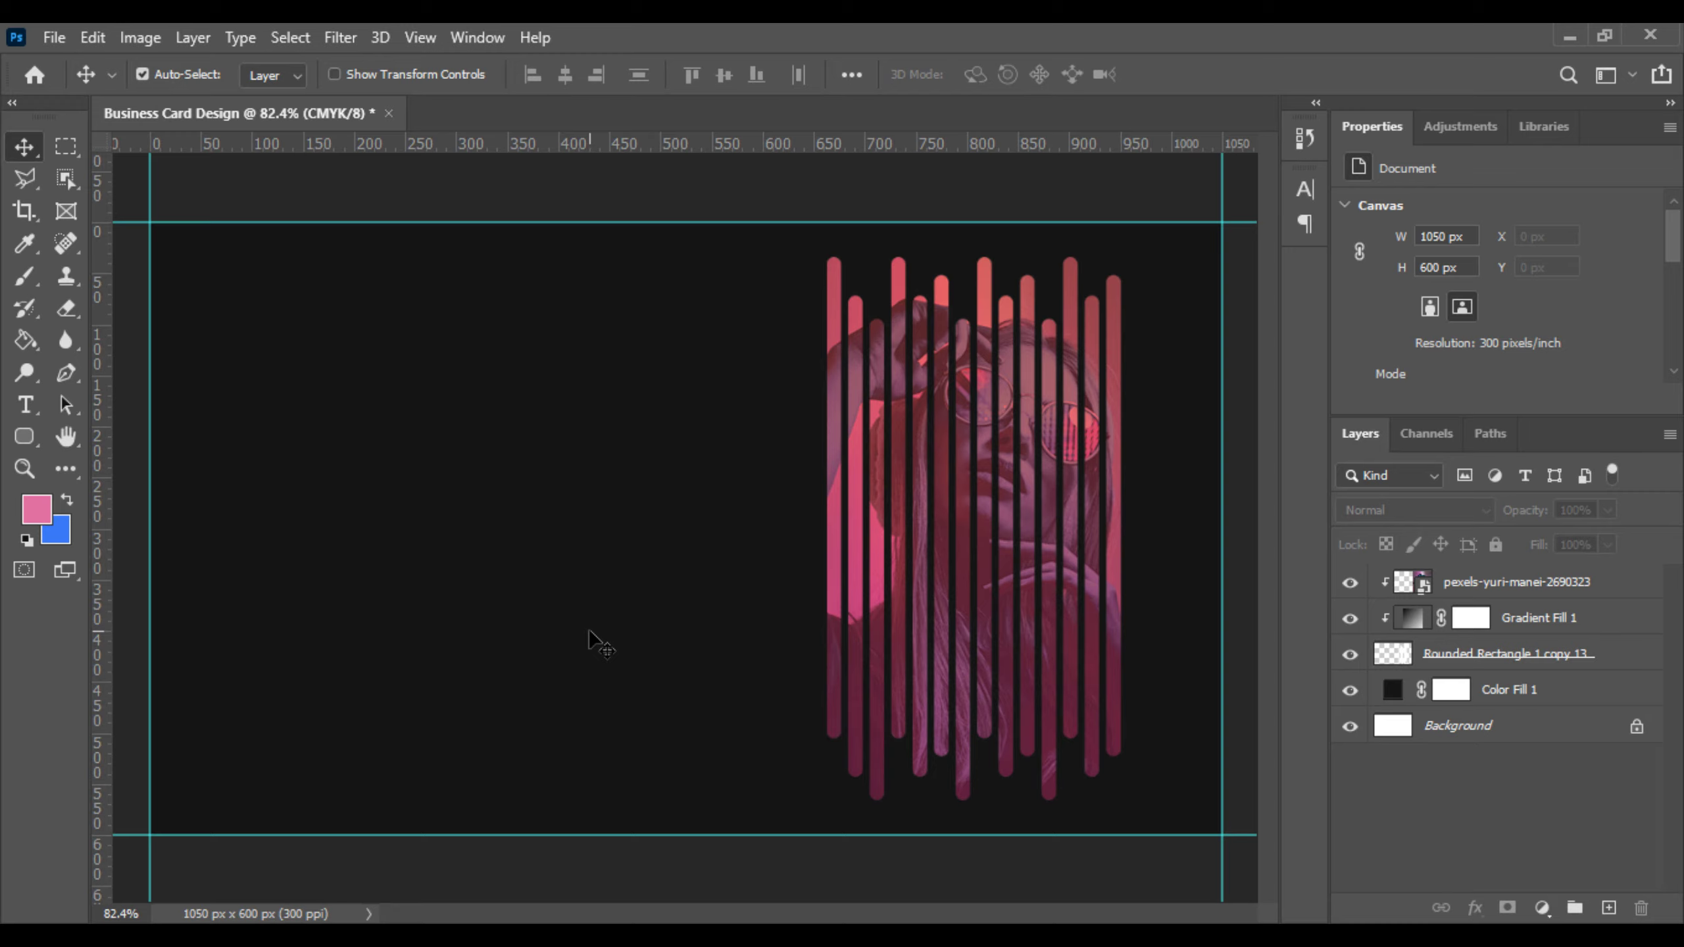
# Step: Place the face-paint portrait (Pexels file ending in 2382195) as an embedded image, scaled to about 628 × 893 px over the card's left side
pyautogui.click(54, 37)
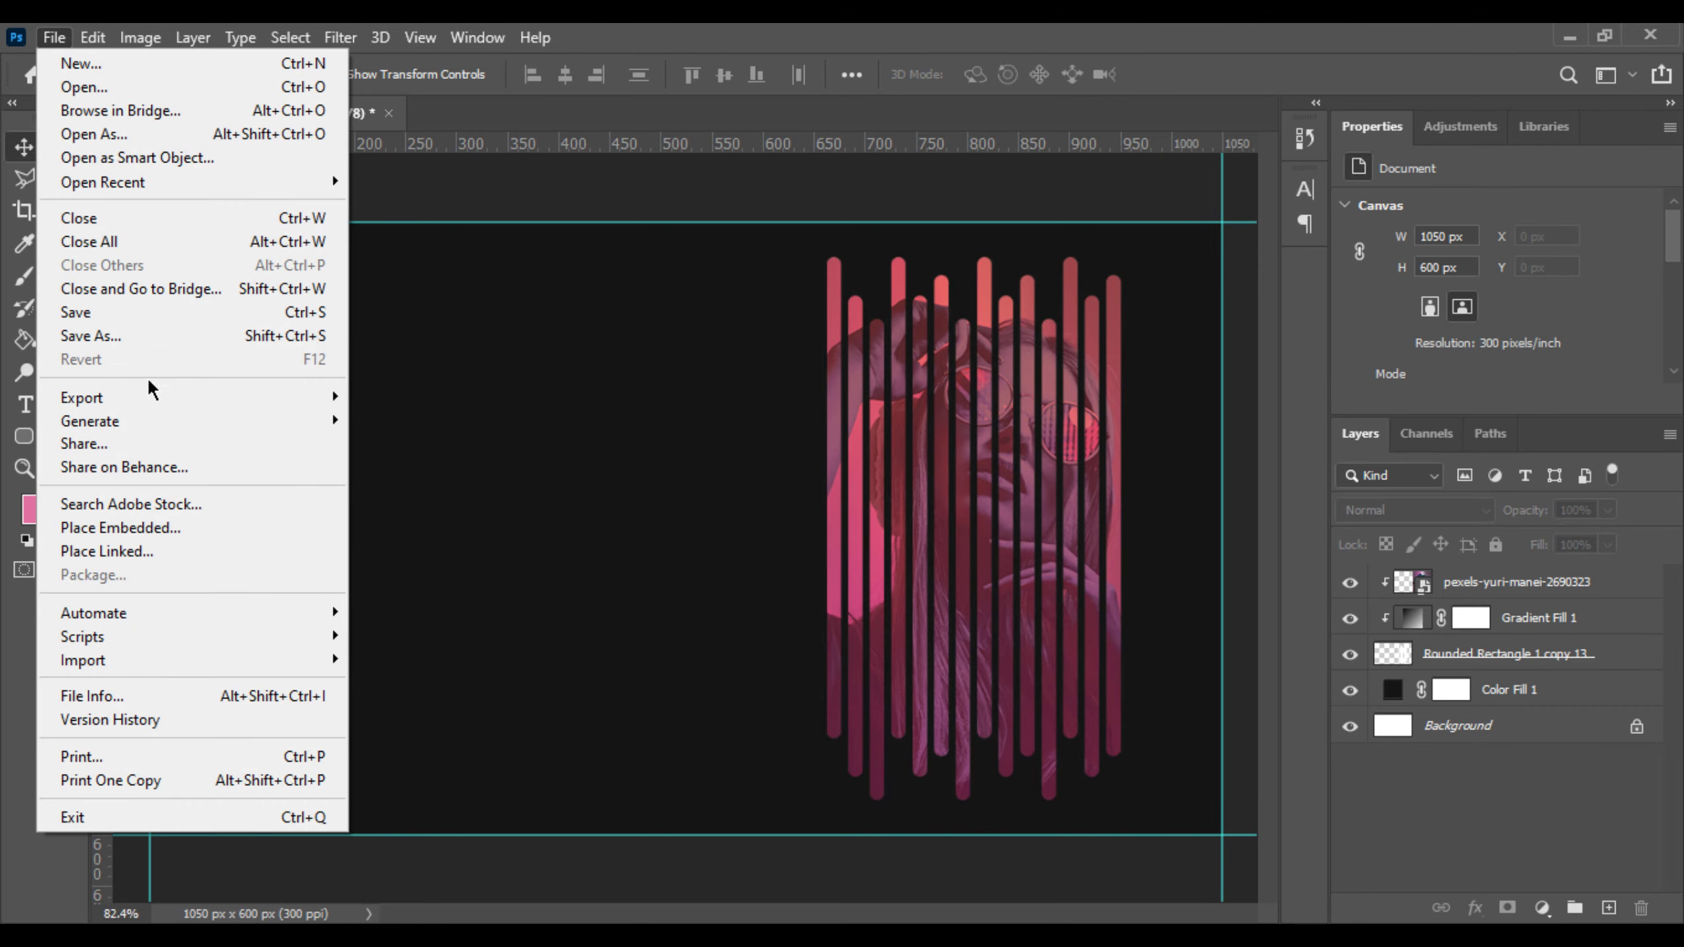
pyautogui.click(171, 528)
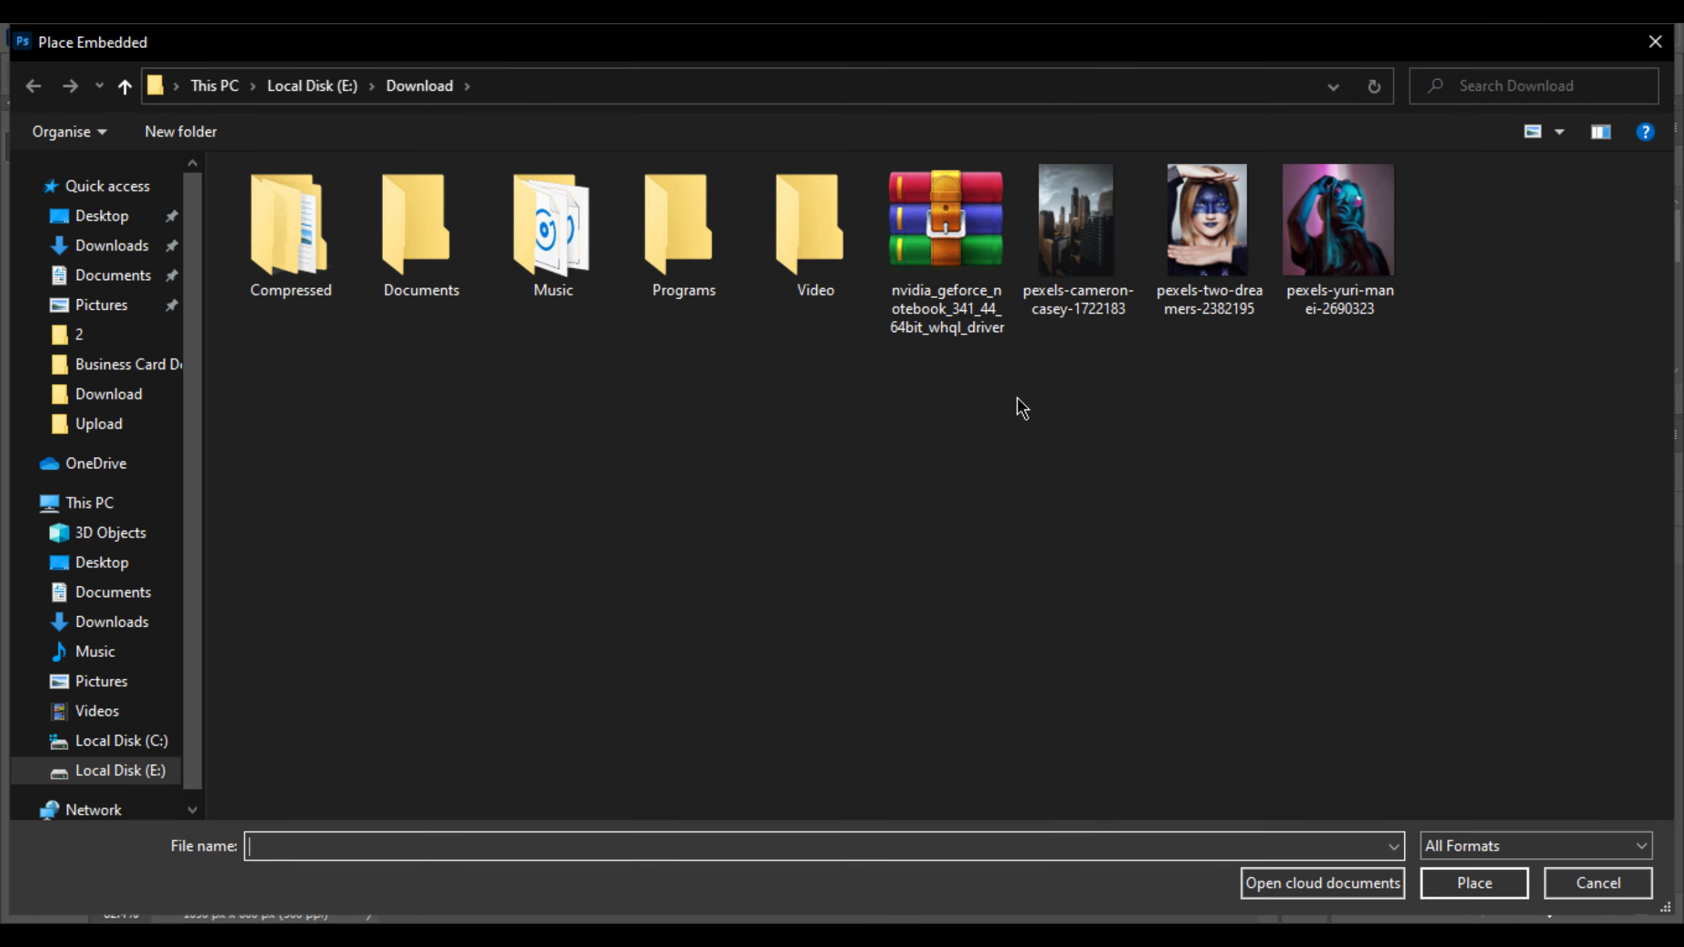
pyautogui.doubleClick(1189, 297)
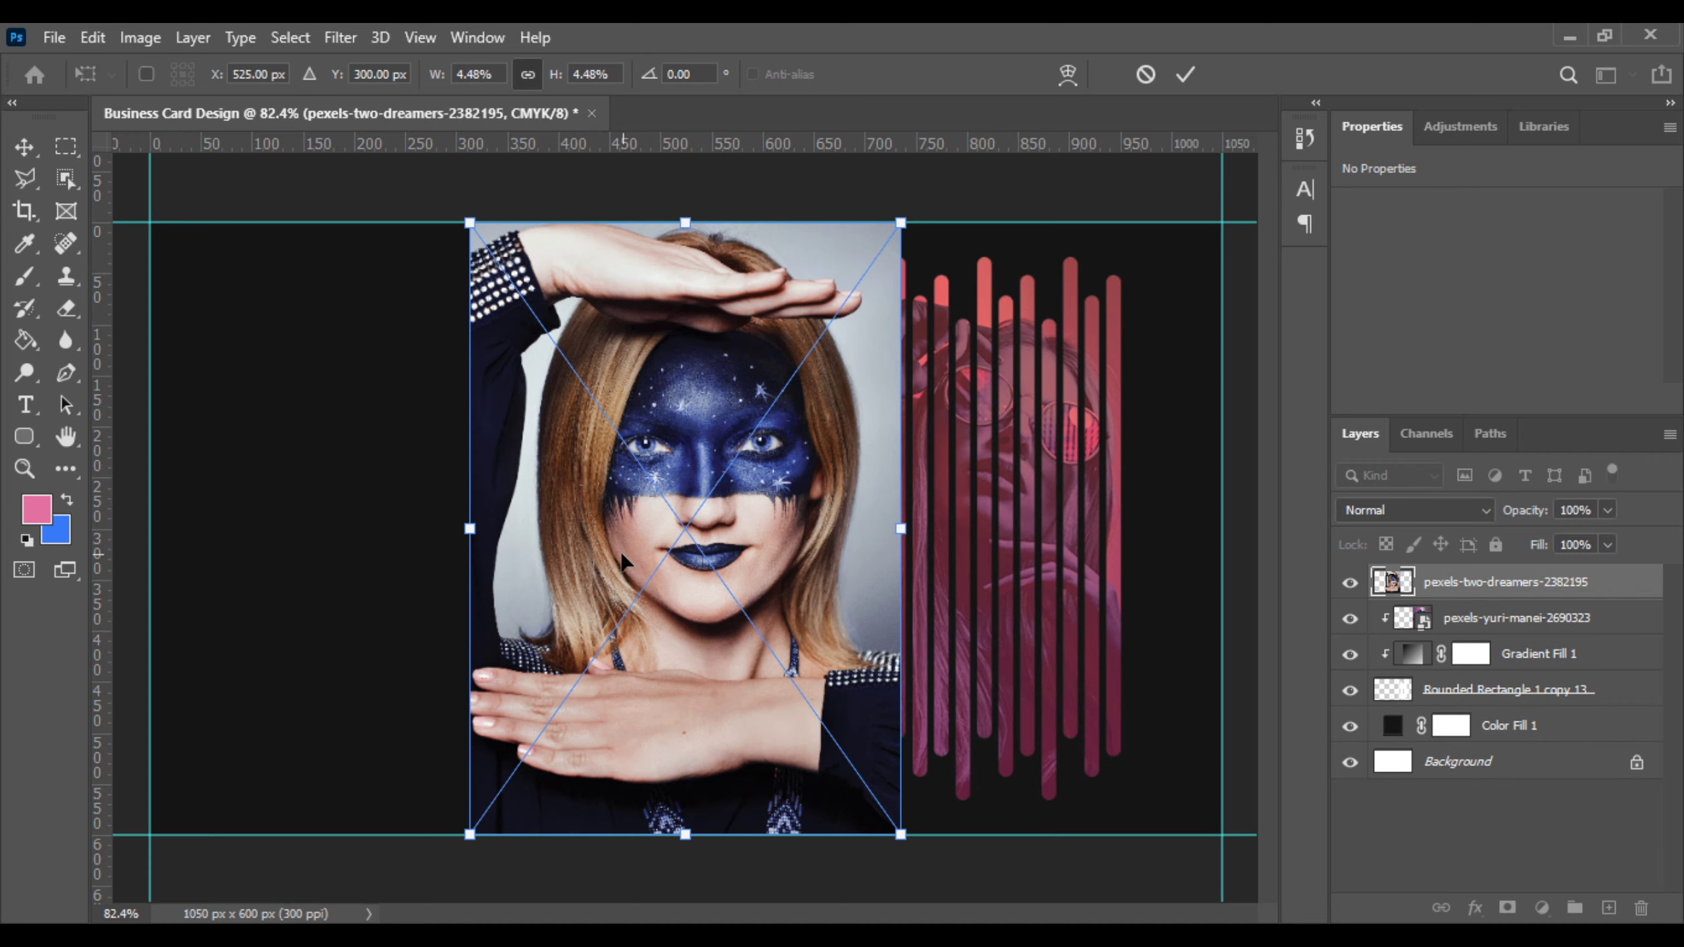
pyautogui.moveTo(623, 563); pyautogui.dragTo(305, 545)
pyautogui.moveTo(588, 541); pyautogui.dragTo(687, 539)
pyautogui.moveTo(564, 512); pyautogui.dragTo(567, 554)
pyautogui.press('Return')
pyautogui.scroll(-3, 565, 560)
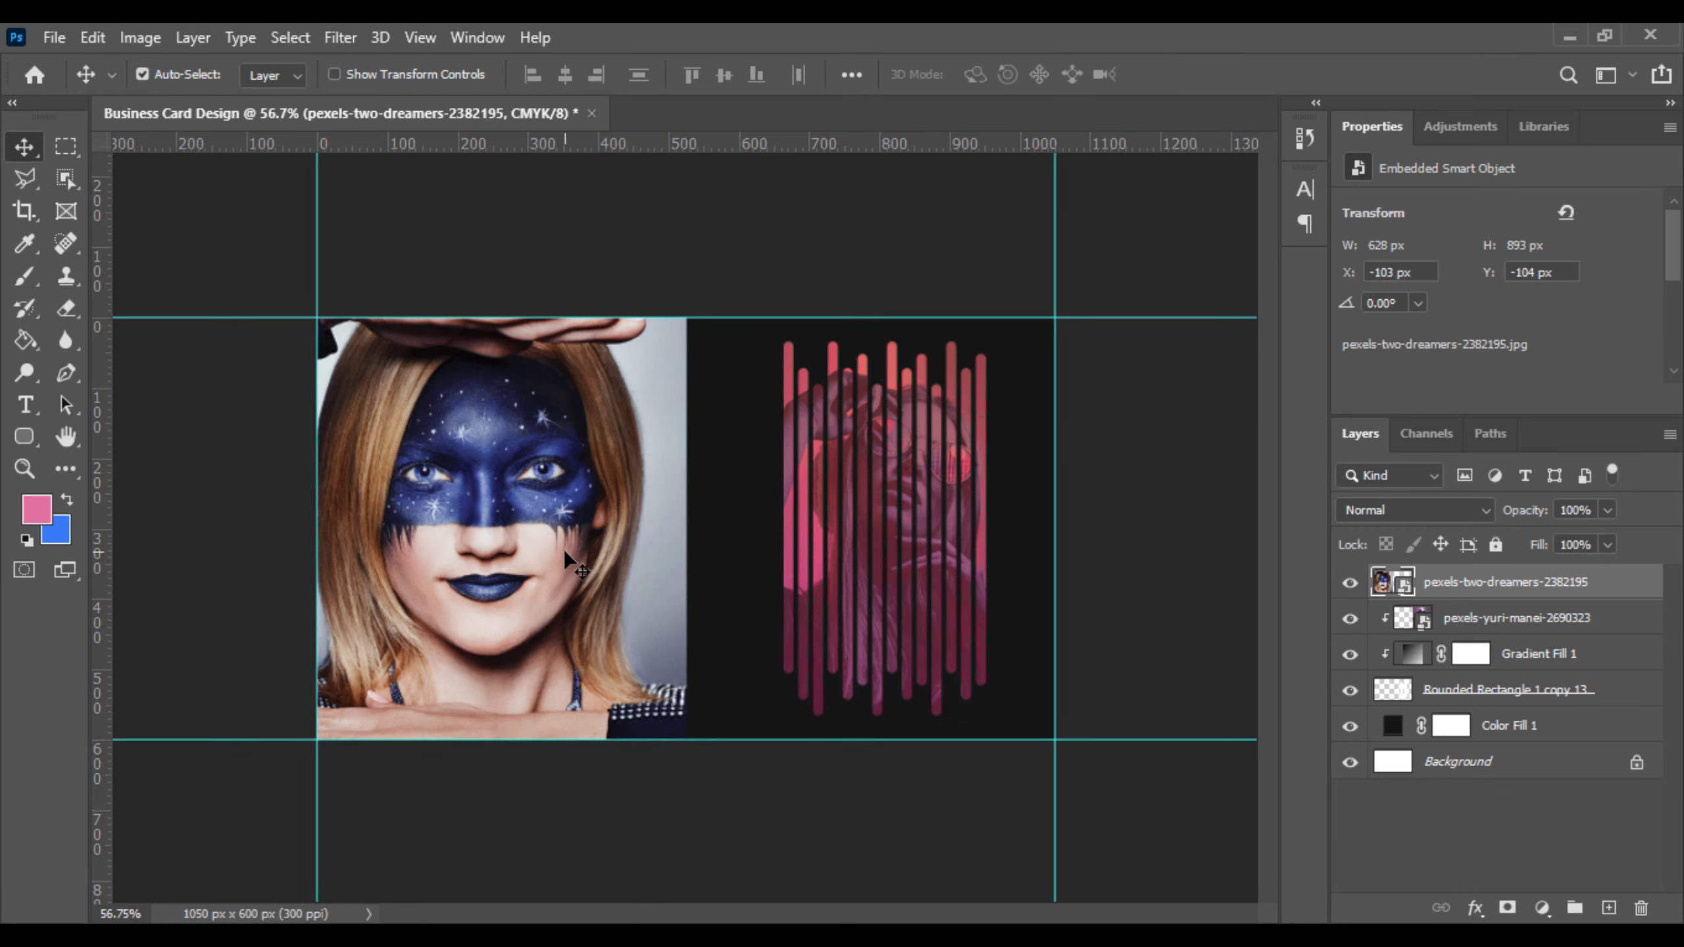
# Step: Rasterize the face-paint portrait layer and fade out its right edge with a soft 300 px Eraser
pyautogui.click(25, 275)
pyautogui.click(66, 309)
pyautogui.rightClick(64, 317)
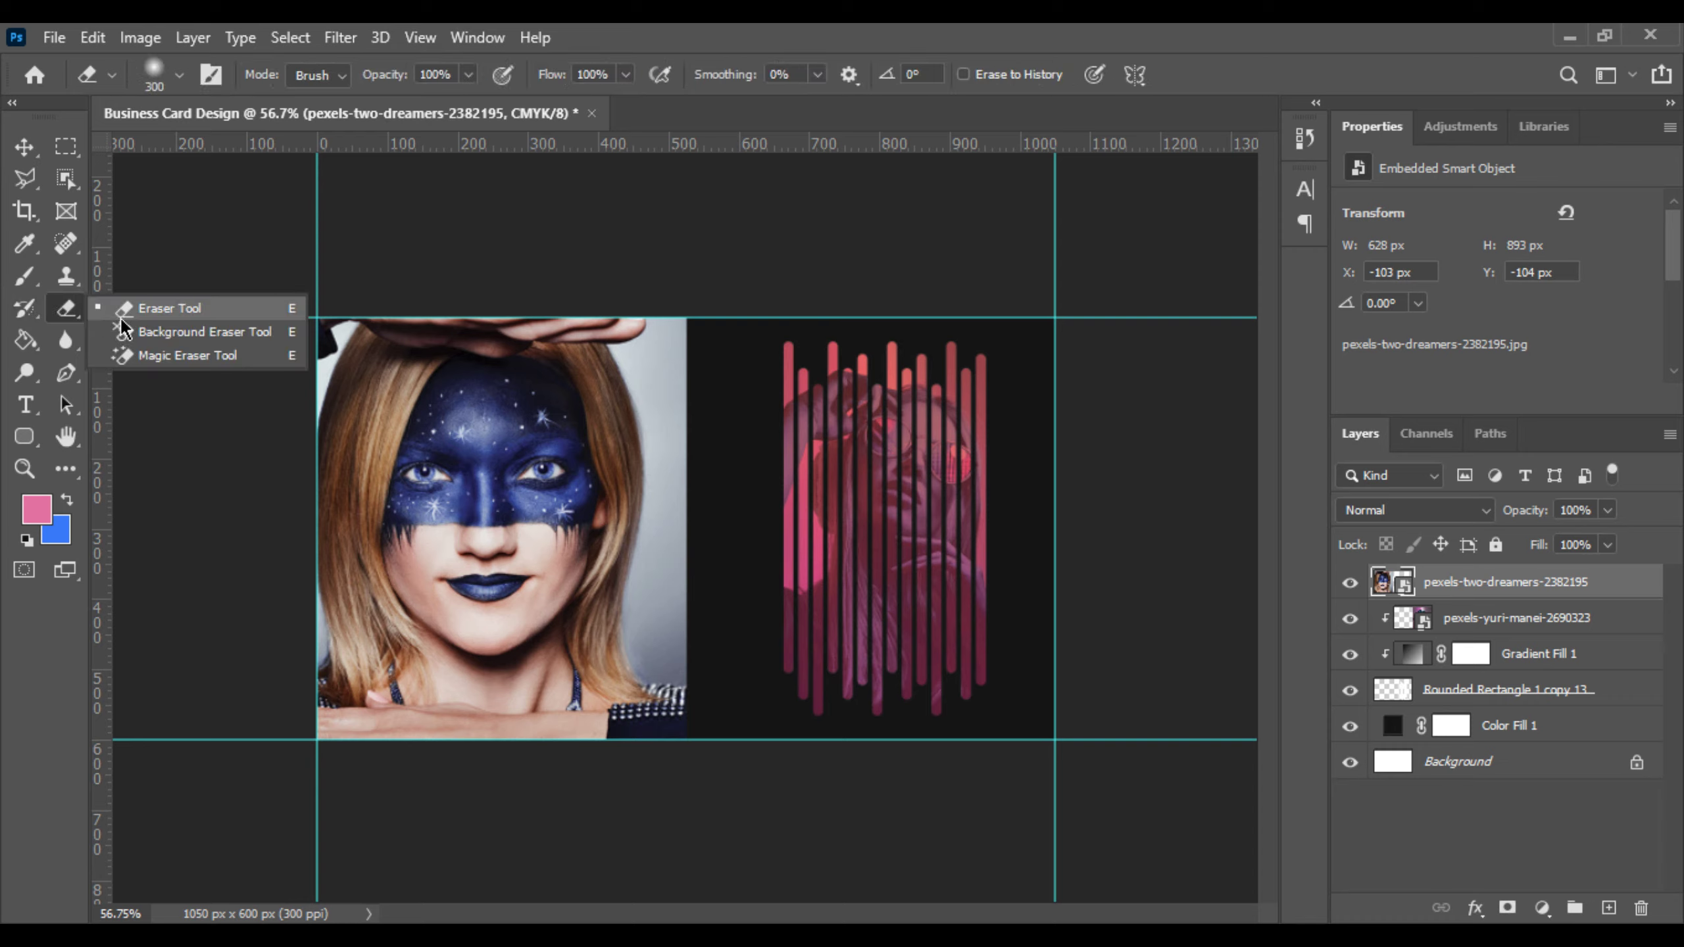
pyautogui.click(120, 317)
pyautogui.rightClick(1529, 588)
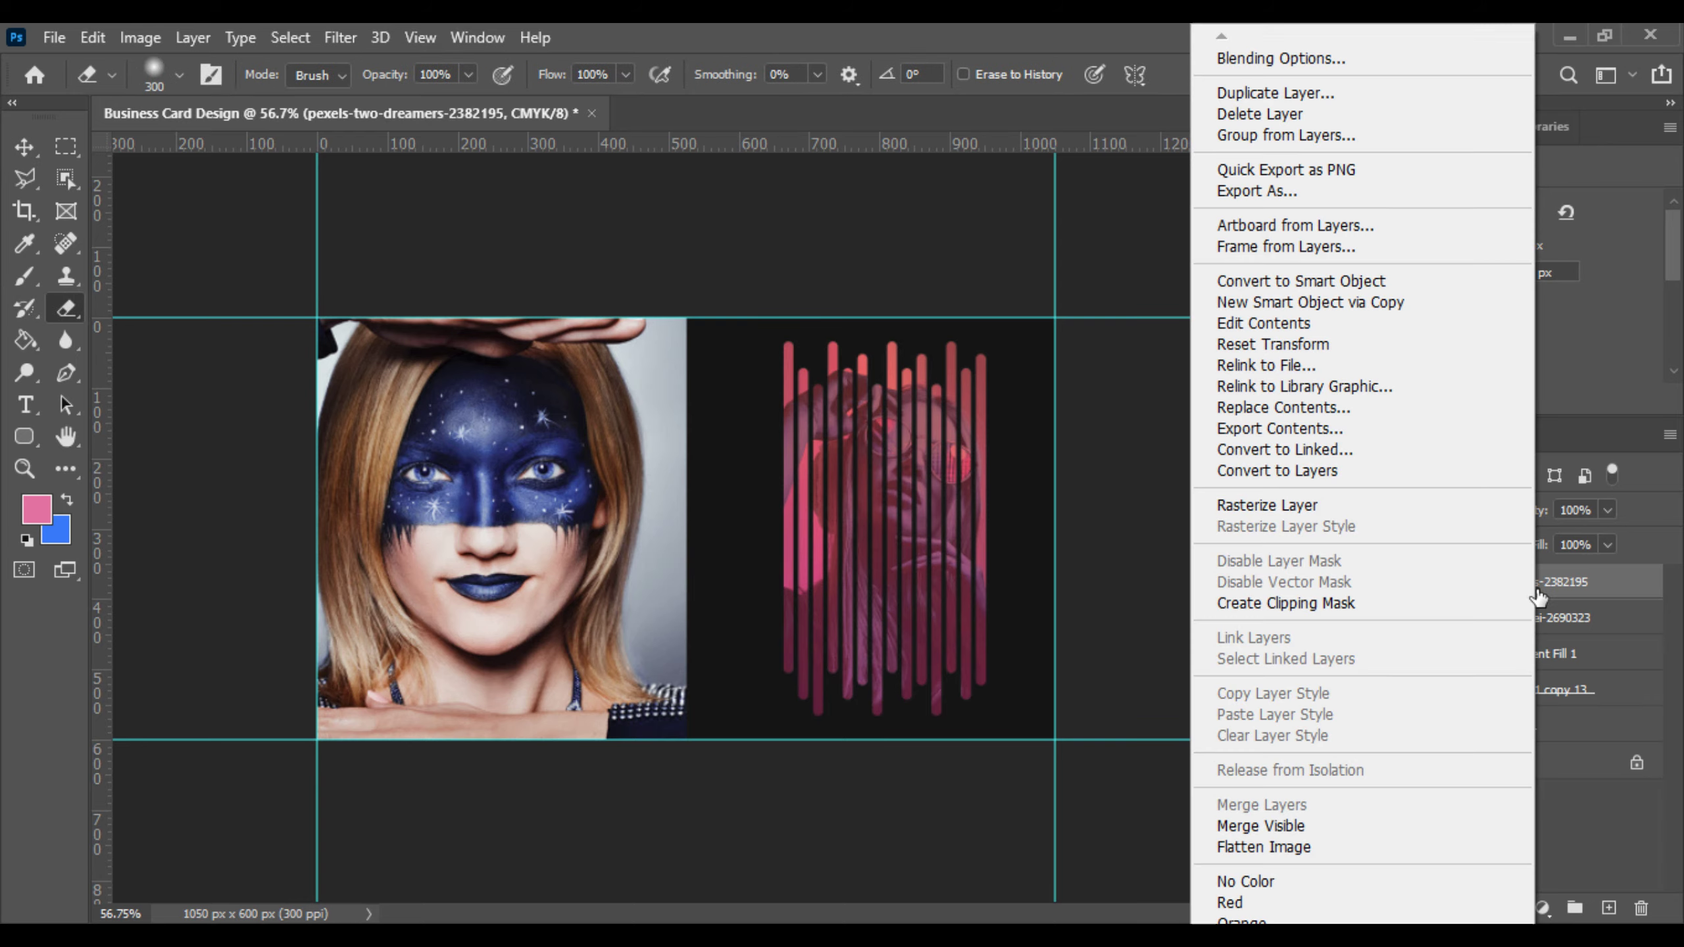
pyautogui.click(1234, 504)
pyautogui.moveTo(741, 376)
pyautogui.mouseDown()
pyautogui.moveTo(801, 239)
pyautogui.moveTo(813, 500)
pyautogui.moveTo(825, 414)
pyautogui.moveTo(882, 433)
pyautogui.moveTo(845, 264)
pyautogui.mouseUp()
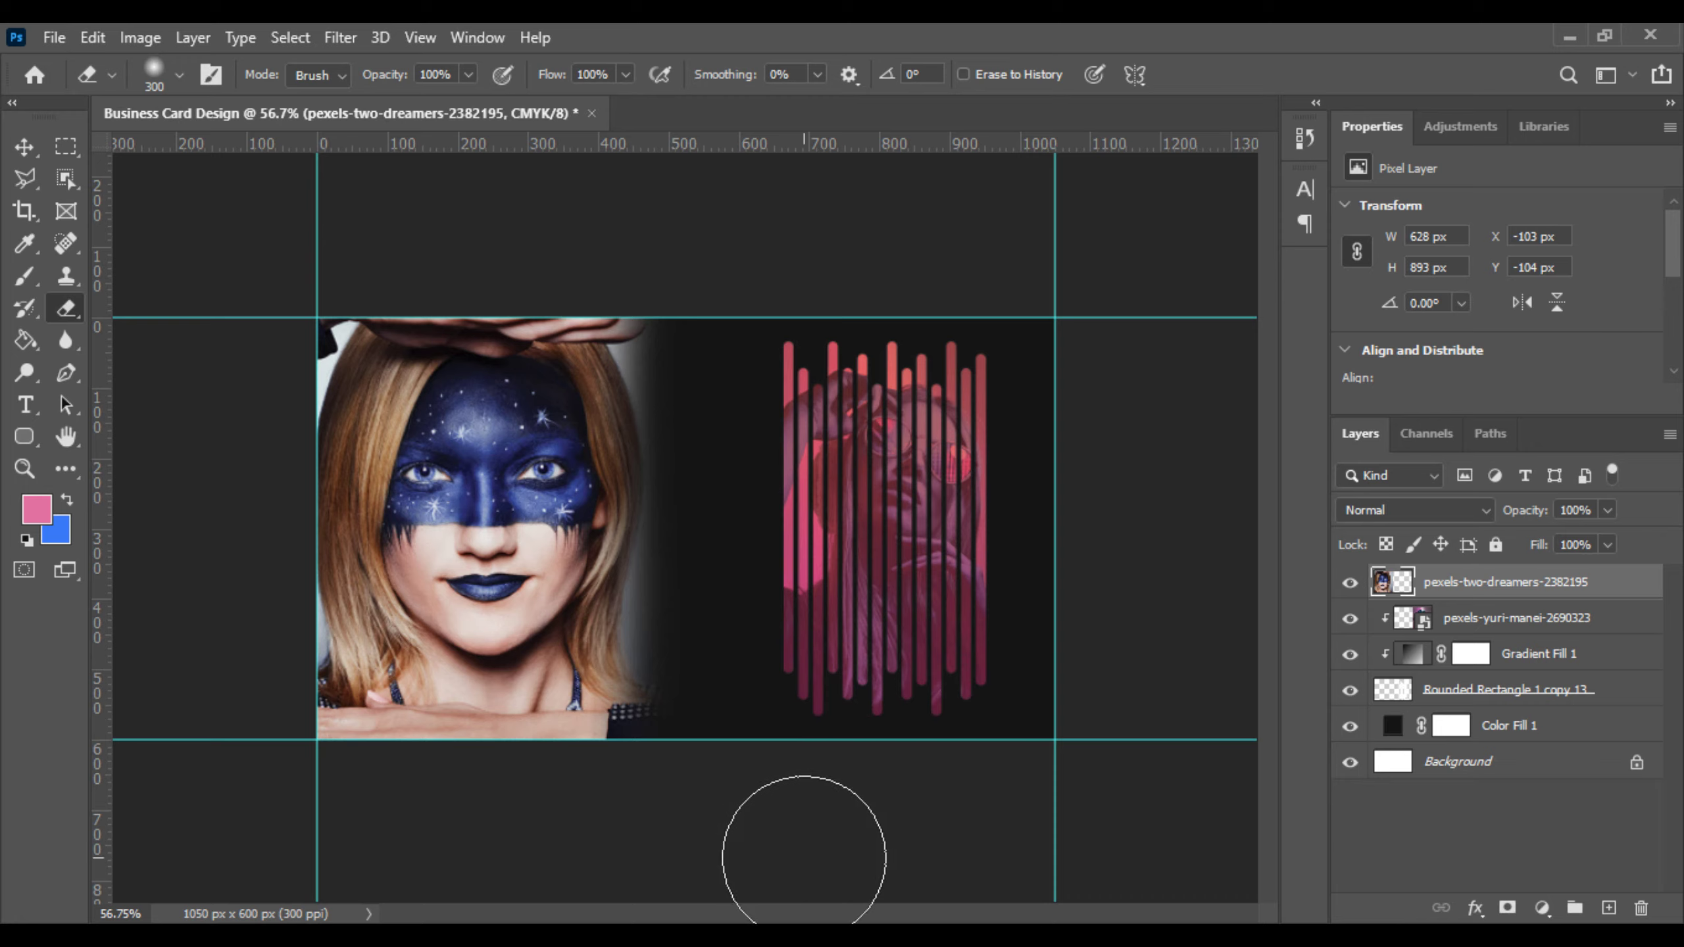
# Step: Lower the face-paint portrait layer's opacity to 5%
pyautogui.click(1609, 511)
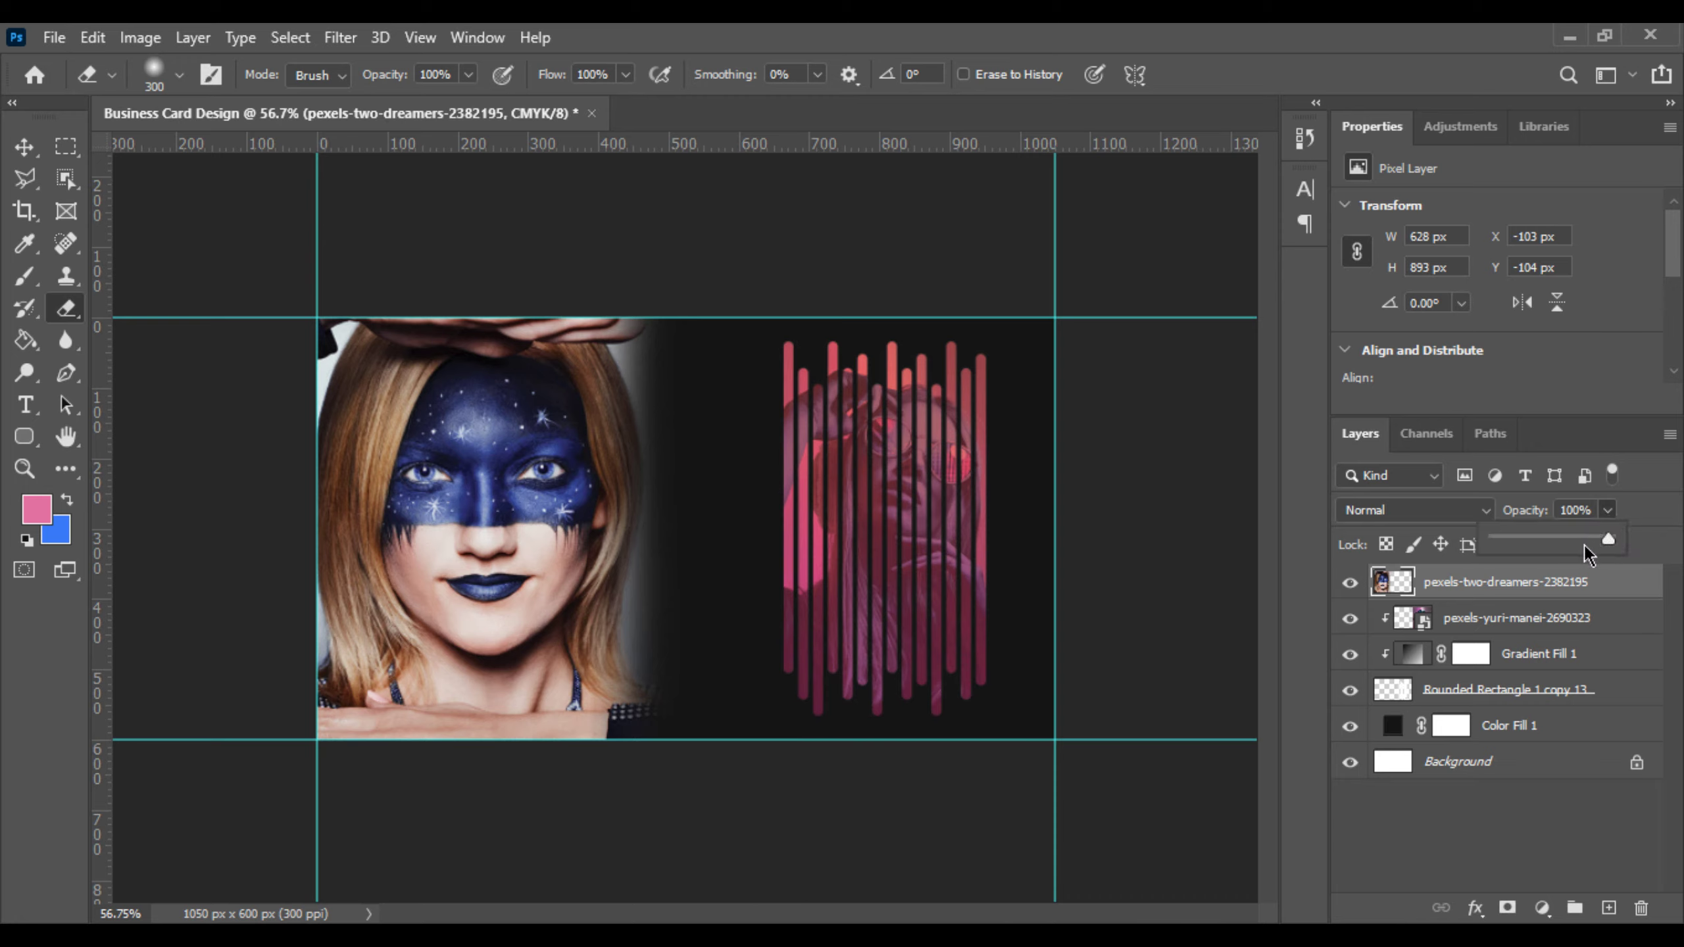
pyautogui.moveTo(1536, 541); pyautogui.dragTo(1520, 542)
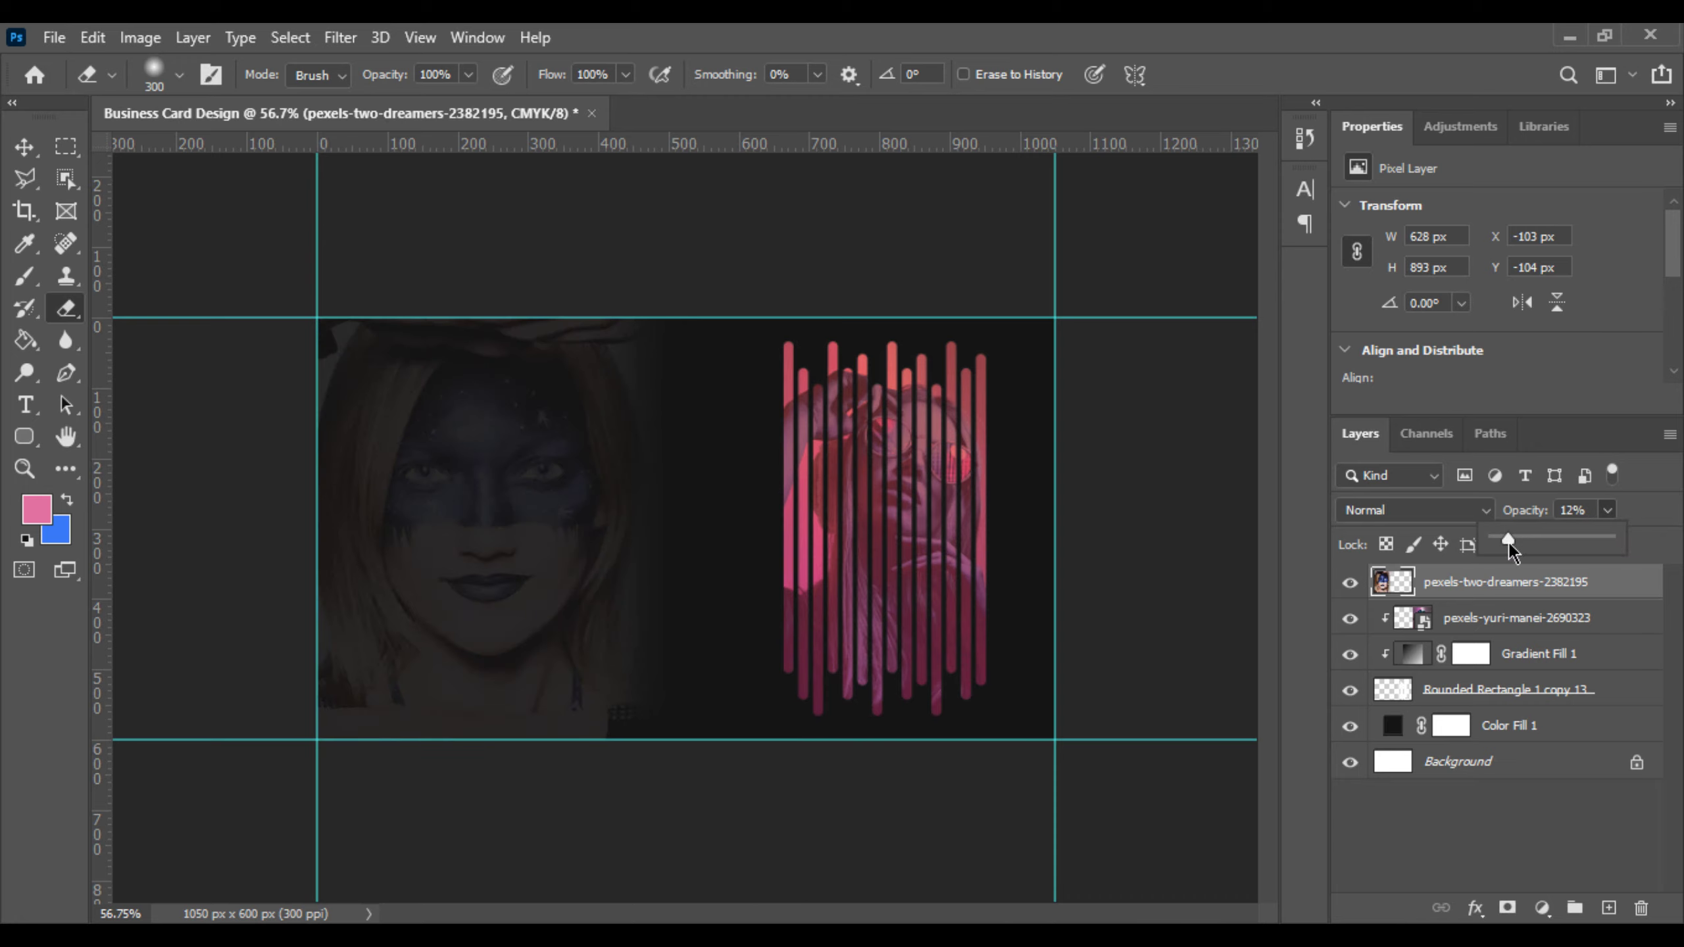
pyautogui.moveTo(1508, 543); pyautogui.dragTo(1502, 544)
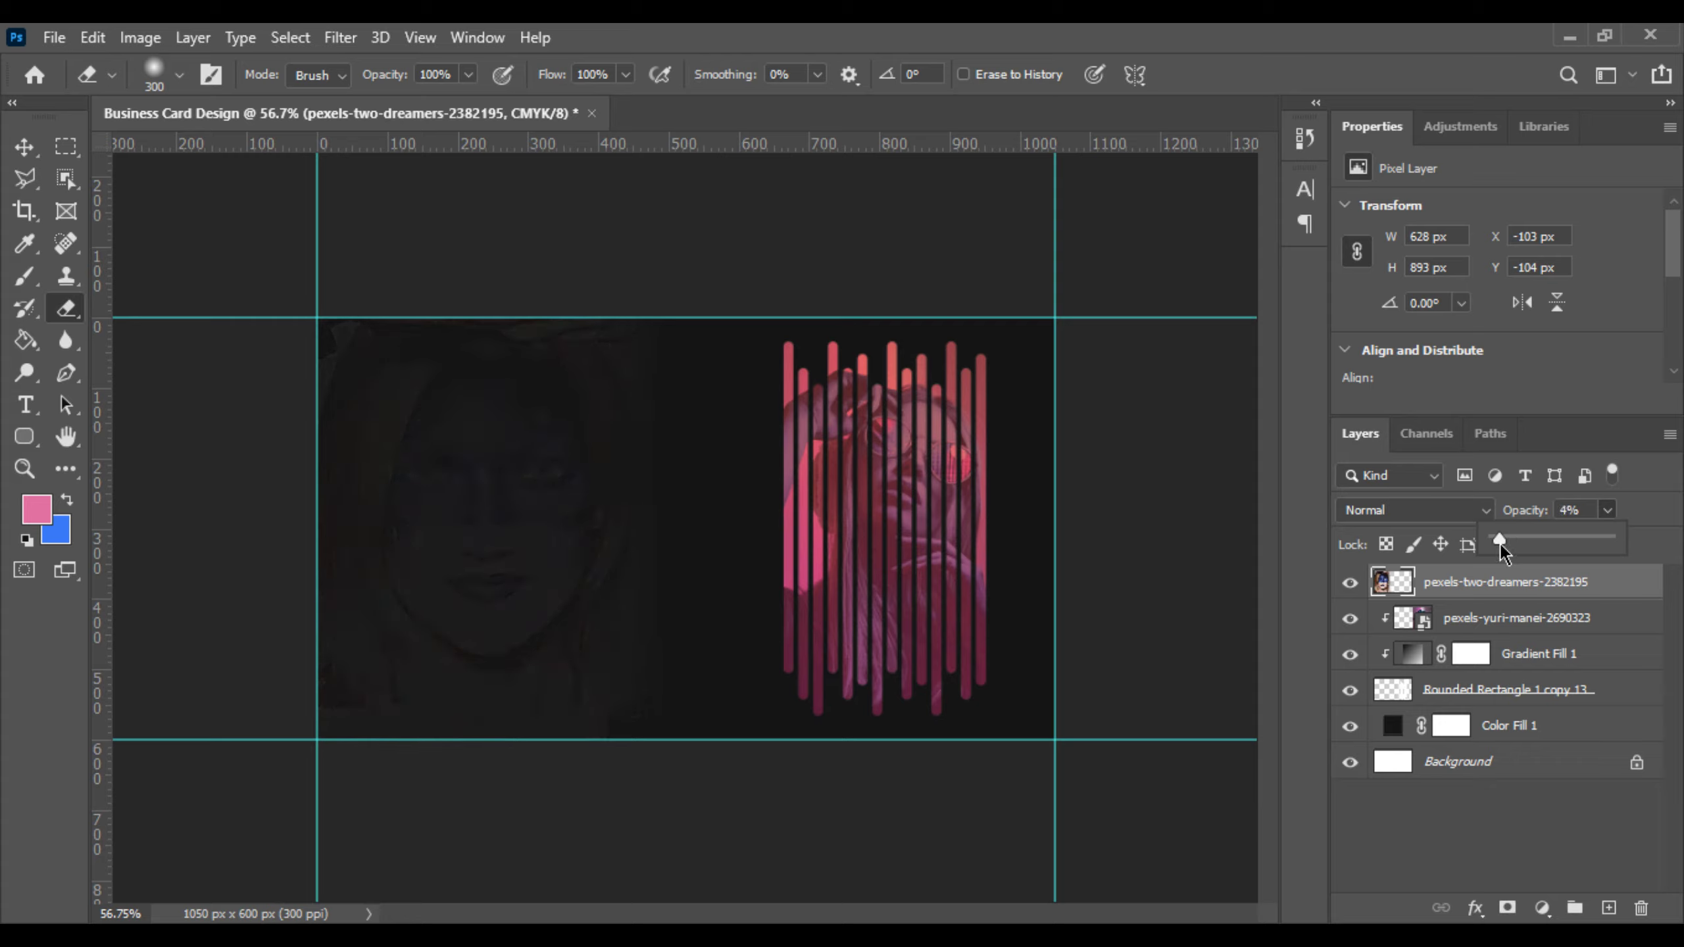
pyautogui.scroll(2, 564, 670)
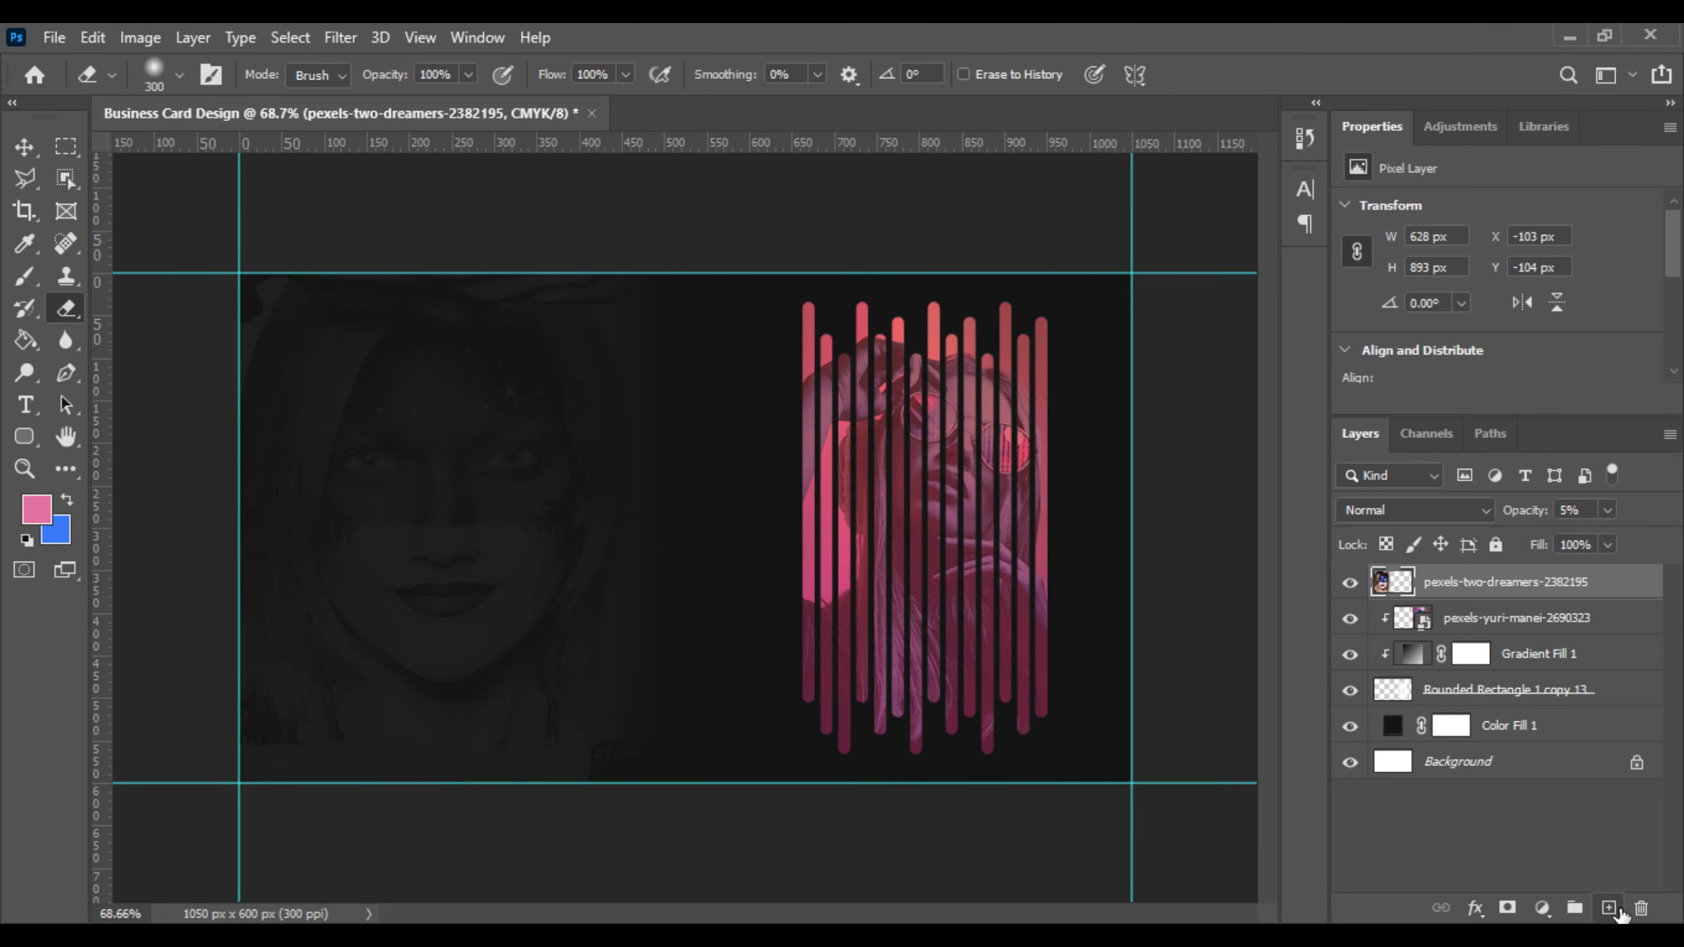
# Step: Create a new layer and dab a white (ffffff) glow over the faded face with a soft 600 px brush
pyautogui.click(1610, 908)
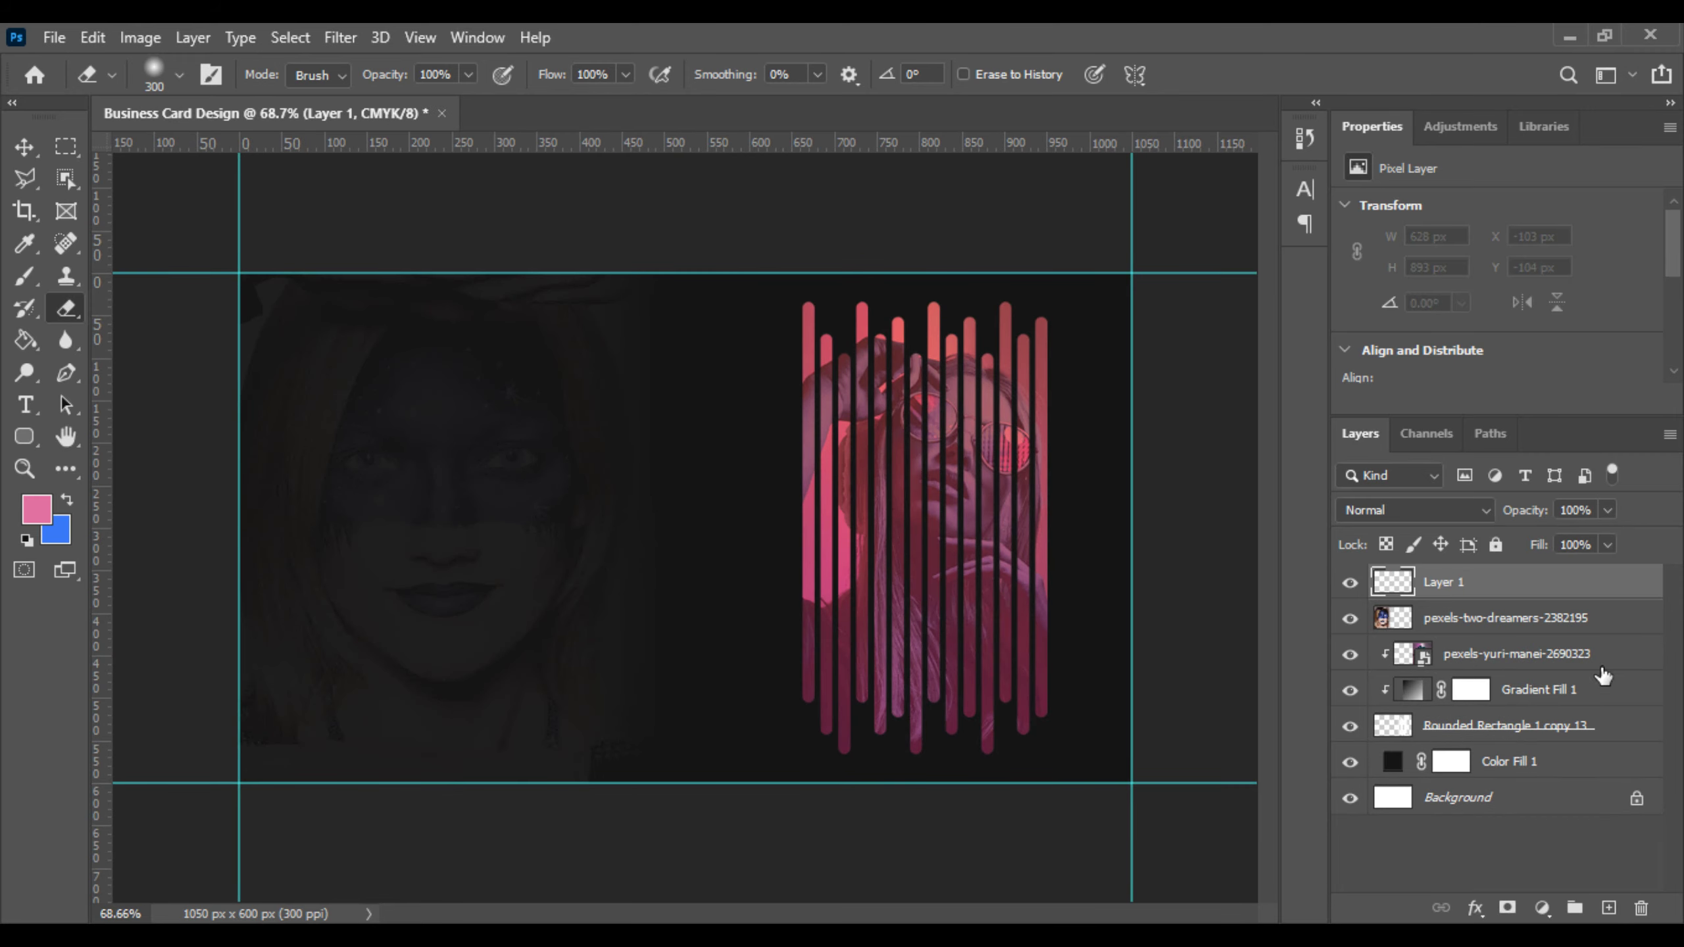
pyautogui.click(24, 277)
pyautogui.click(113, 274)
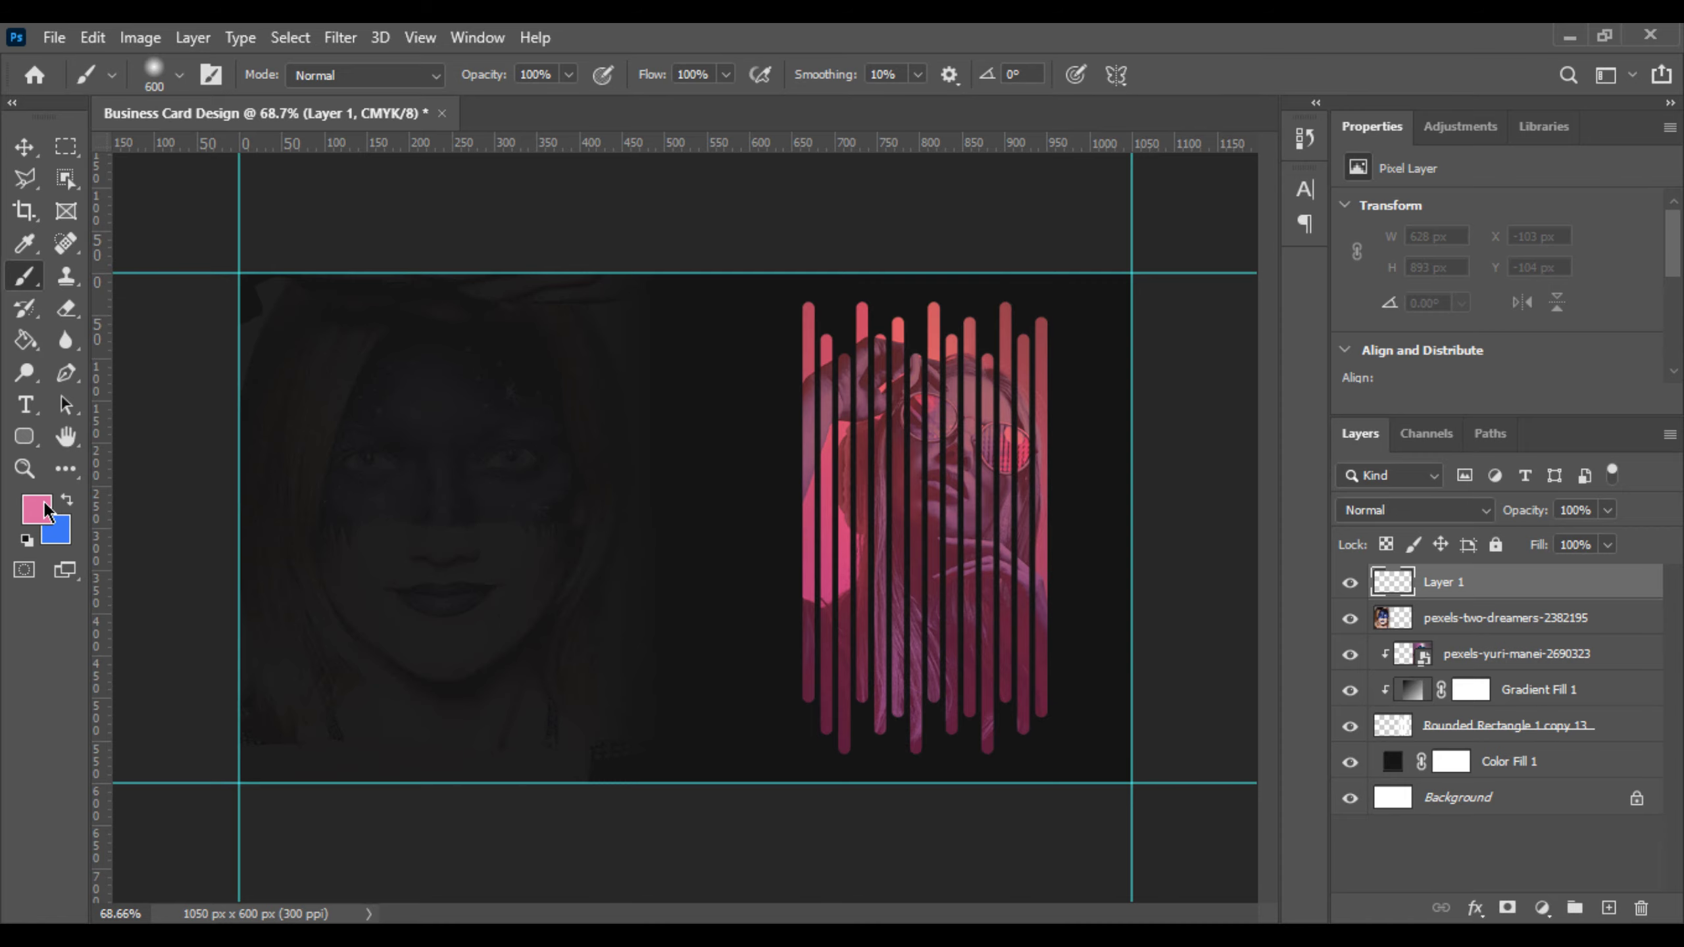
pyautogui.click(36, 510)
pyautogui.moveTo(1096, 378); pyautogui.dragTo(980, 213)
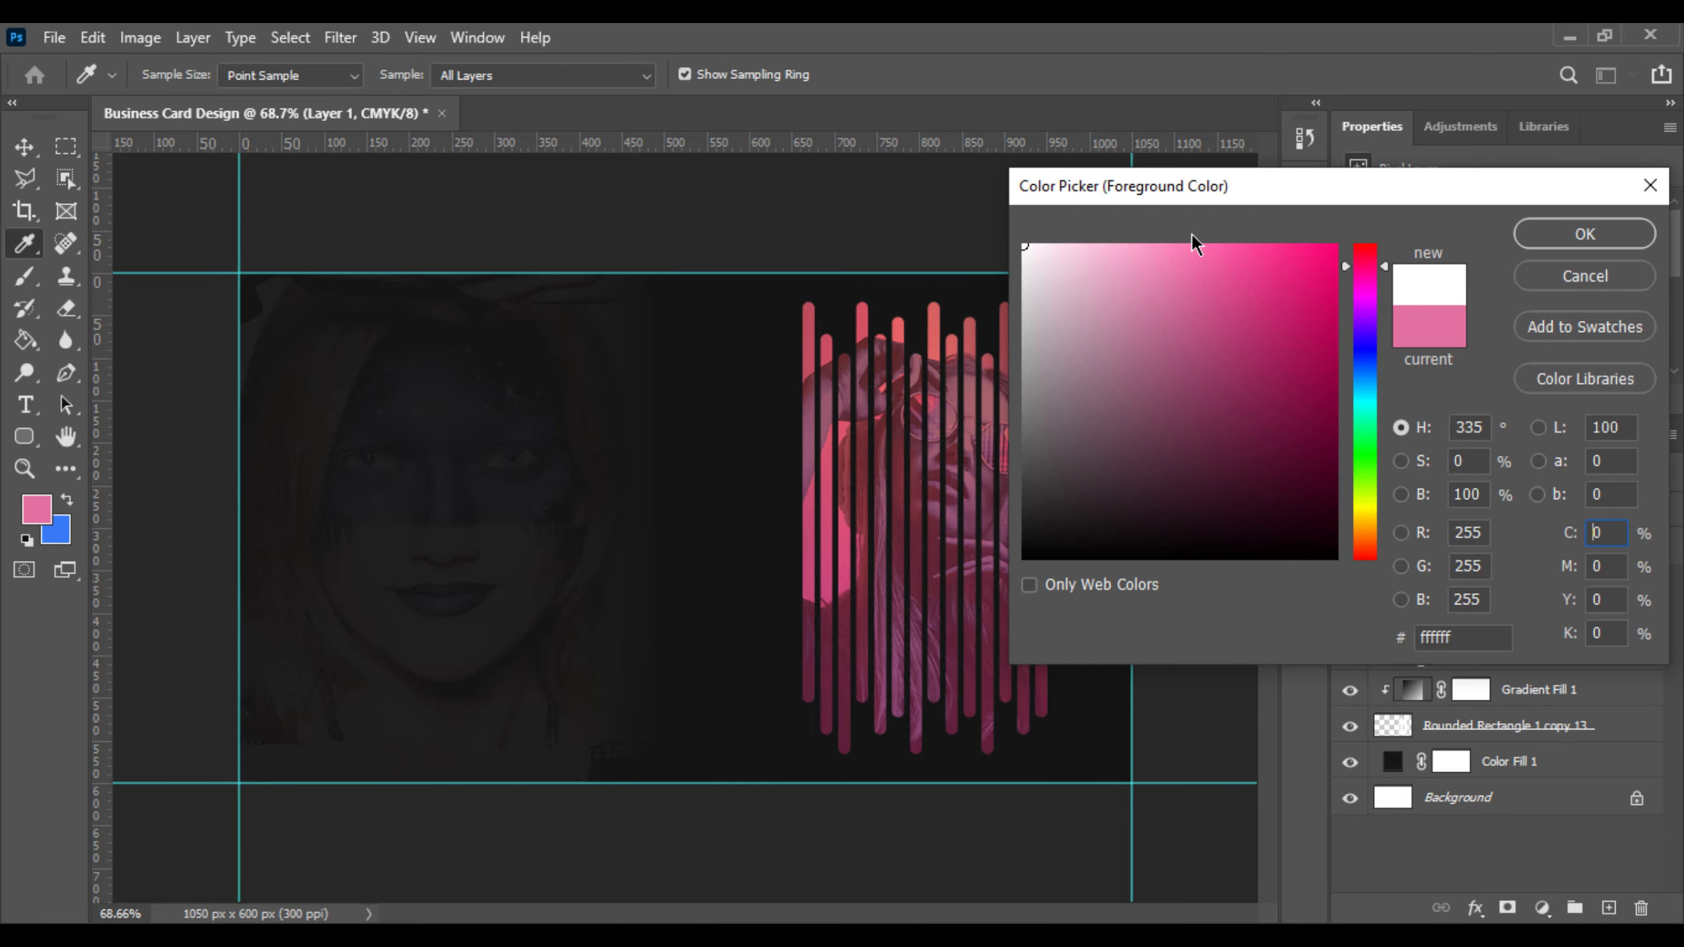
pyautogui.click(1563, 248)
pyautogui.scroll(-3, 770, 602)
pyautogui.click(501, 510)
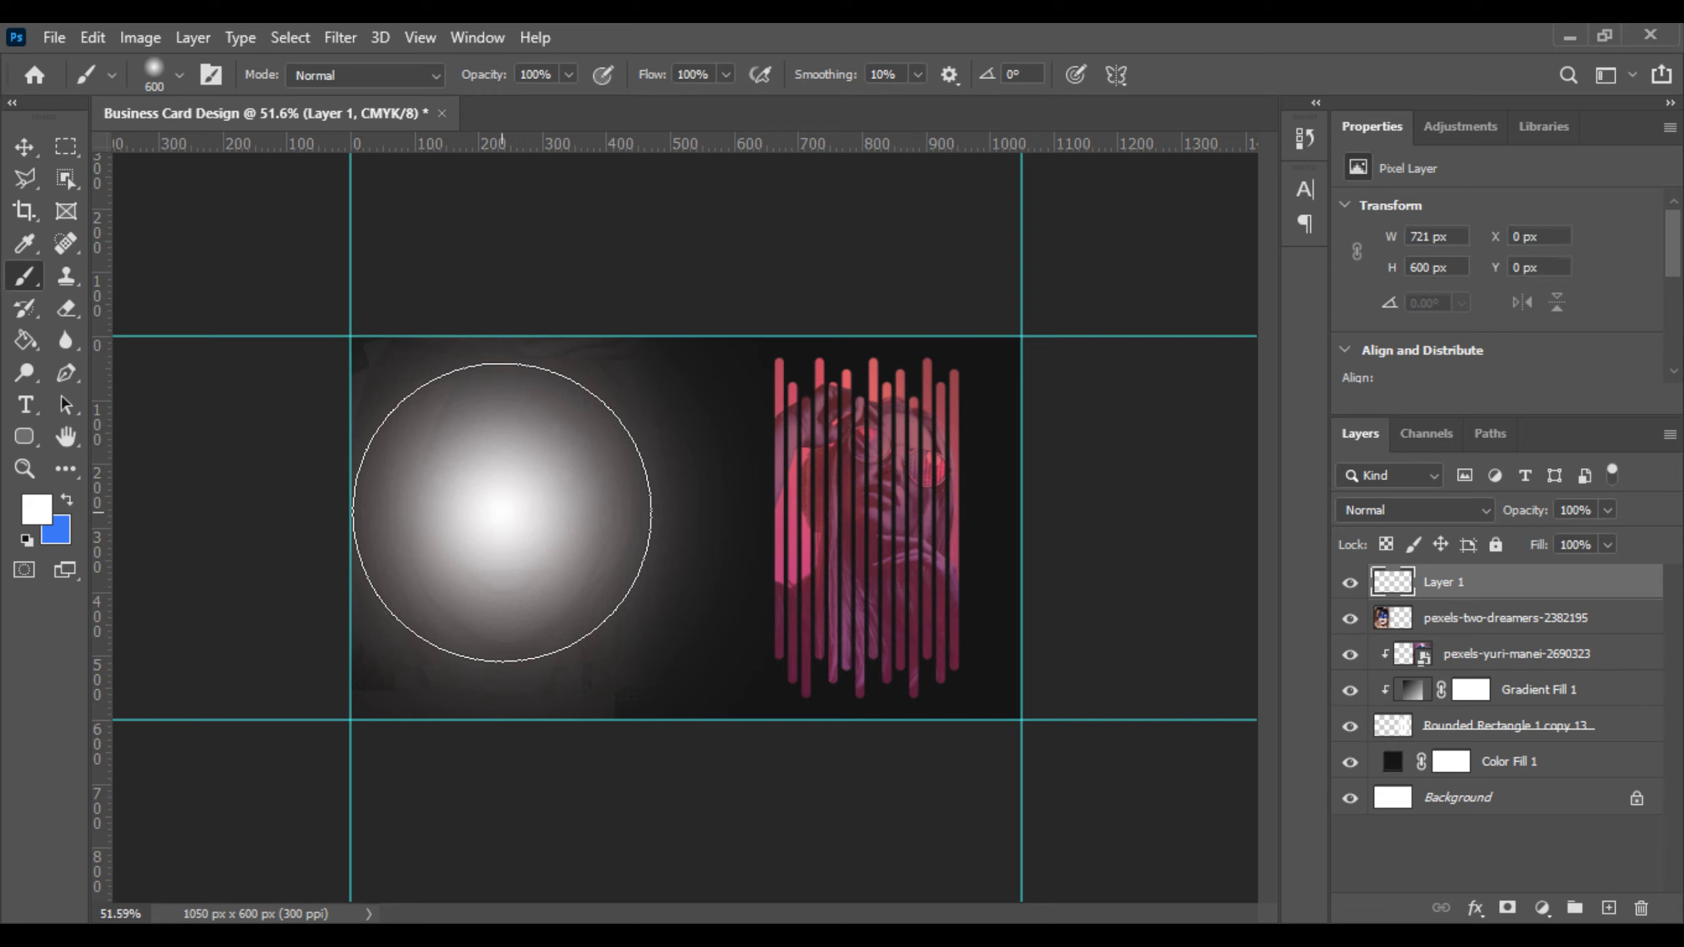
# Step: Move the white glow toward the card's upper-left corner and enlarge it to about 851 × 733 px
pyautogui.click(25, 147)
pyautogui.hotkey('ctrl', 't')
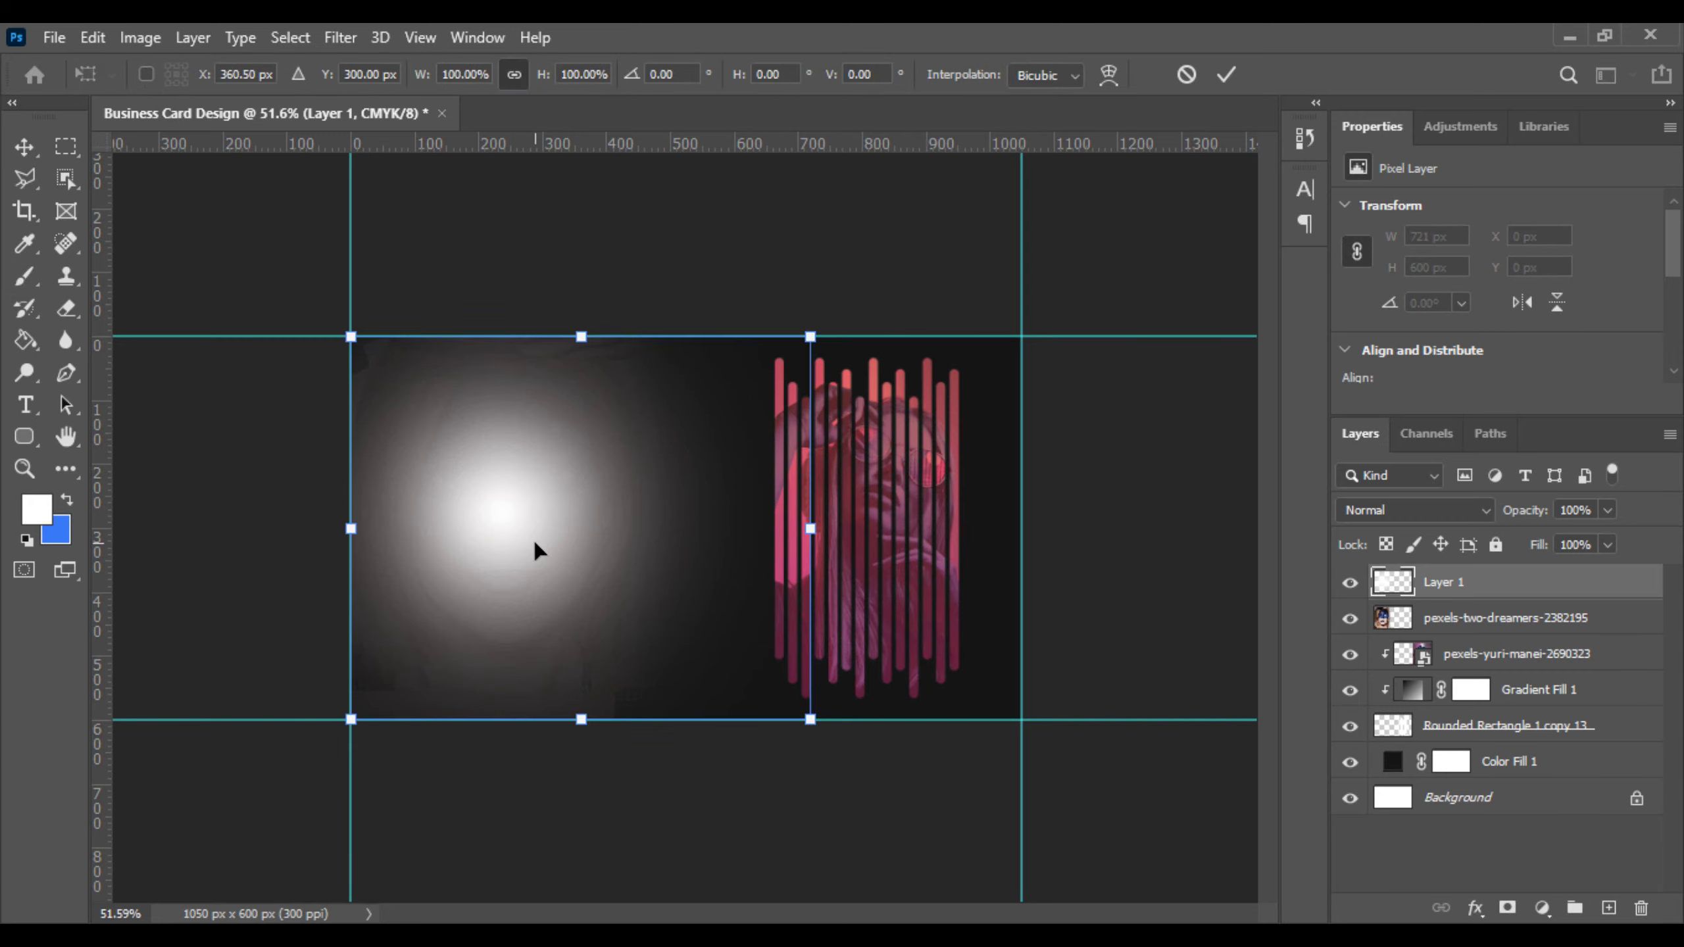
pyautogui.moveTo(533, 537); pyautogui.dragTo(466, 458)
pyautogui.moveTo(539, 516); pyautogui.dragTo(503, 479)
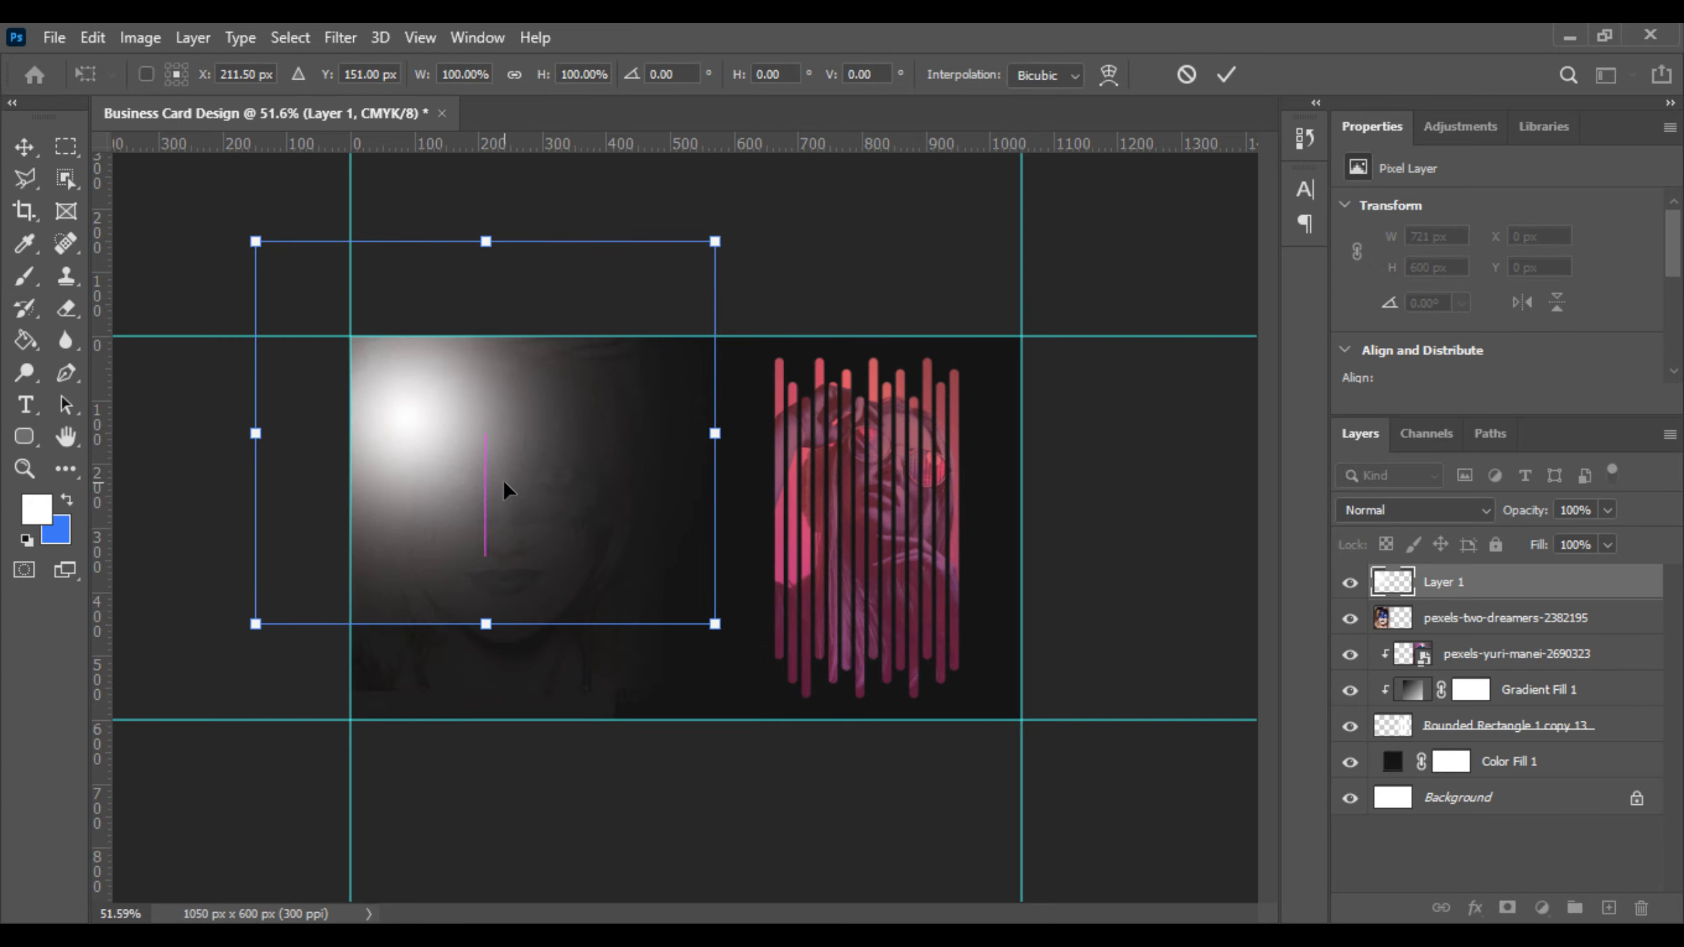
pyautogui.moveTo(715, 624); pyautogui.dragTo(803, 709)
pyautogui.moveTo(697, 674); pyautogui.dragTo(683, 626)
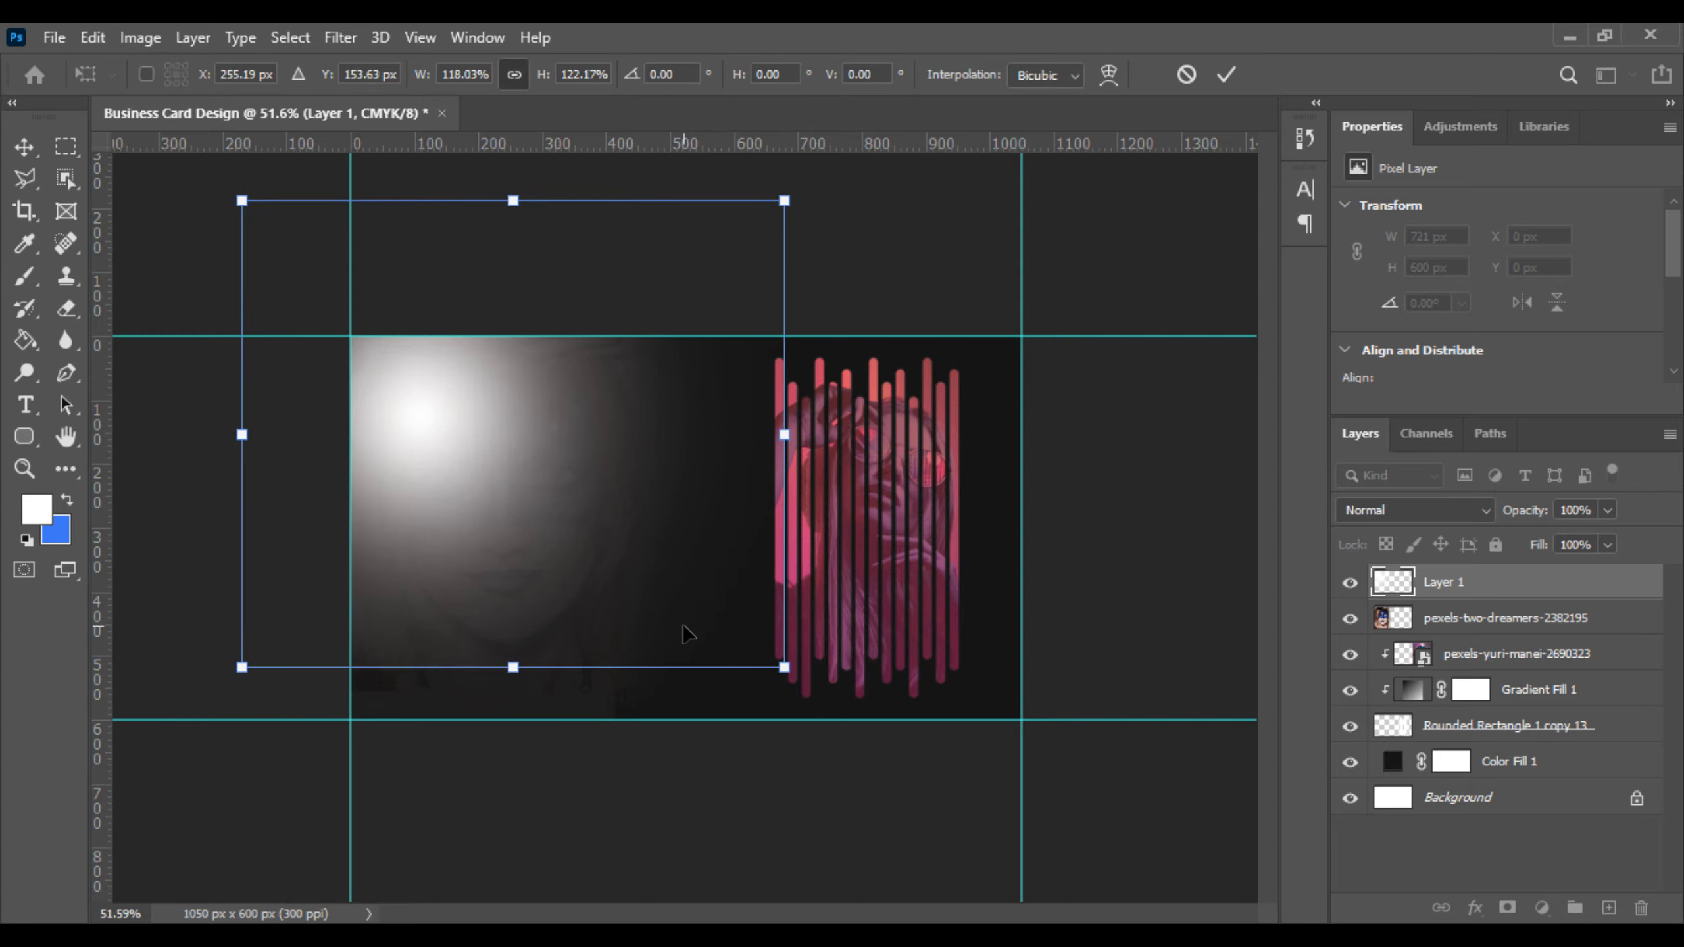
pyautogui.press('Return')
# Step: Set the glow layer's opacity to 25% and deselect the layer
pyautogui.click(1607, 508)
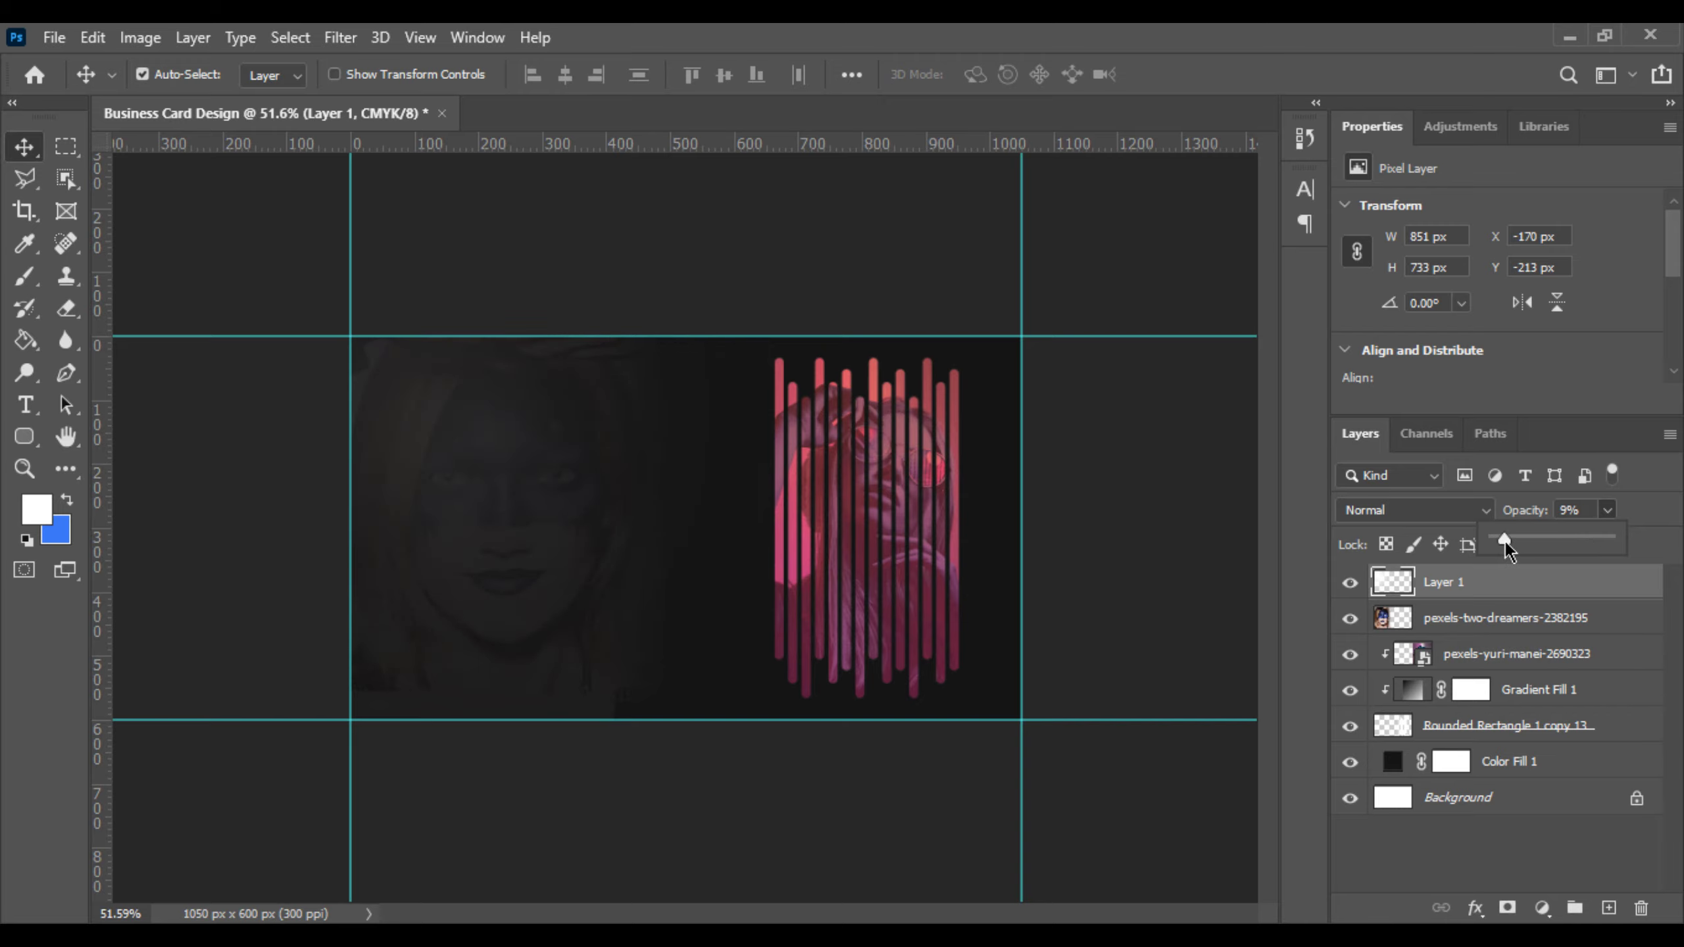
pyautogui.moveTo(1506, 542); pyautogui.dragTo(1513, 542)
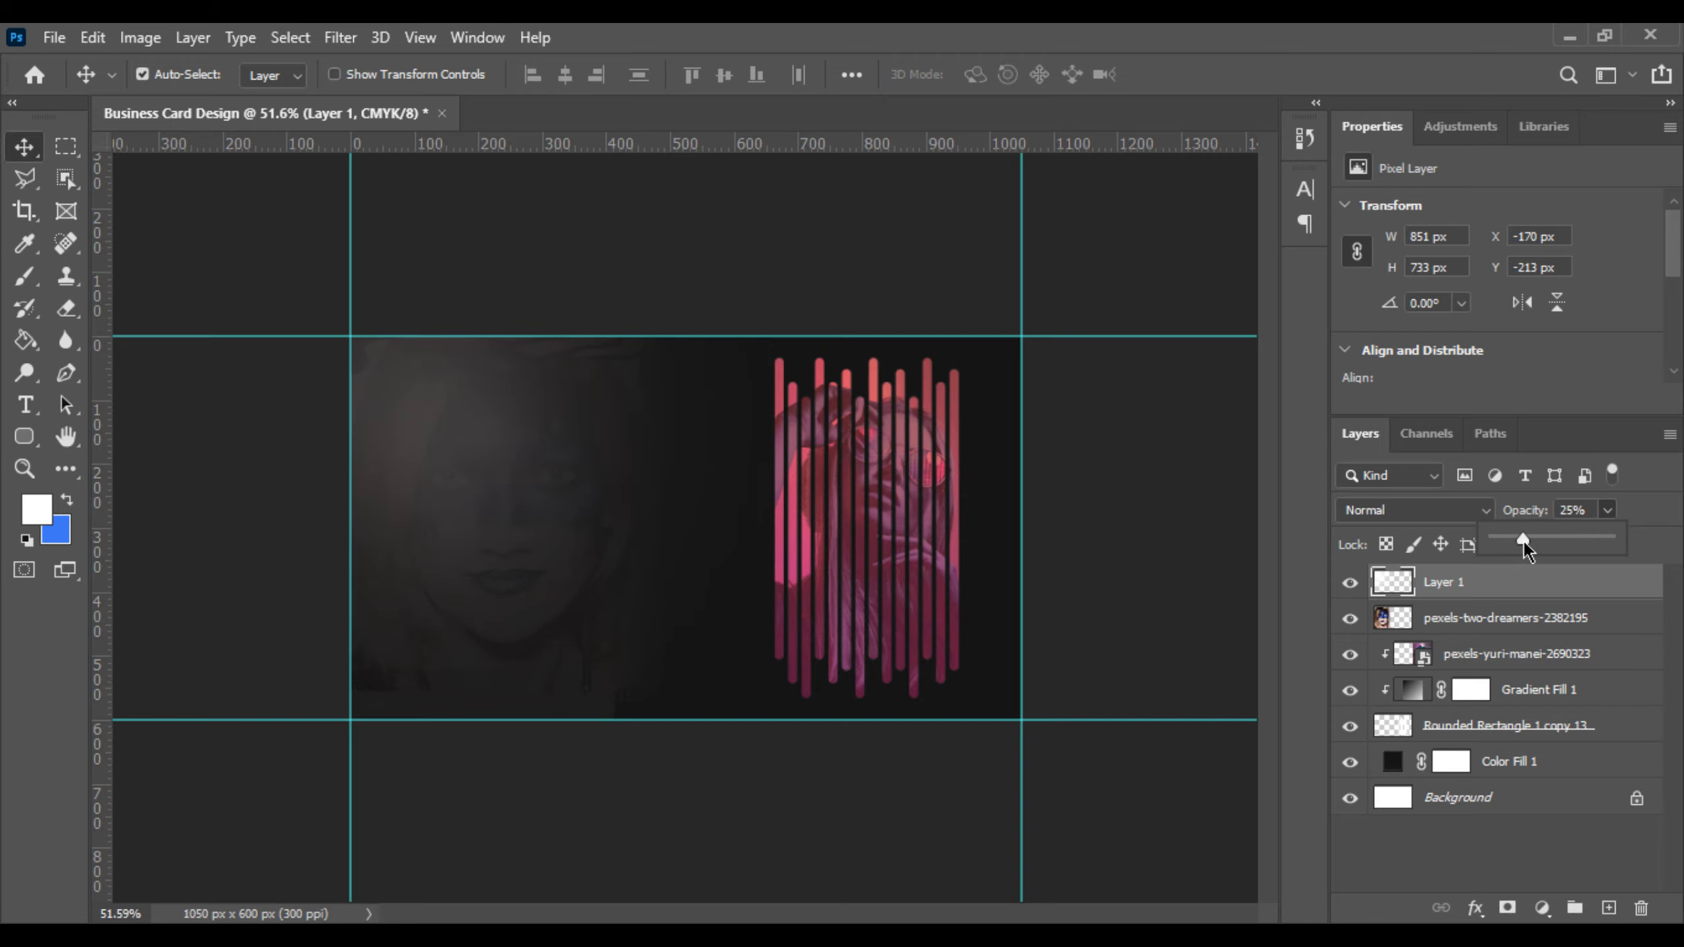
pyautogui.hotkey('ctrl', '+')
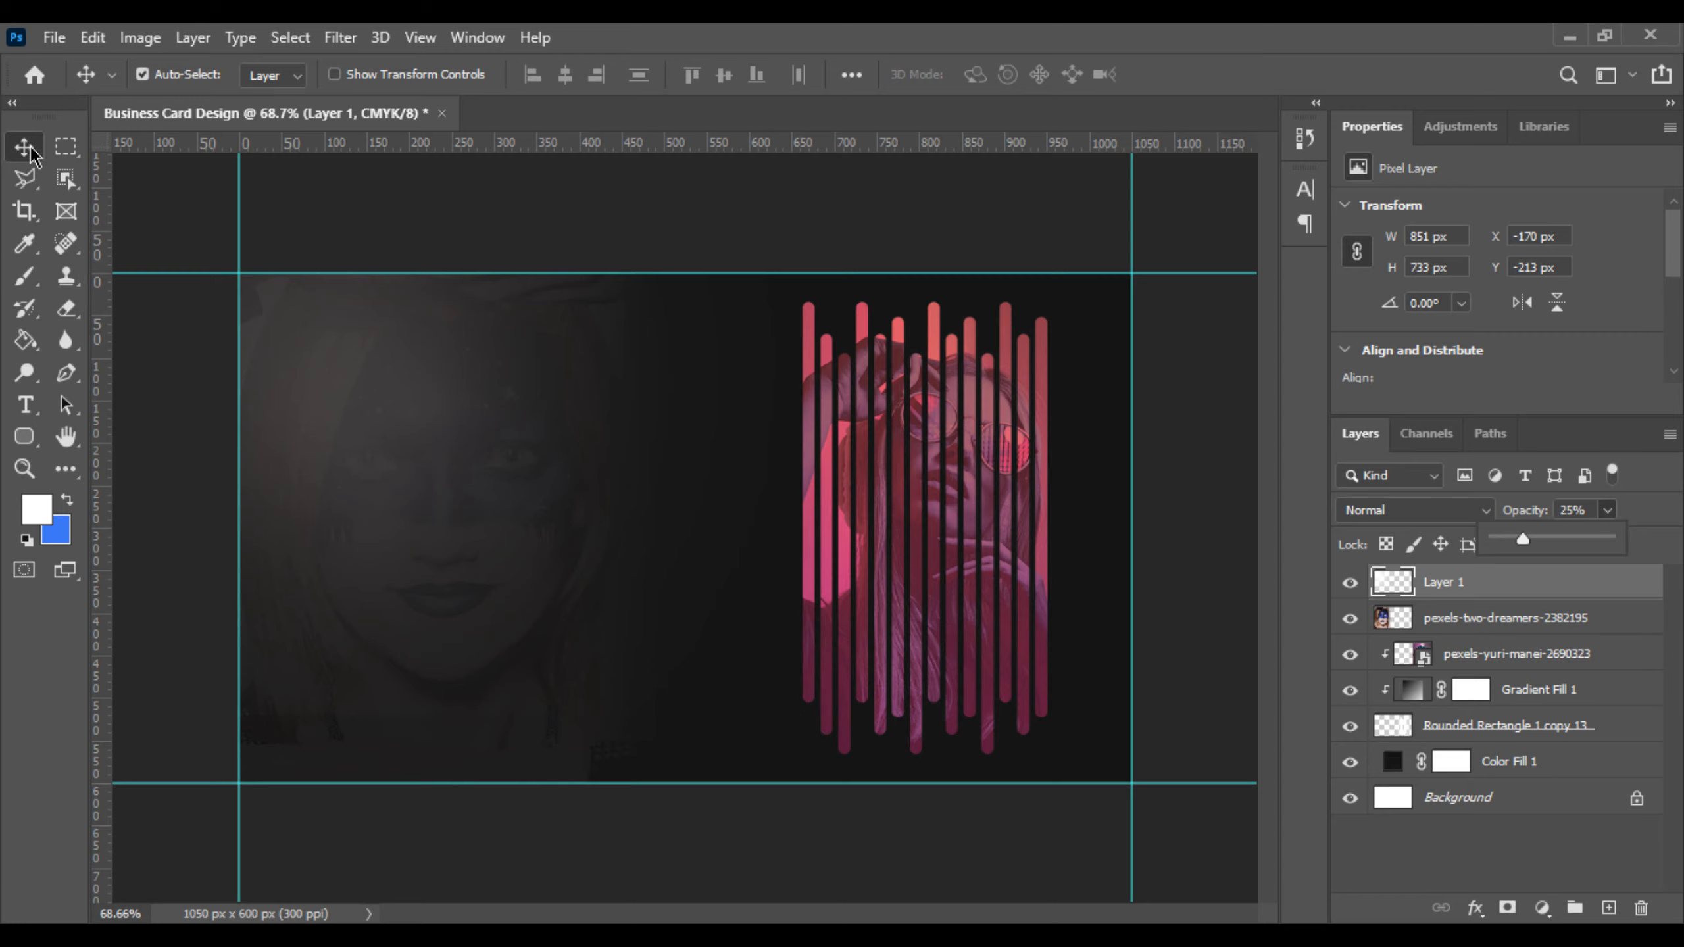
pyautogui.click(185, 468)
pyautogui.hotkey('ctrl', '-')
pyautogui.scroll(2, 185, 467)
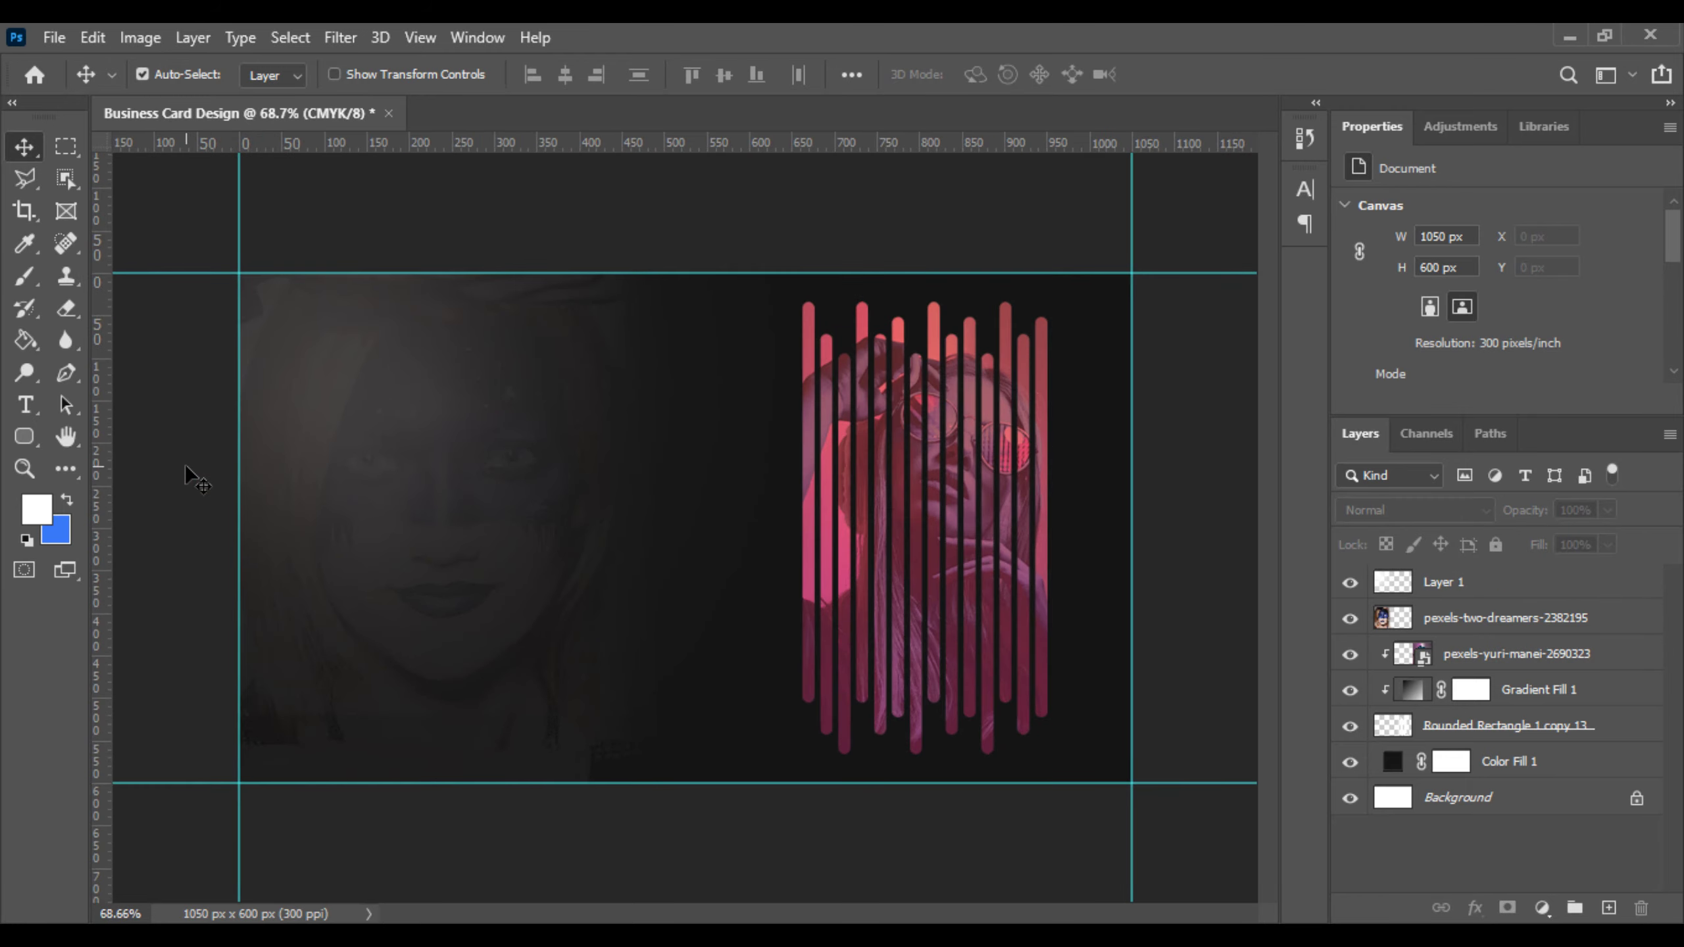
# Step: Bring the slanted two-bar logo layer into the document and make it visible
pyautogui.hotkey('ctrl', 'z')
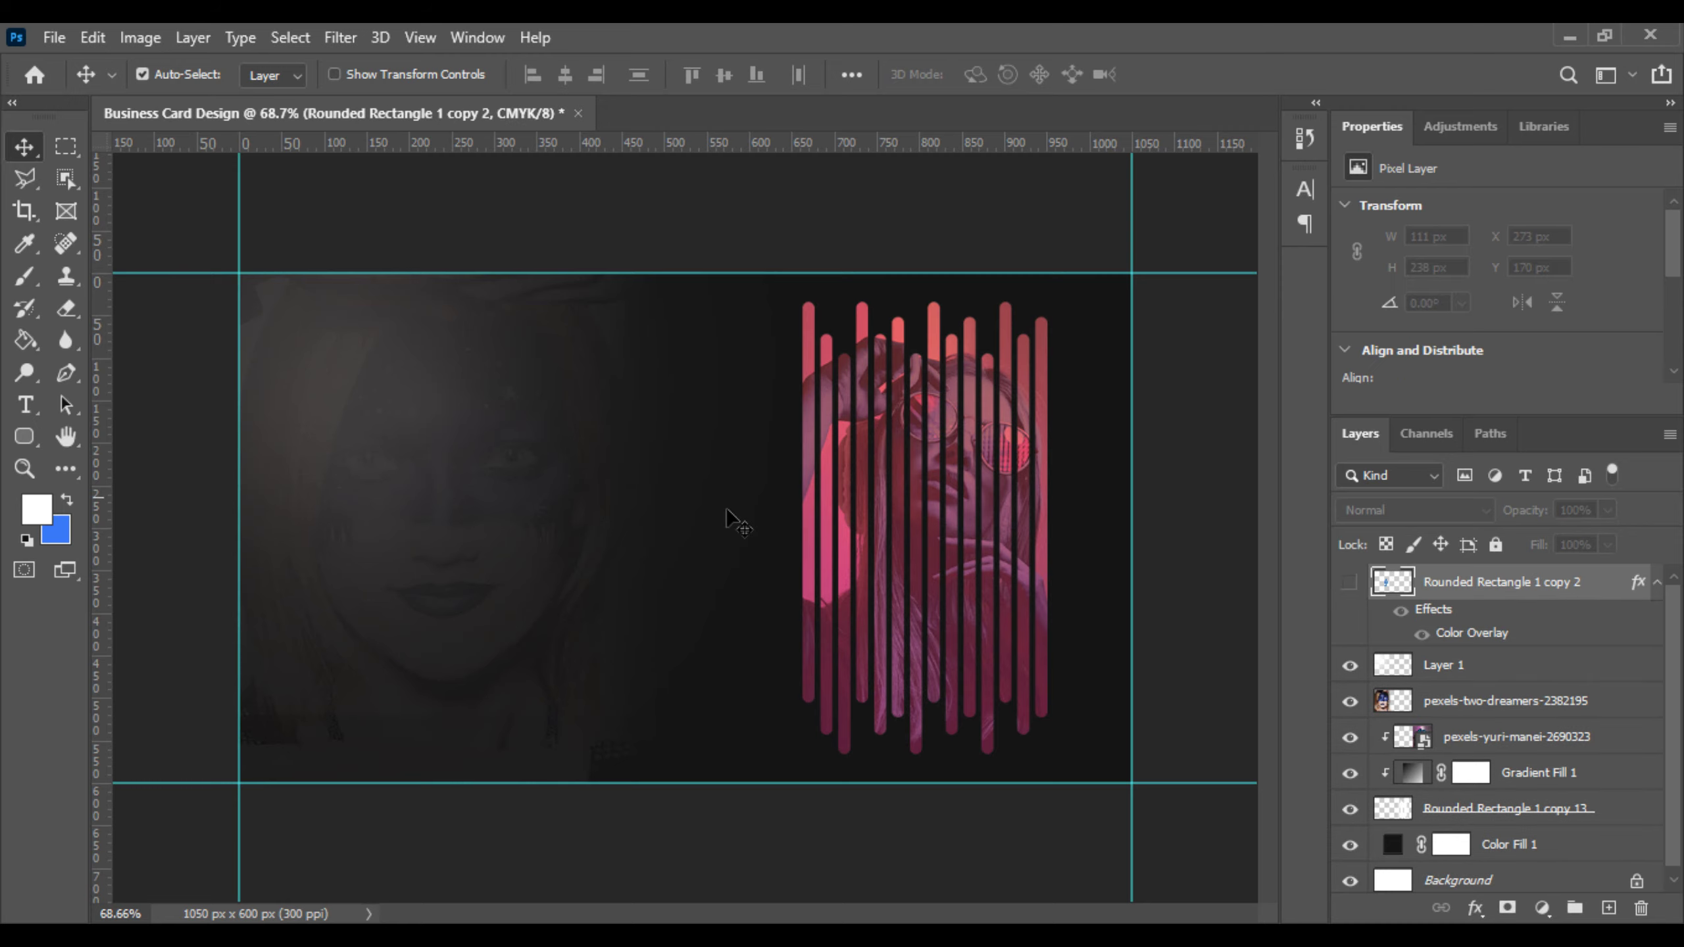
pyautogui.click(1353, 583)
pyautogui.scroll(3, 368, 571)
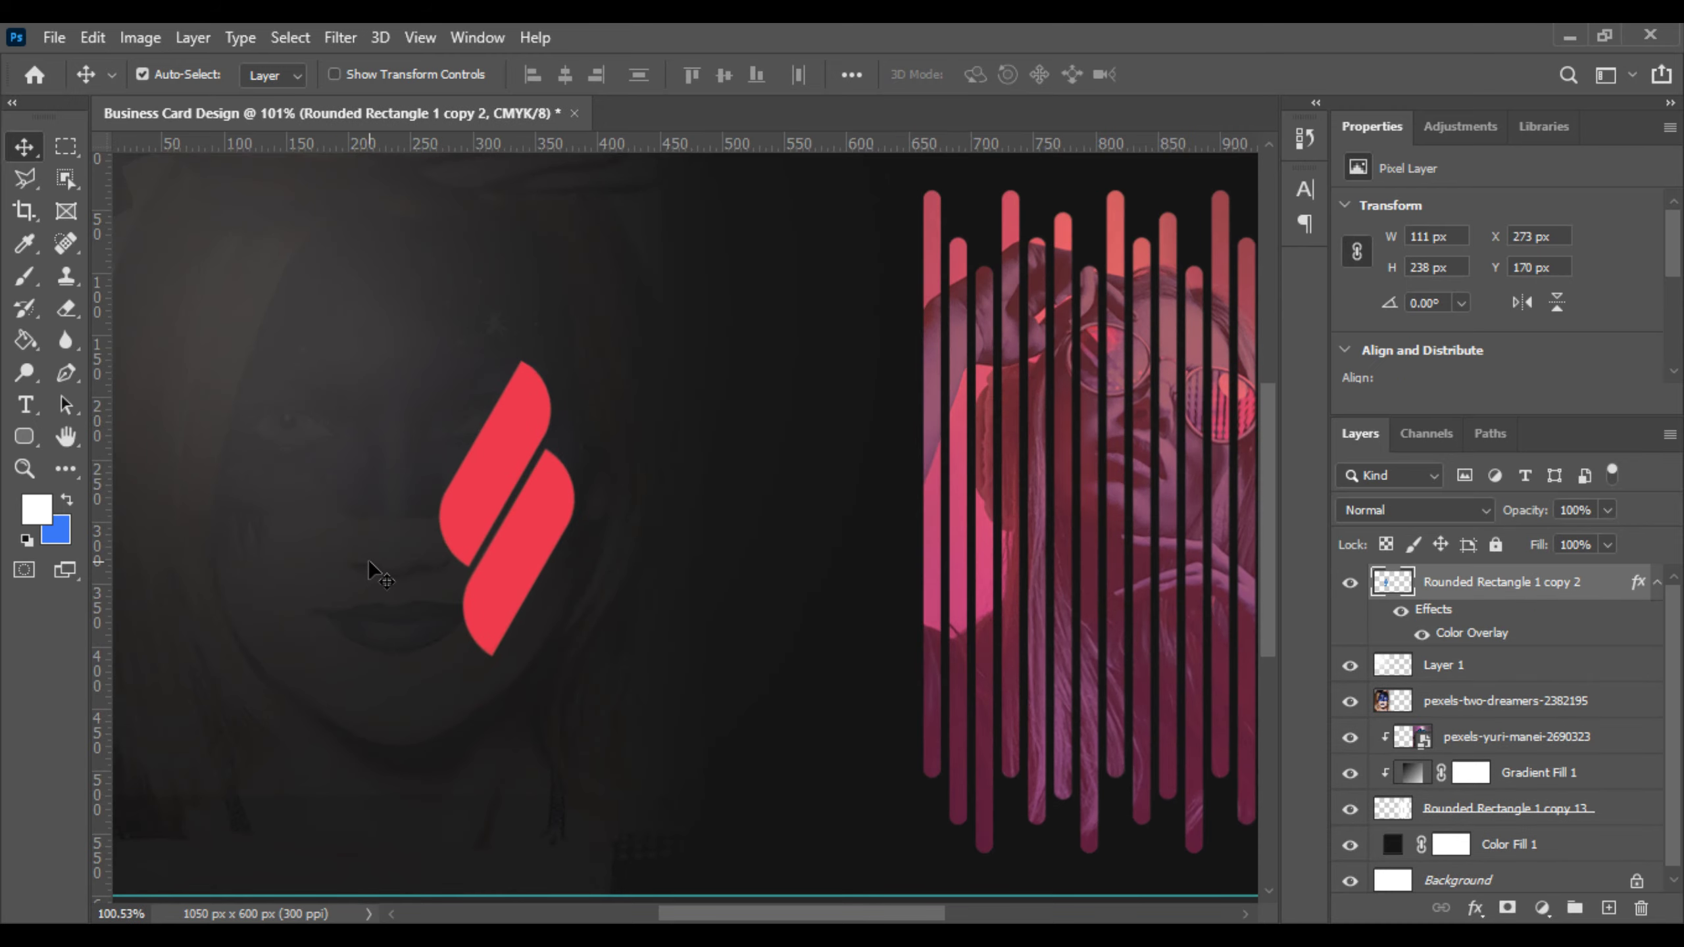
# Step: Turn off the logo layer's Color Overlay and enable a Gradient Overlay in its layer style
pyautogui.rightClick(1547, 594)
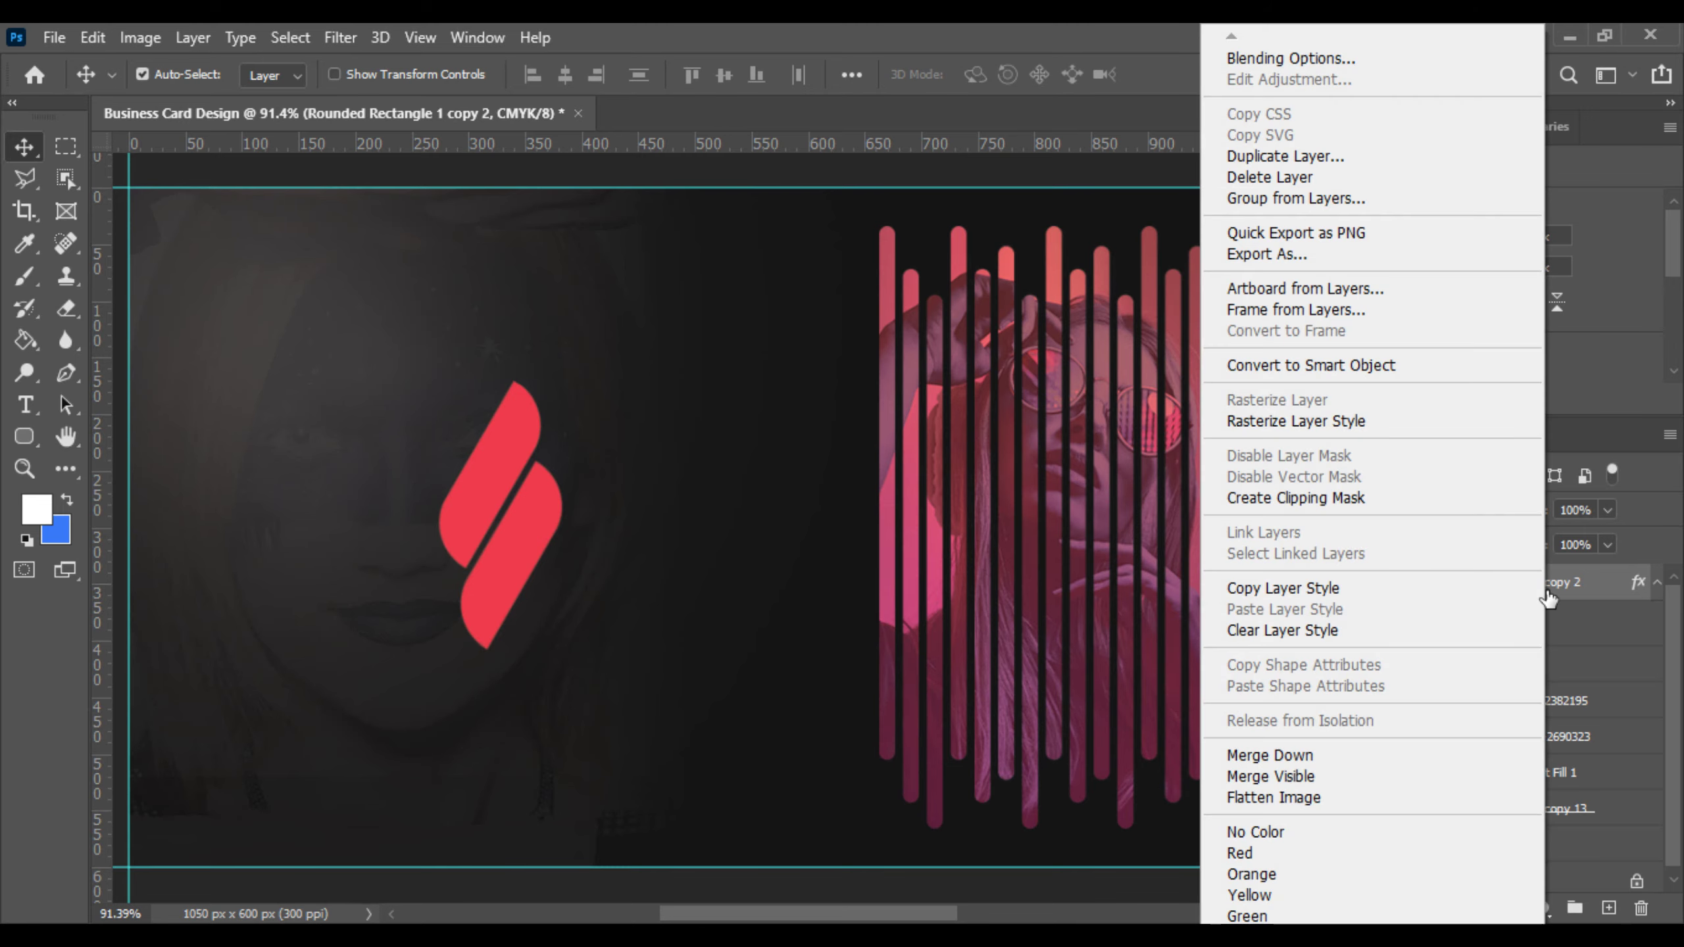
pyautogui.click(1271, 60)
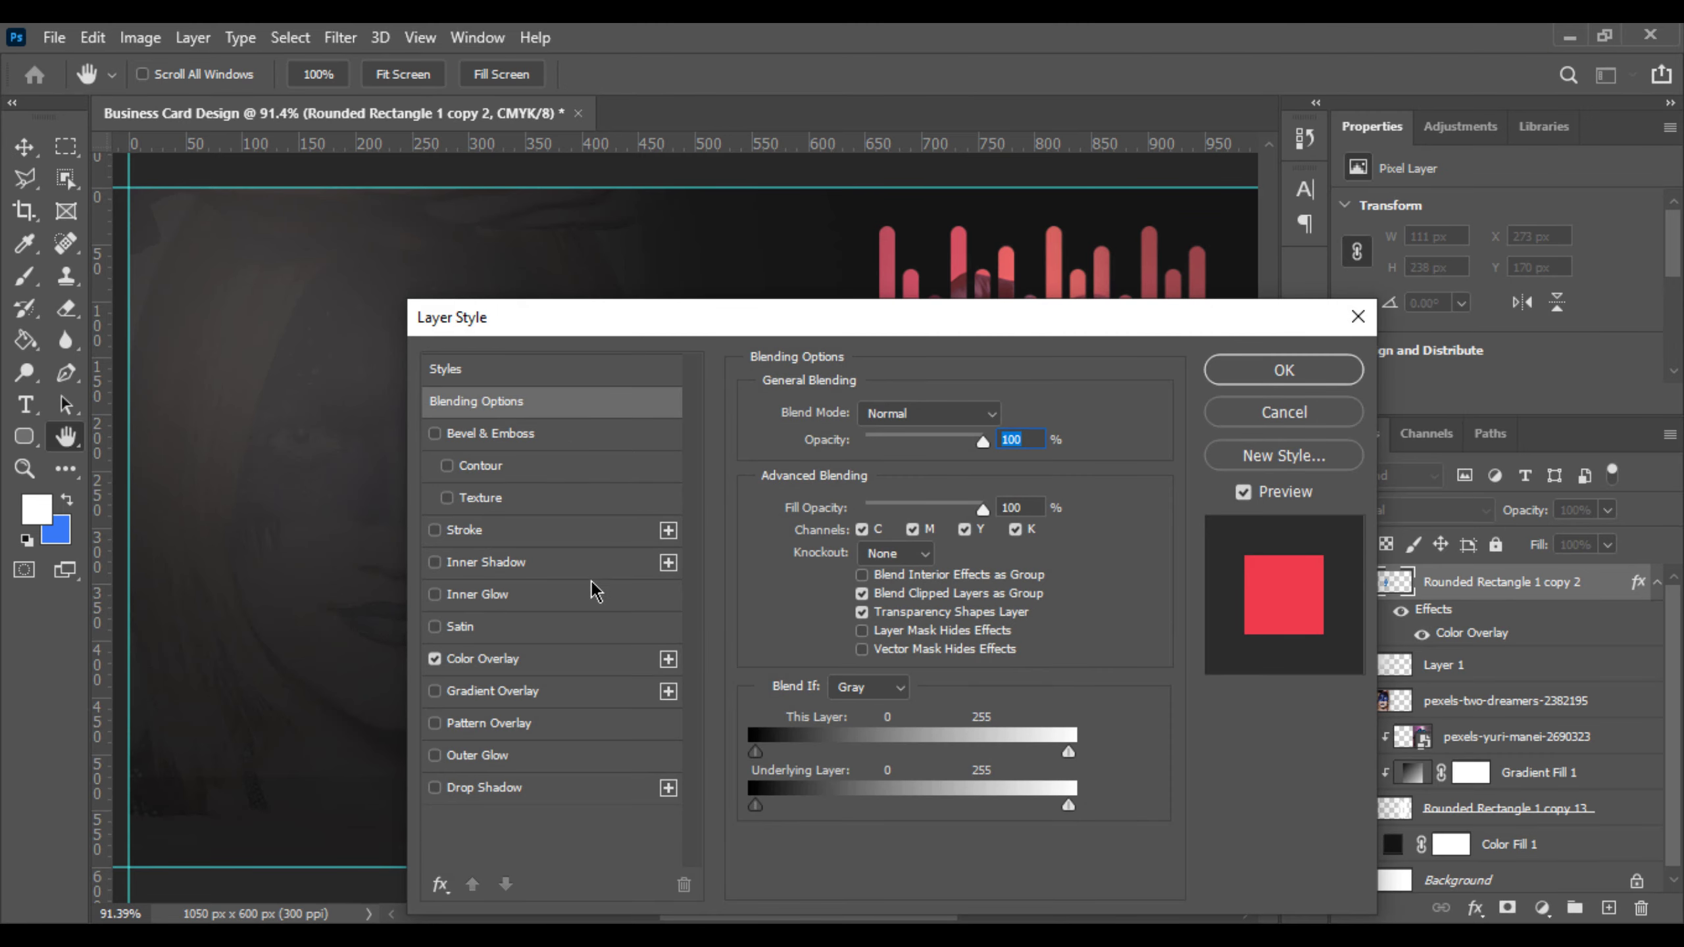
pyautogui.click(435, 659)
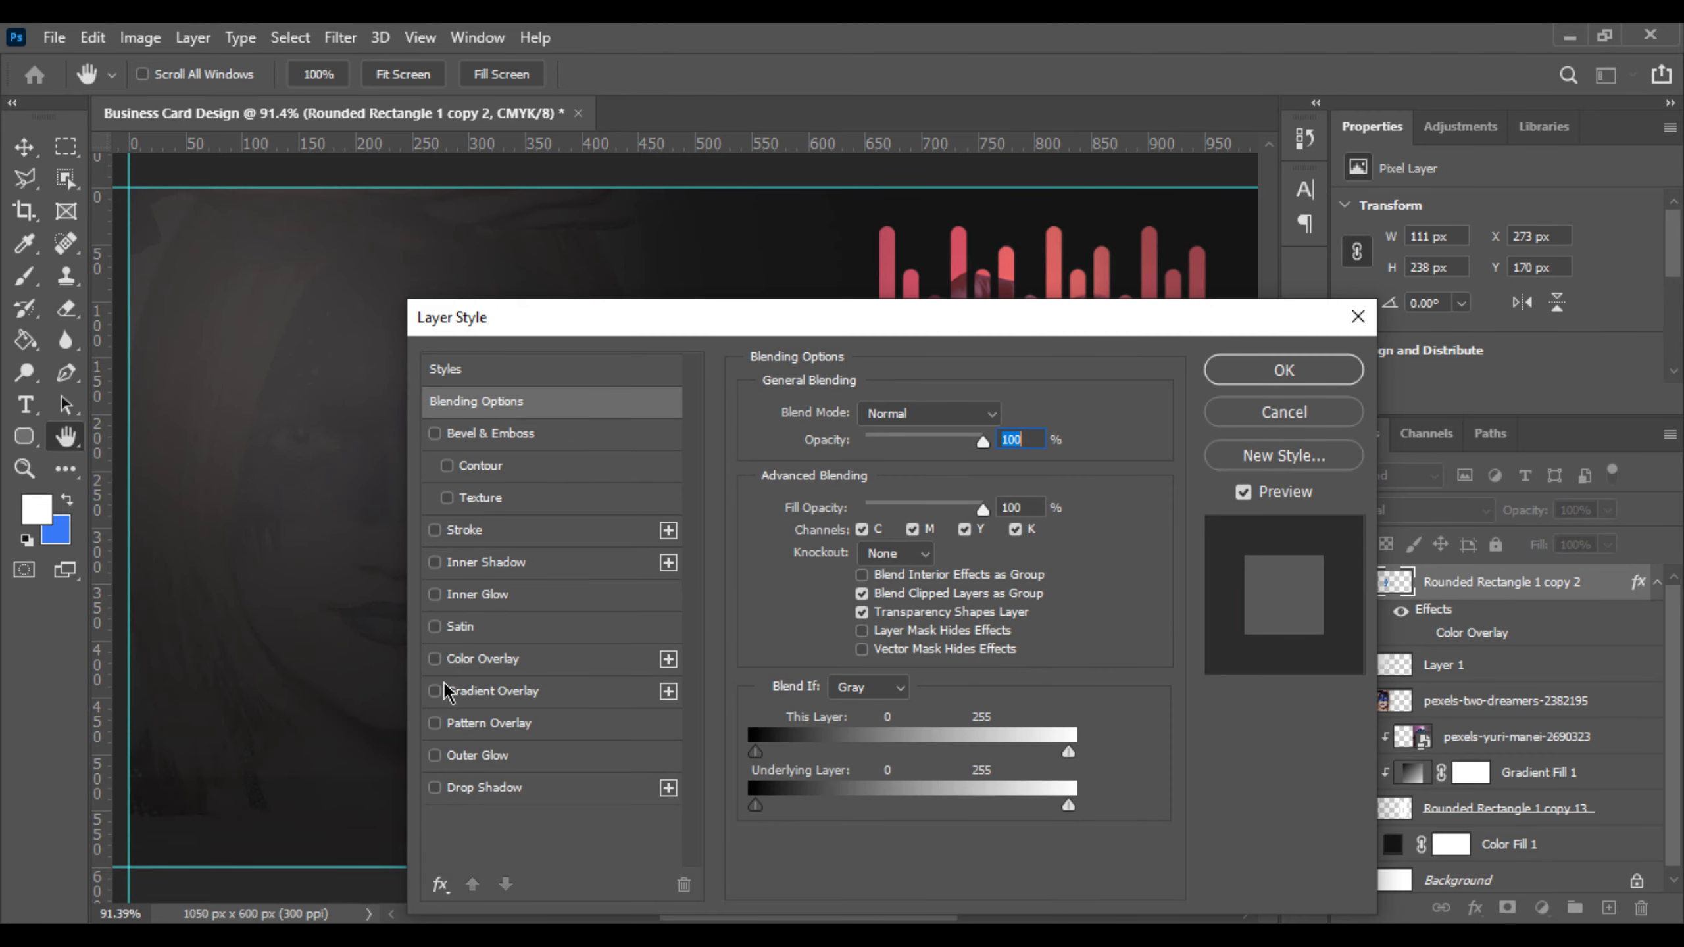
pyautogui.click(451, 693)
pyautogui.moveTo(723, 321); pyautogui.dragTo(1104, 262)
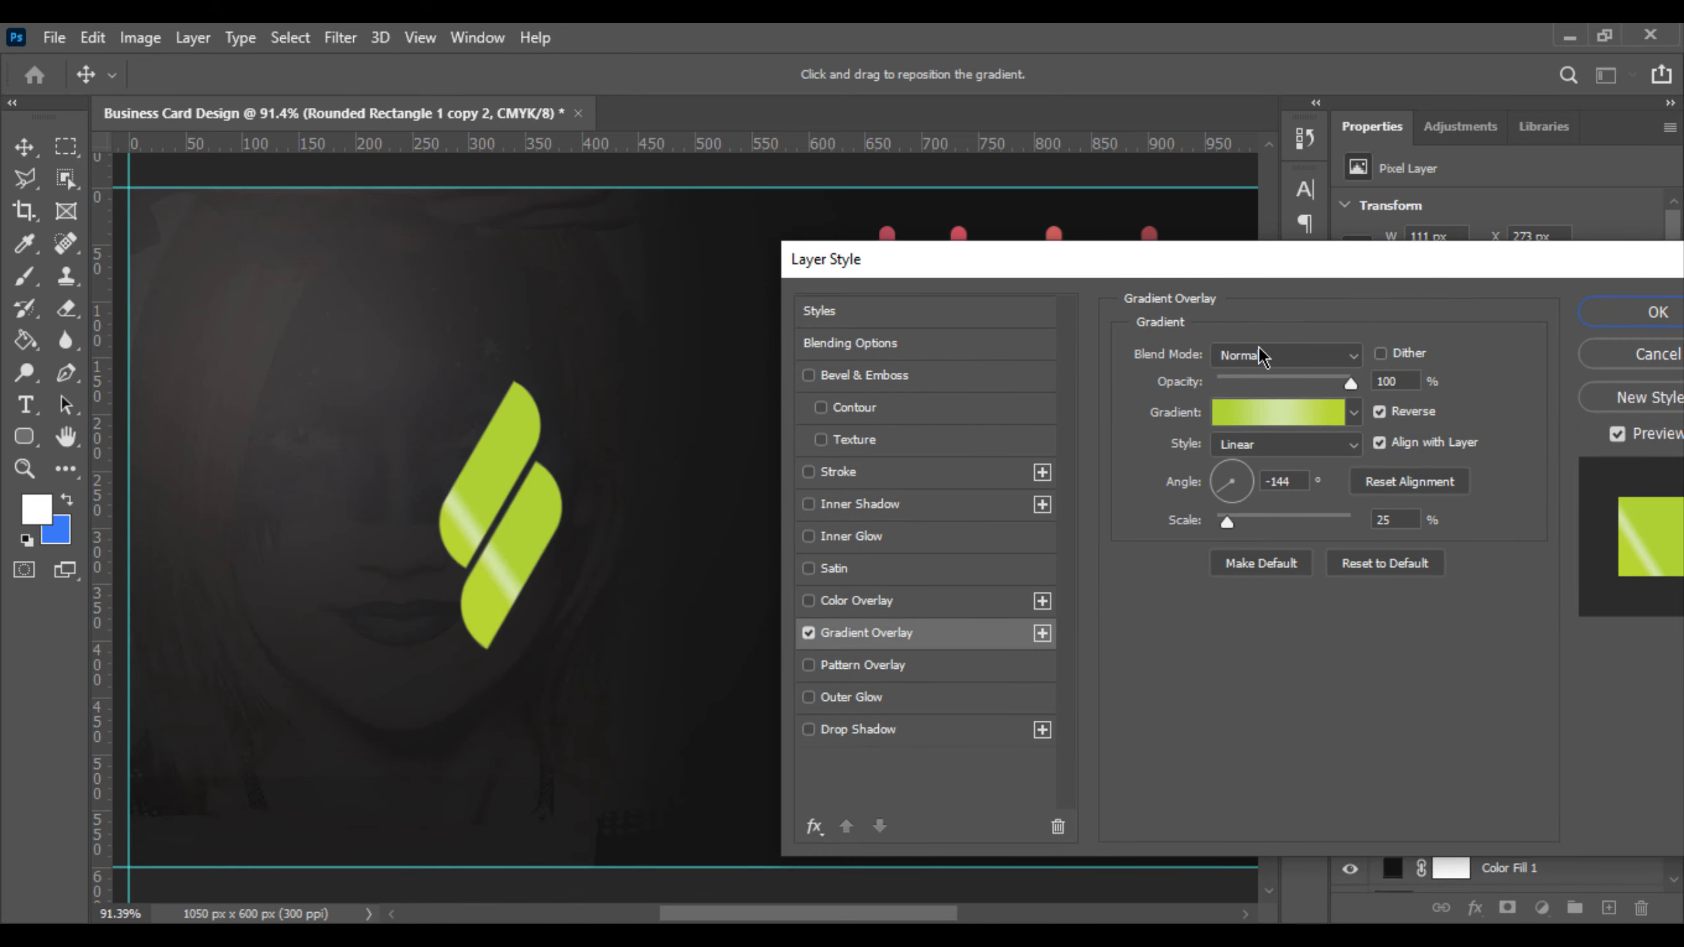
# Step: Choose the pink-to-orange preset from the Pinks group for the logo's Gradient Overlay and apply the layer style
pyautogui.click(1353, 413)
pyautogui.scroll(-1, 1277, 479)
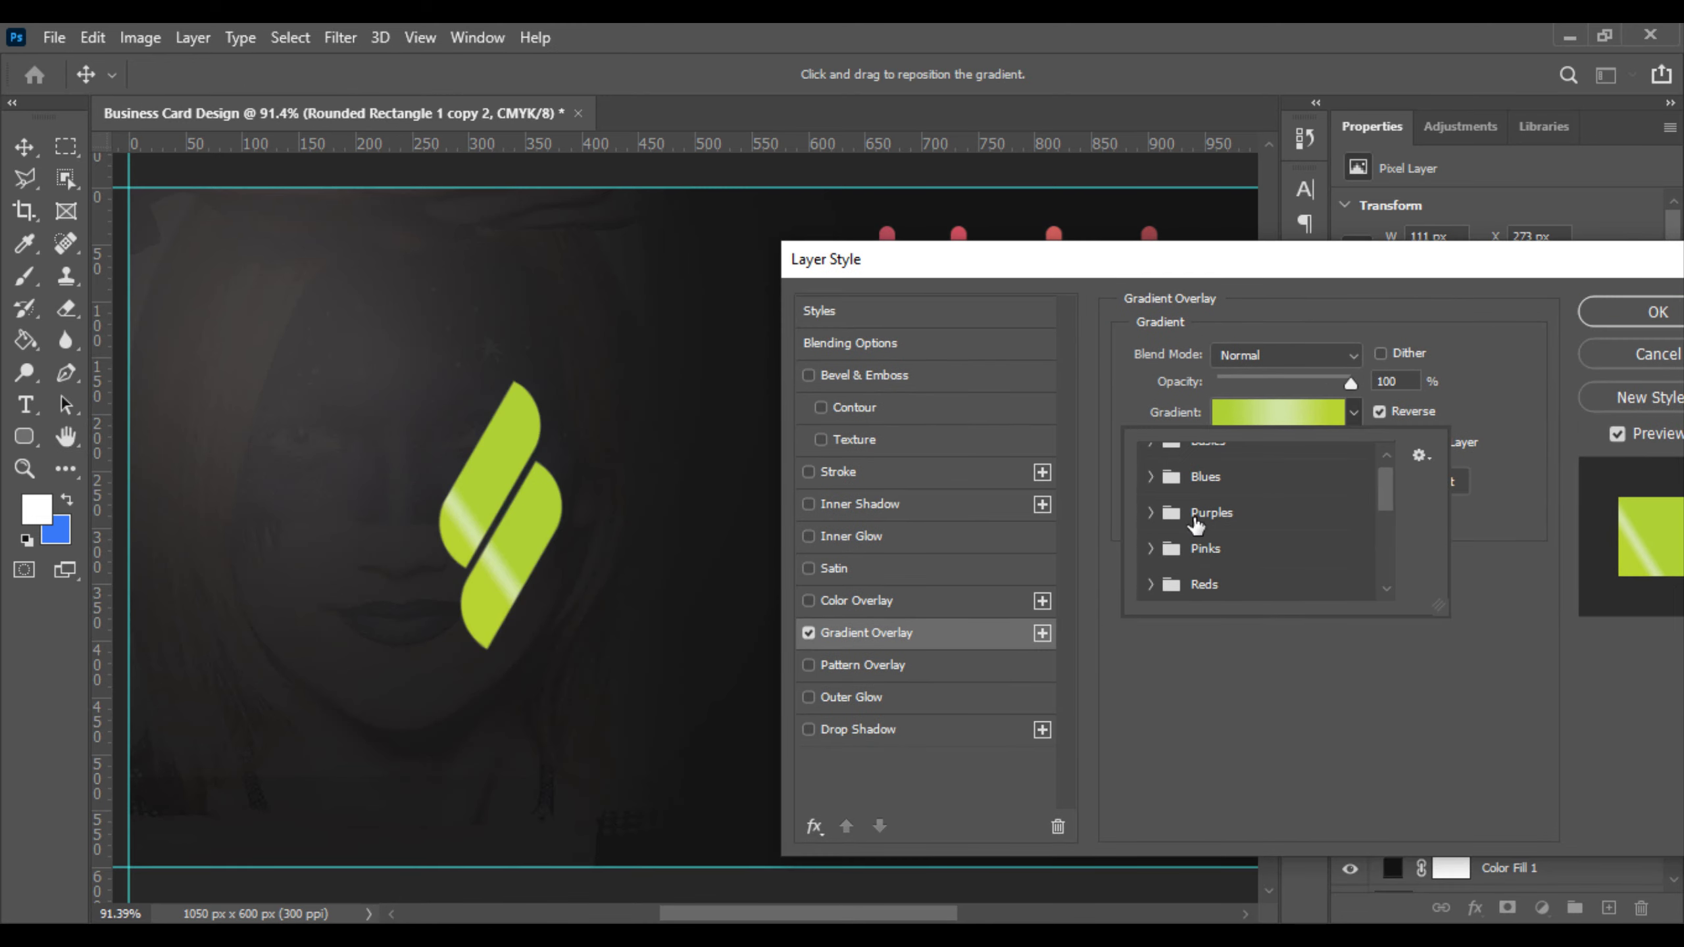
pyautogui.click(1154, 554)
pyautogui.scroll(-3, 1246, 563)
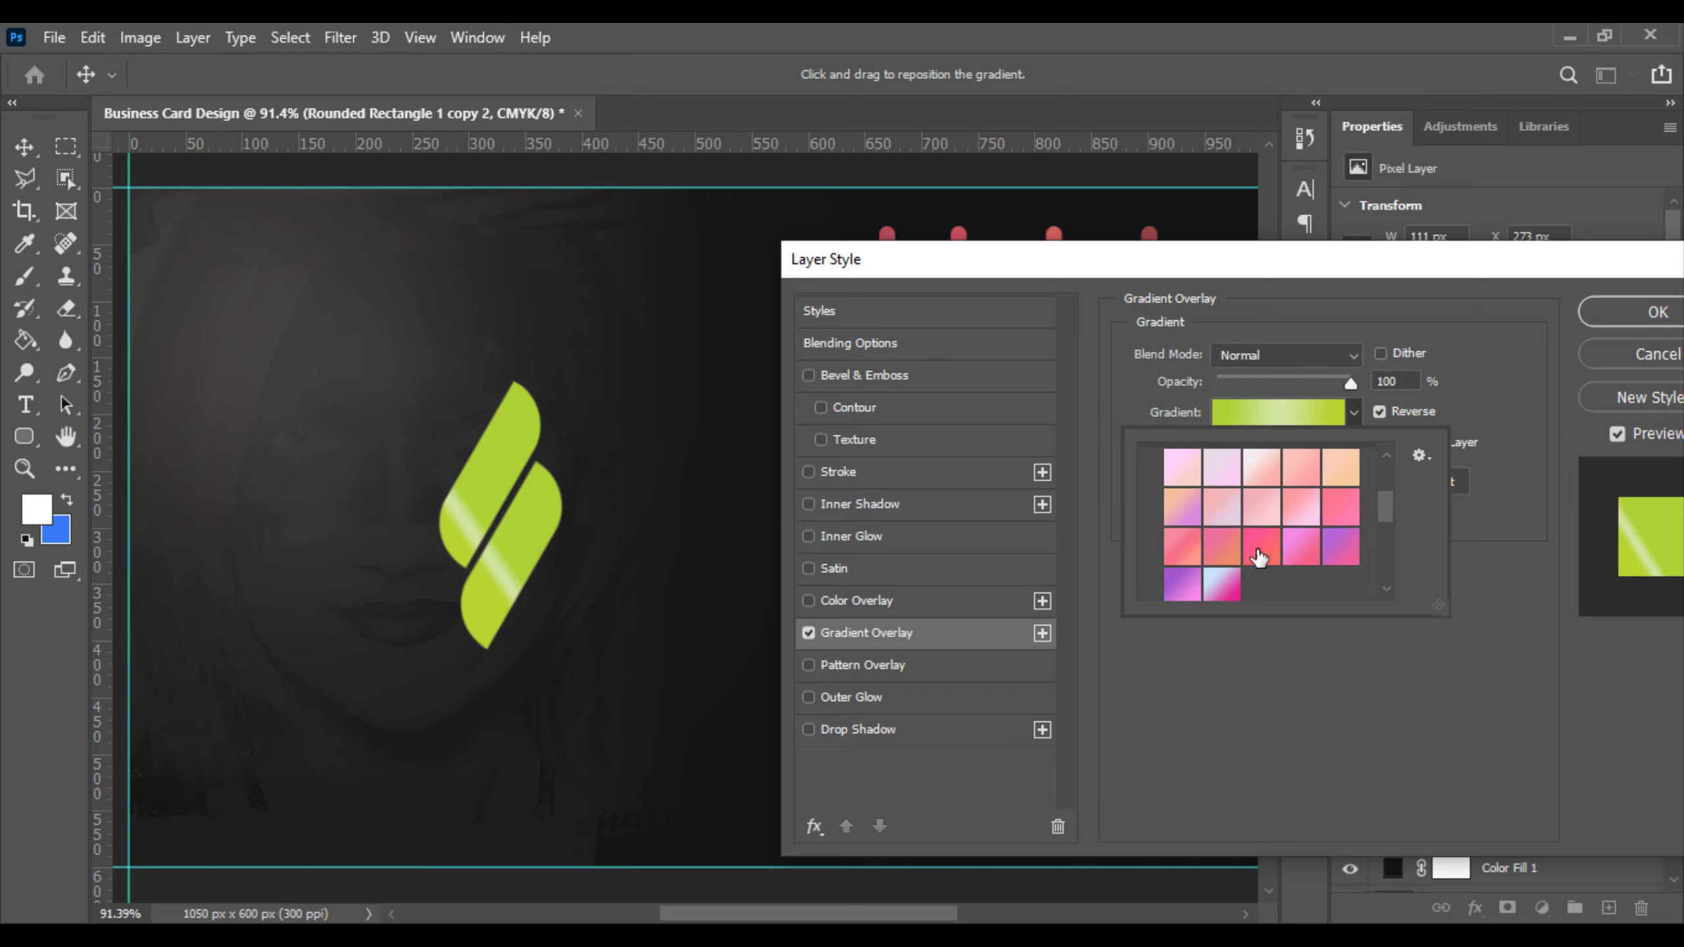
pyautogui.click(1262, 557)
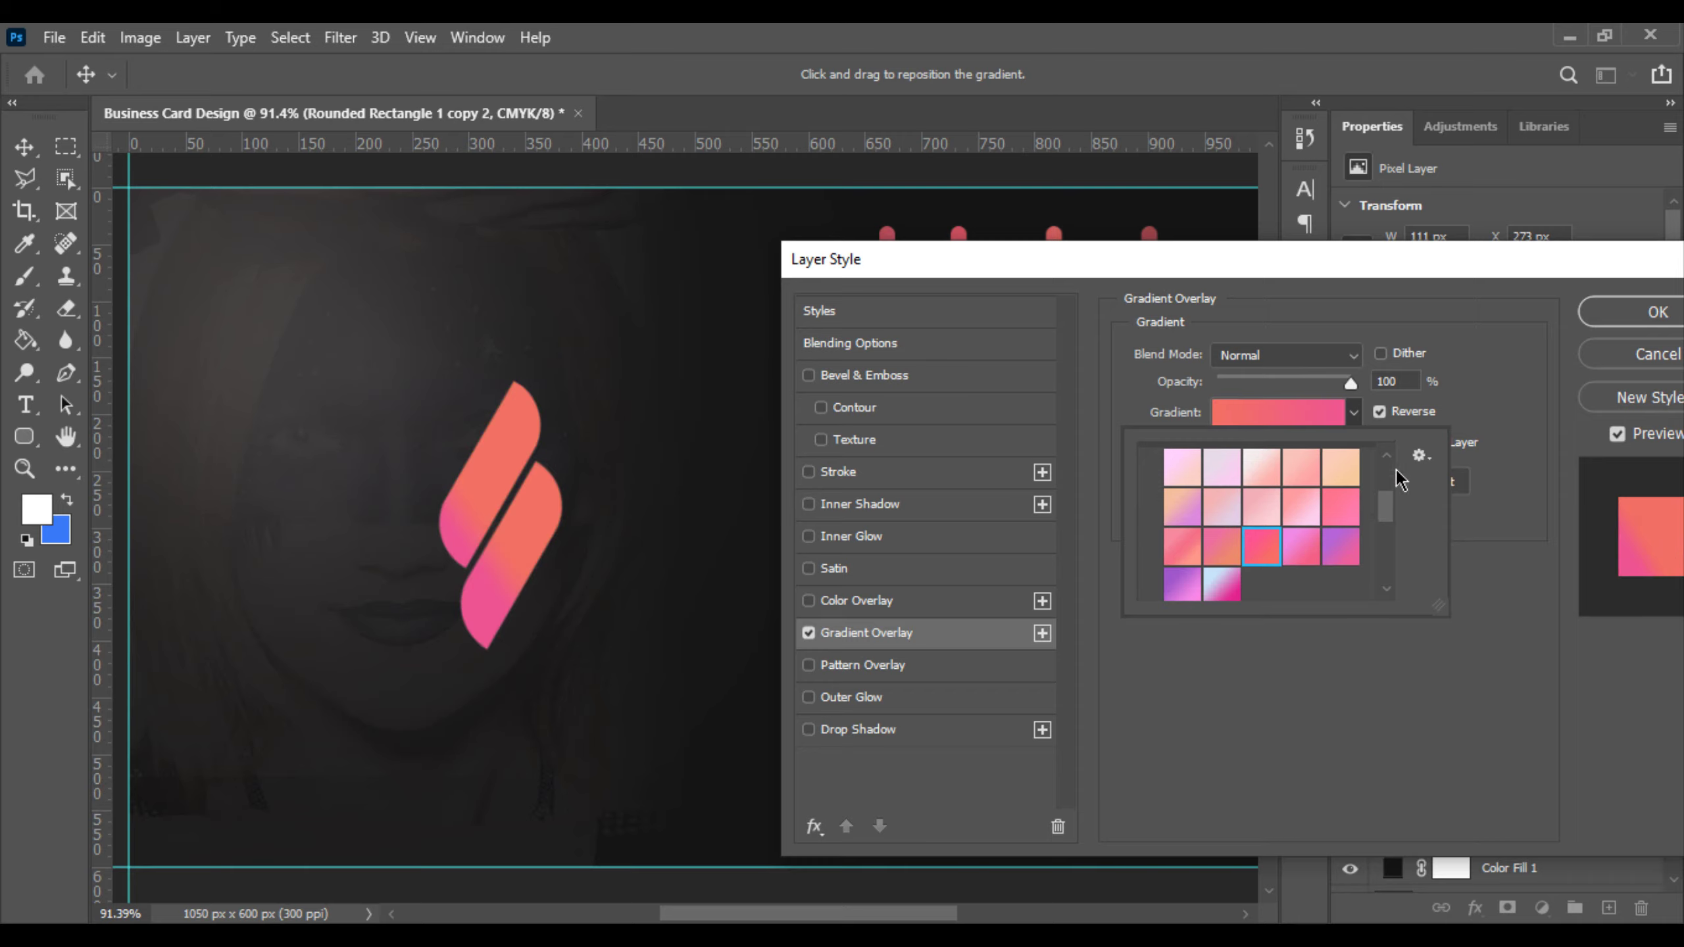
pyautogui.click(1618, 324)
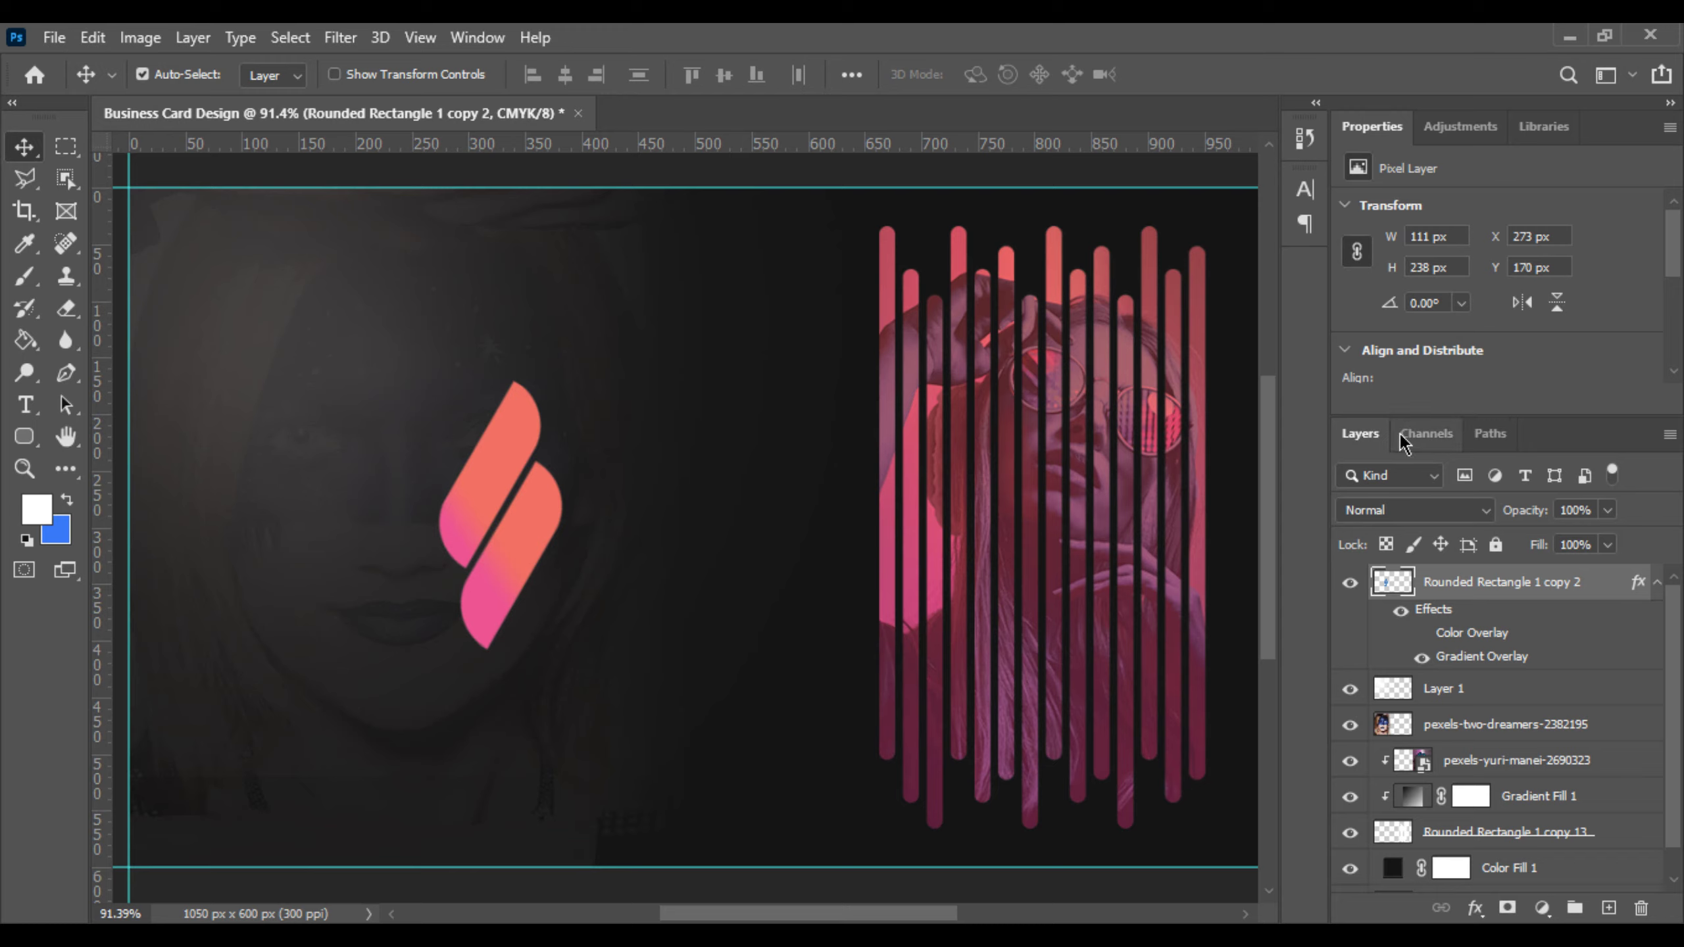
# Step: Set the logo's Gradient Overlay scale to 150% with Color Overlay turned off, and apply the layer style
pyautogui.doubleClick(1466, 635)
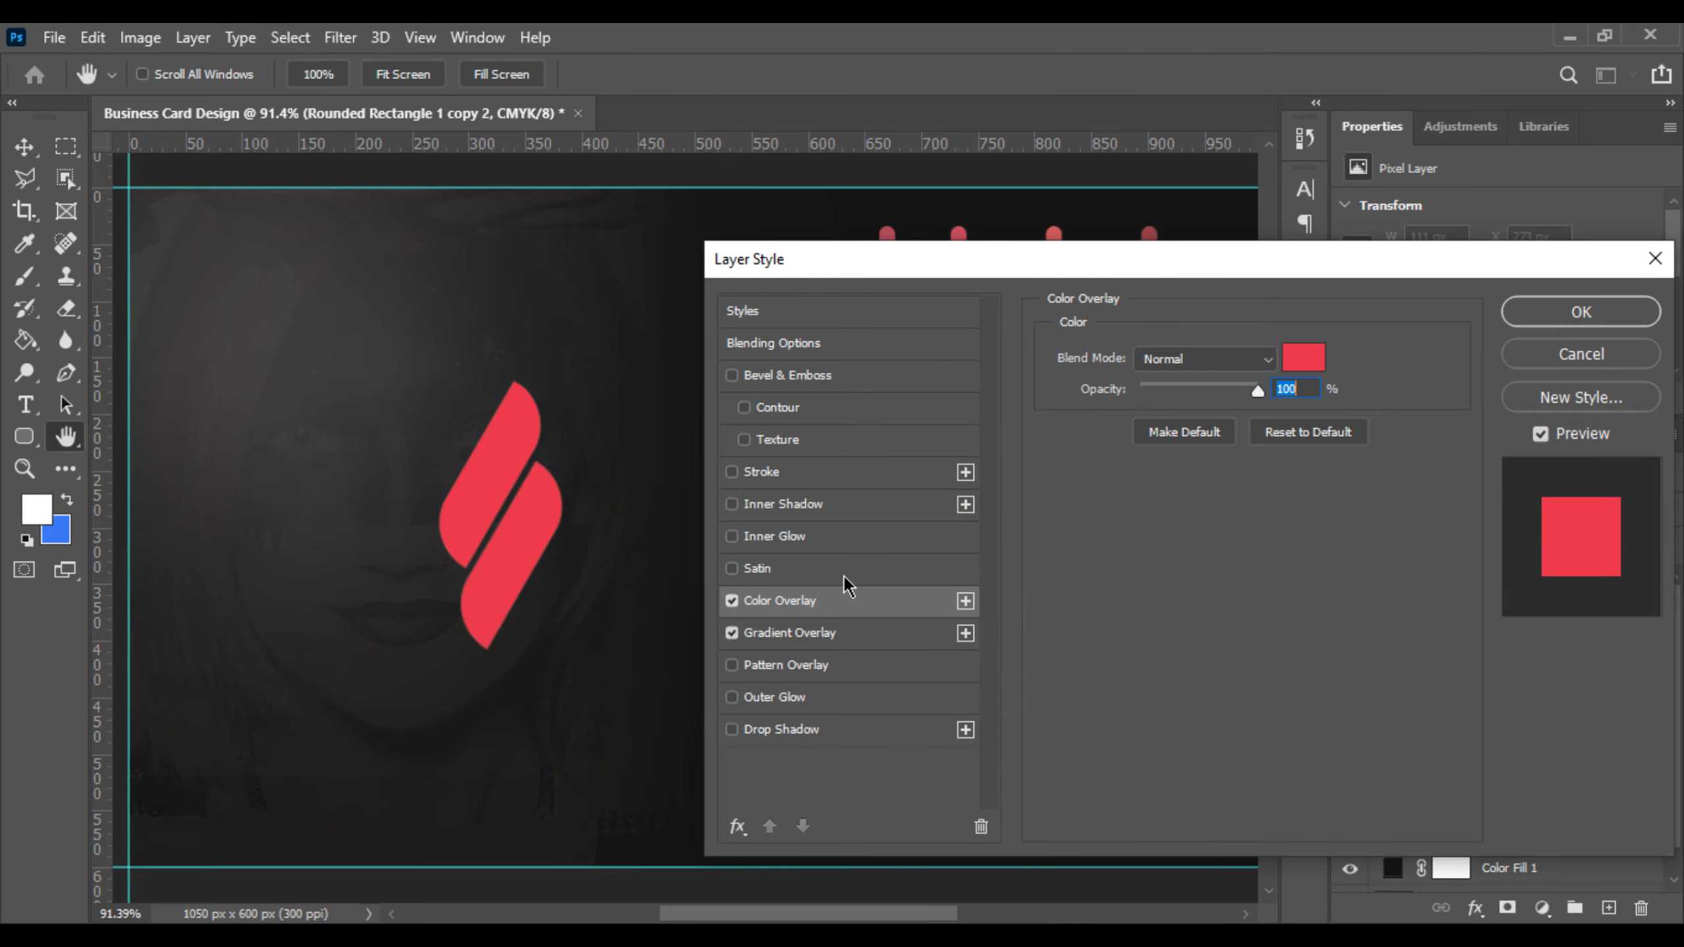
pyautogui.click(732, 602)
pyautogui.click(780, 636)
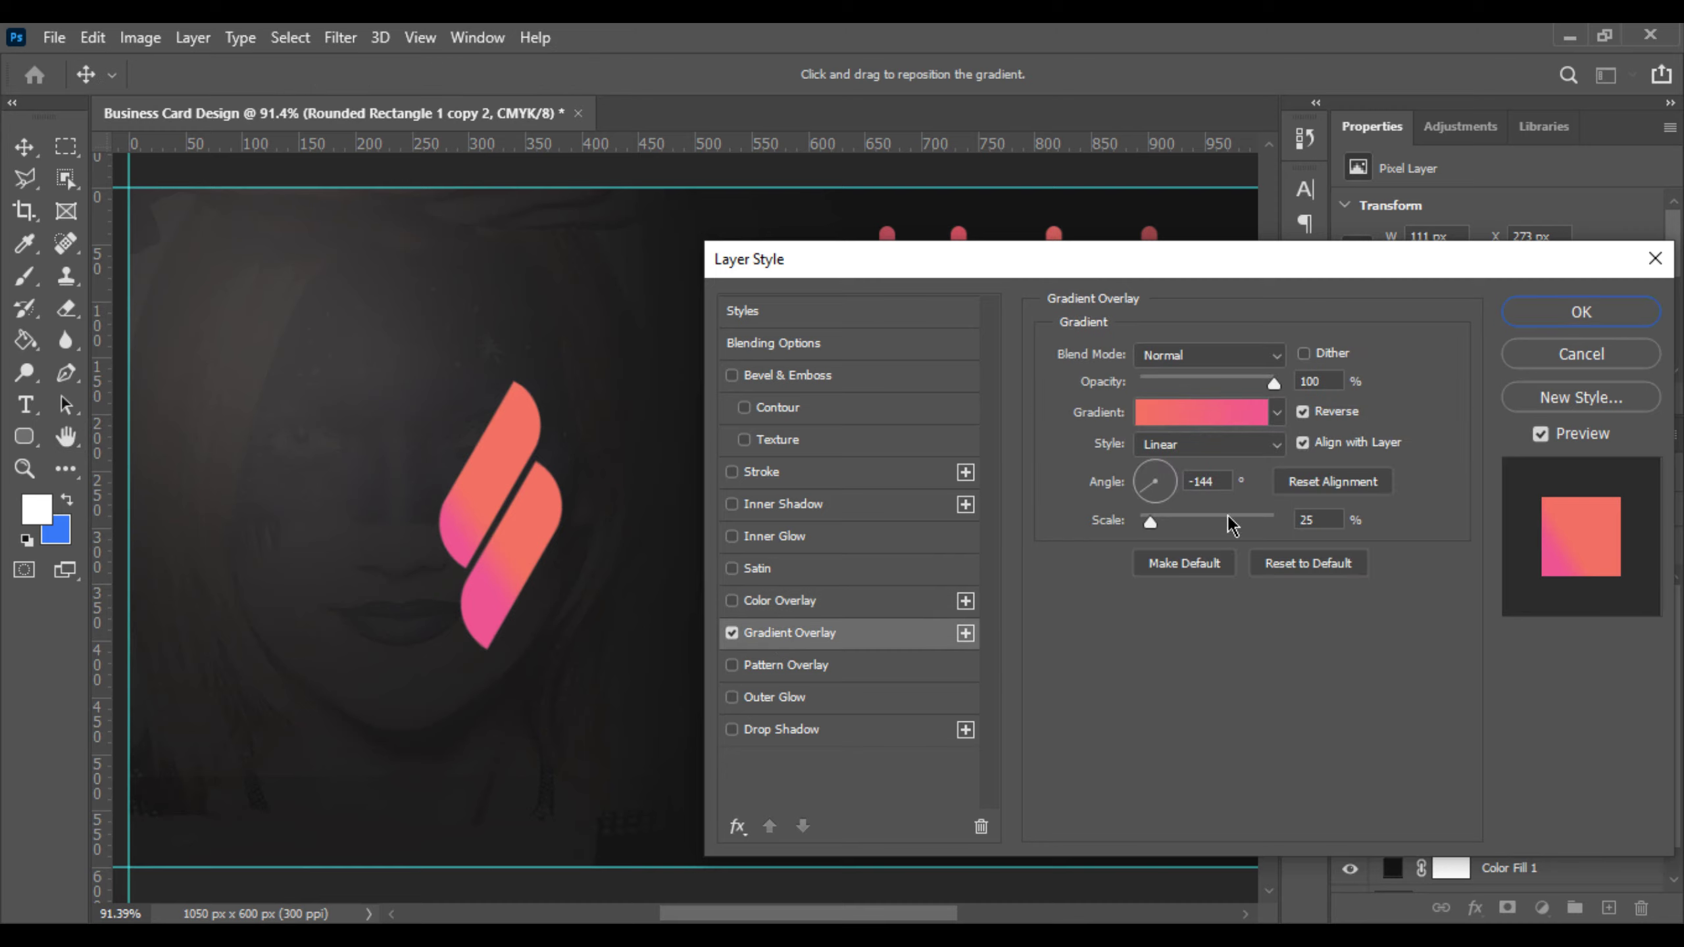
pyautogui.moveTo(1151, 523); pyautogui.dragTo(1359, 518)
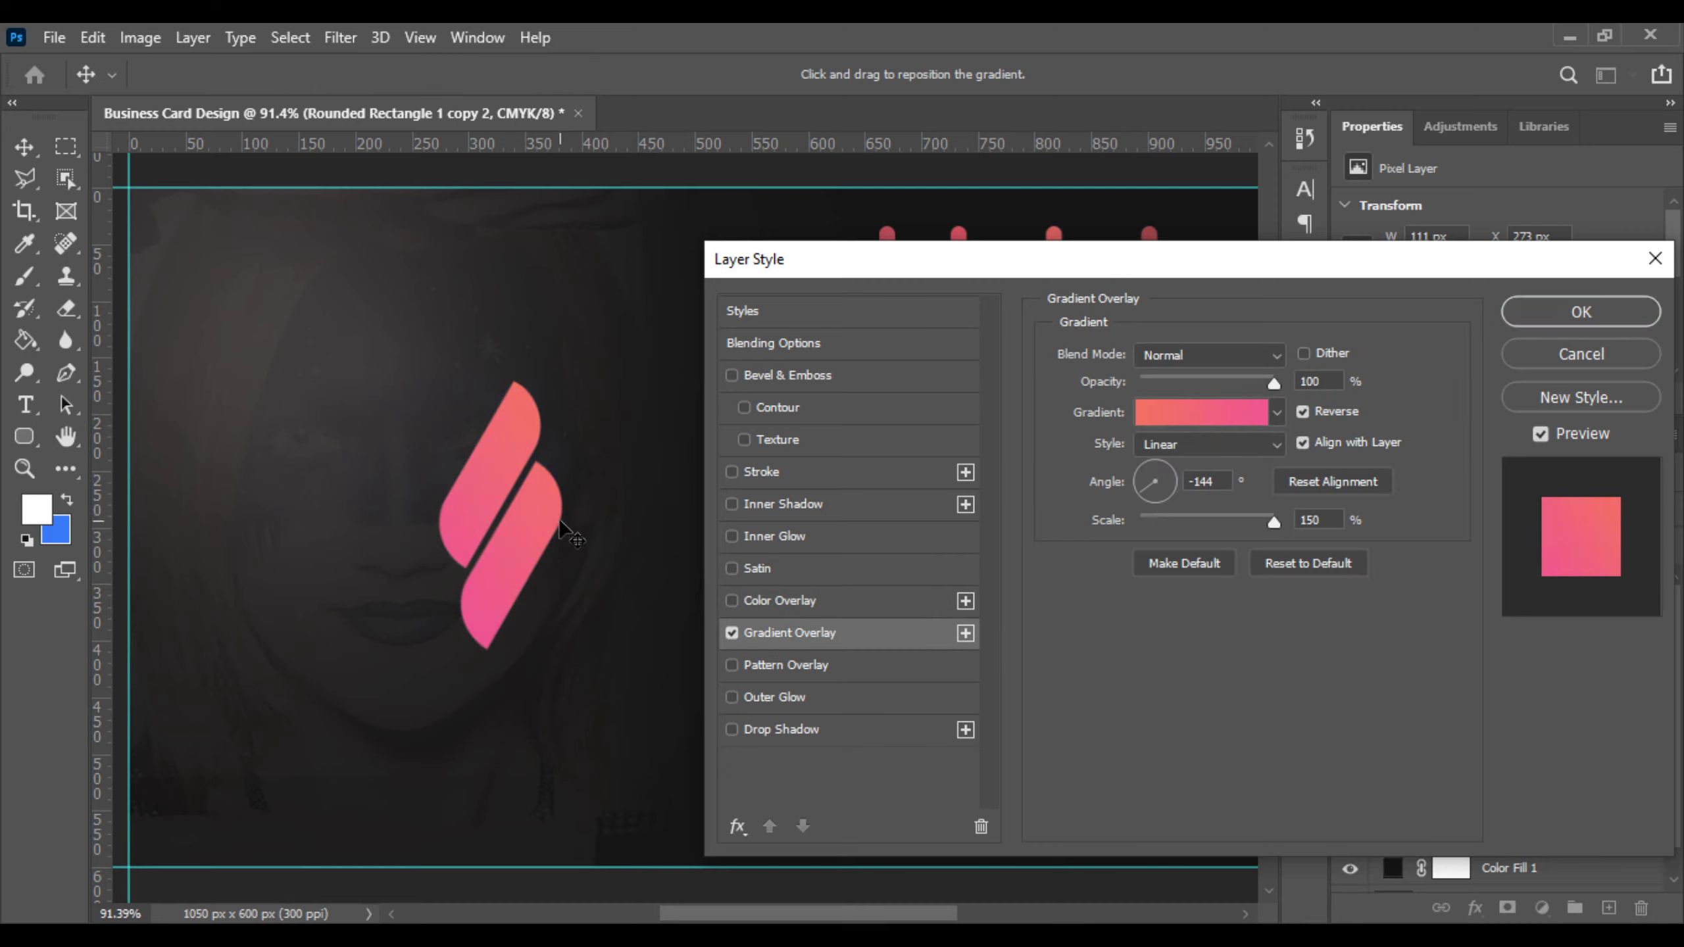
pyautogui.click(1581, 312)
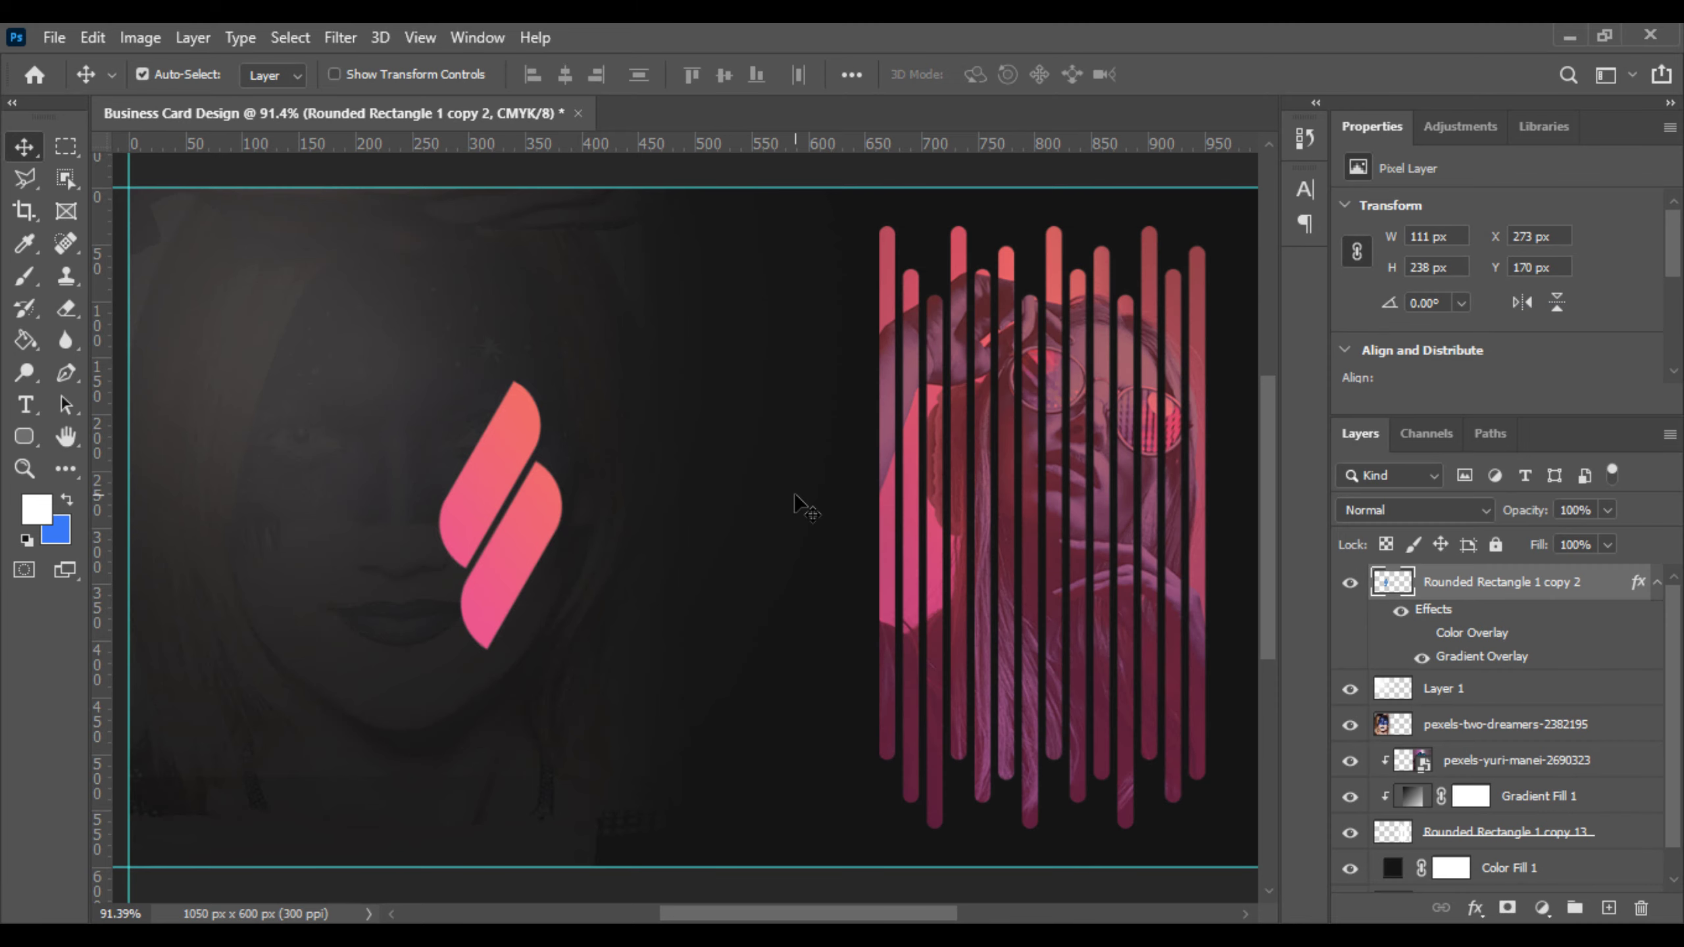
# Step: Enlarge the logo to about 119% and move it left over the middle of the faded face
pyautogui.scroll(-2, 795, 508)
pyautogui.scroll(2, 792, 516)
pyautogui.moveTo(477, 531); pyautogui.dragTo(466, 535)
pyautogui.scroll(-3, 560, 563)
pyautogui.hotkey('ctrl', 't')
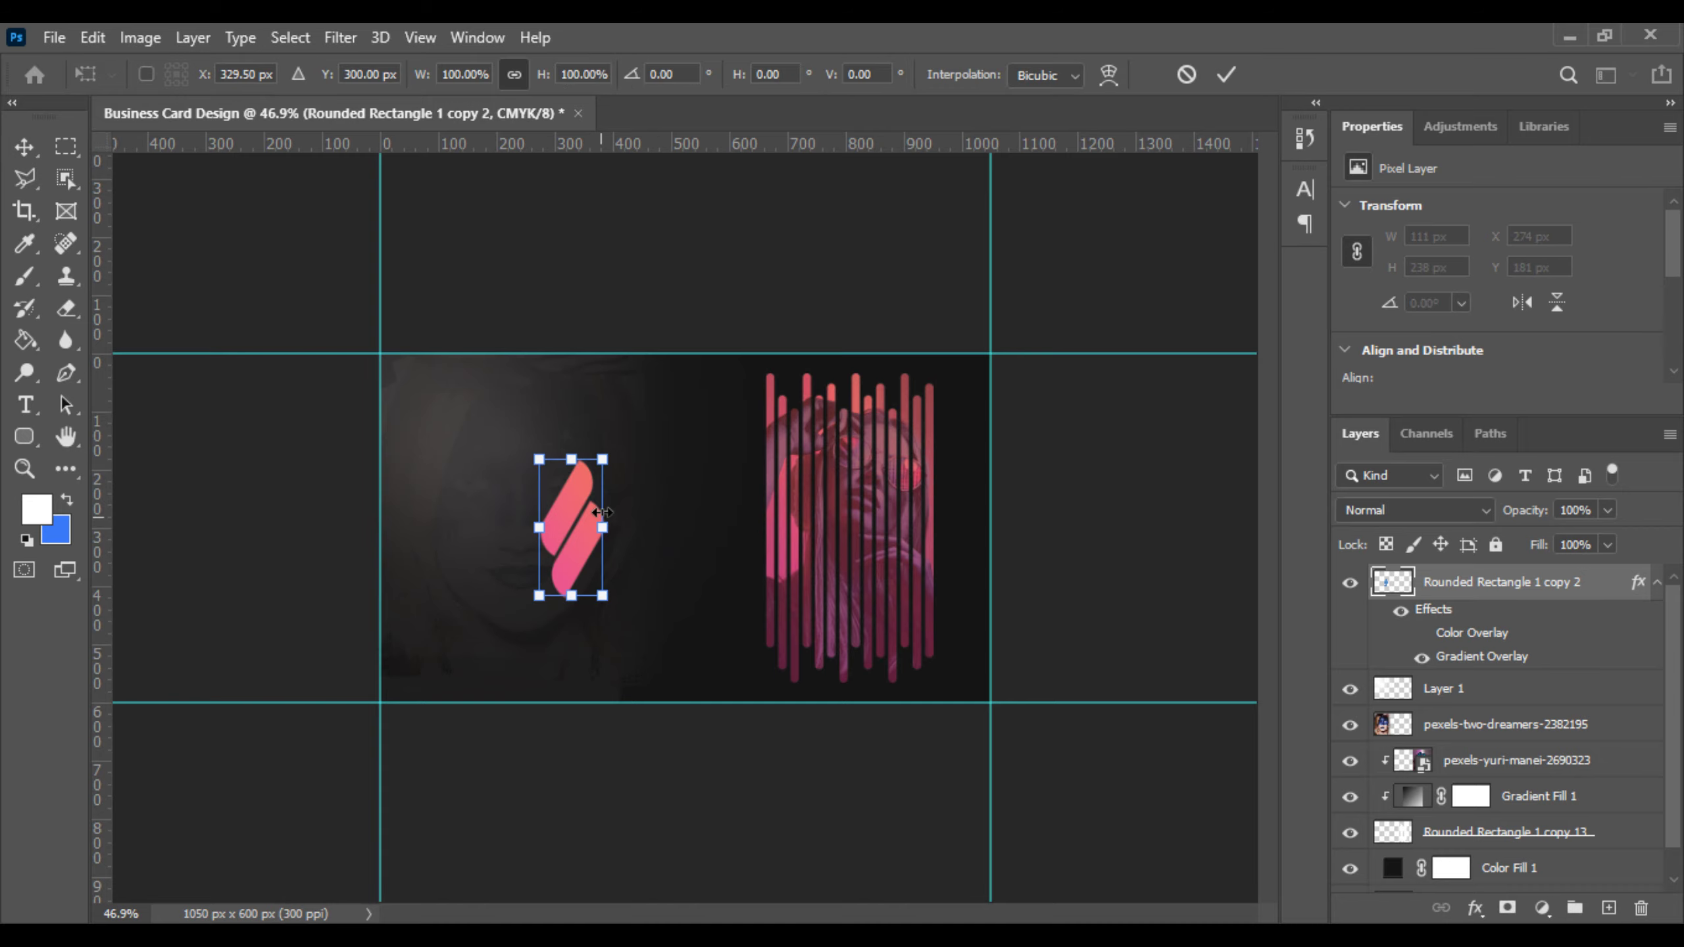
pyautogui.moveTo(606, 445); pyautogui.dragTo(611, 433)
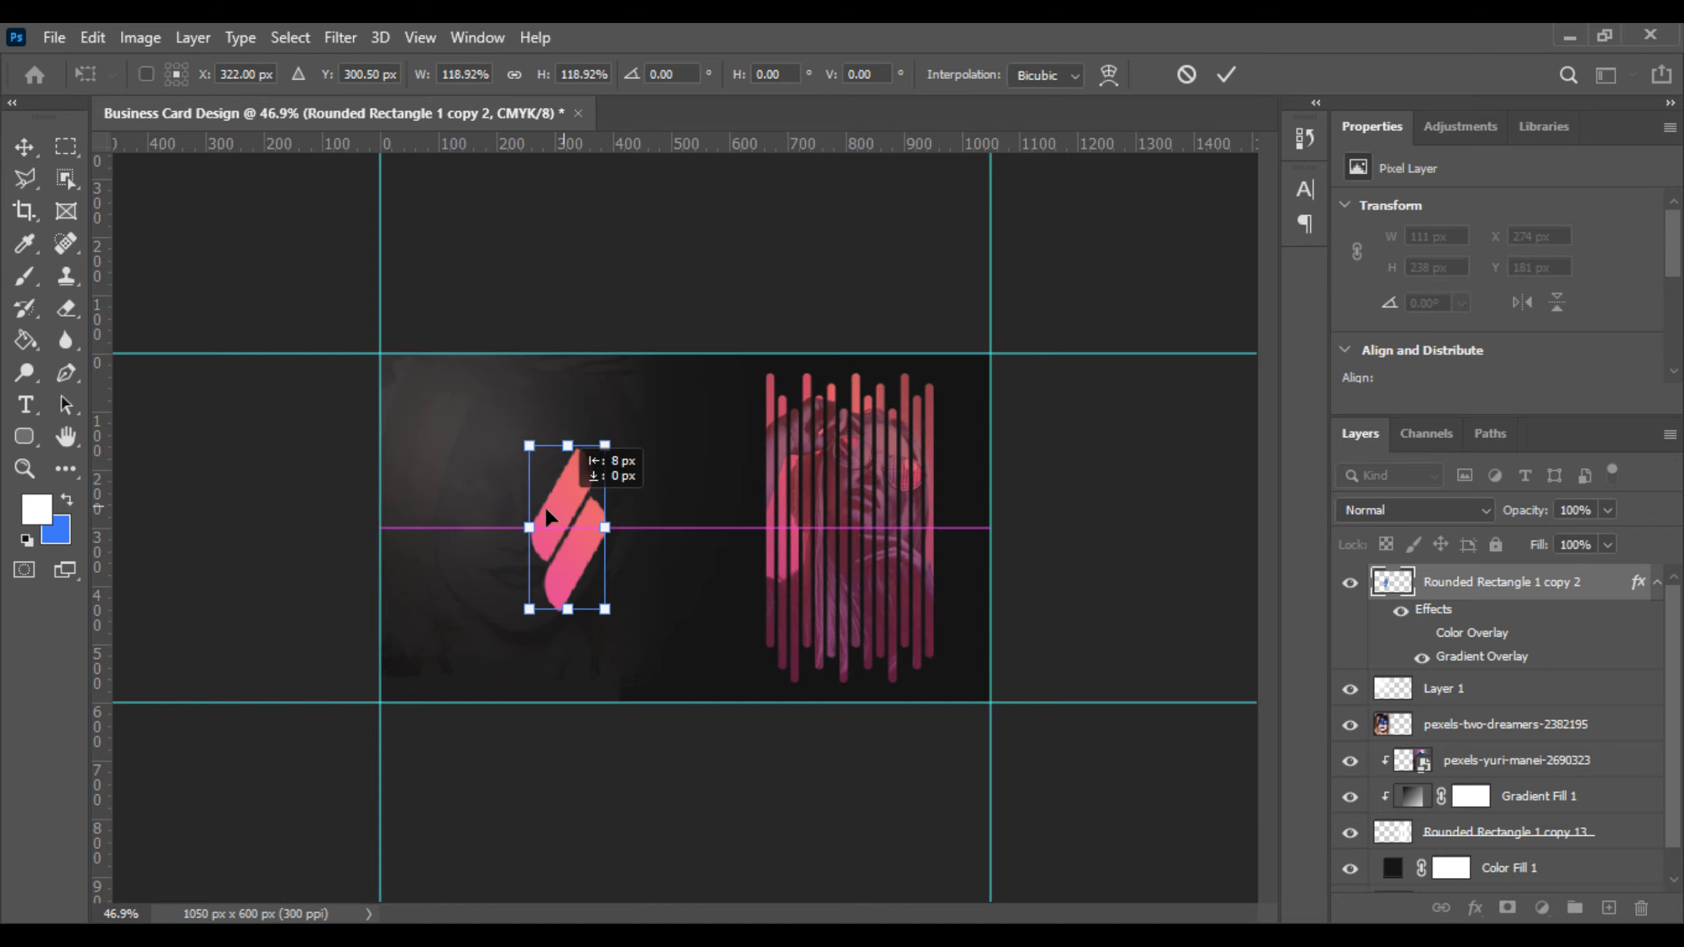
pyautogui.moveTo(566, 518); pyautogui.dragTo(537, 516)
pyautogui.press('Return')
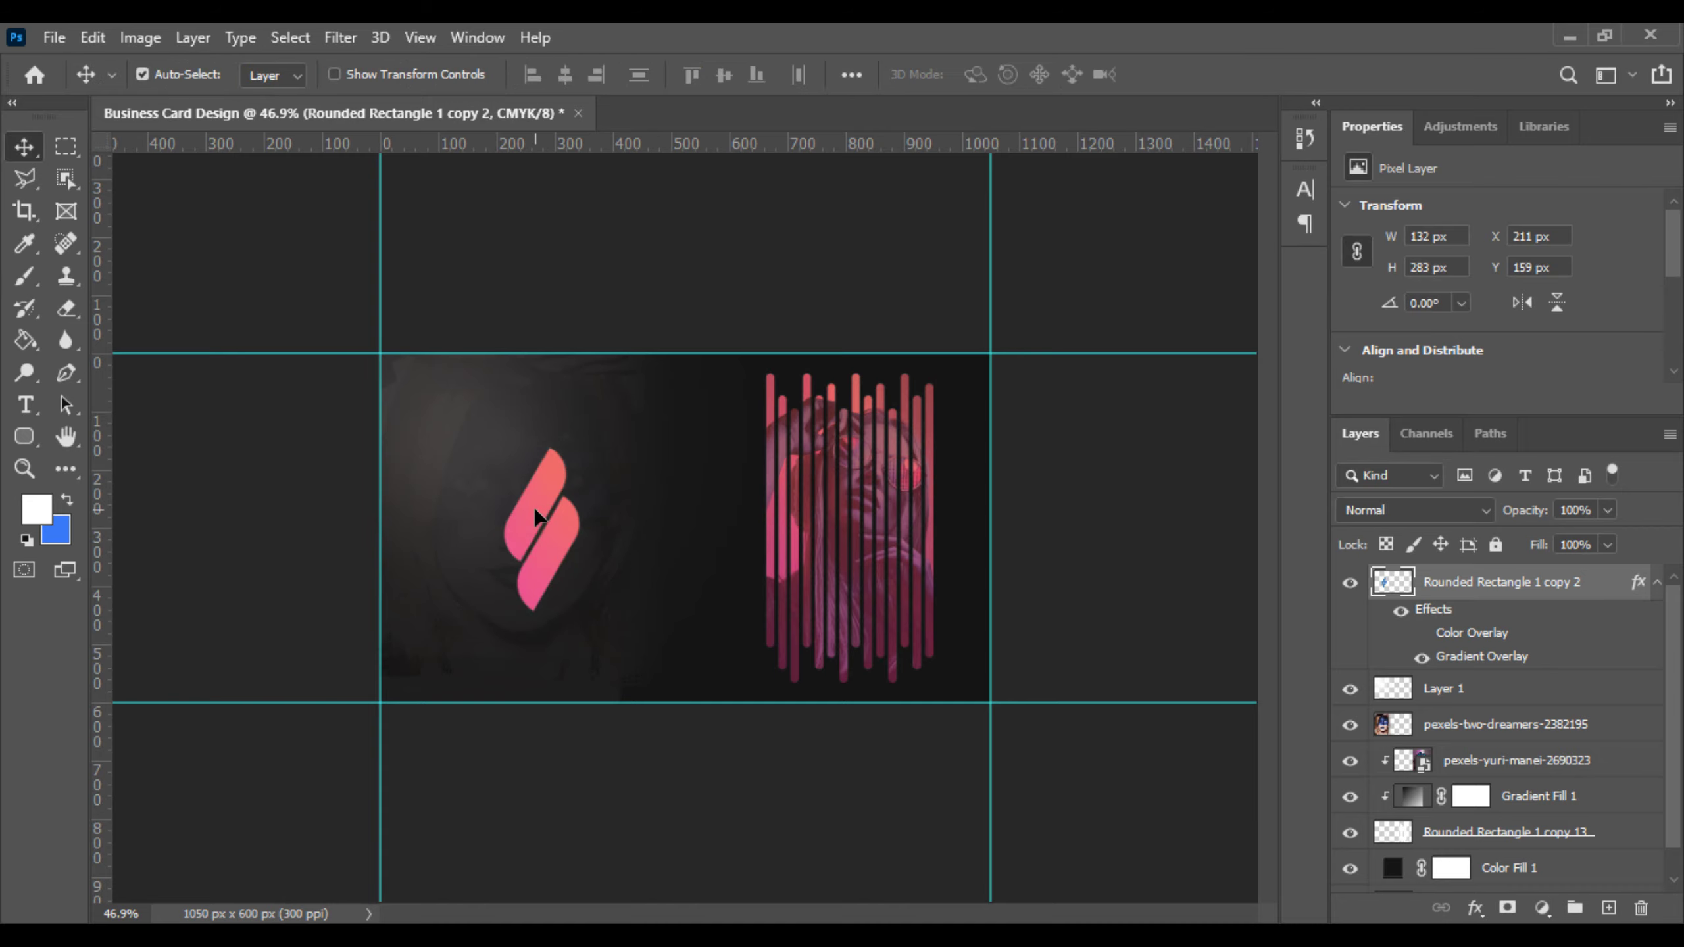
# Step: Align the logo to the vertical centre of the whole canvas and clear the selection
pyautogui.scroll(3, 538, 525)
pyautogui.moveTo(492, 550)
pyautogui.mouseDown()
pyautogui.moveTo(472, 538)
pyautogui.moveTo(488, 535)
pyautogui.mouseUp()
pyautogui.hotkey('ctrl', 'a')
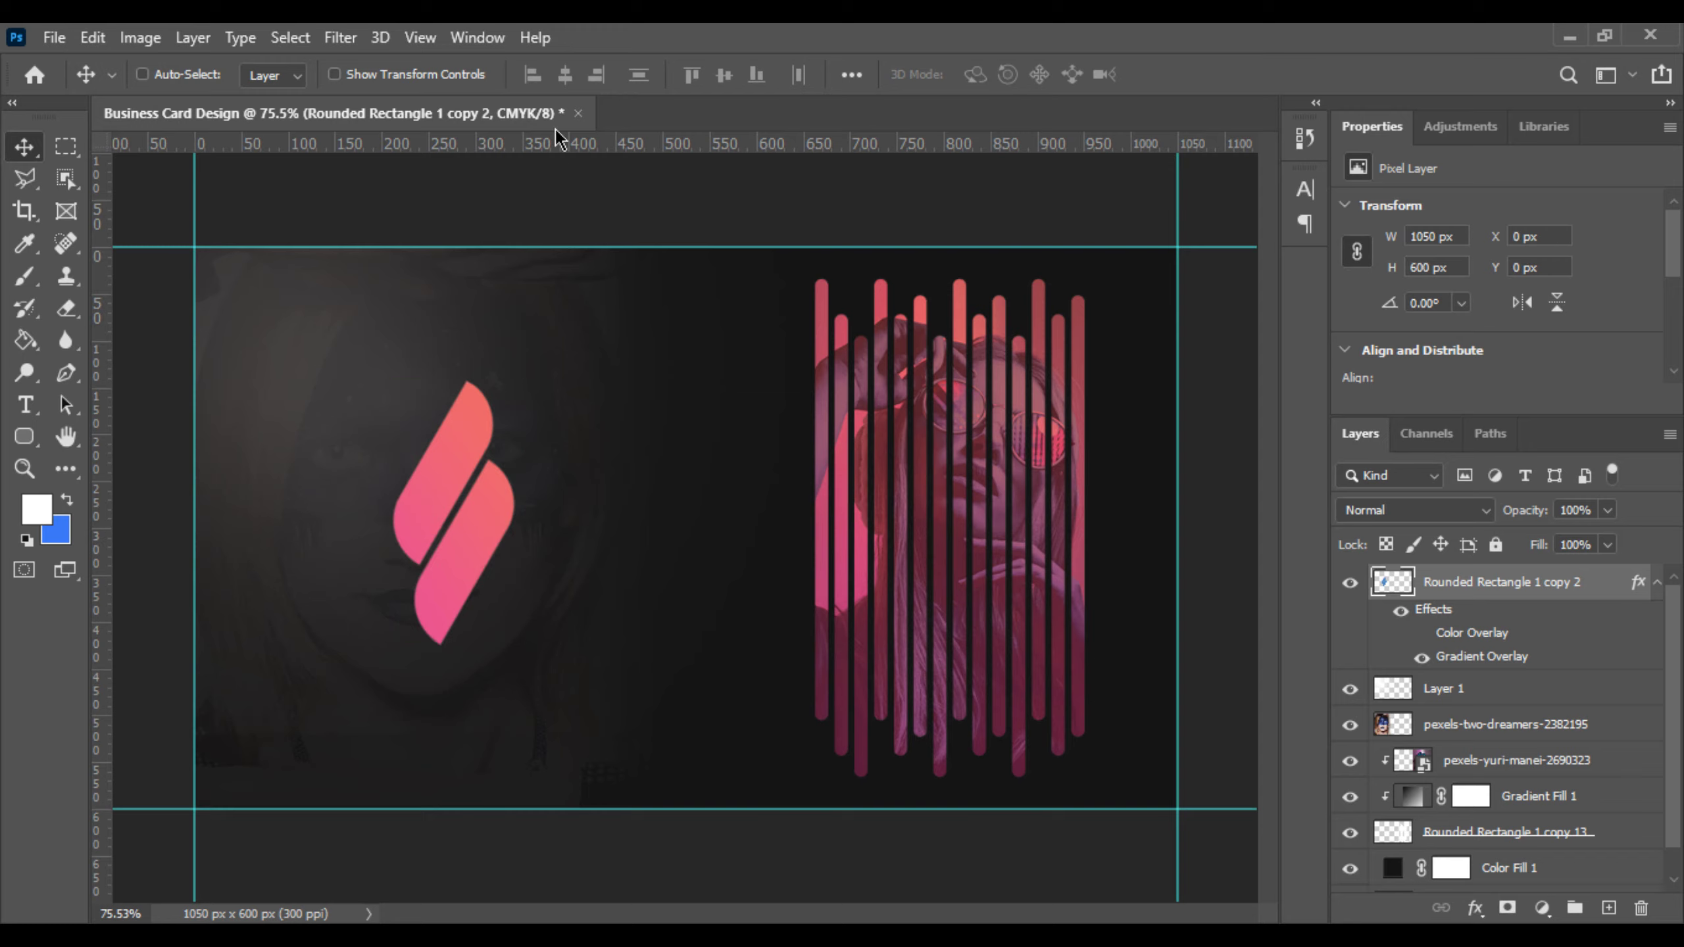
pyautogui.click(724, 75)
pyautogui.hotkey('ctrl', 'd')
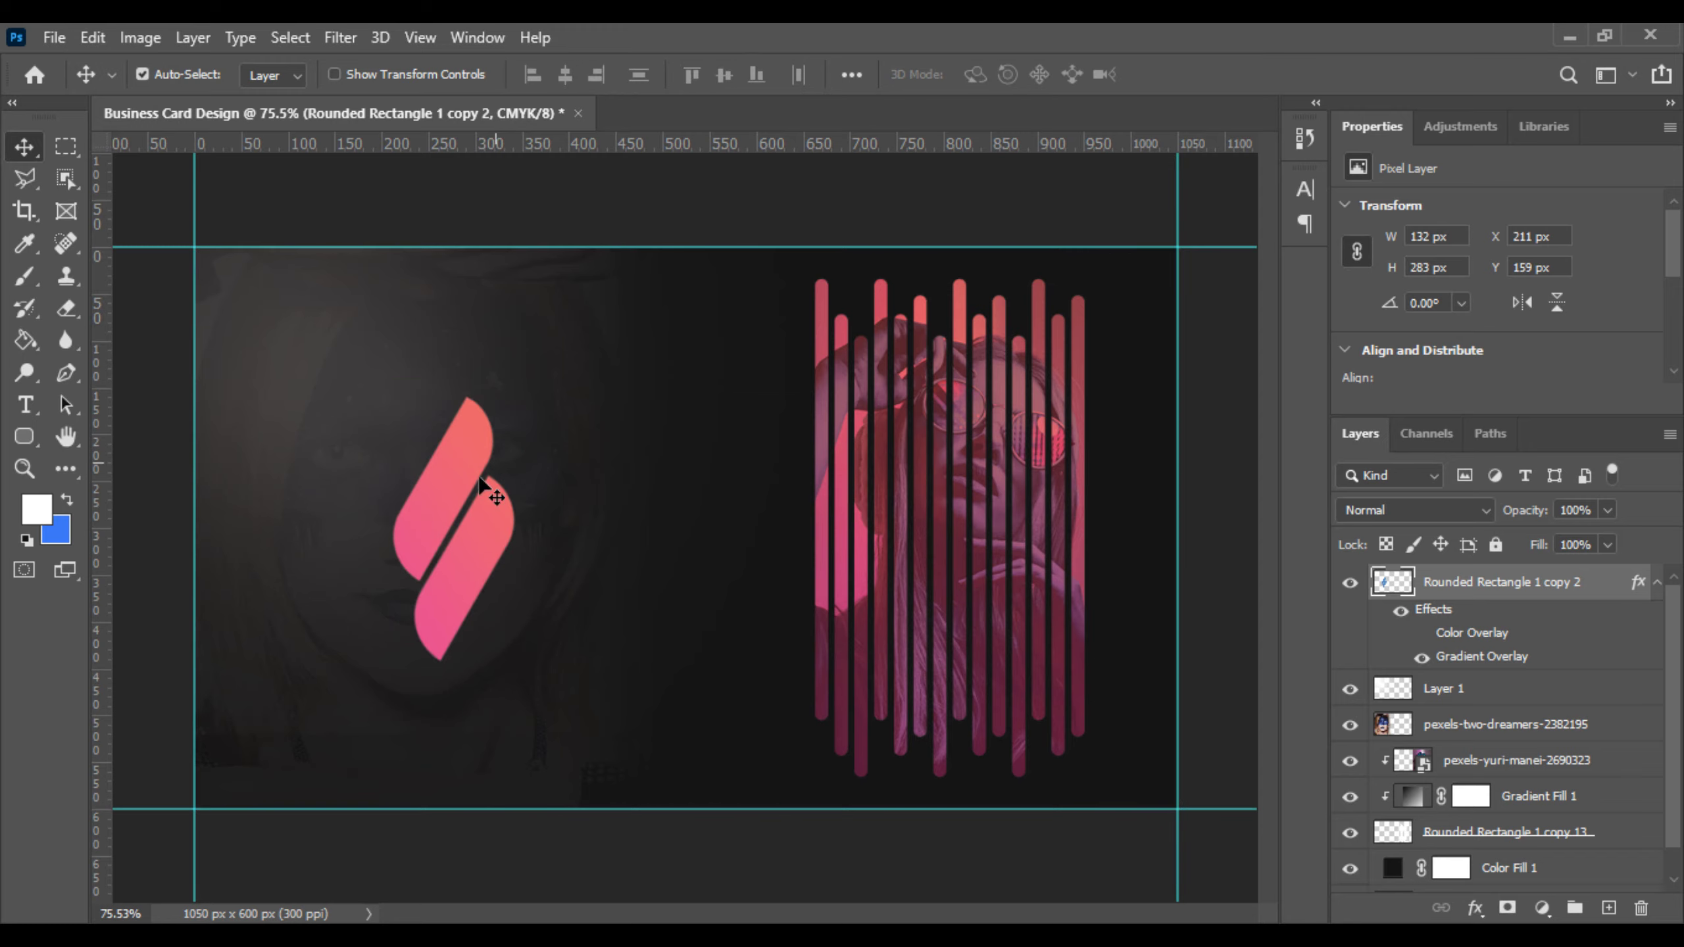
pyautogui.moveTo(489, 489); pyautogui.dragTo(447, 504)
pyautogui.scroll(2, 639, 590)
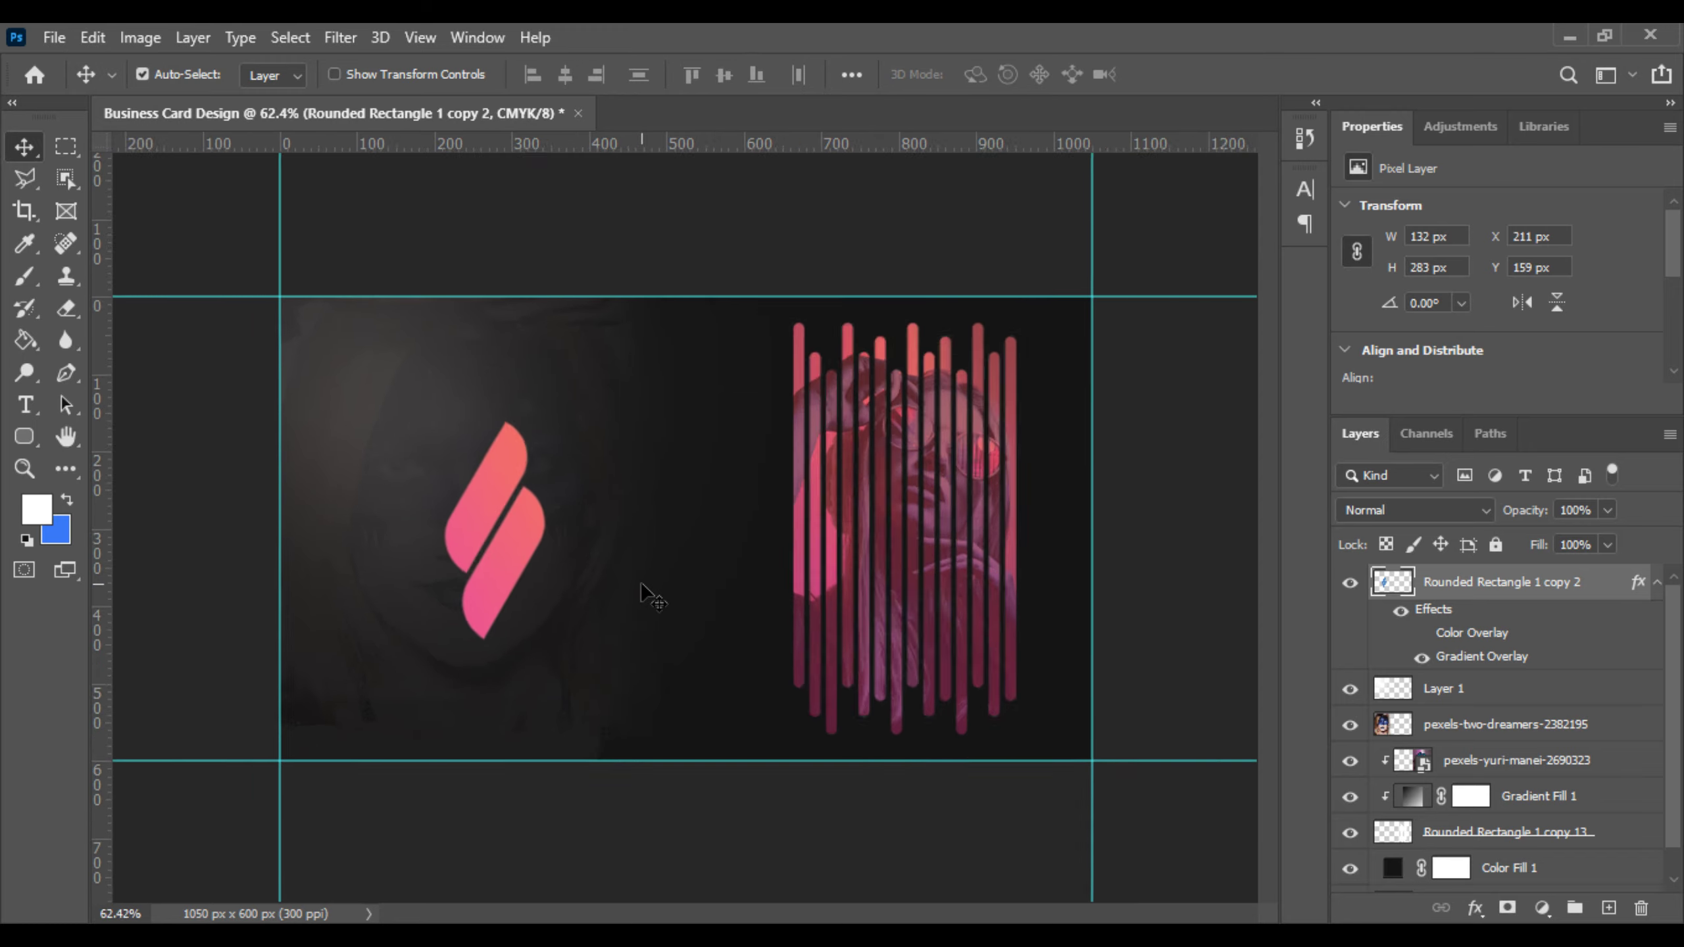
pyautogui.scroll(-1, 1484, 735)
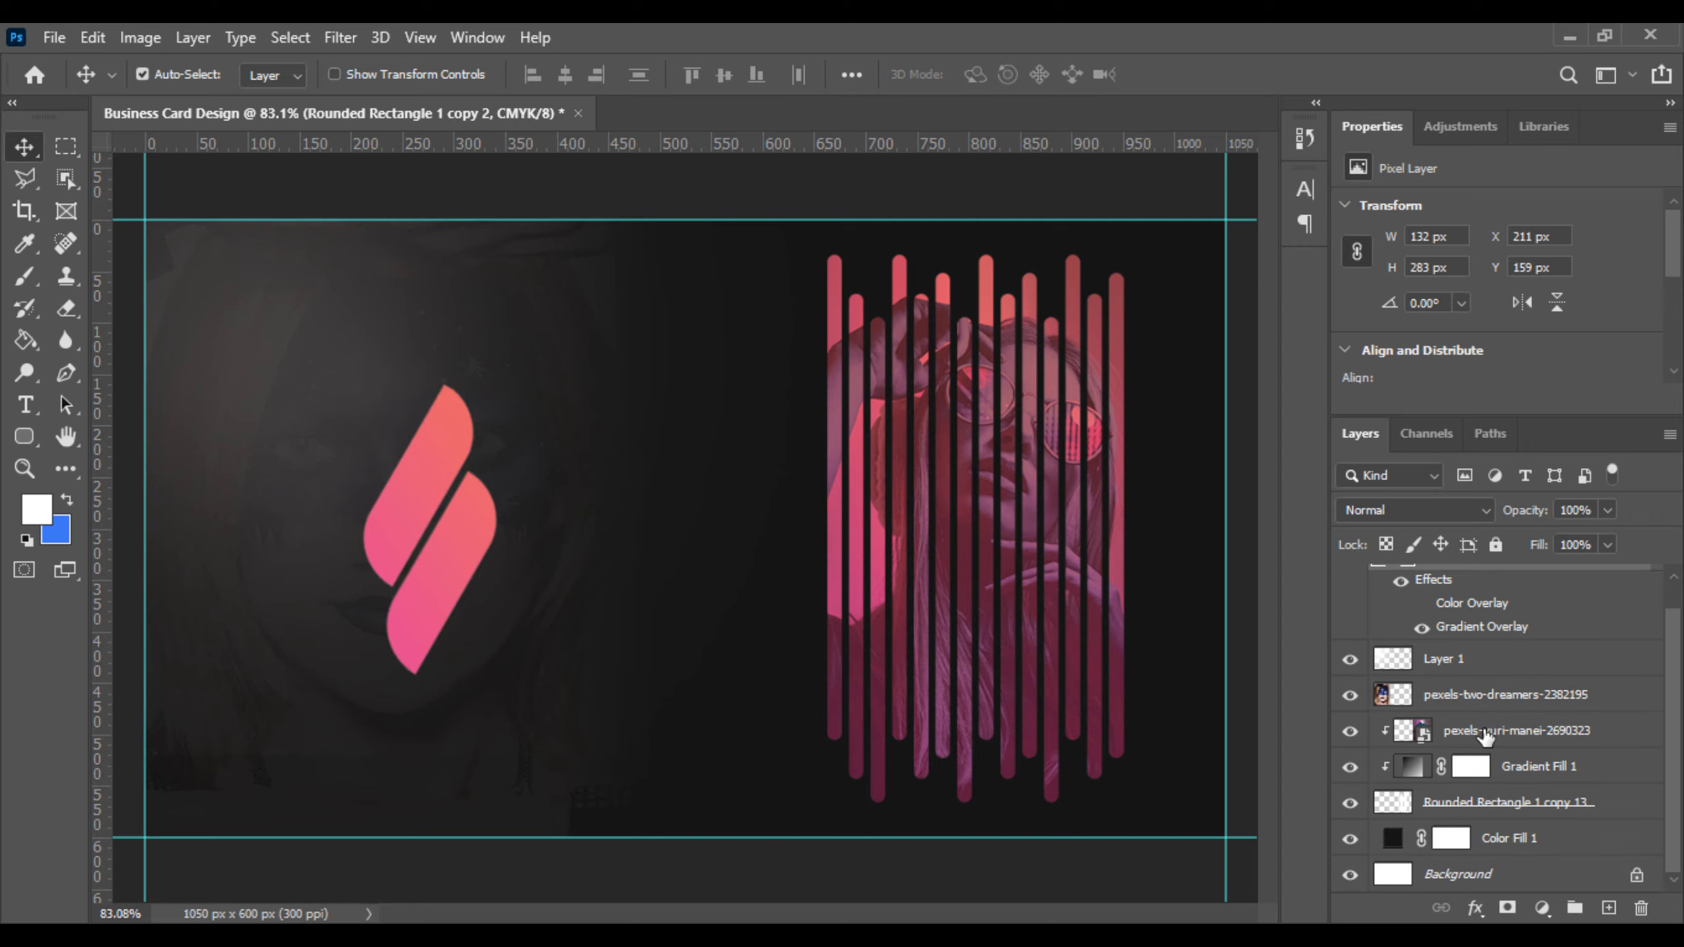
# Step: Group all layers above the Background into a group named "Front Side"
pyautogui.keyDown('shift'); pyautogui.click(1560, 842); pyautogui.keyUp('shift')
pyautogui.click(1542, 911)
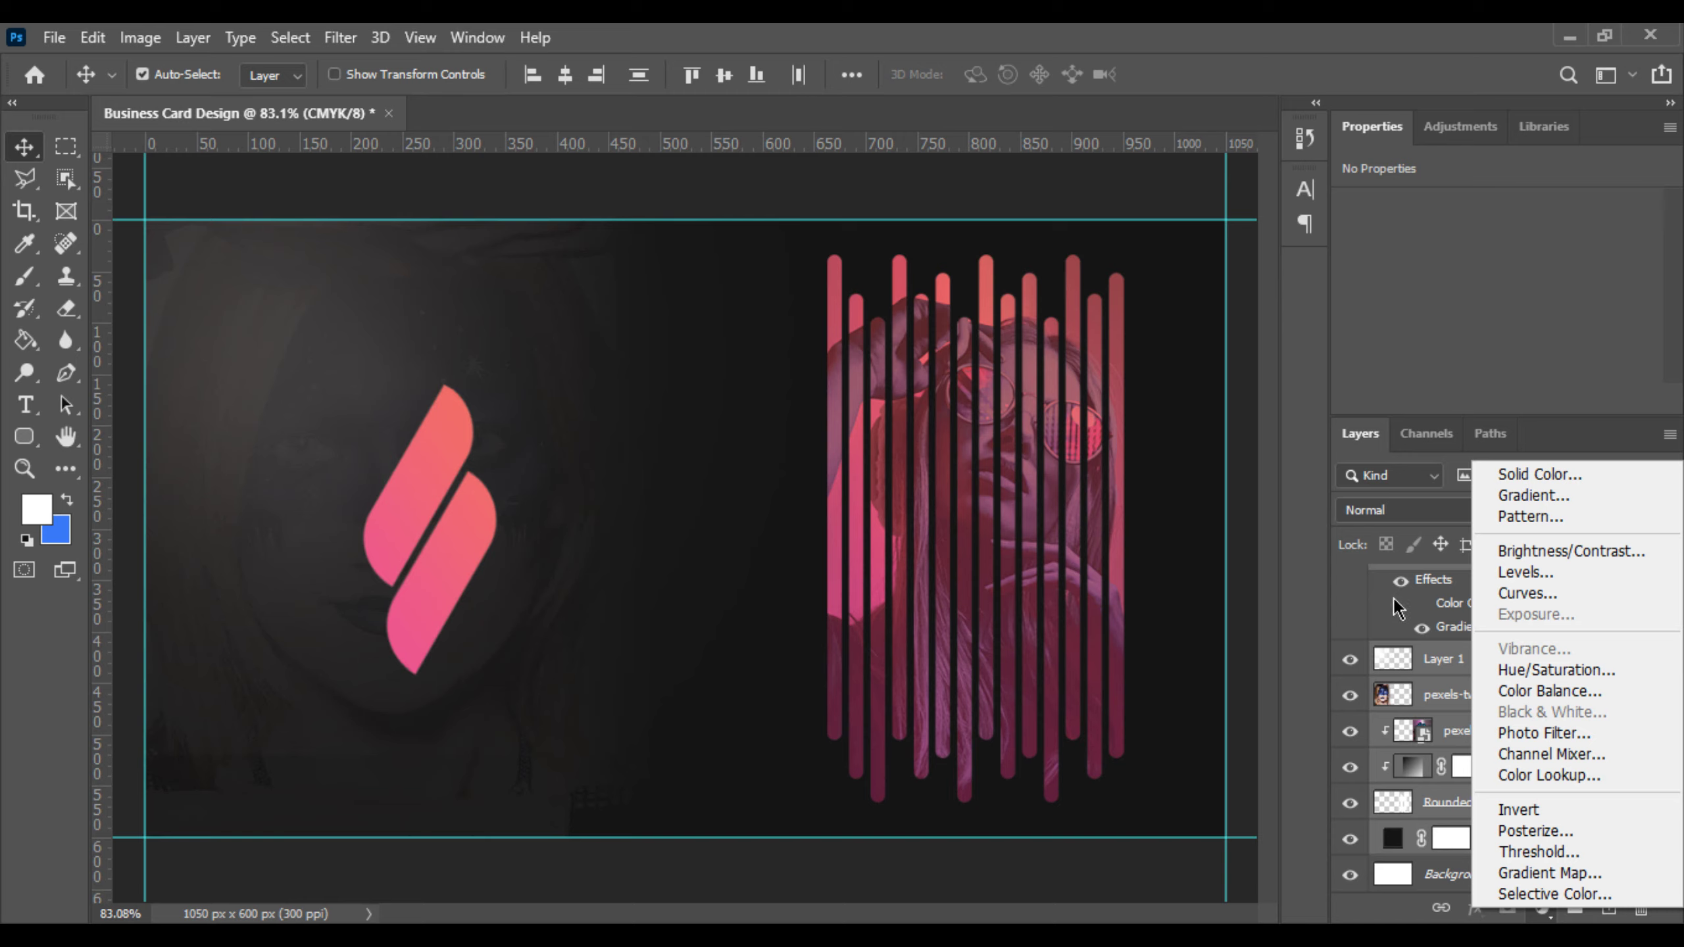
pyautogui.click(1346, 707)
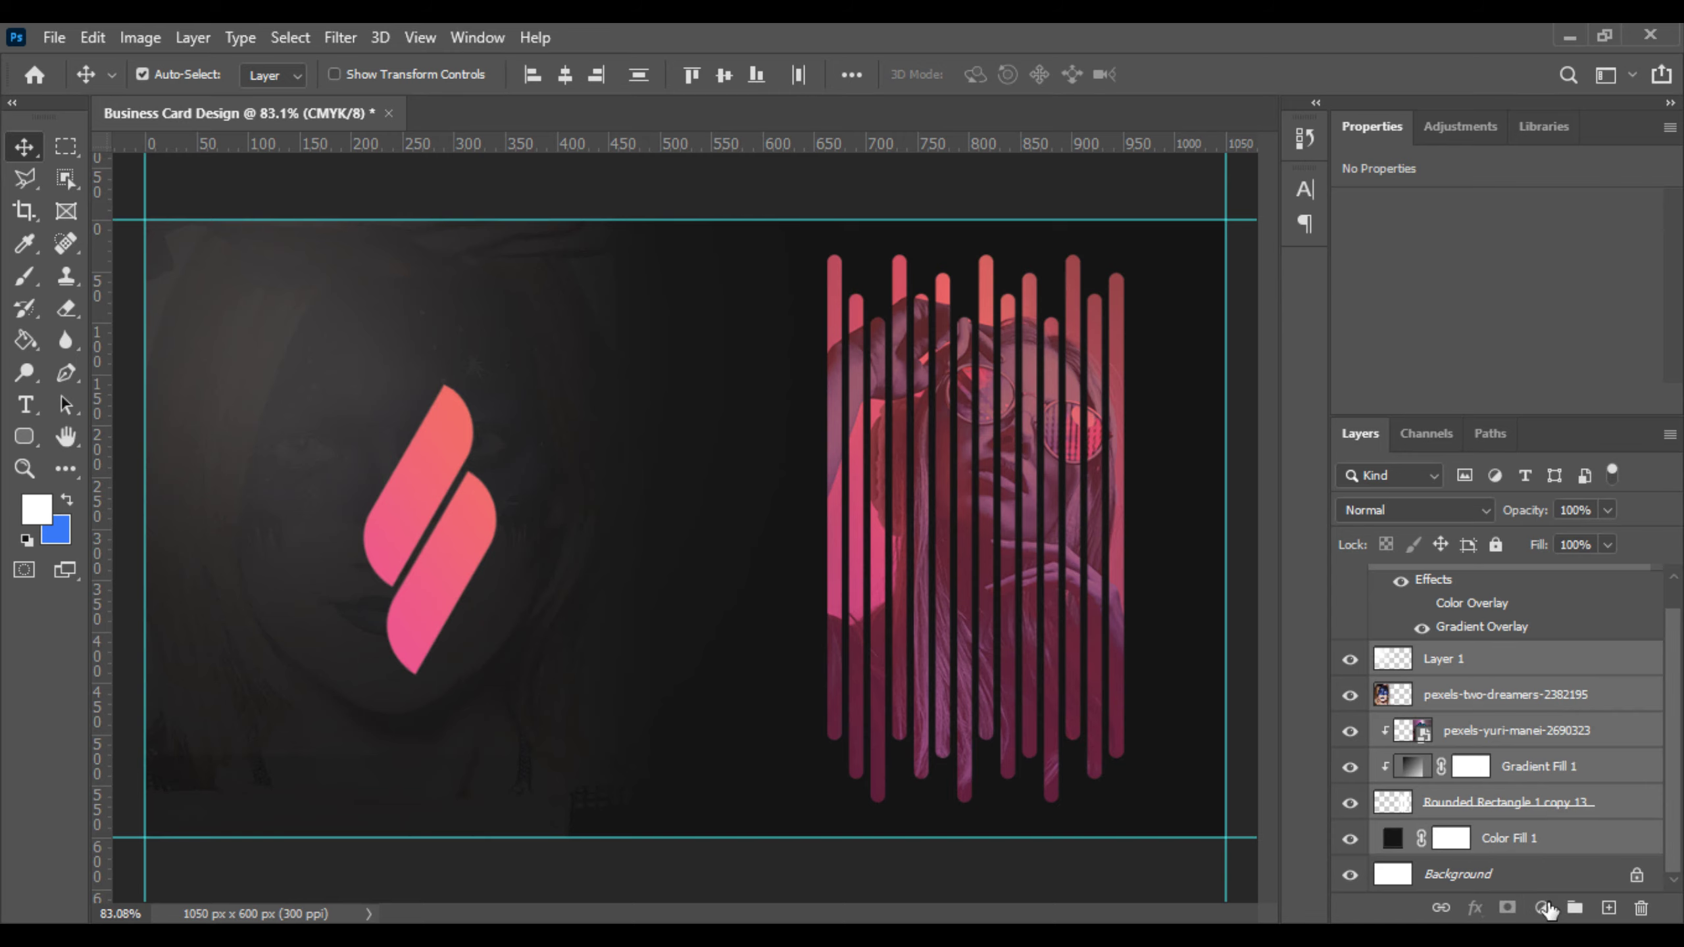
pyautogui.rightClick(1562, 770)
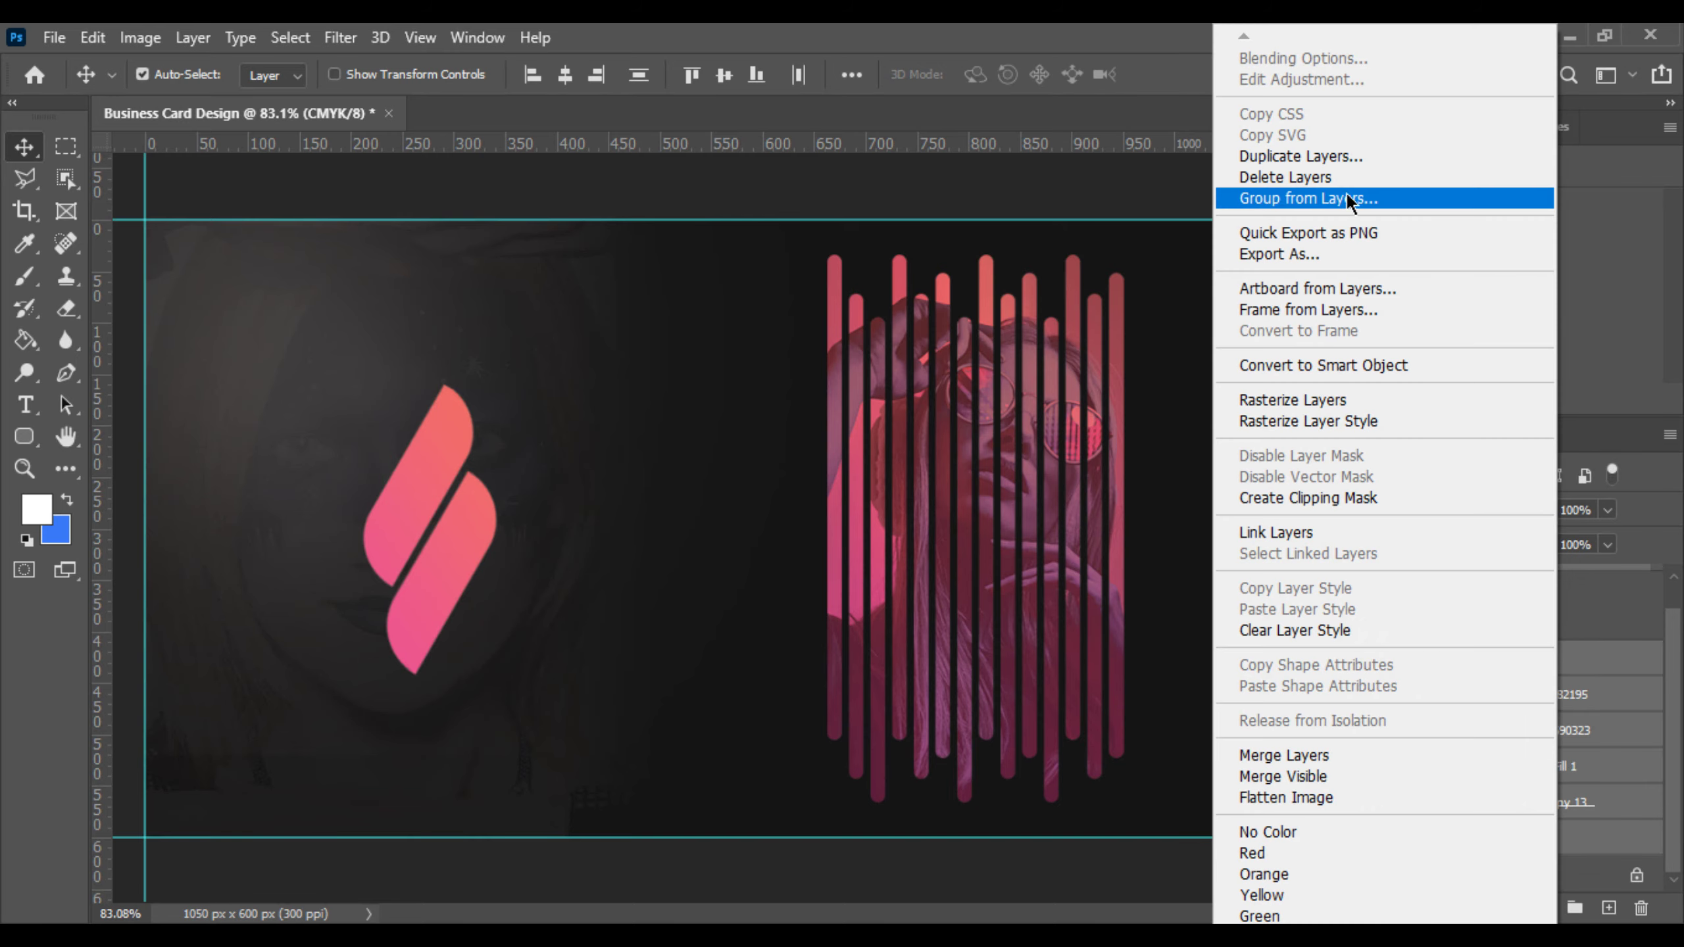
pyautogui.click(1304, 196)
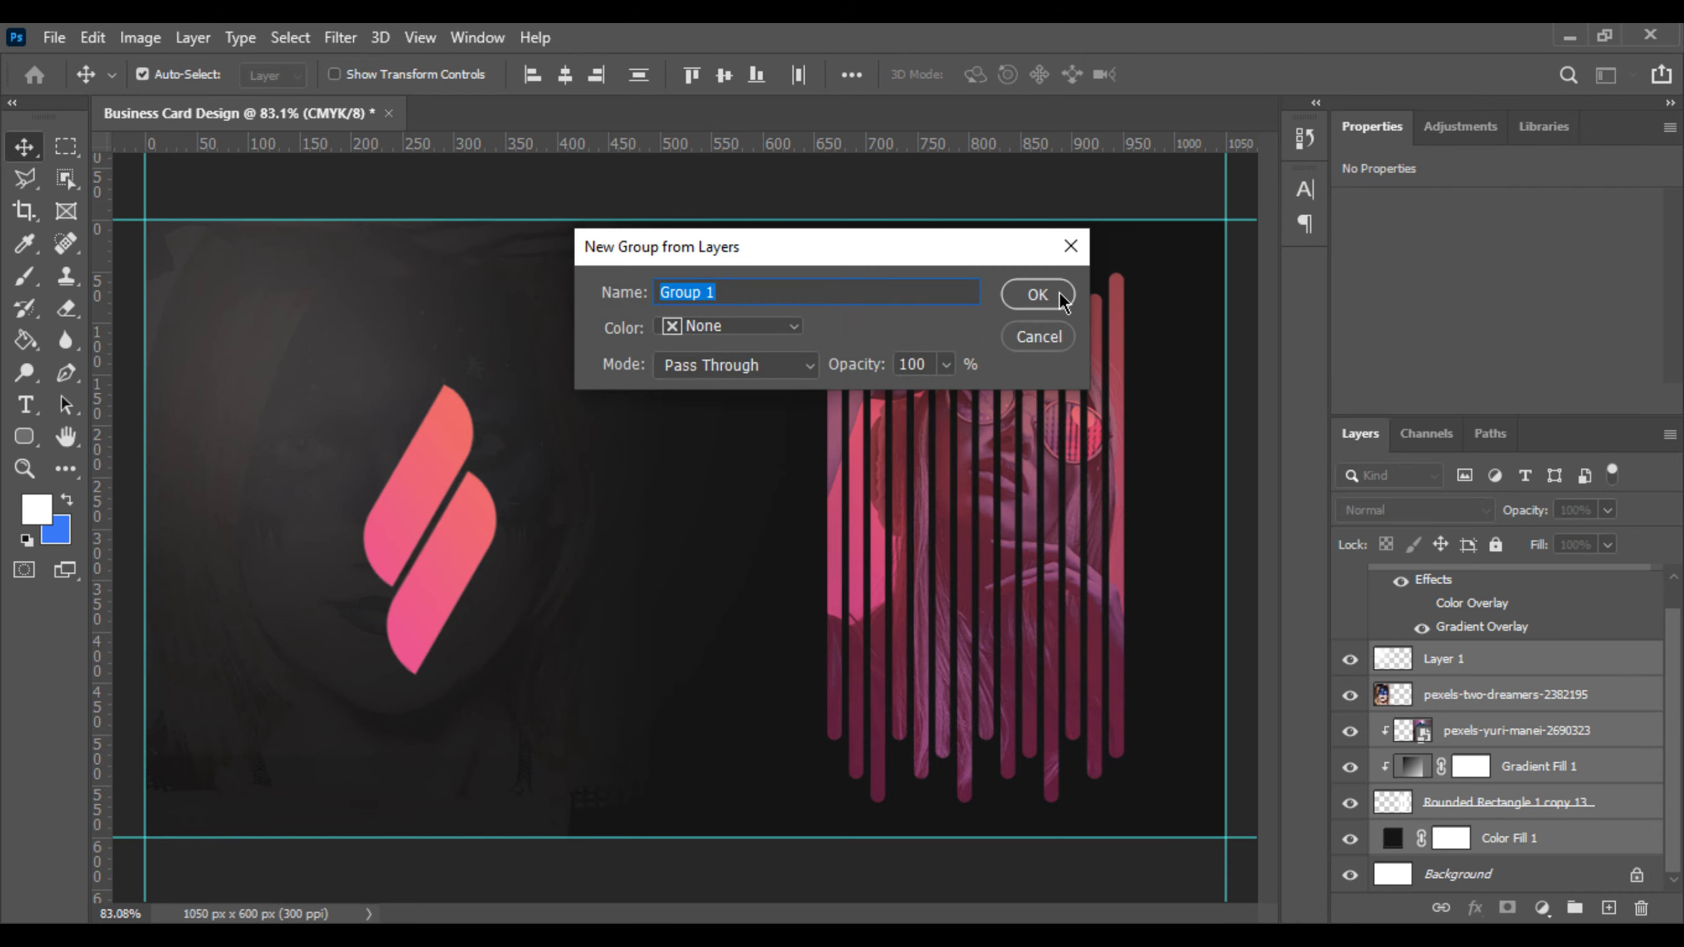
pyautogui.write('Front Side')
pyautogui.click(1060, 298)
pyautogui.click(1398, 681)
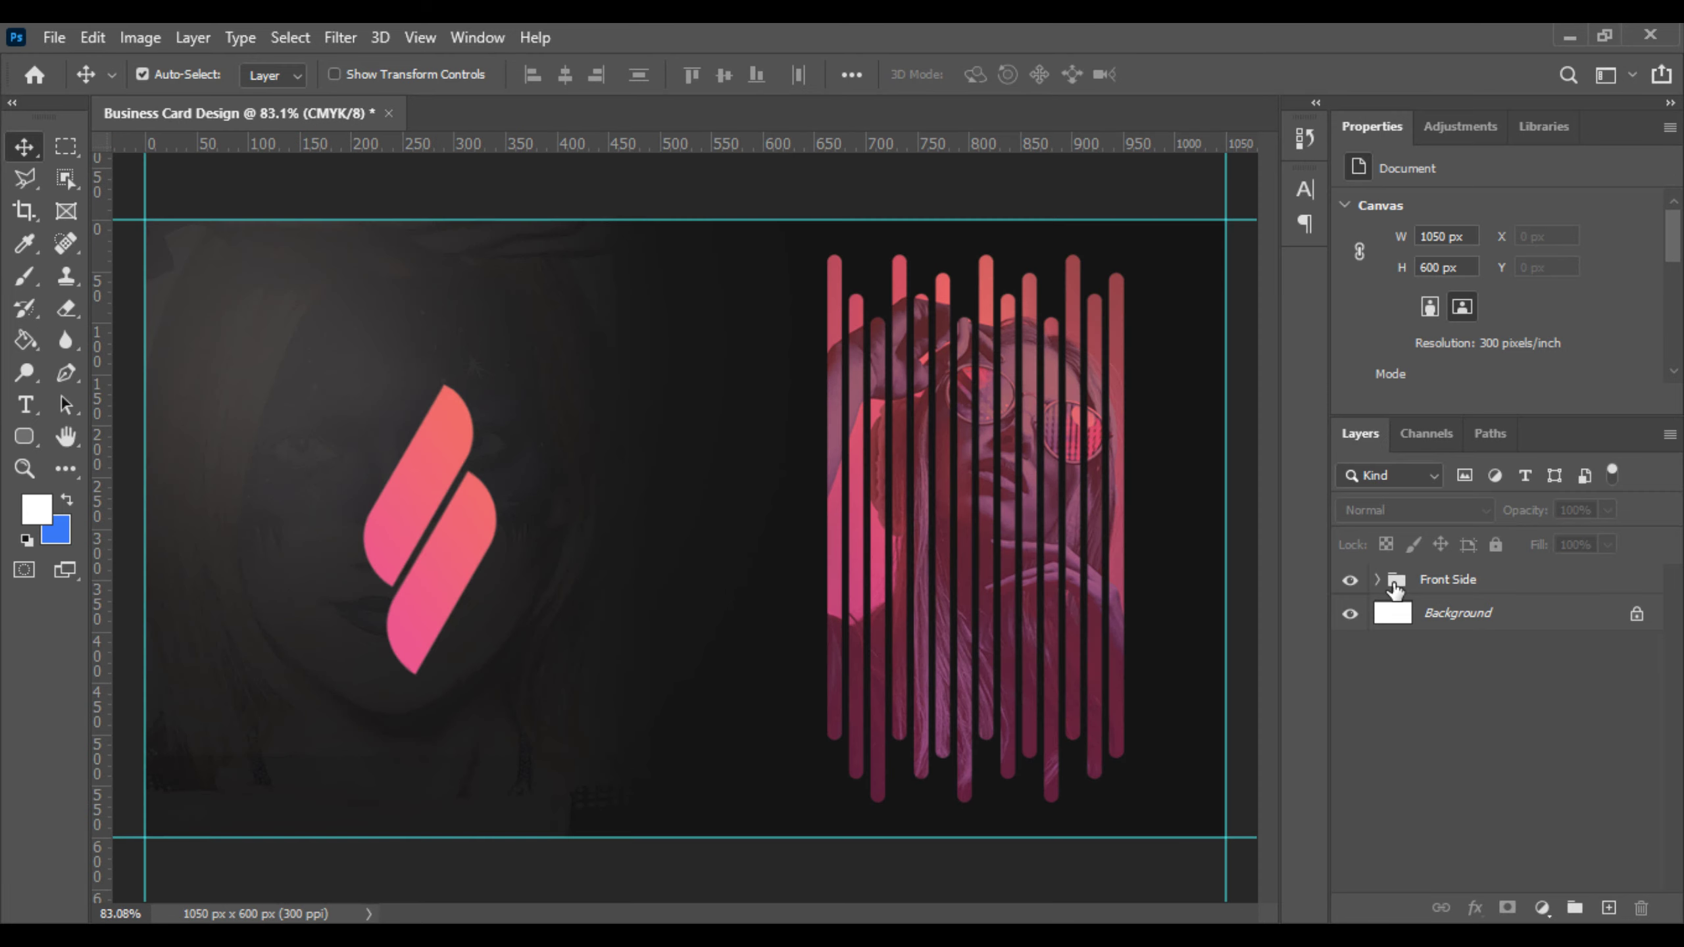
# Step: Duplicate the Color Fill 1 layer out of the Front Side group to the top of the layer stack
pyautogui.click(1377, 580)
pyautogui.click(1377, 580)
pyautogui.click(1377, 580)
pyautogui.scroll(-2, 1492, 763)
pyautogui.scroll(1, 1505, 776)
pyautogui.scroll(-1, 1512, 786)
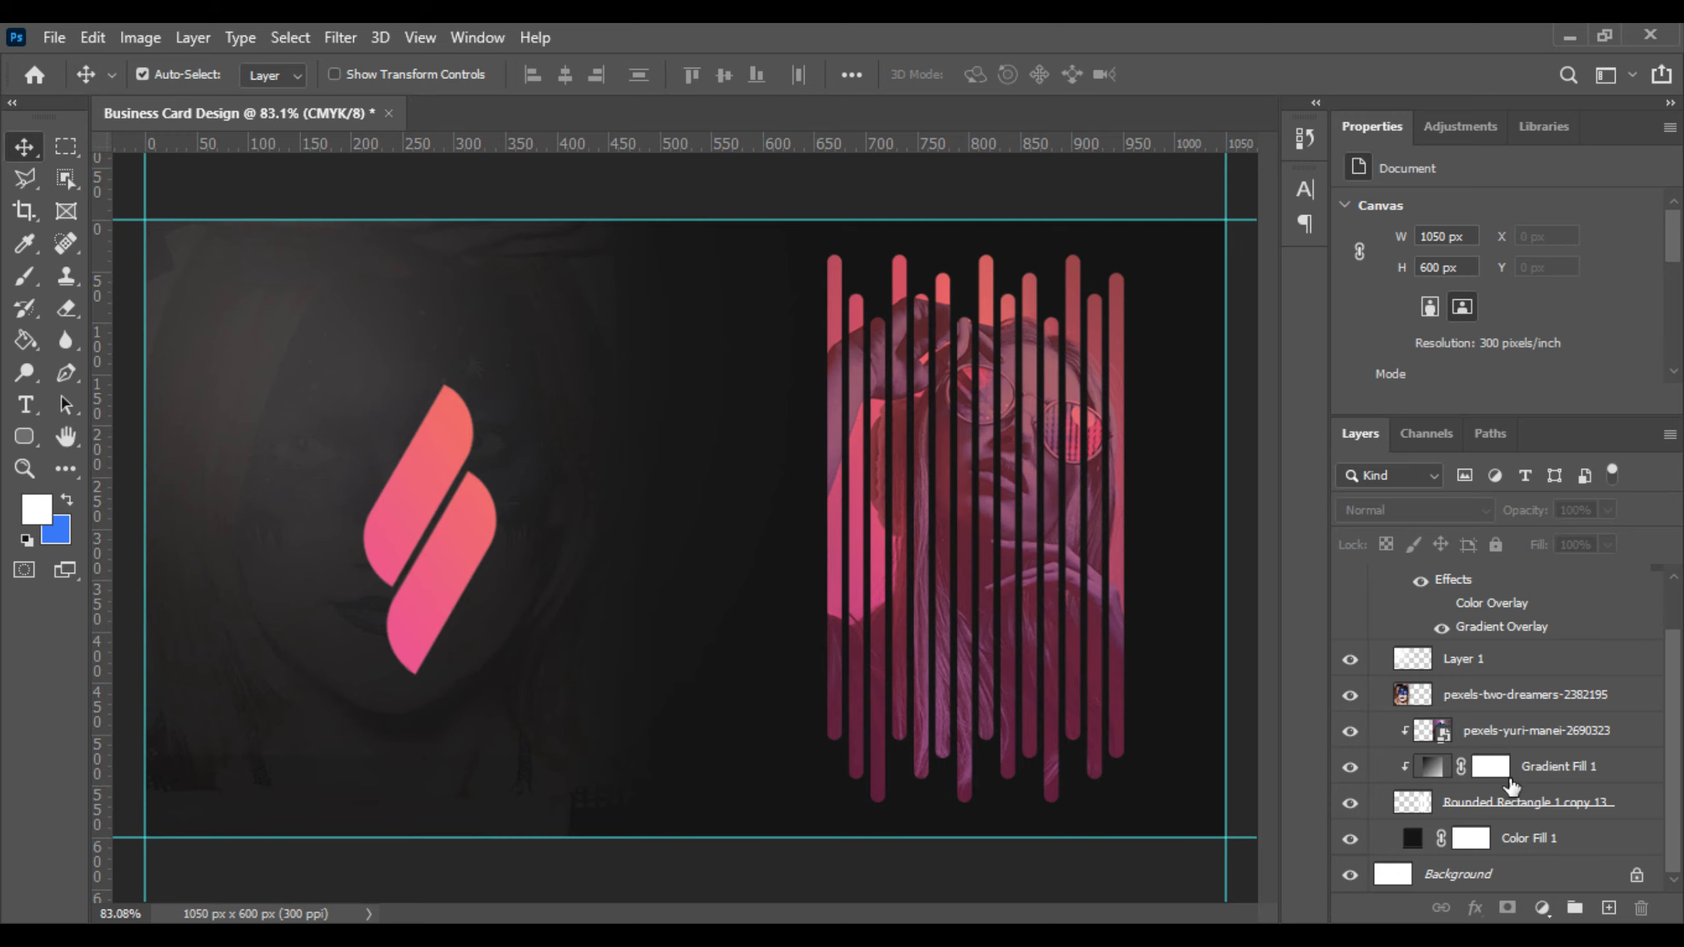
pyautogui.click(1545, 846)
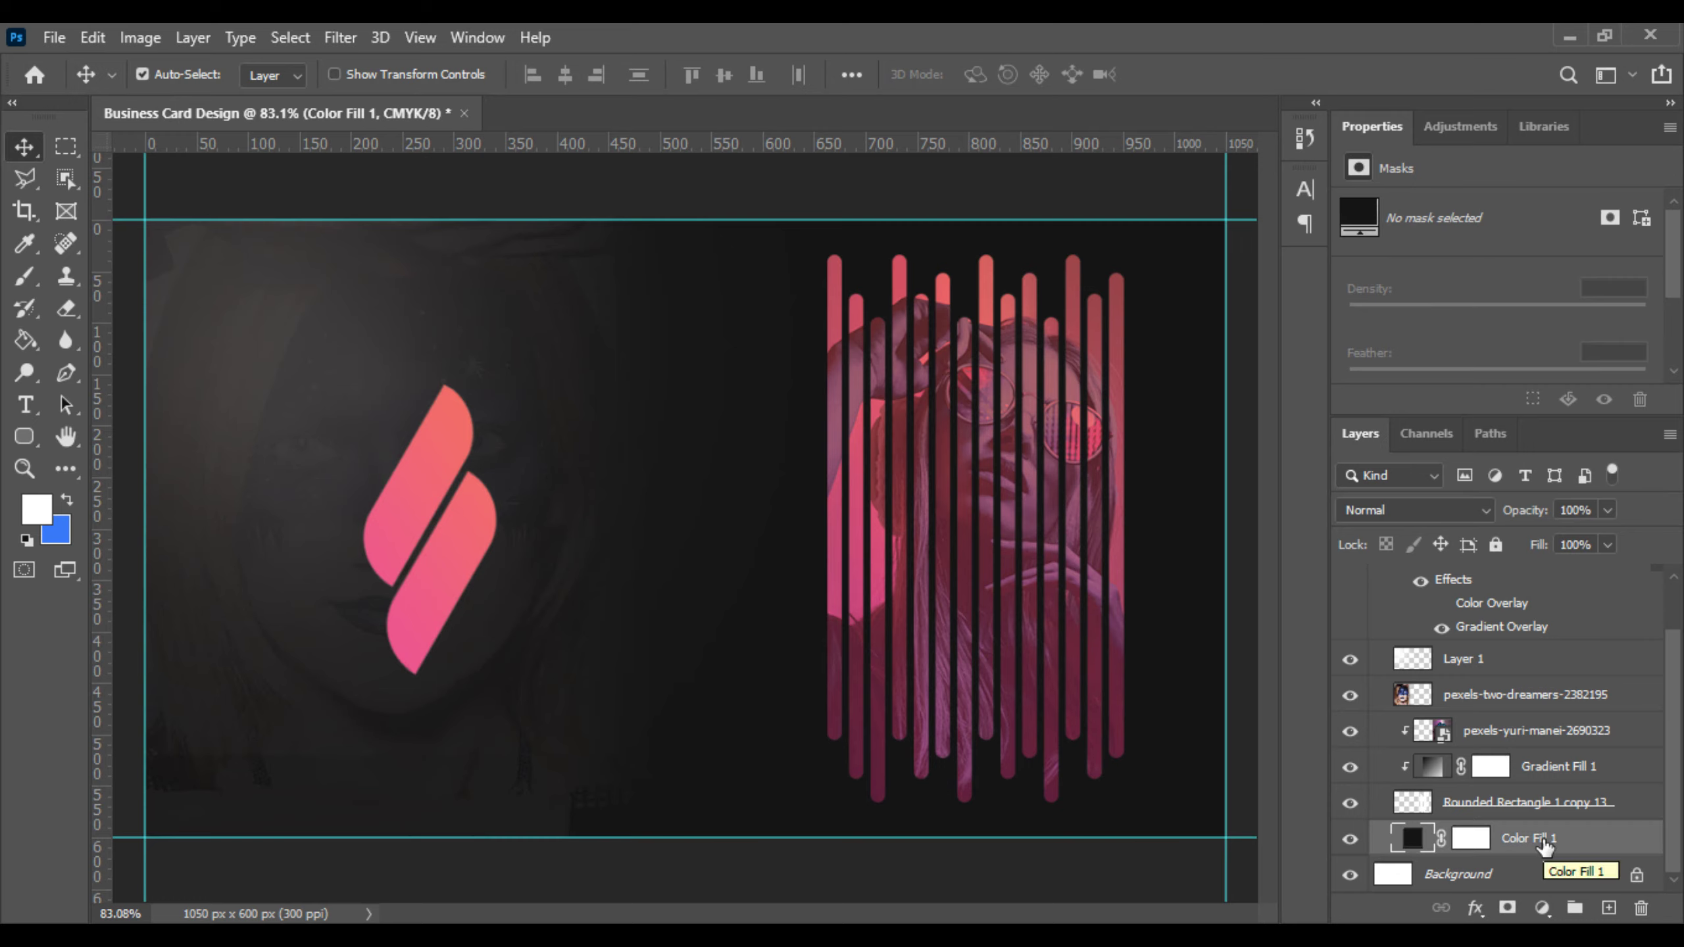
pyautogui.scroll(1, 1532, 764)
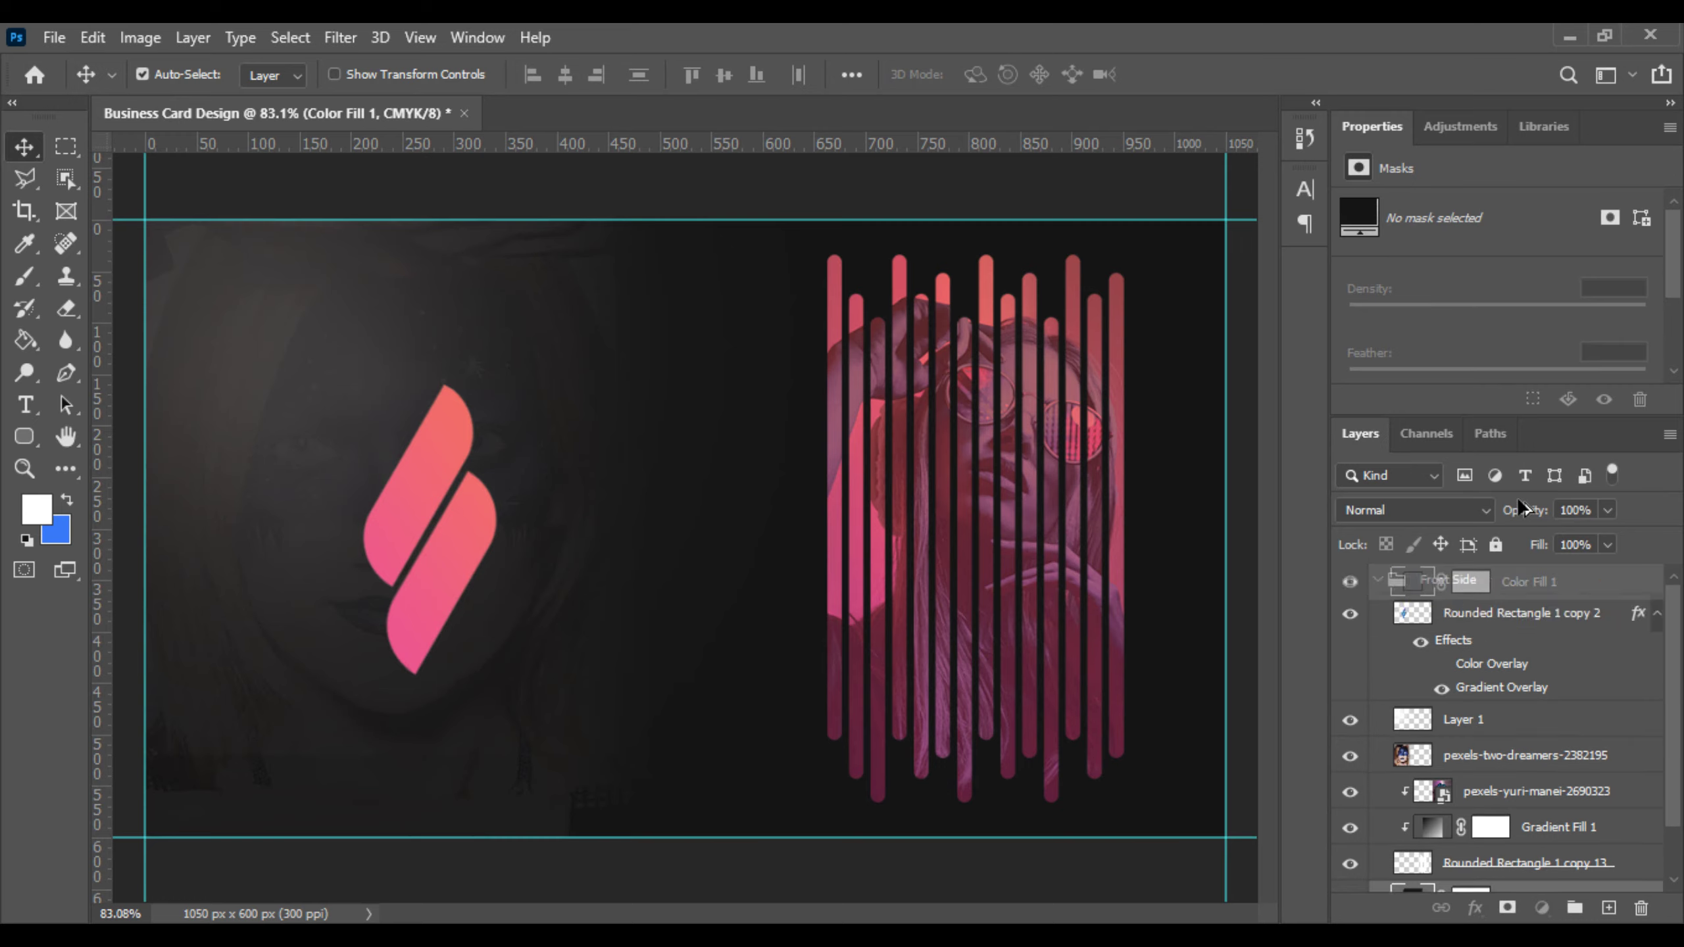
pyautogui.moveTo(1520, 555); pyautogui.dragTo(1518, 567)
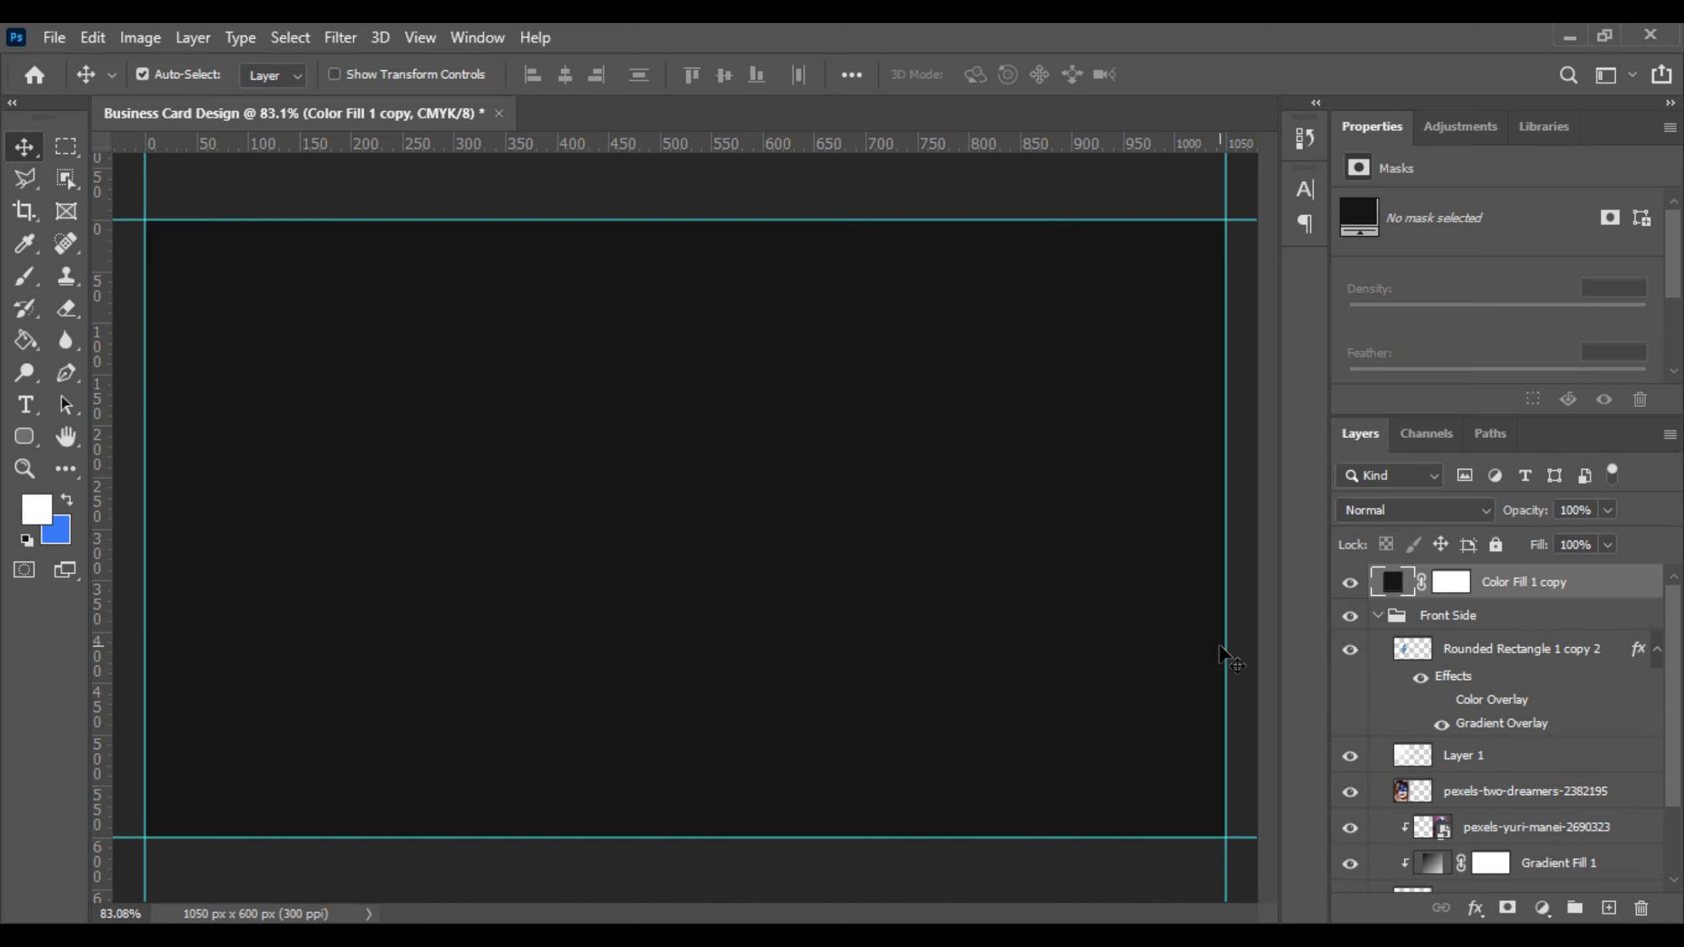
pyautogui.scroll(-2, 1227, 656)
pyautogui.scroll(-3, 1501, 788)
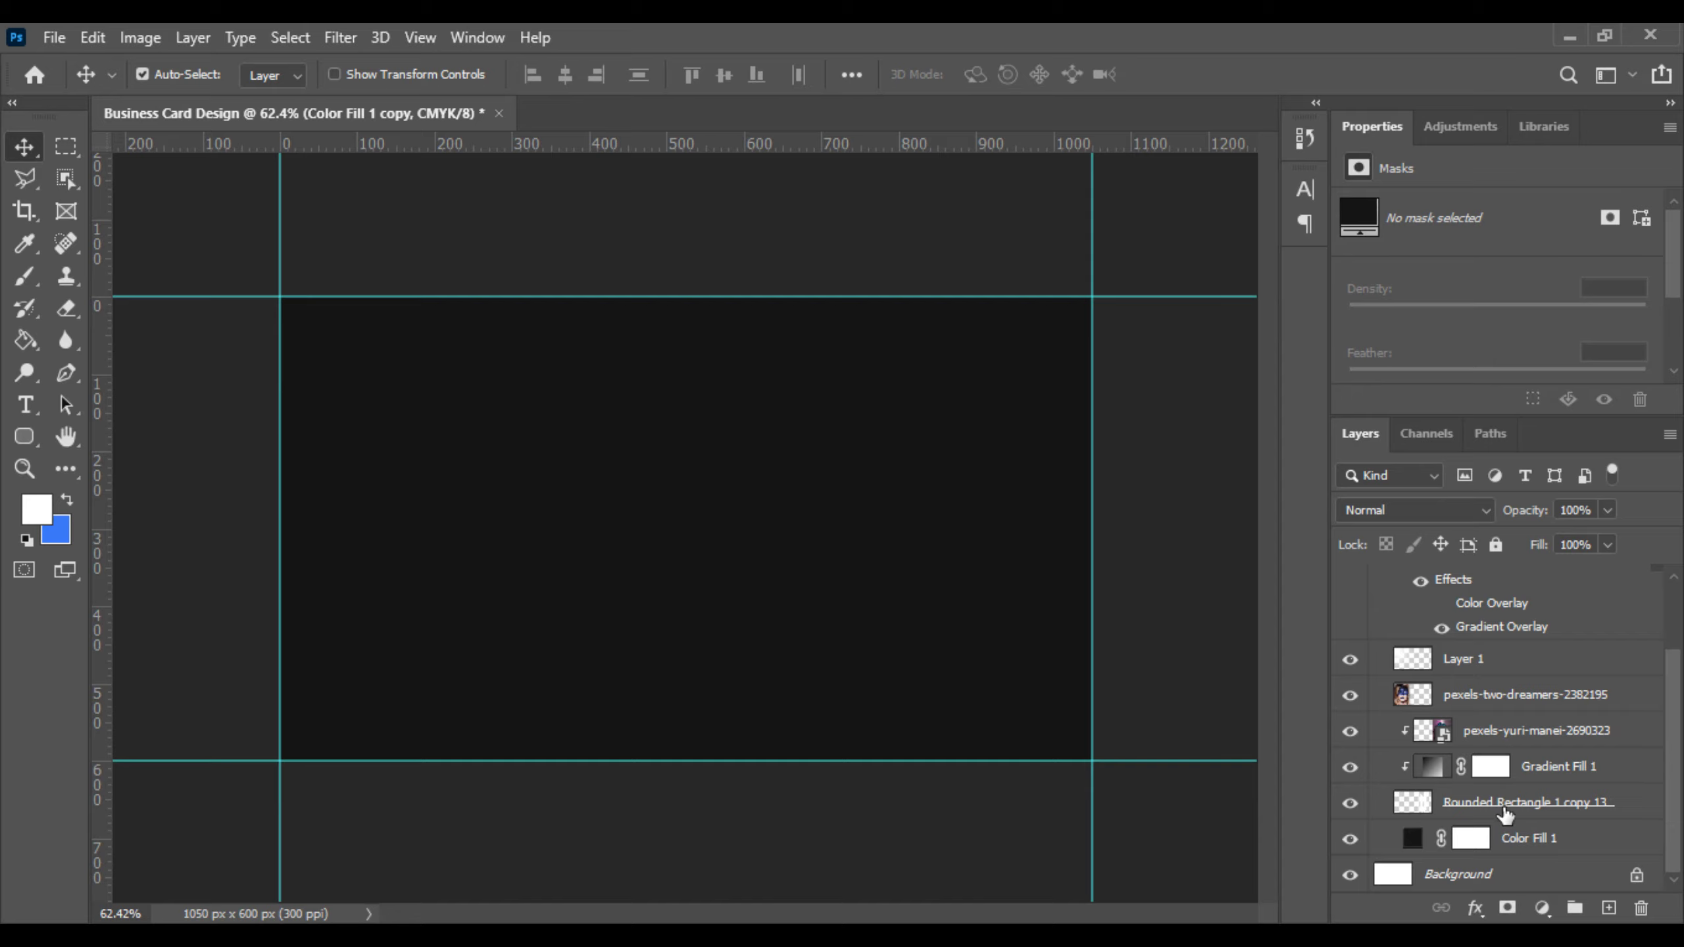
pyautogui.click(1505, 810)
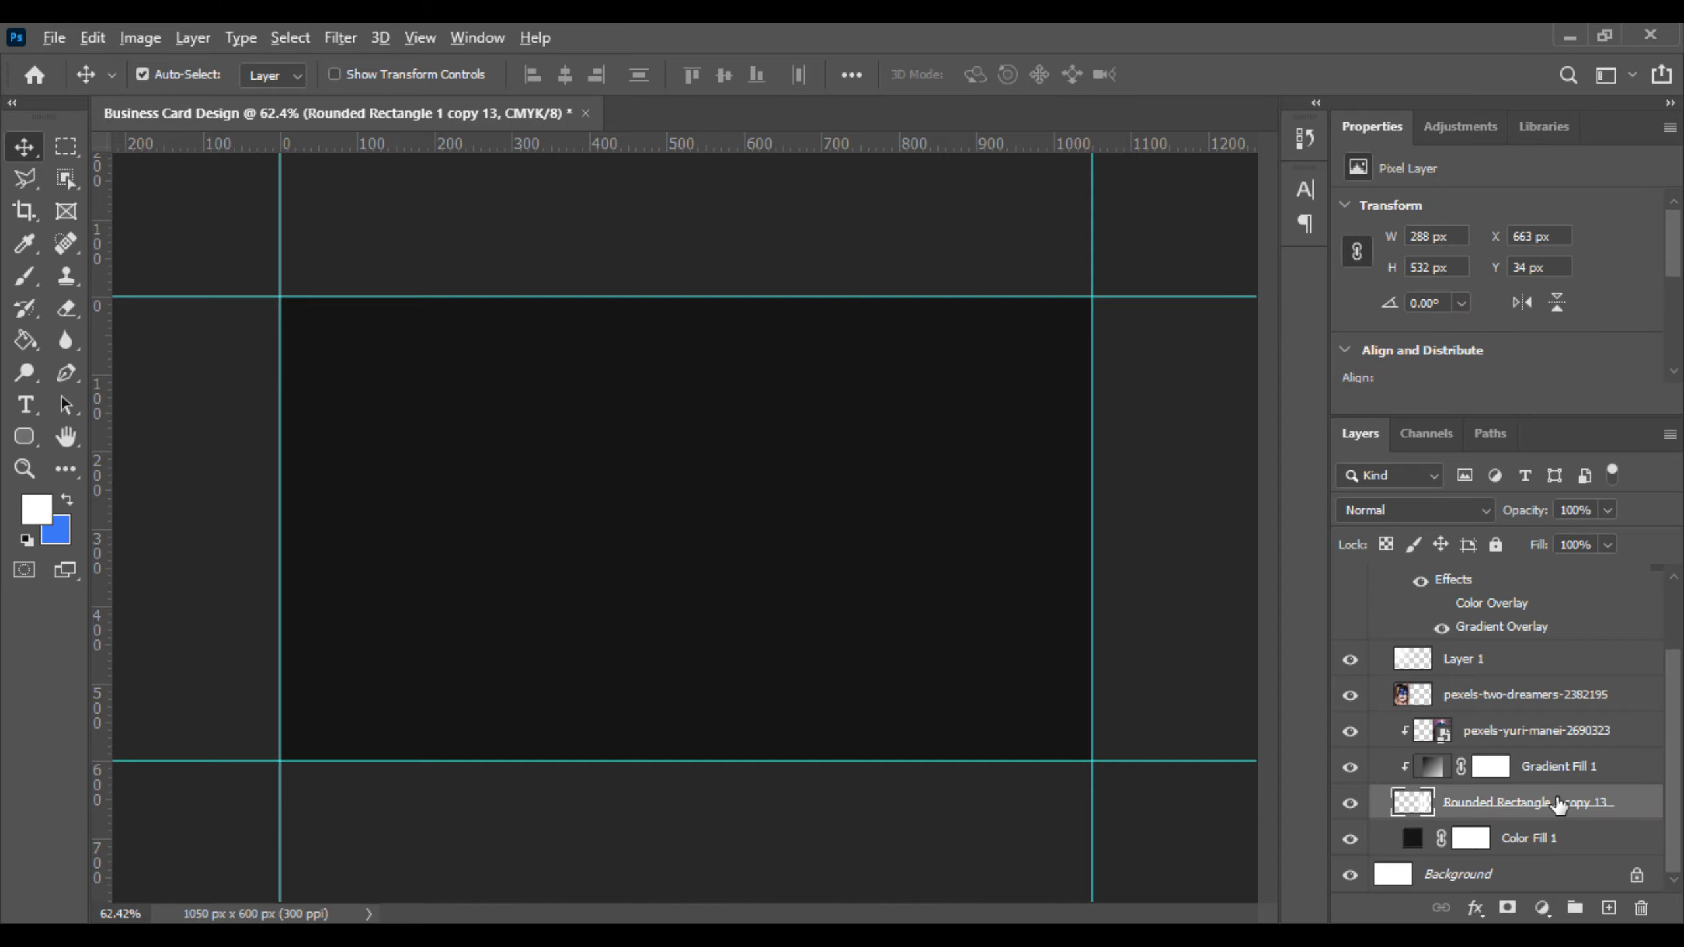
pyautogui.keyDown('ctrl'); pyautogui.click(1550, 791); pyautogui.keyUp('ctrl')
pyautogui.rightClick(1551, 791)
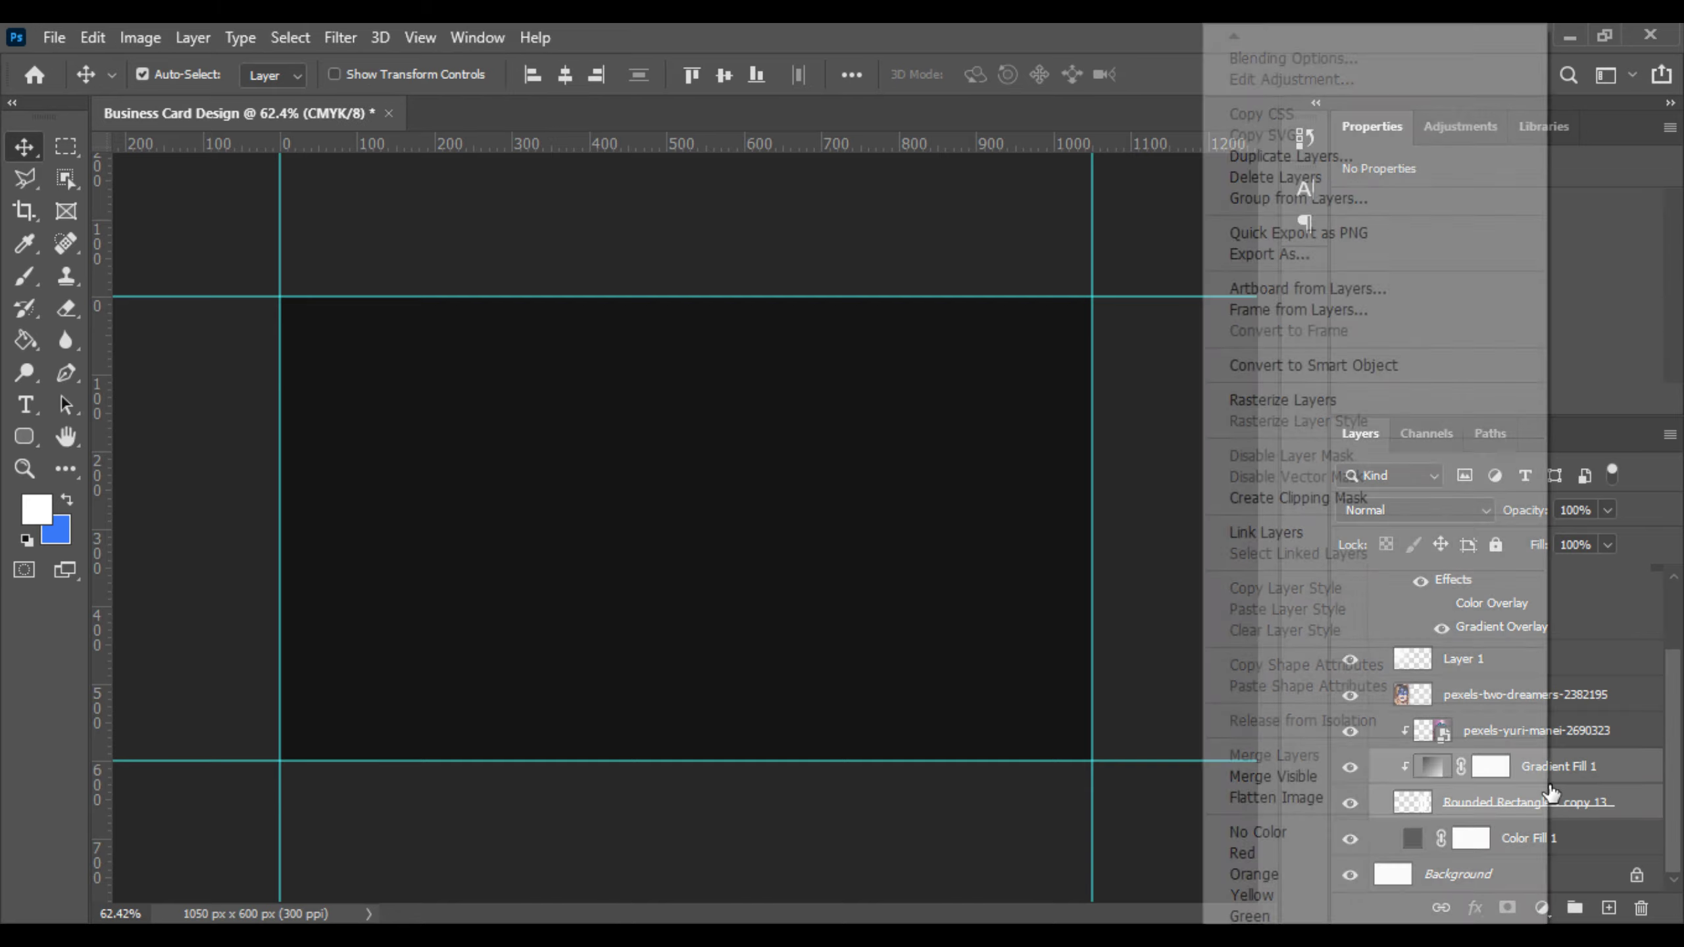
pyautogui.click(1584, 793)
pyautogui.keyDown('alt'); pyautogui.click(1576, 784); pyautogui.keyUp('alt')
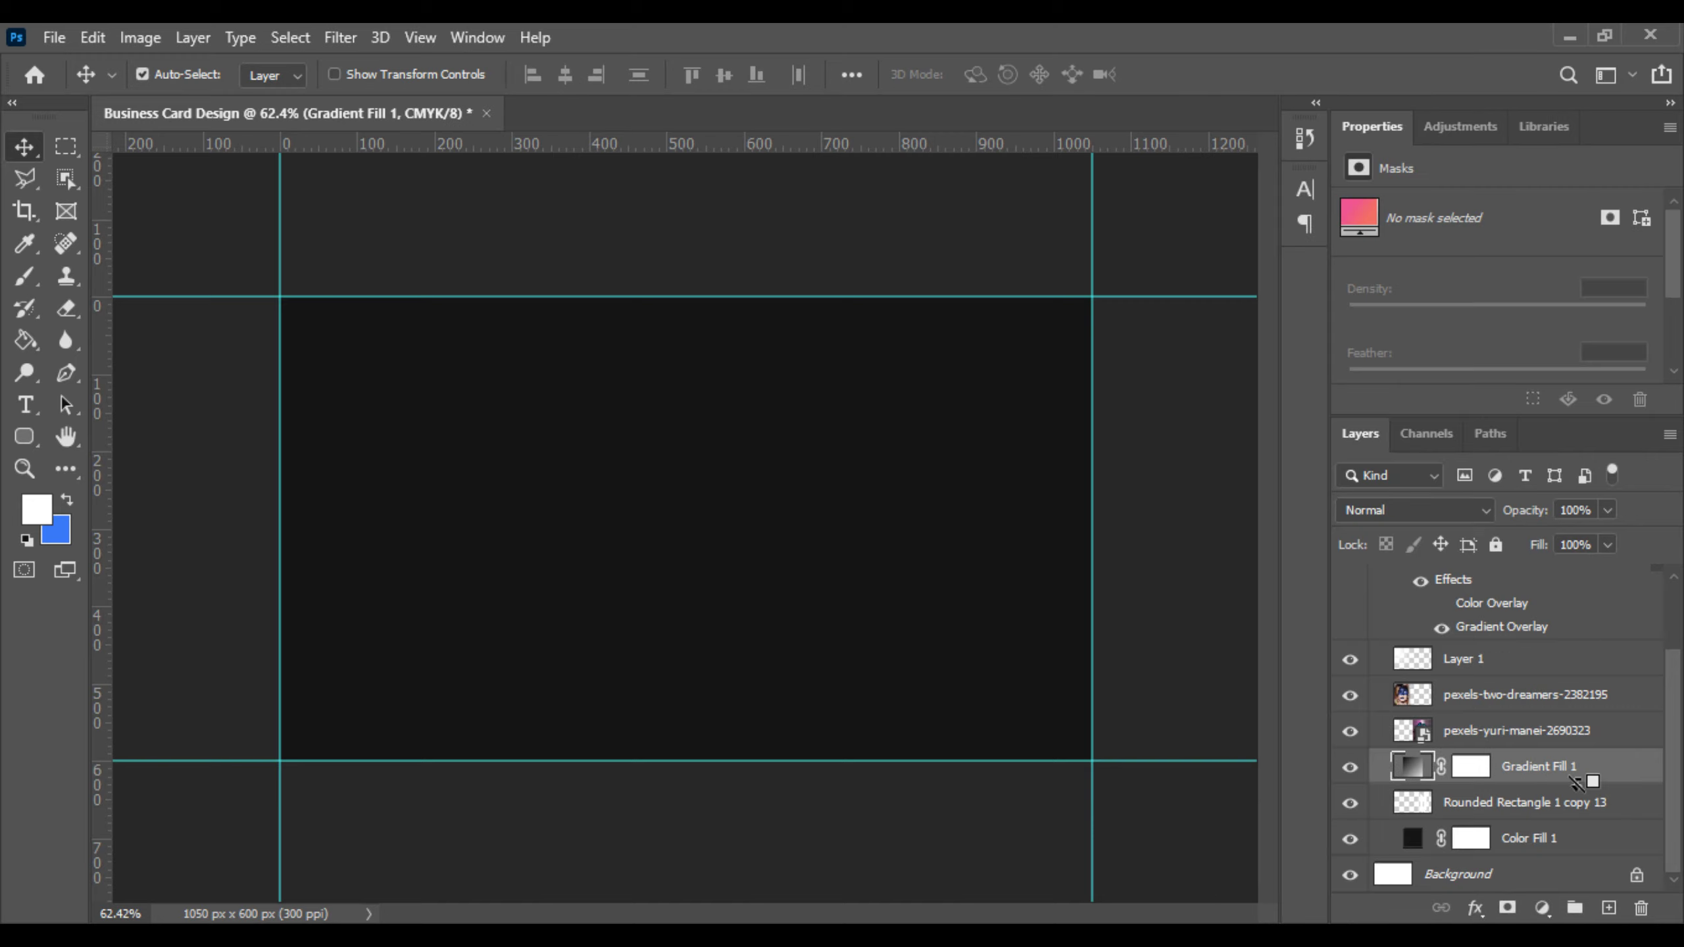
pyautogui.keyDown('alt'); pyautogui.click(1576, 783); pyautogui.keyUp('alt')
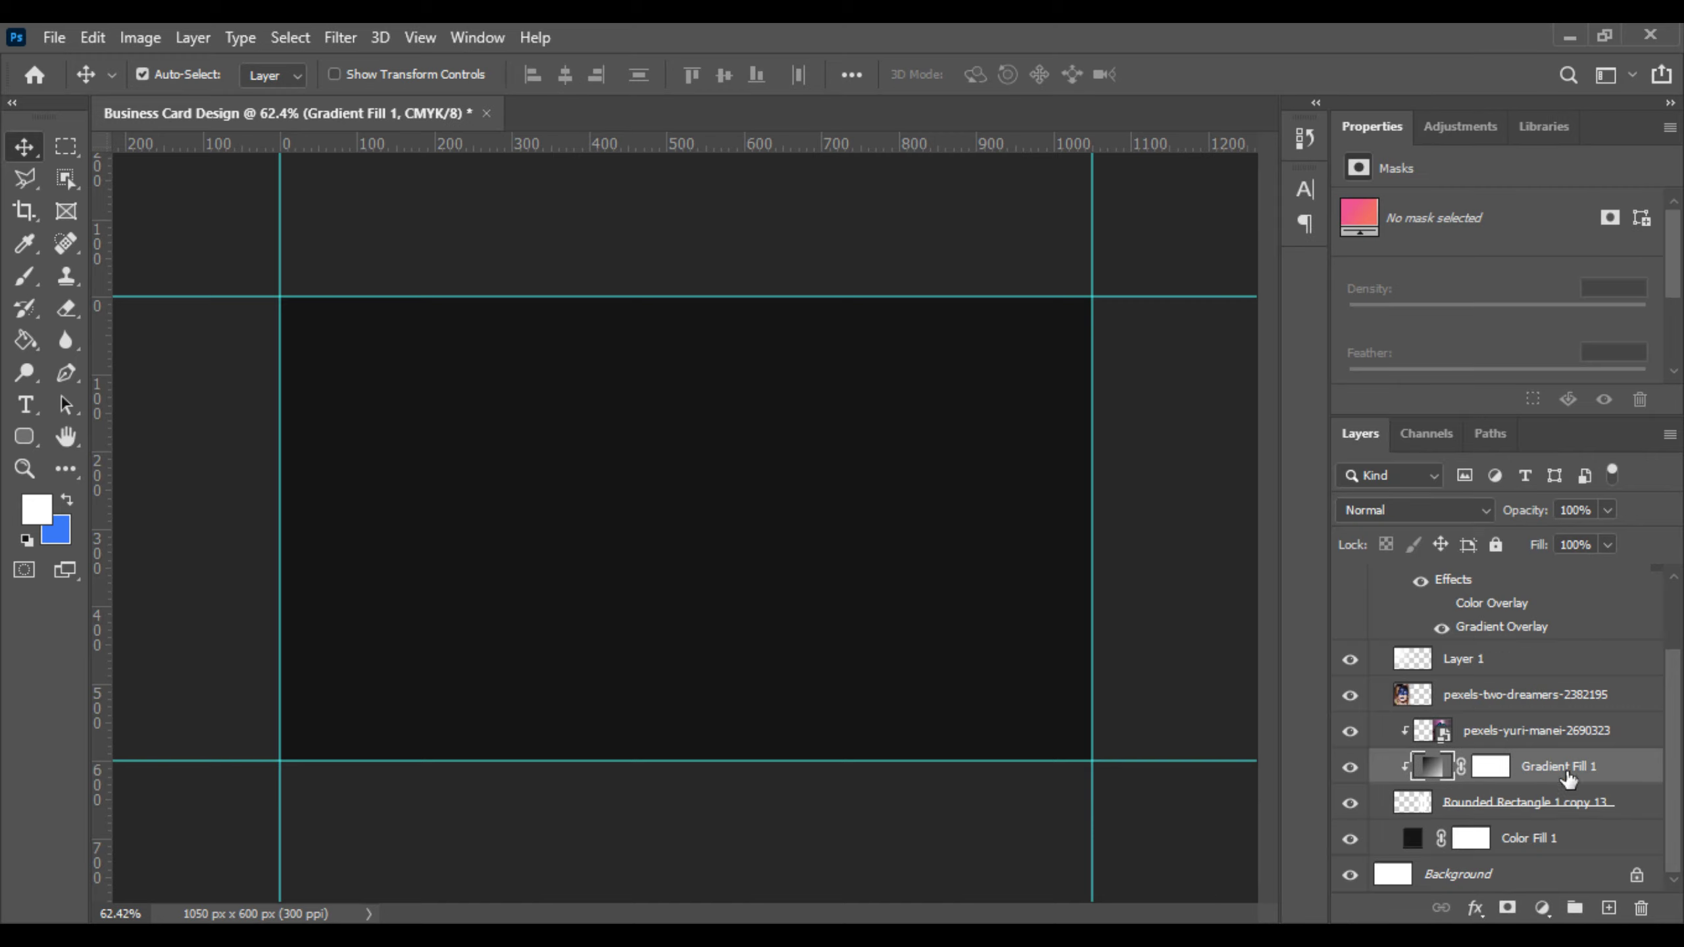
# Step: Duplicate the vertical bars layer and Gradient Fill 1 to the top of the layer stack, and clip the gradient copy to the bars
pyautogui.scroll(1, 1525, 663)
pyautogui.scroll(1, 1566, 504)
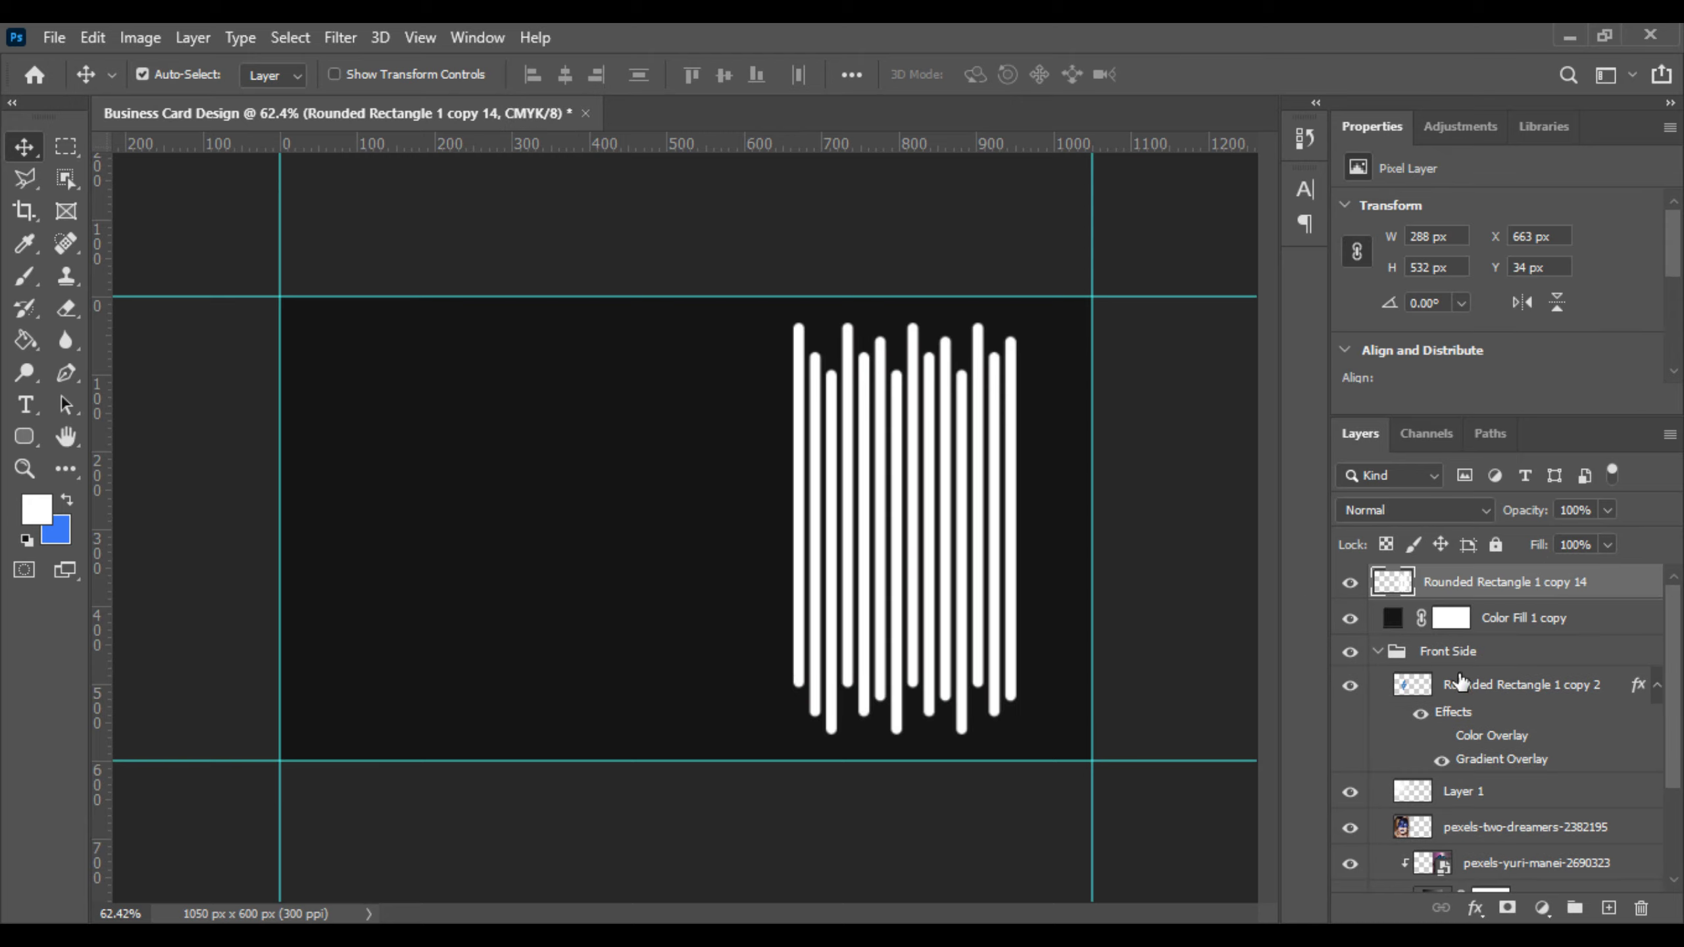
pyautogui.scroll(-3, 1461, 681)
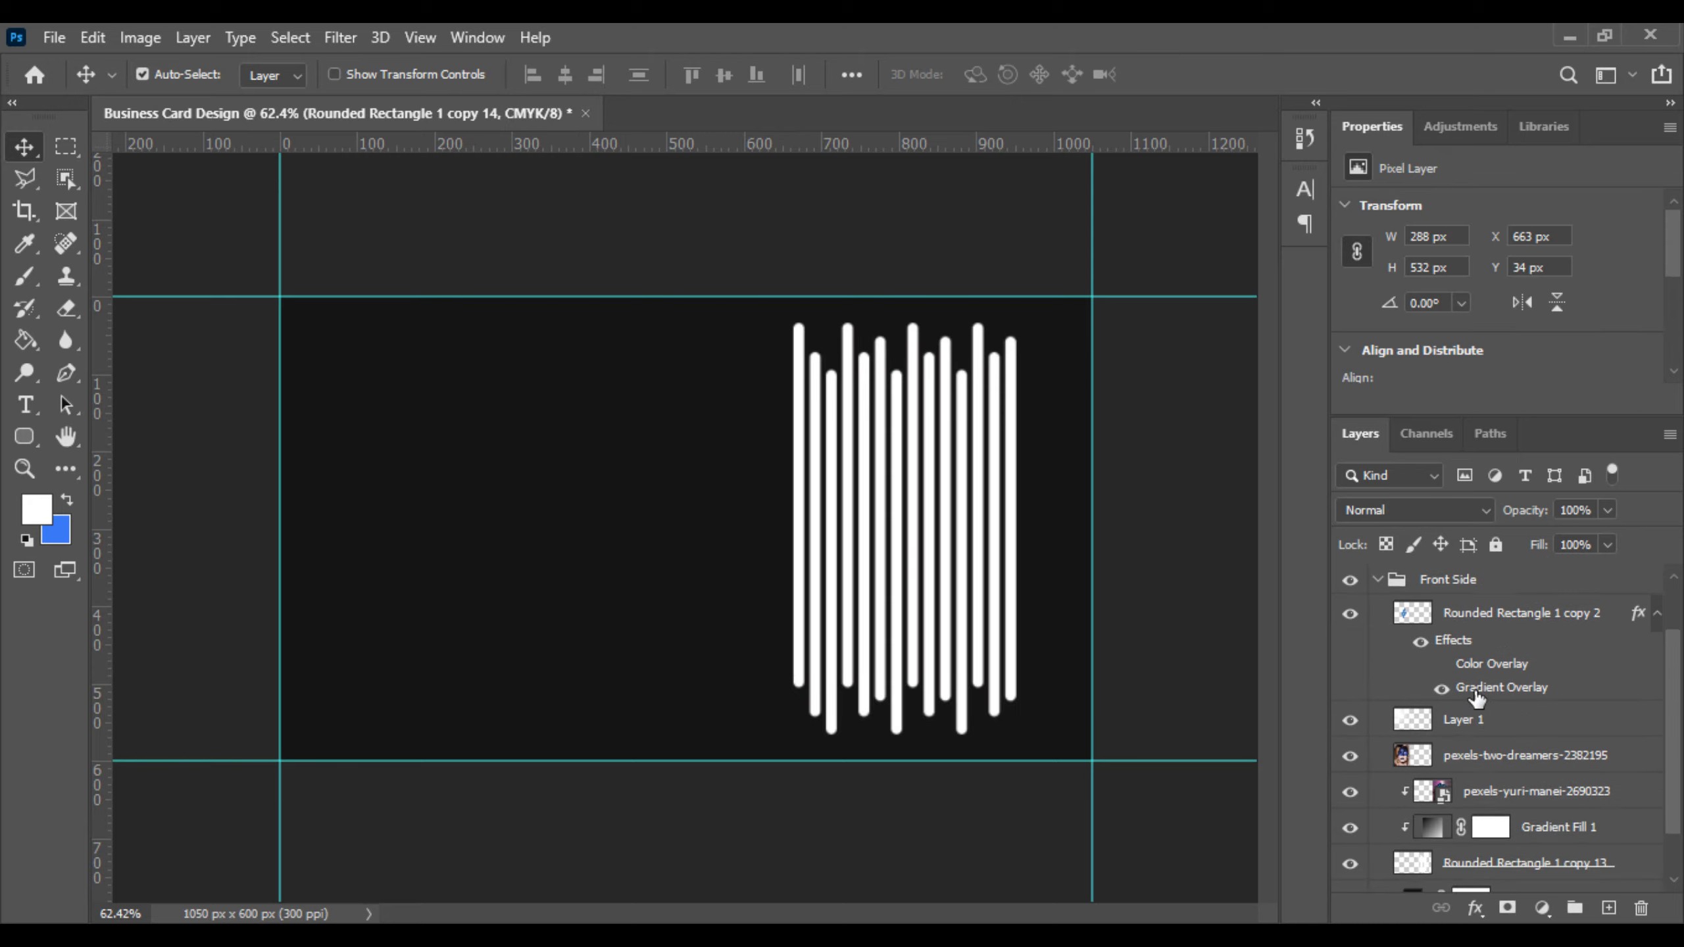
pyautogui.click(1554, 770)
pyautogui.moveTo(1555, 770); pyautogui.dragTo(1550, 569)
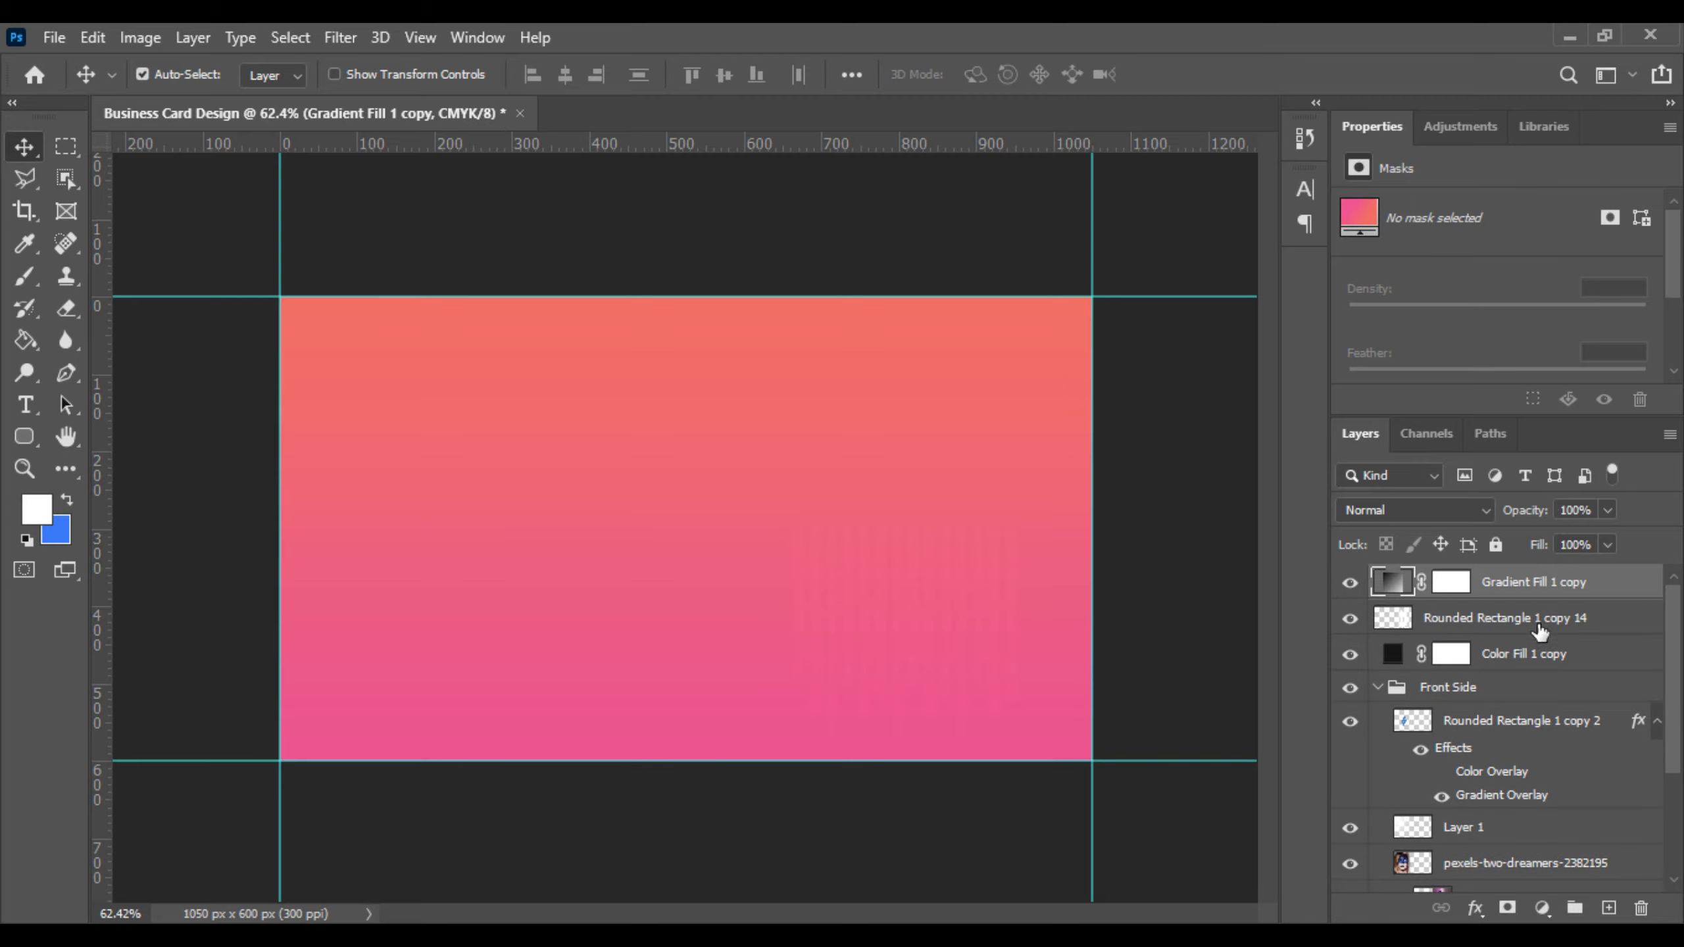
pyautogui.rightClick(1512, 587)
pyautogui.click(1250, 500)
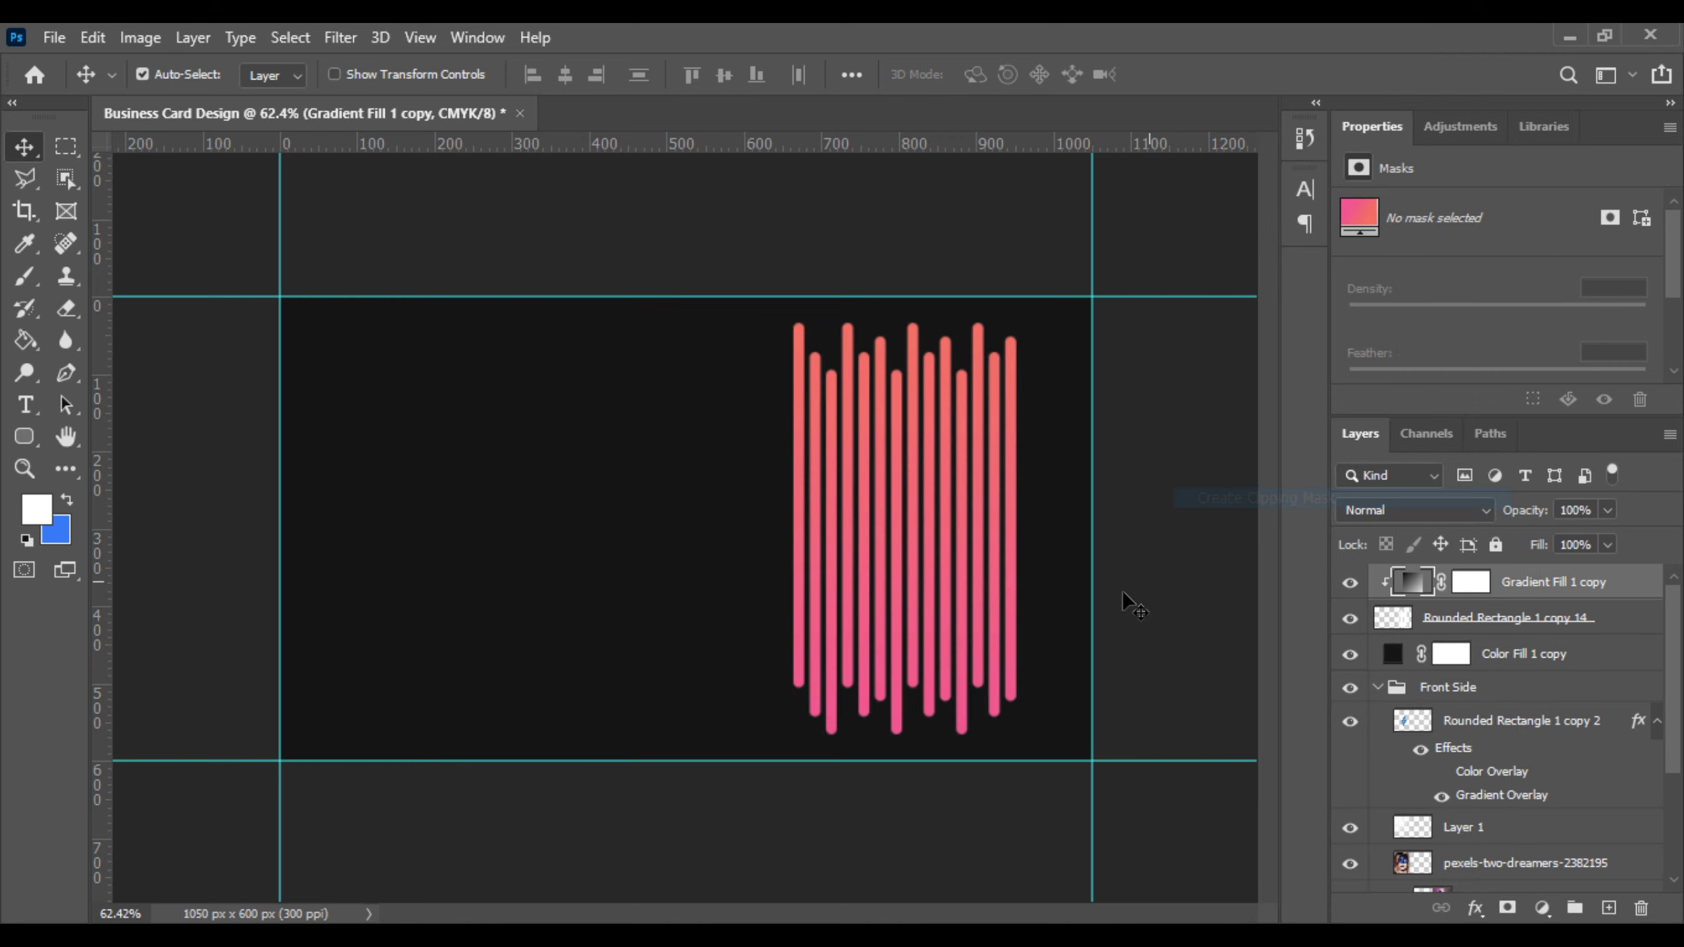
# Step: Select the copied bars and gradient layers, rotate them about -35°, enlarge them slightly, and place them running off the card's lower-right corner
pyautogui.click(1258, 642)
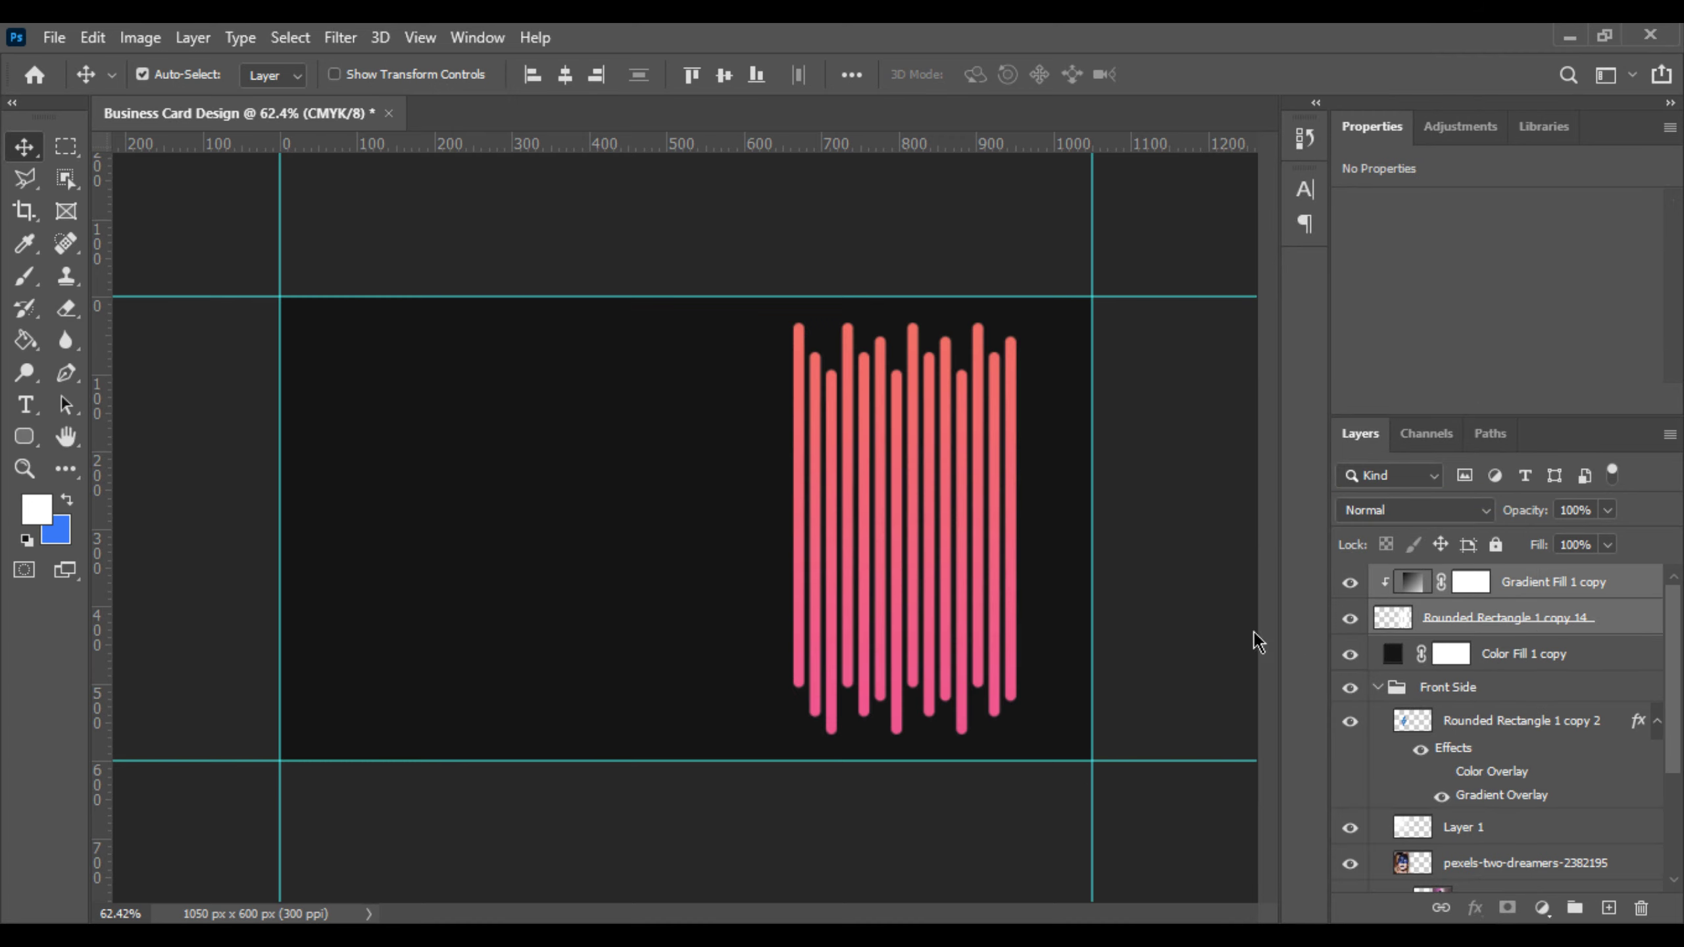
pyautogui.press('ctrl')
pyautogui.hotkey('ctrl', 't')
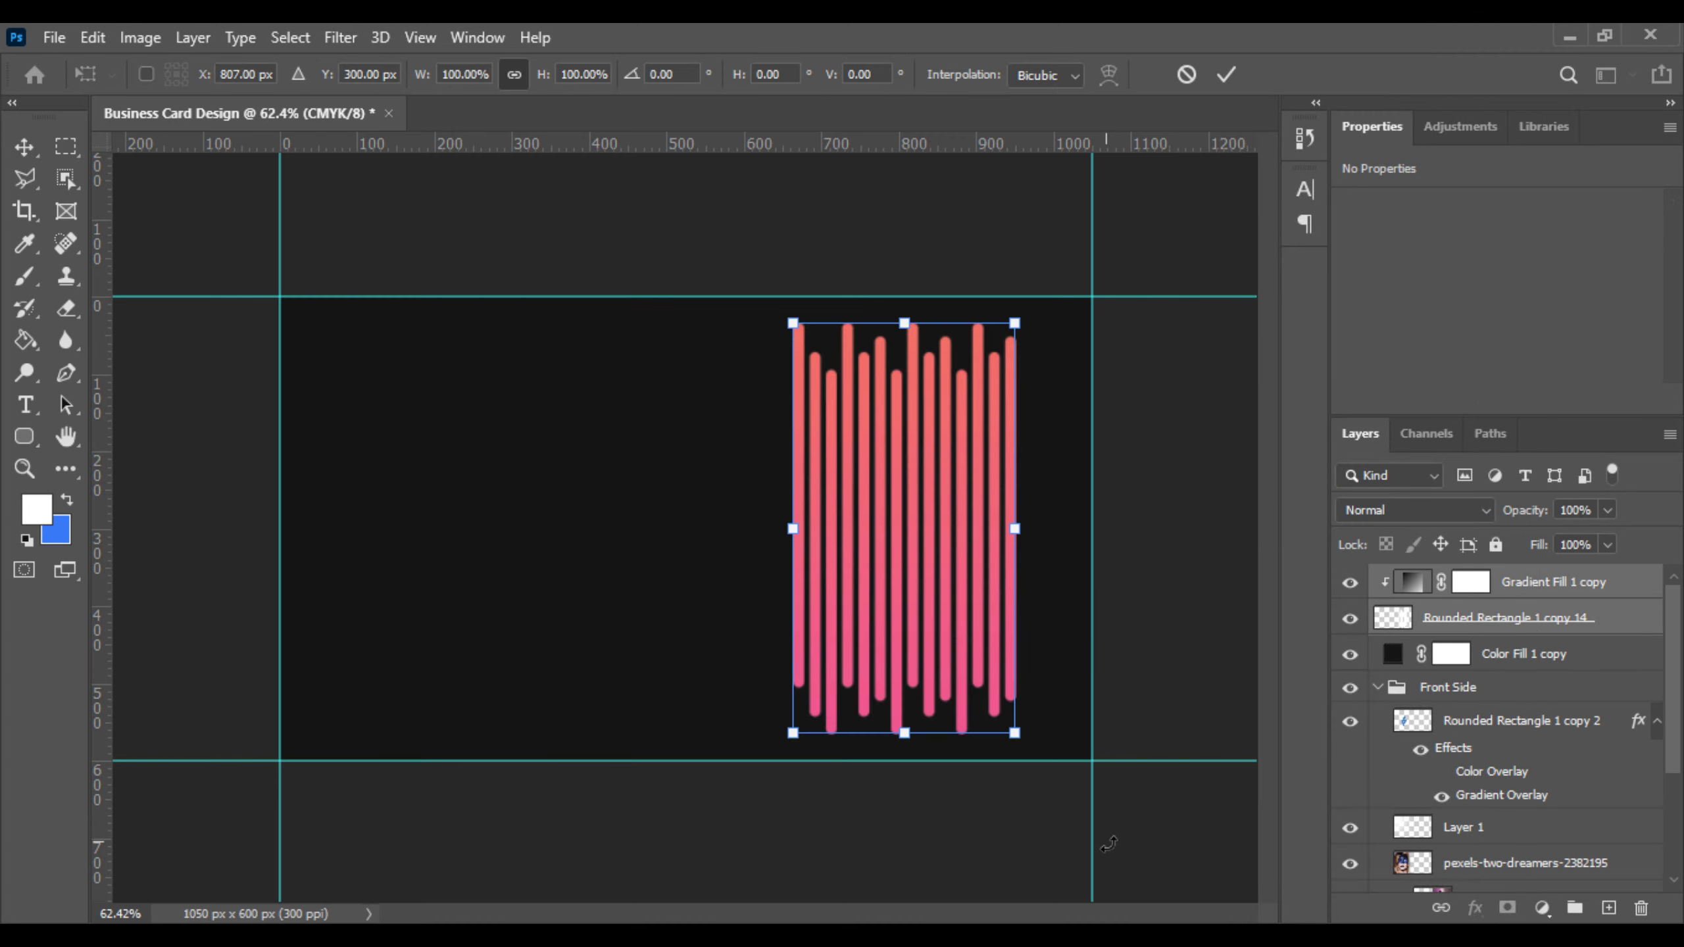
pyautogui.moveTo(1109, 845); pyautogui.dragTo(1253, 670)
pyautogui.moveTo(925, 640); pyautogui.dragTo(1053, 709)
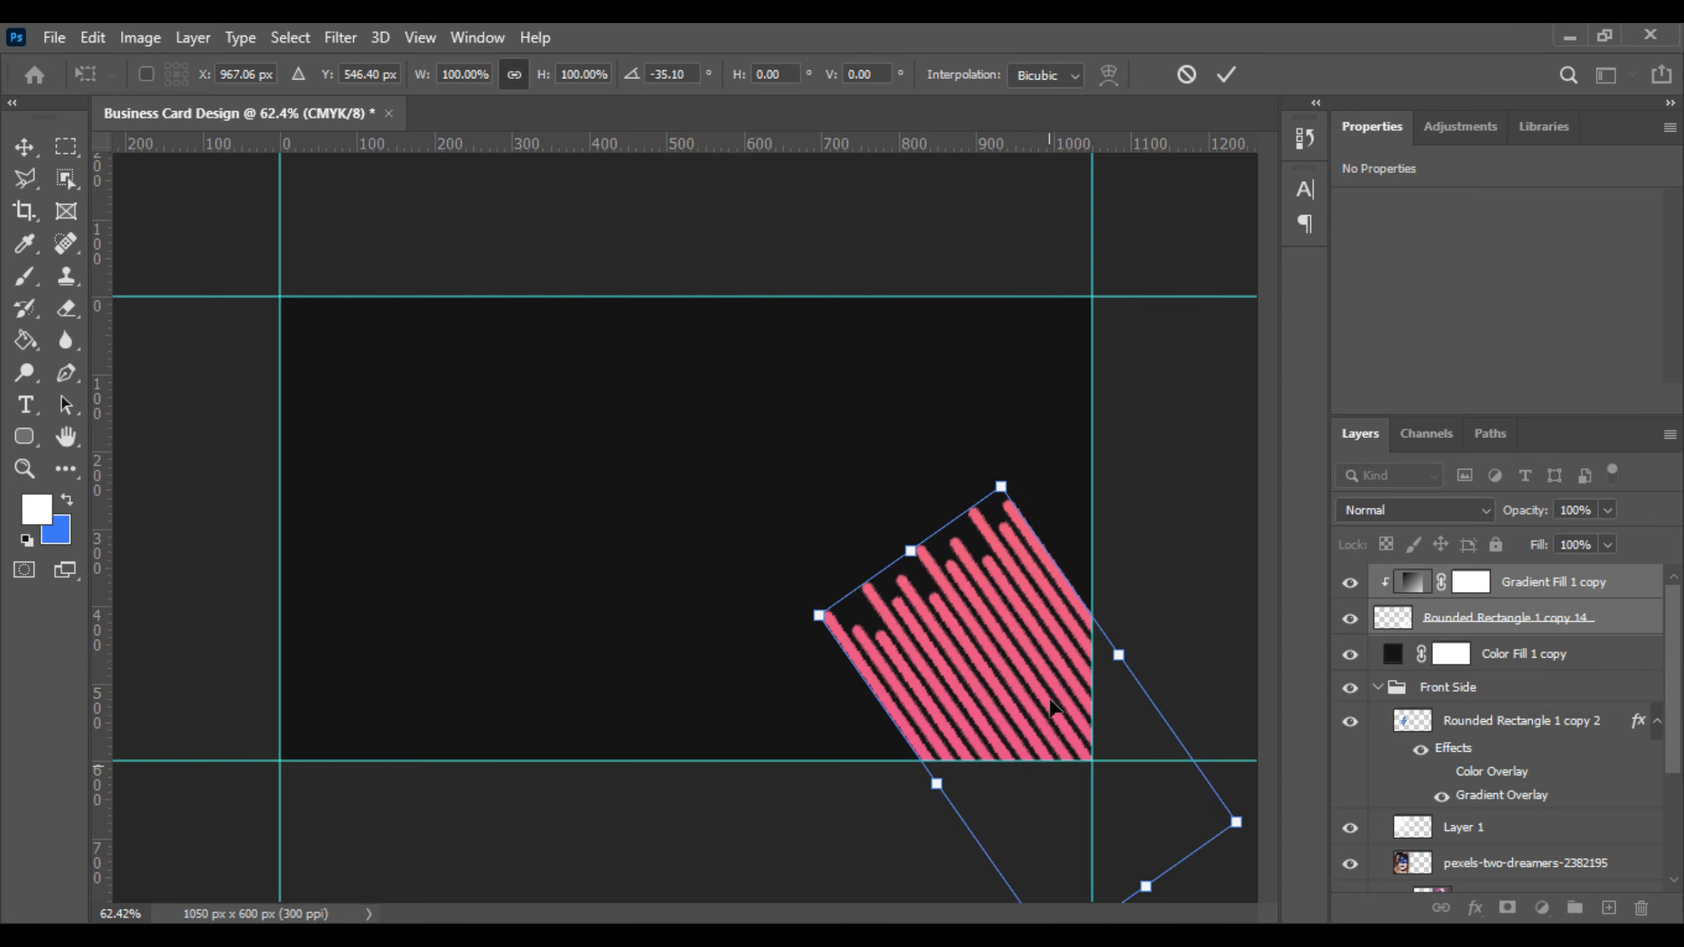
pyautogui.moveTo(1005, 494); pyautogui.dragTo(1002, 446)
pyautogui.moveTo(1007, 562)
pyautogui.mouseDown()
pyautogui.moveTo(1038, 605)
pyautogui.moveTo(1025, 586)
pyautogui.mouseUp()
pyautogui.press('Return')
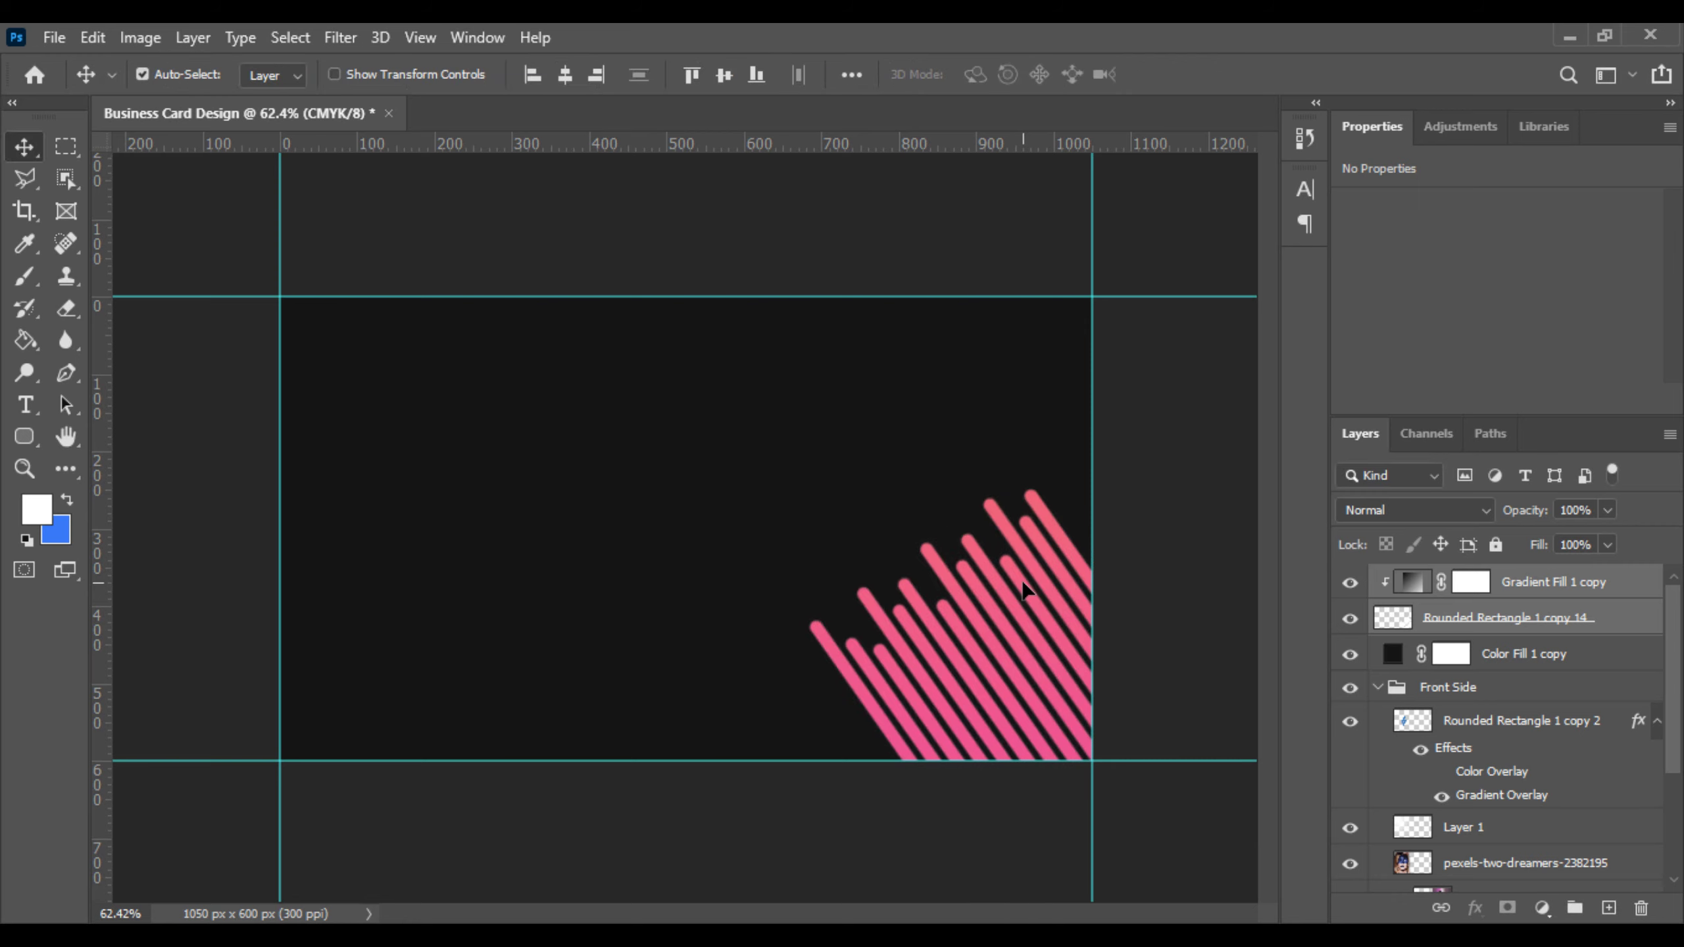
# Step: Embed the pexels-two-dreamers-2382195 photo, position it over the diagonal bars in the card's lower-right corner, and clip it to them
pyautogui.scroll(3, 1024, 586)
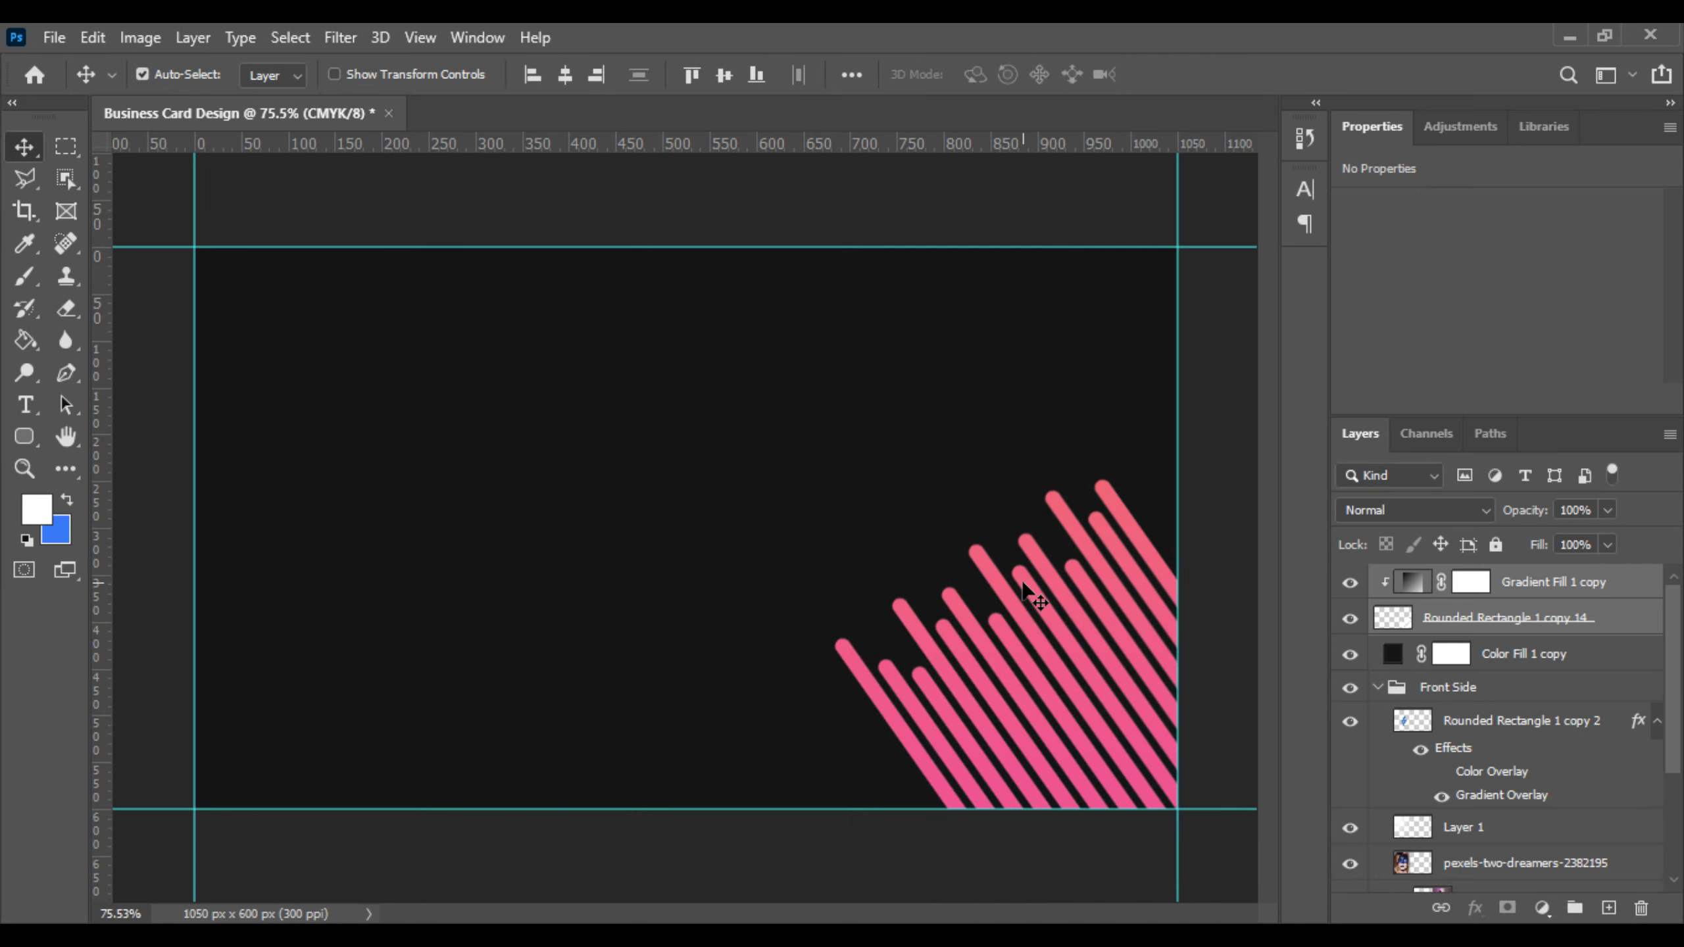
pyautogui.click(54, 37)
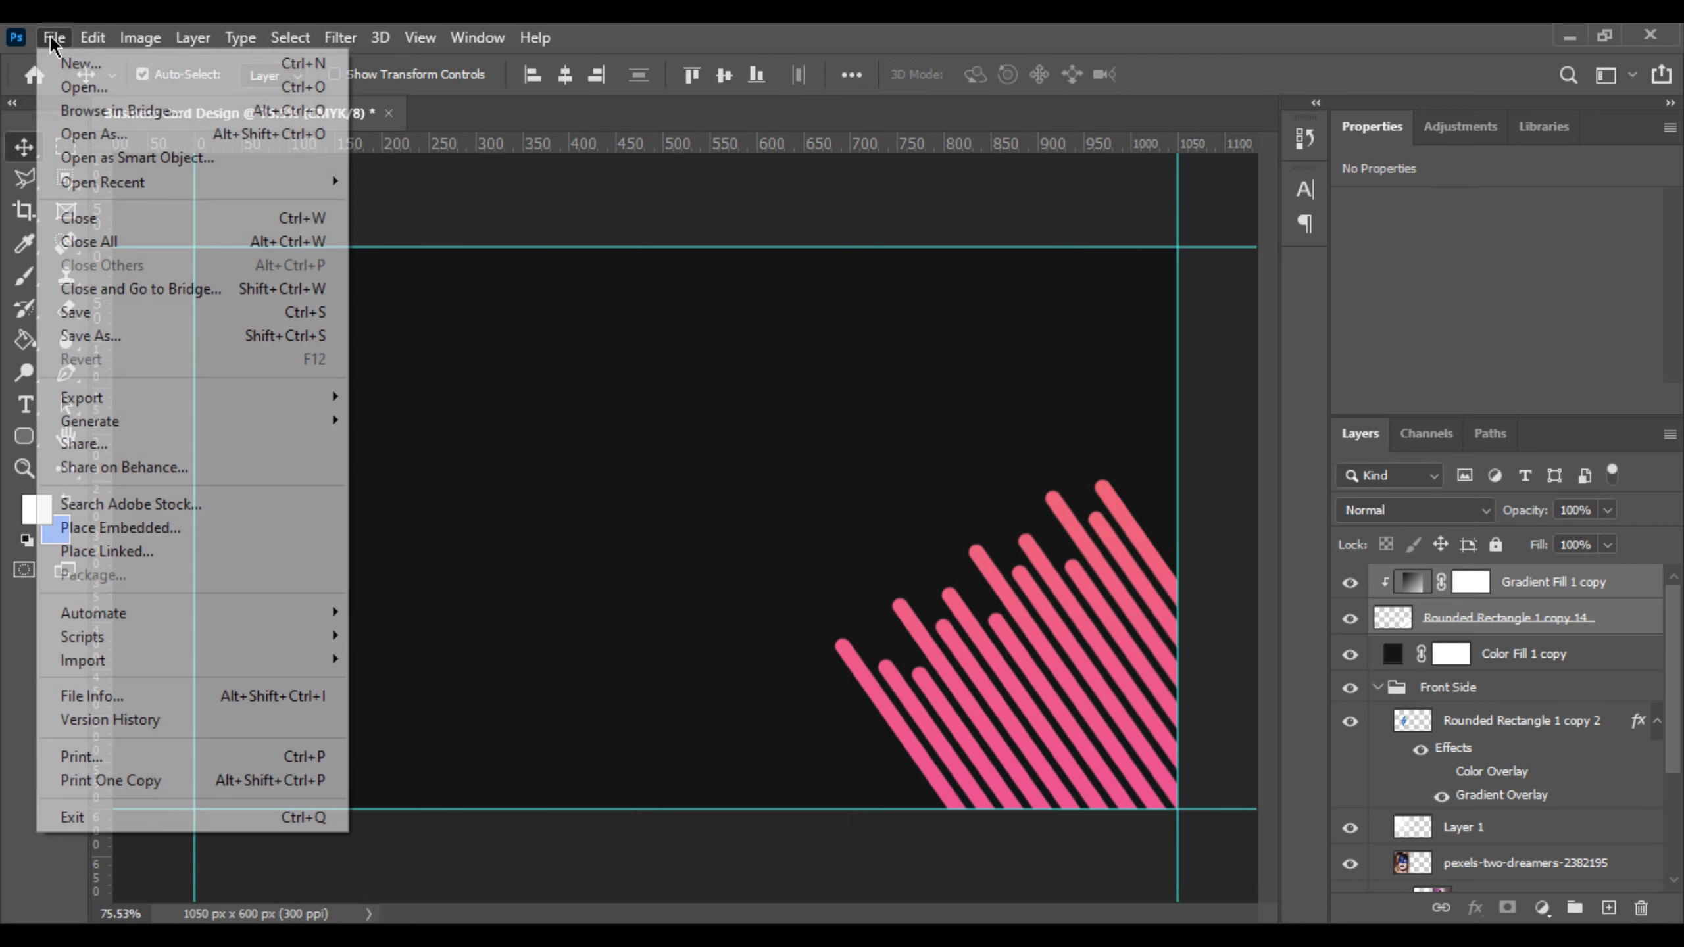
pyautogui.click(202, 529)
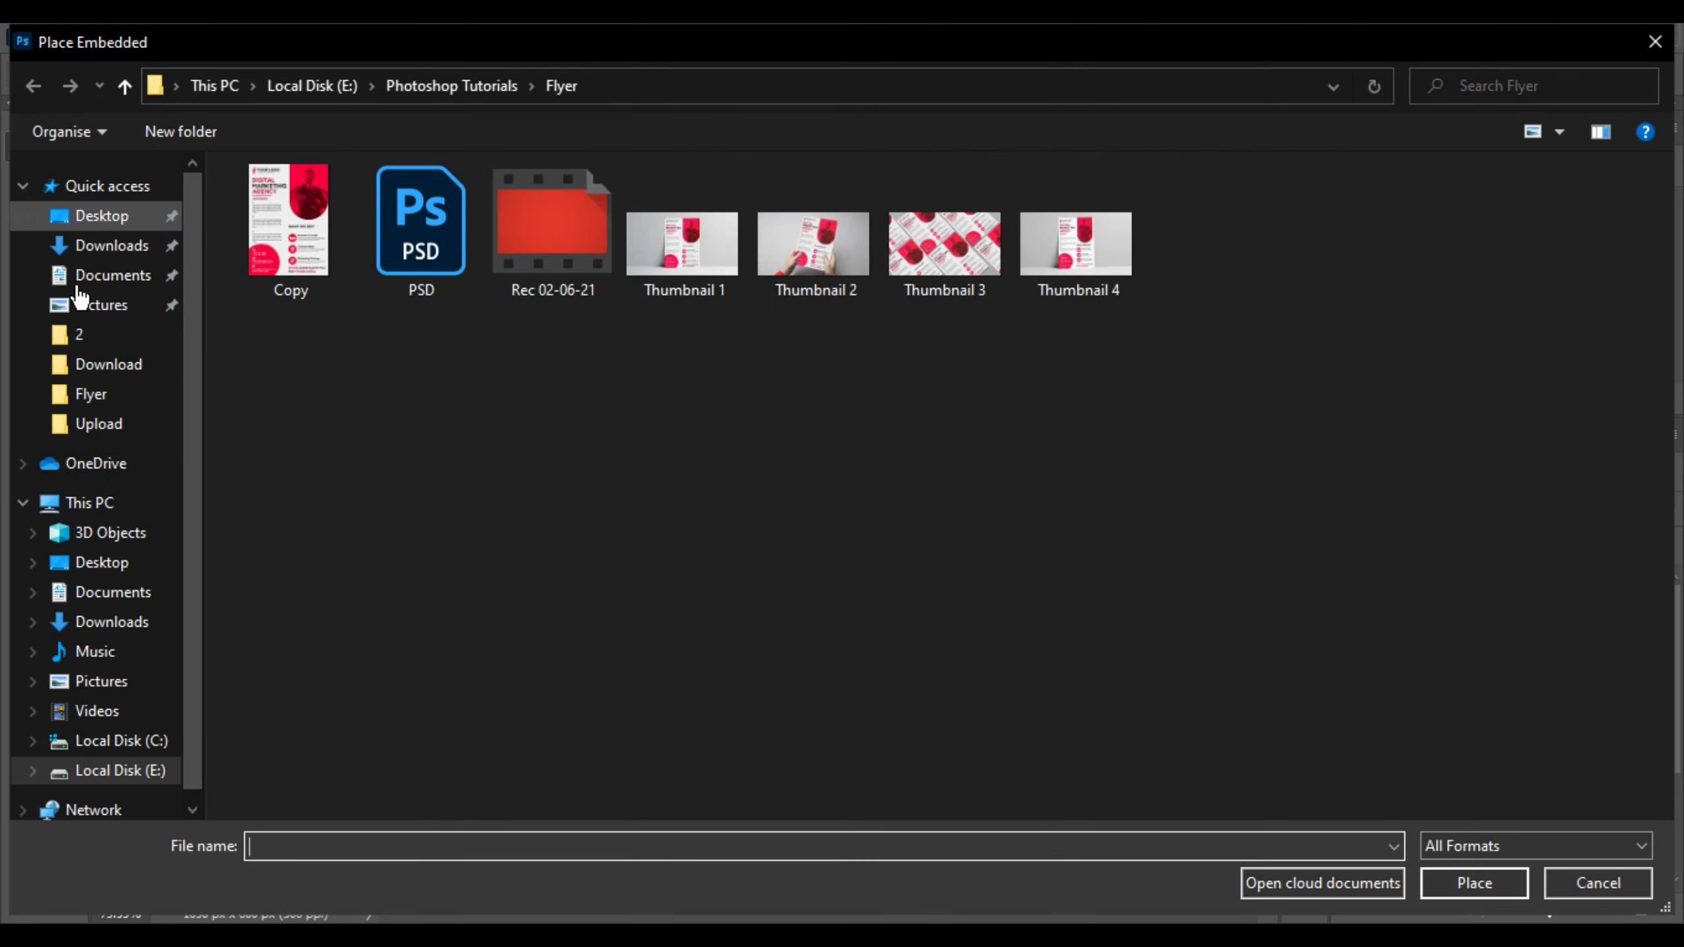
pyautogui.click(119, 435)
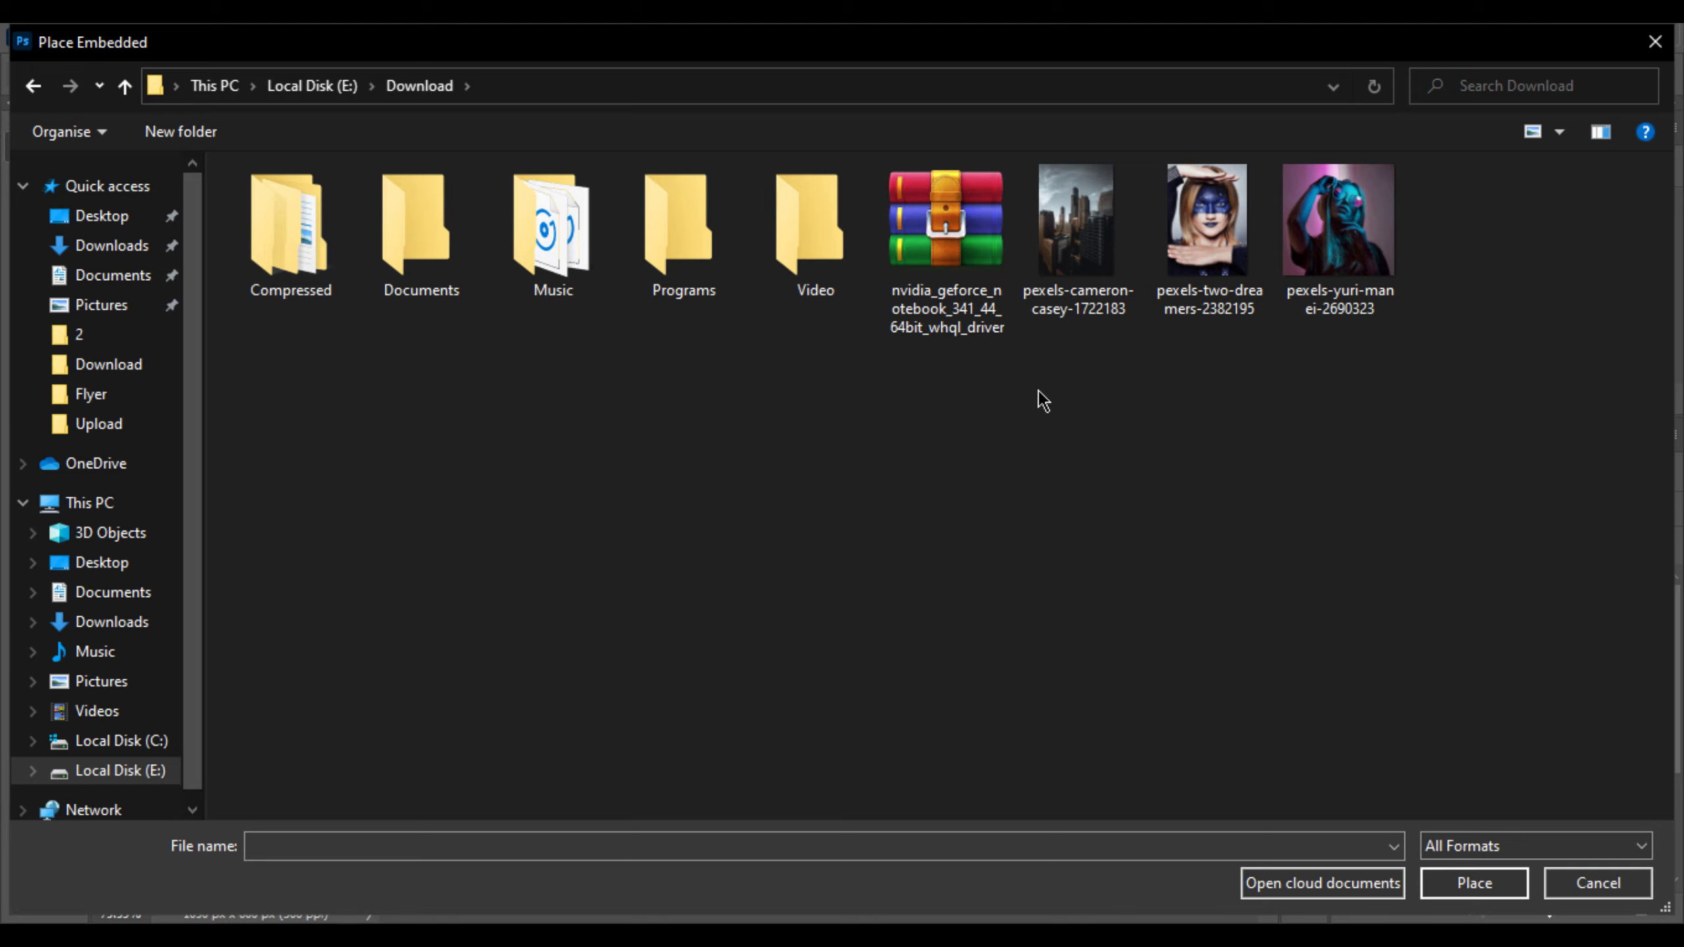
pyautogui.doubleClick(1223, 289)
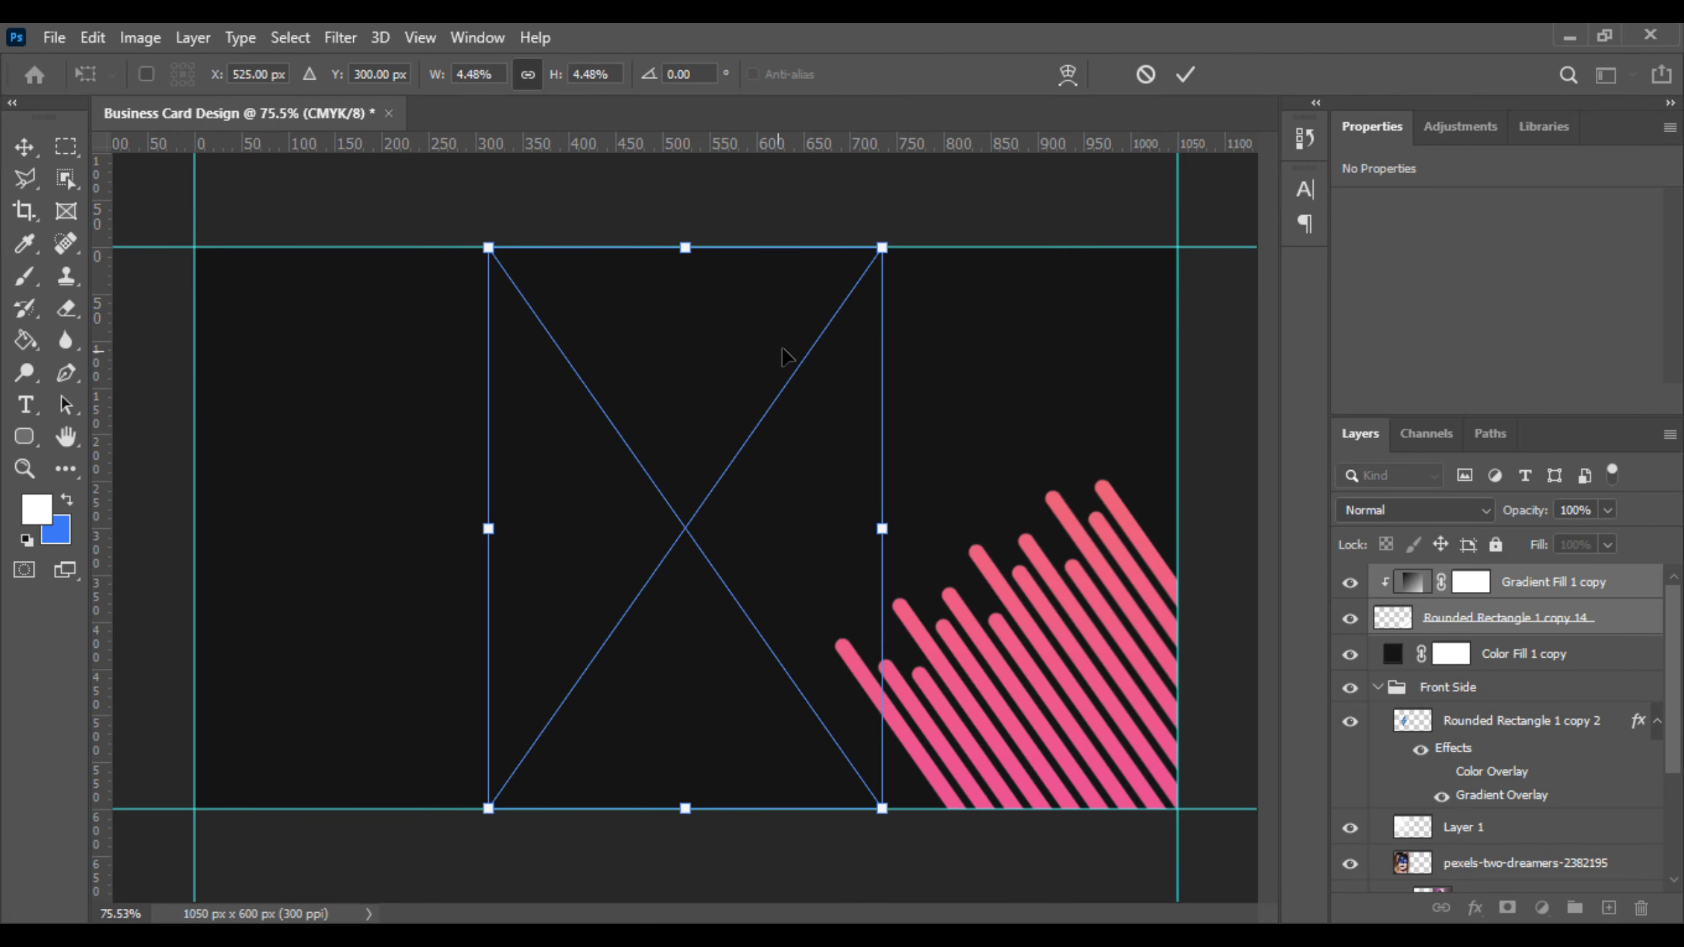
pyautogui.moveTo(741, 479); pyautogui.dragTo(1087, 698)
pyautogui.press('Return')
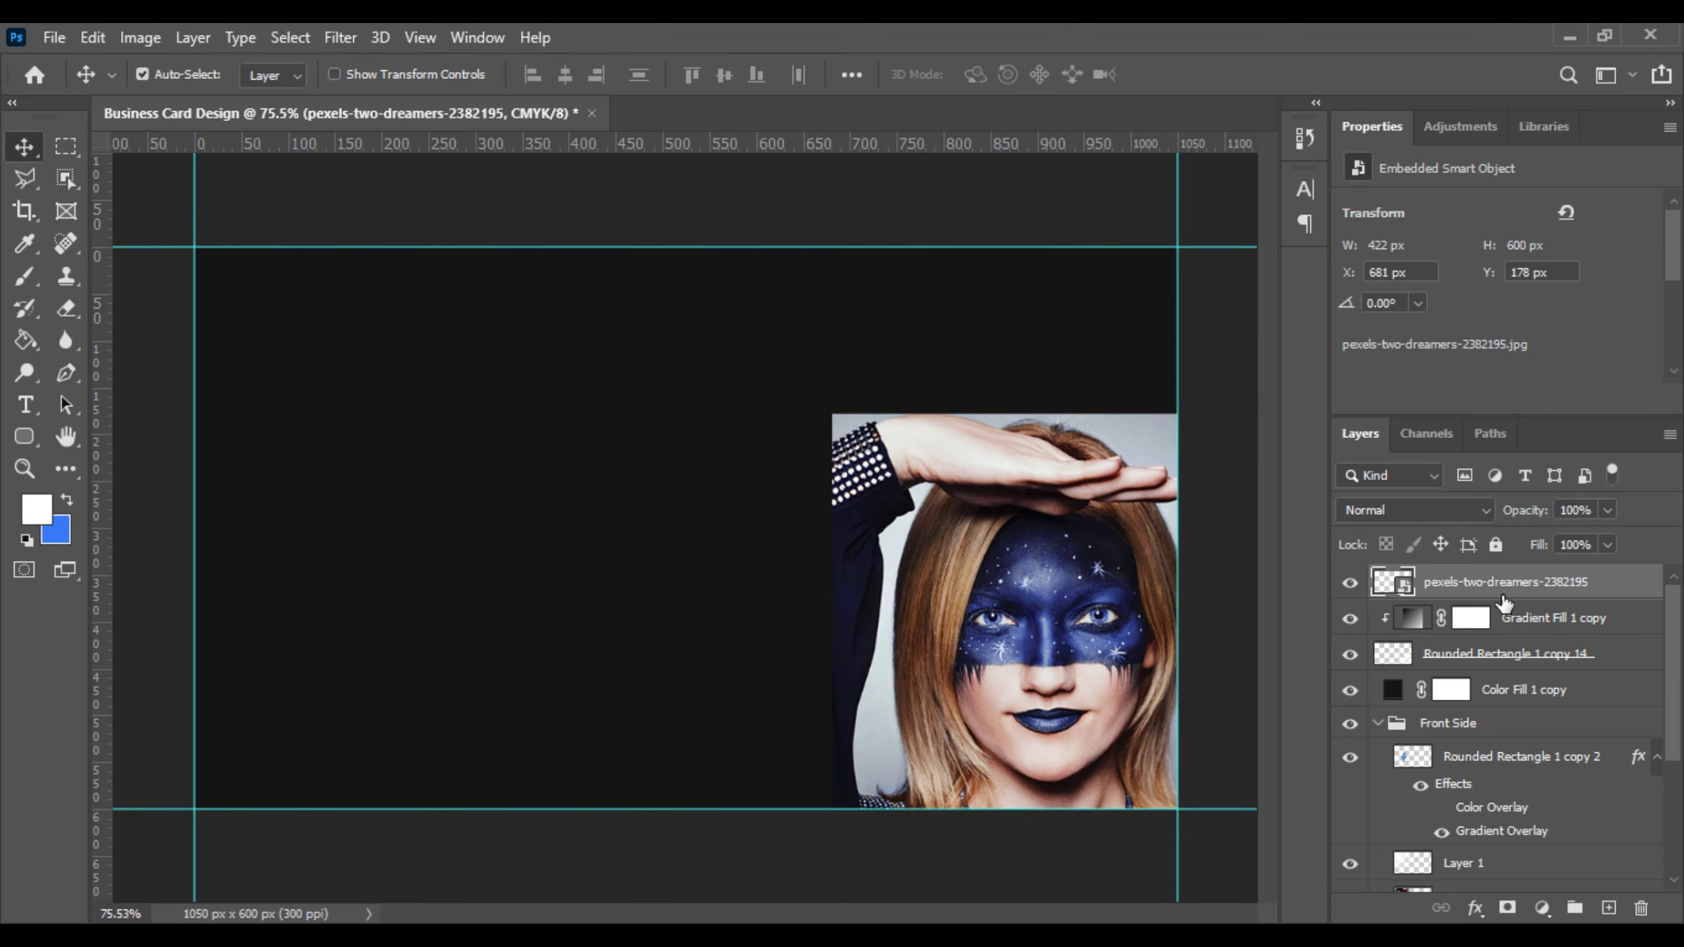
pyautogui.rightClick(1512, 587)
pyautogui.click(1285, 601)
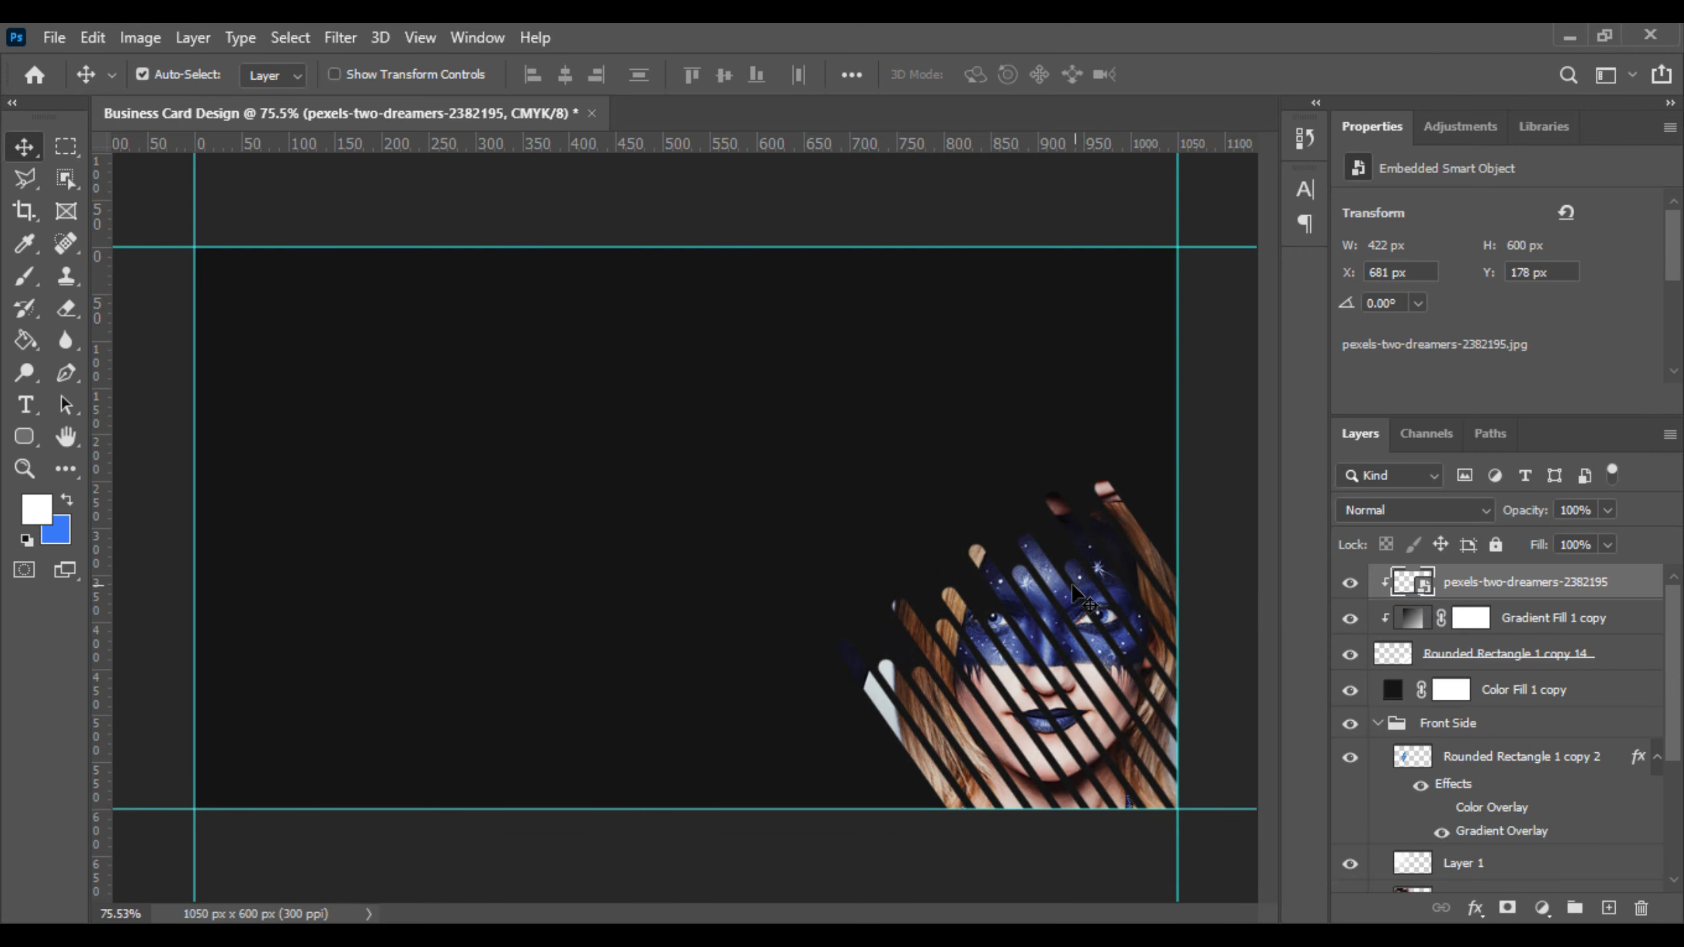
# Step: Blend the clipped portrait photo with the bars' gradient using Multiply at 52% opacity
pyautogui.scroll(2, 844, 550)
pyautogui.click(1401, 509)
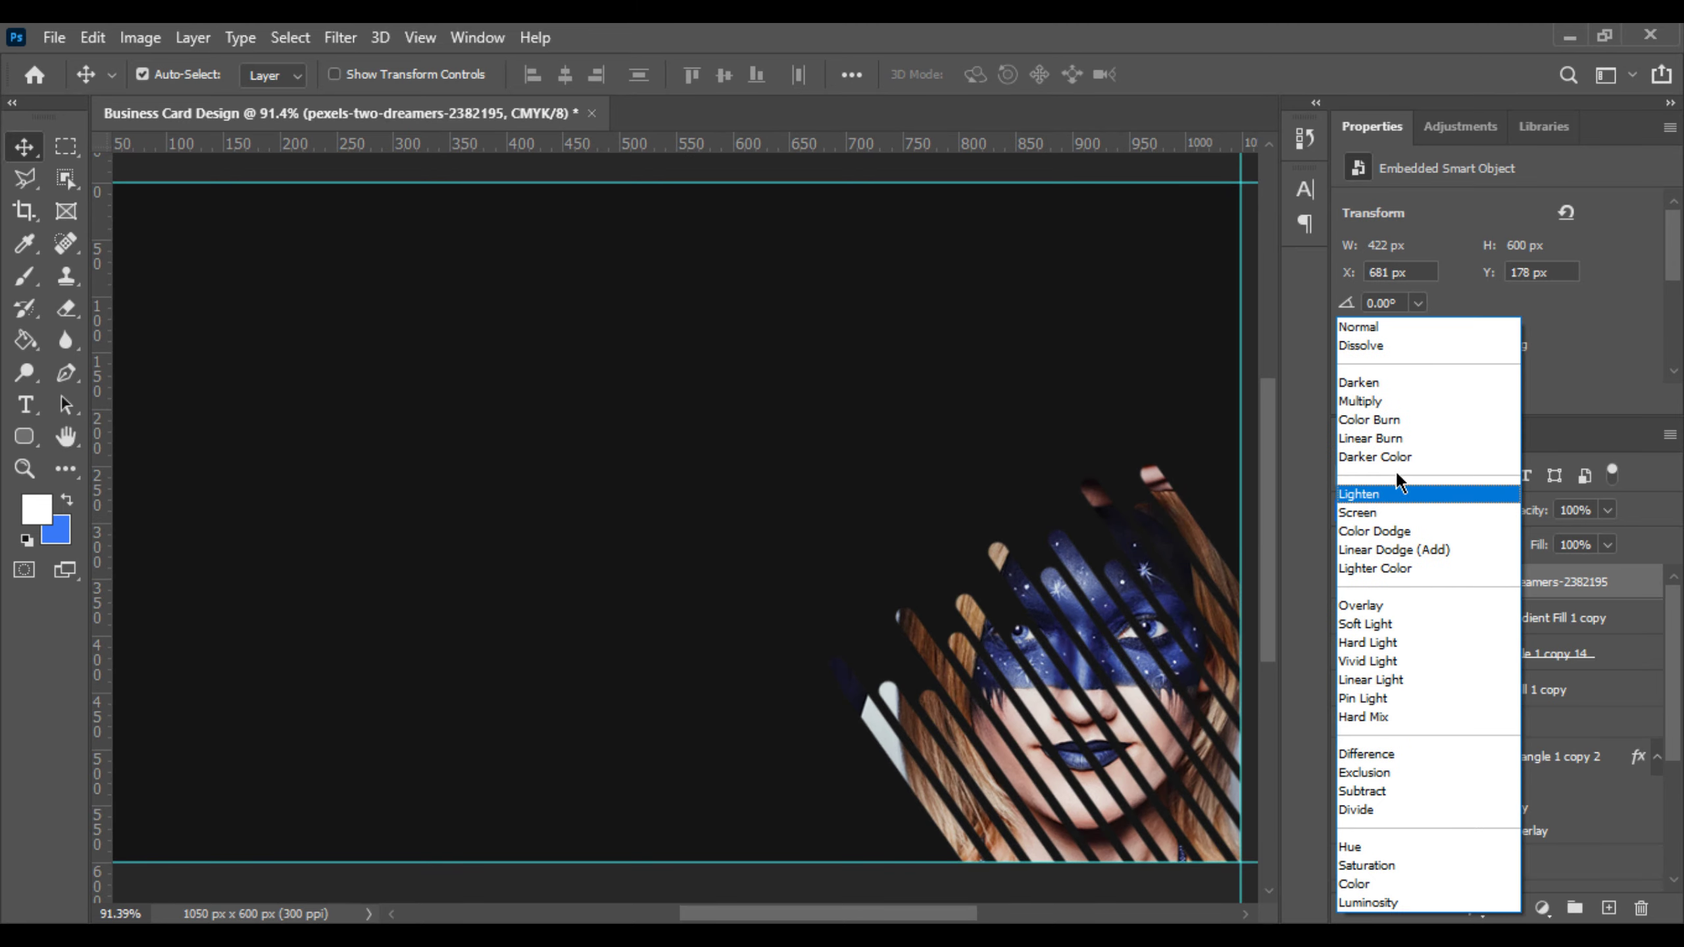
pyautogui.click(1385, 401)
pyautogui.click(1607, 510)
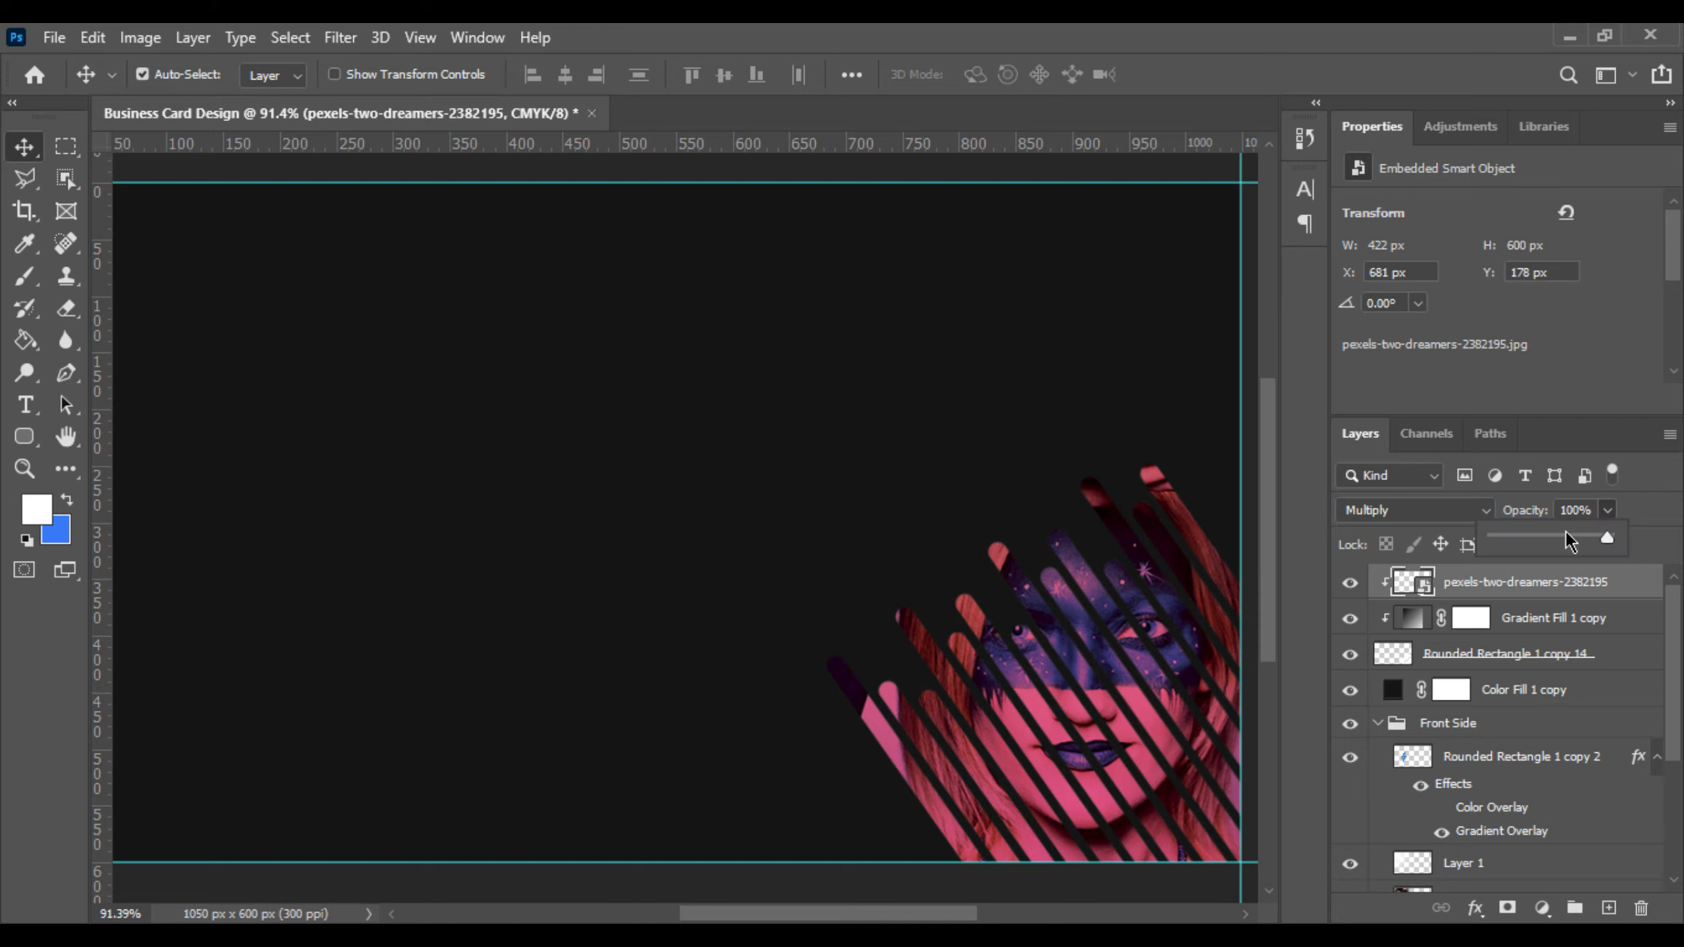
pyautogui.moveTo(1611, 535); pyautogui.dragTo(1537, 539)
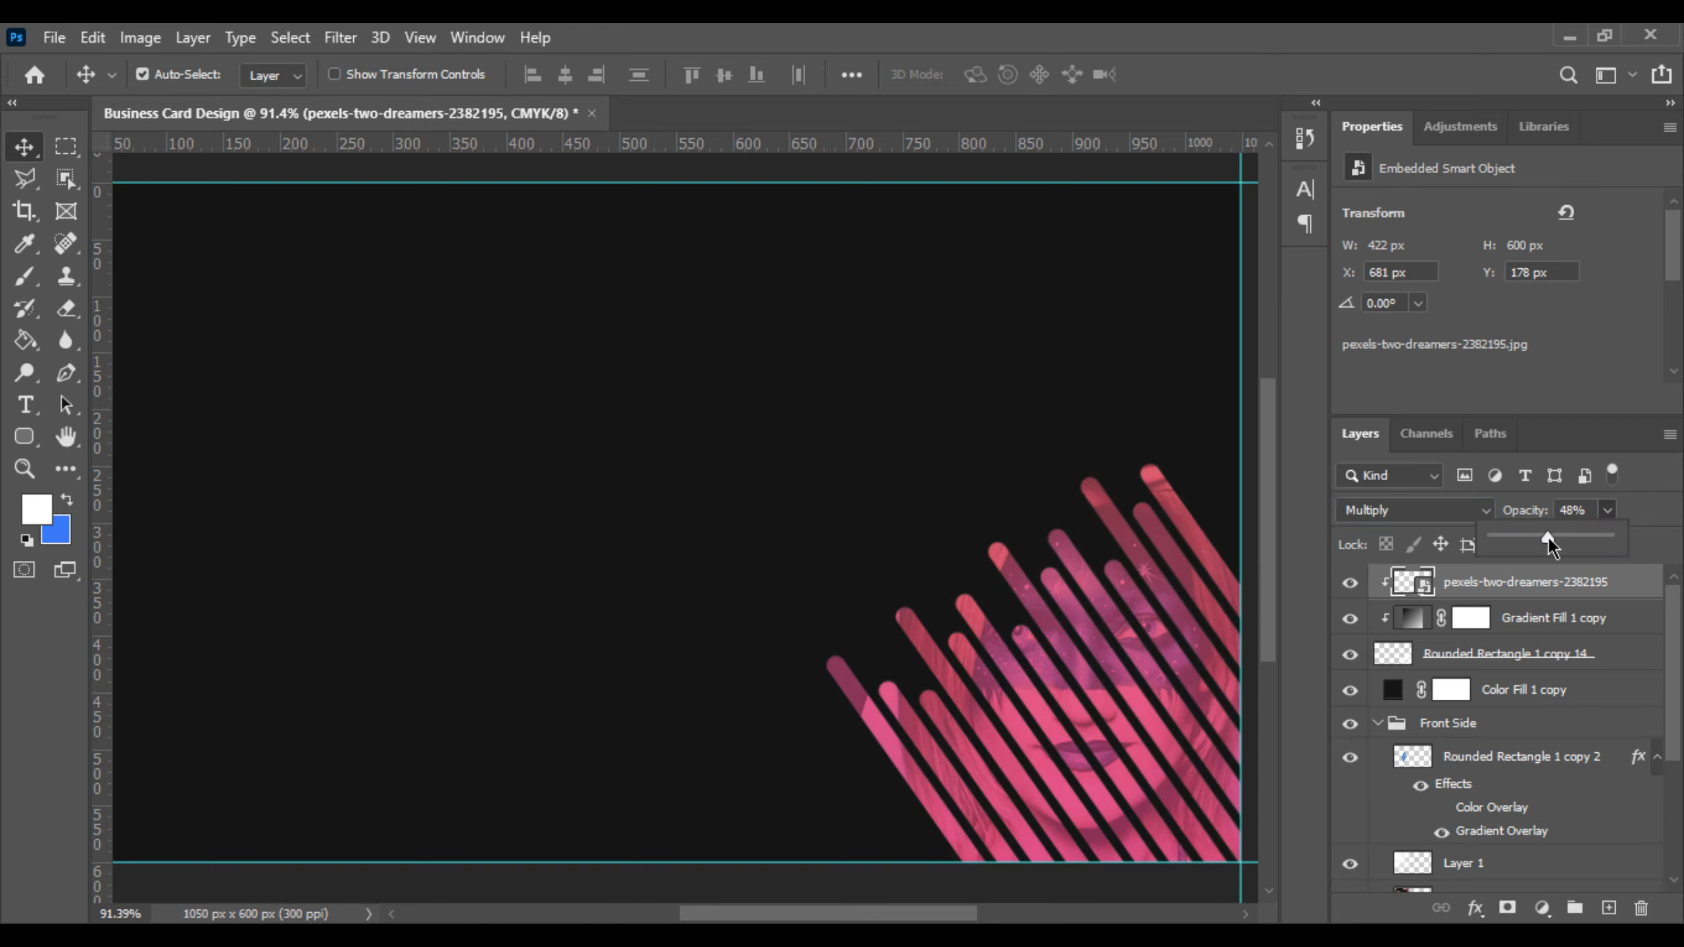
pyautogui.scroll(-1, 803, 520)
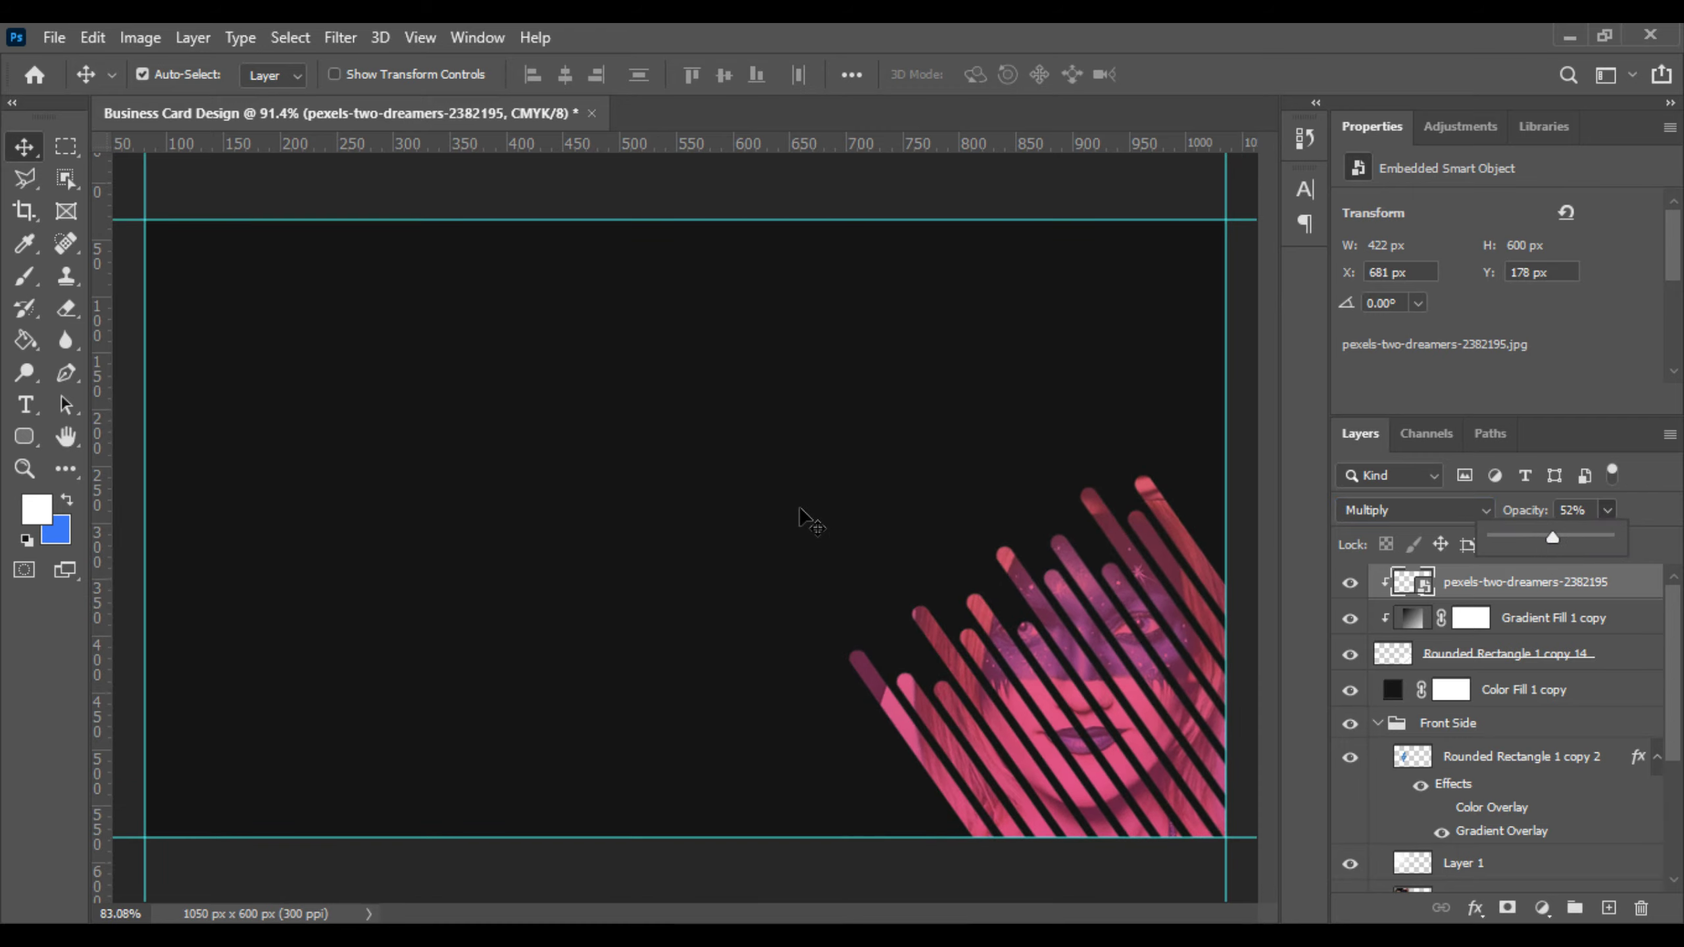
pyautogui.scroll(1, 802, 520)
# Step: Duplicate the Layer 1 glow from the Front Side group to the top of the layer stack, unclipped
pyautogui.scroll(-1, 948, 564)
pyautogui.scroll(-3, 1426, 723)
pyautogui.scroll(-2, 1428, 725)
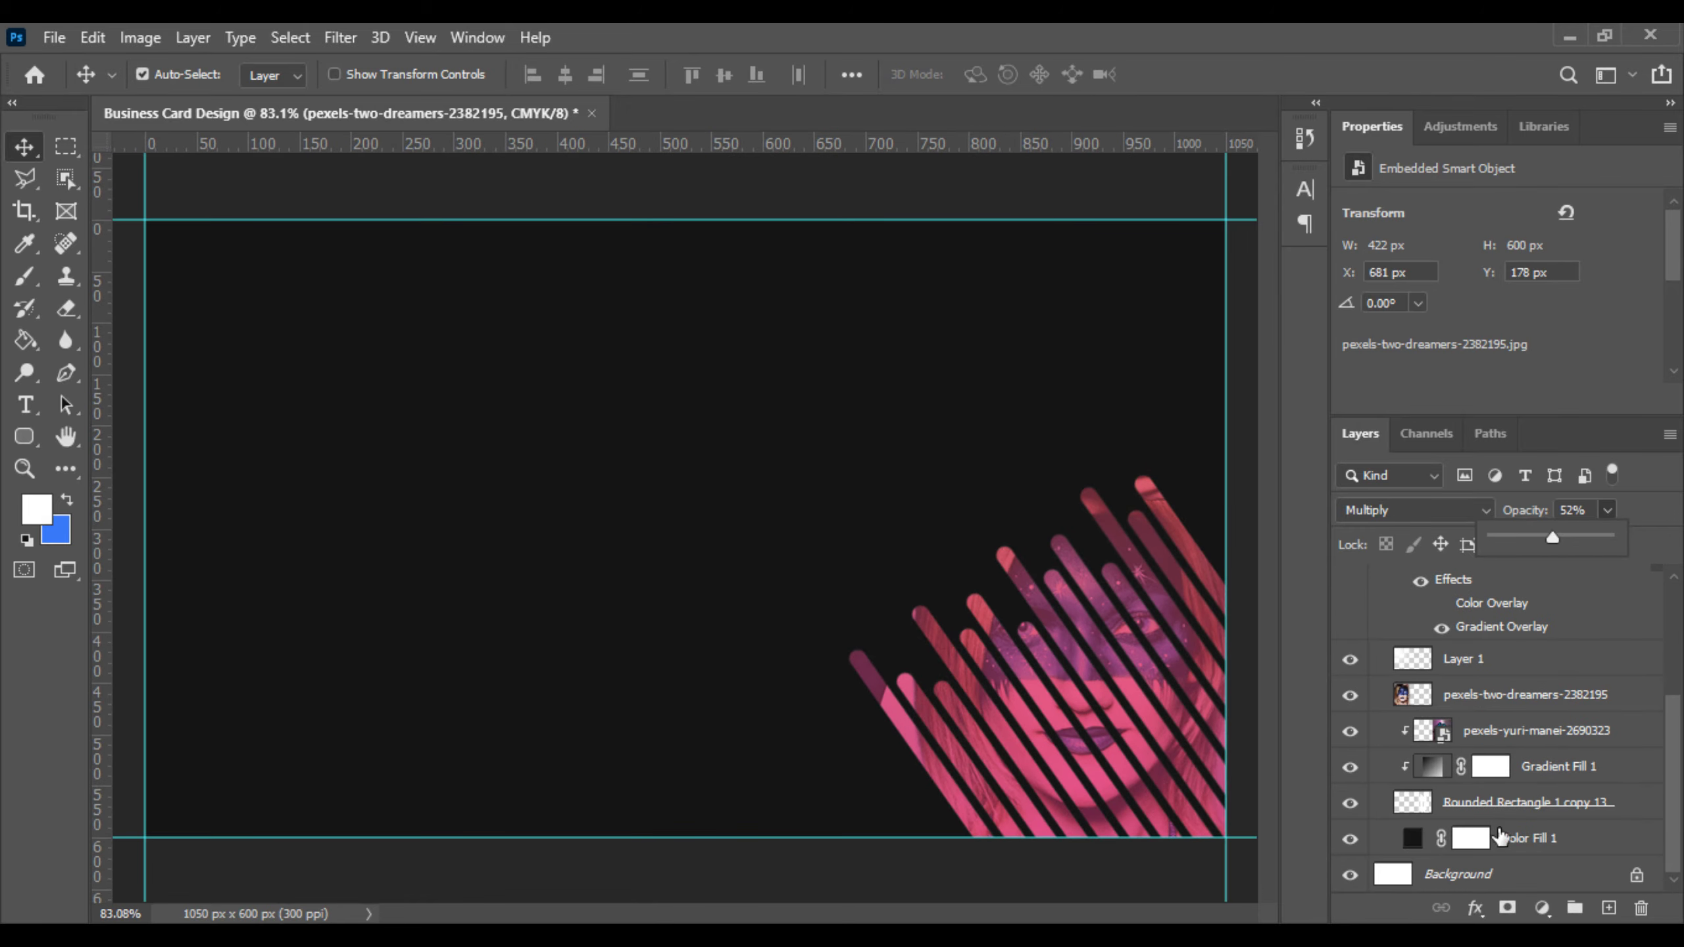
pyautogui.click(1504, 802)
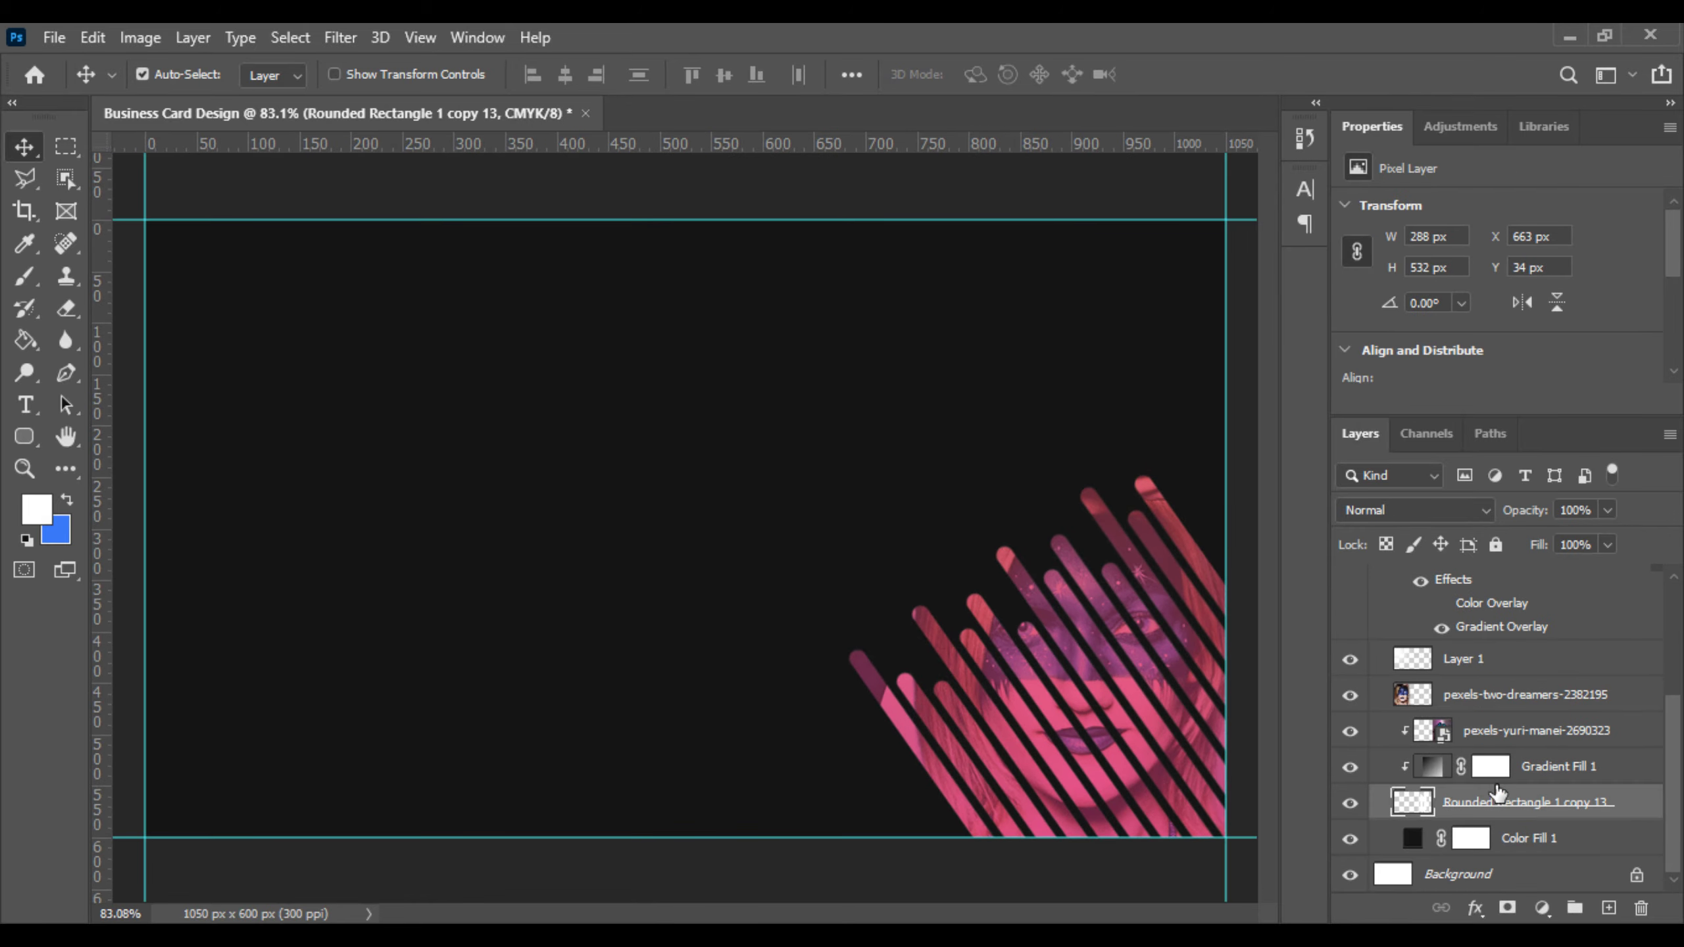
pyautogui.click(1489, 663)
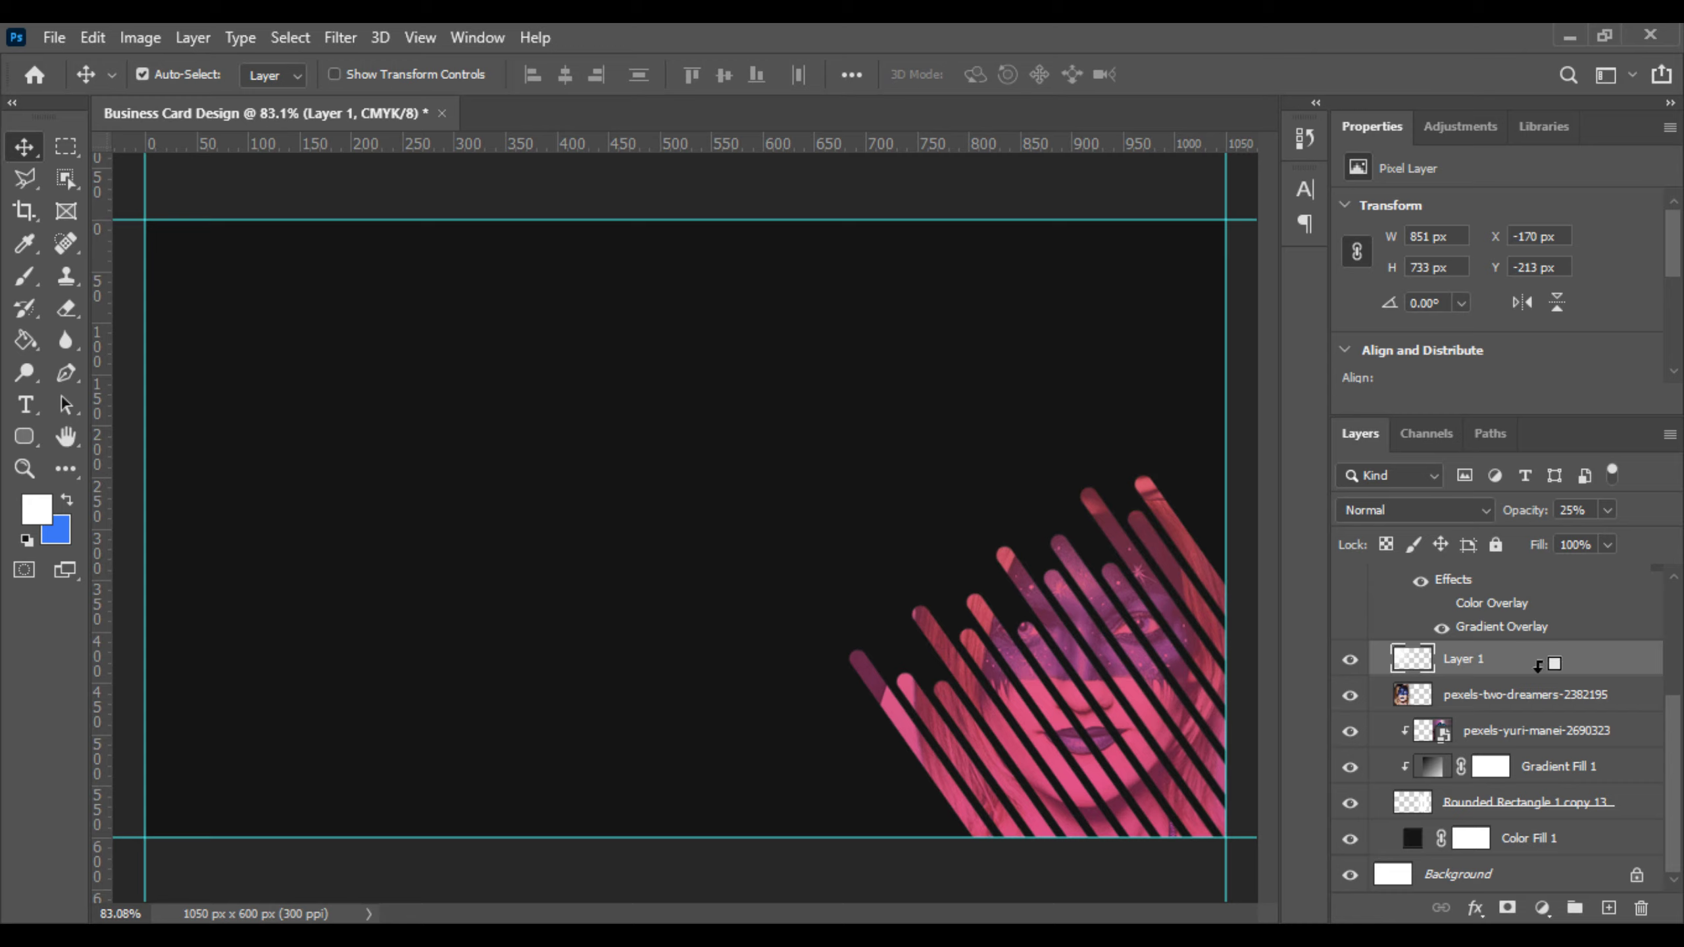
pyautogui.keyDown('alt'); pyautogui.click(1539, 665); pyautogui.keyUp('alt')
pyautogui.keyDown('alt'); pyautogui.click(1538, 665); pyautogui.keyUp('alt')
pyautogui.scroll(6, 1542, 673)
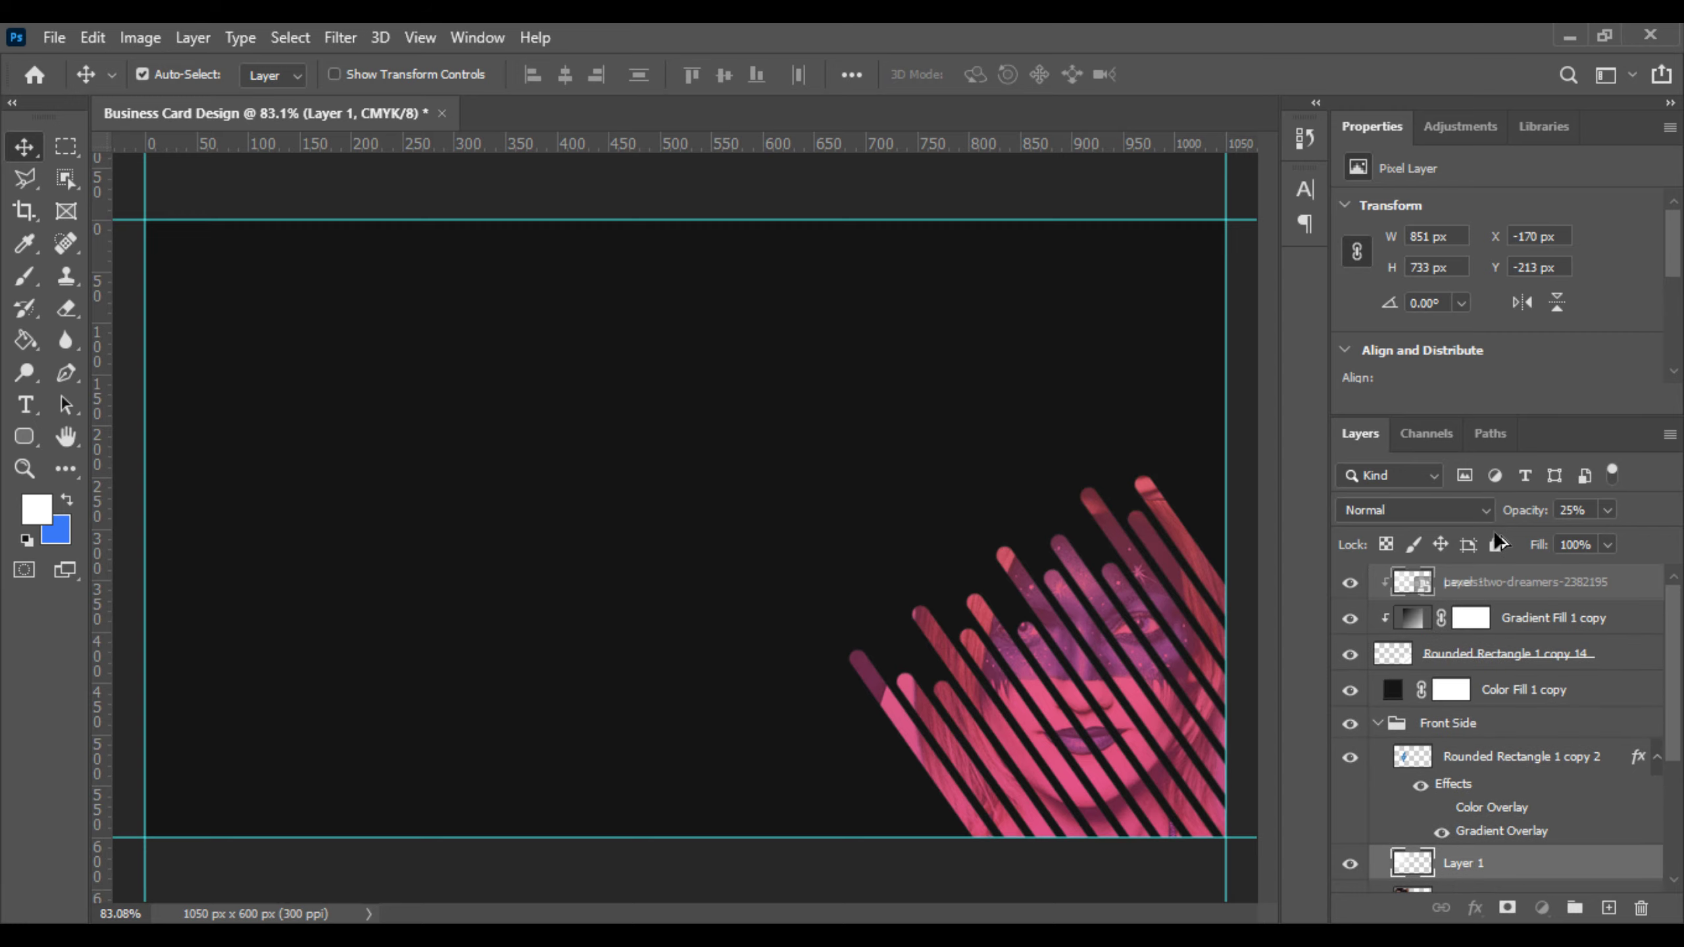
pyautogui.moveTo(1498, 542); pyautogui.dragTo(1517, 581)
pyautogui.scroll(2, 658, 562)
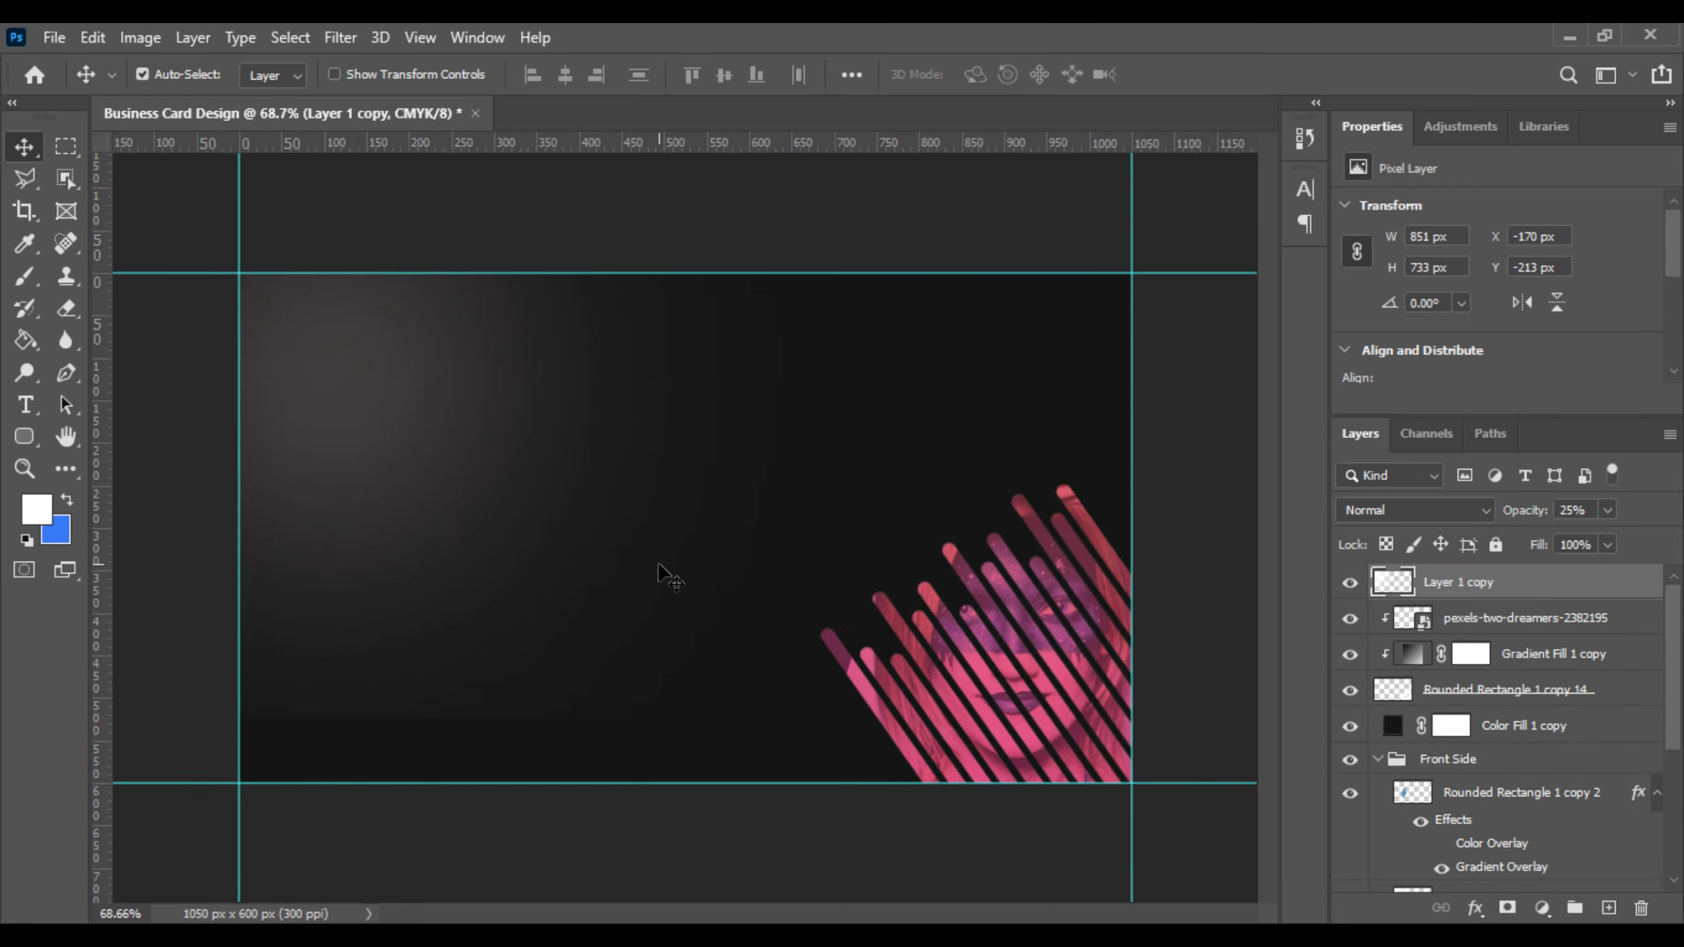
# Step: Enlarge the copied glow proportionally to about 968 × 834 px, keeping its upper-left corner in place
pyautogui.scroll(-3, 558, 602)
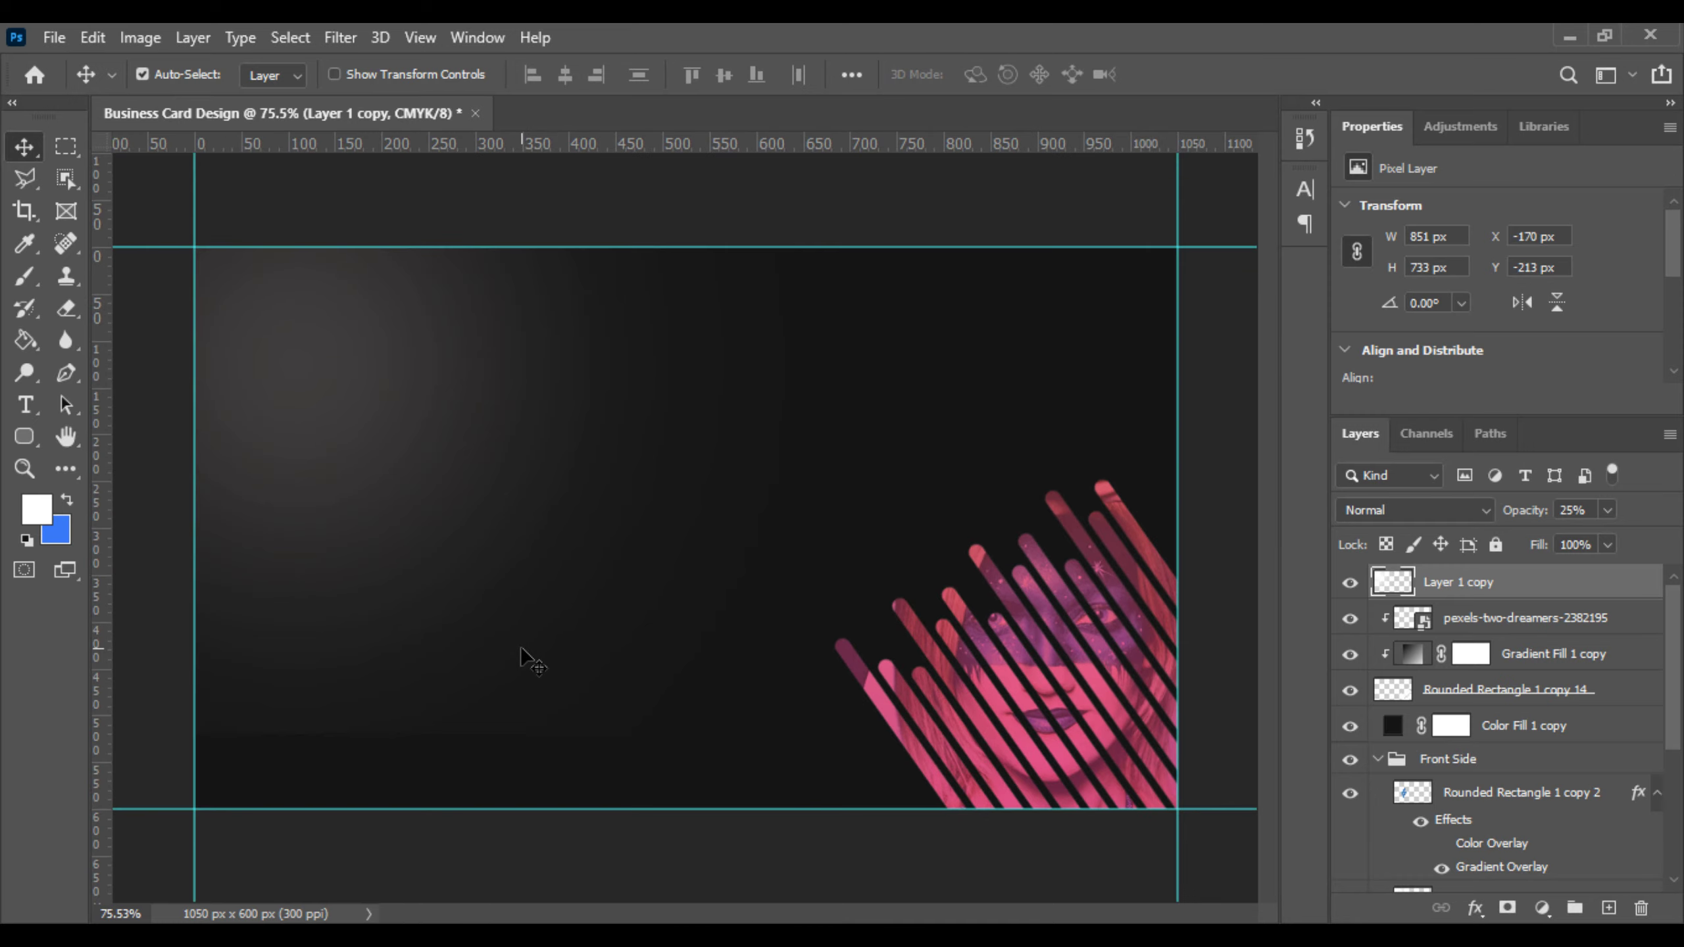
pyautogui.scroll(1, 521, 646)
pyautogui.hotkey('ctrl', 't')
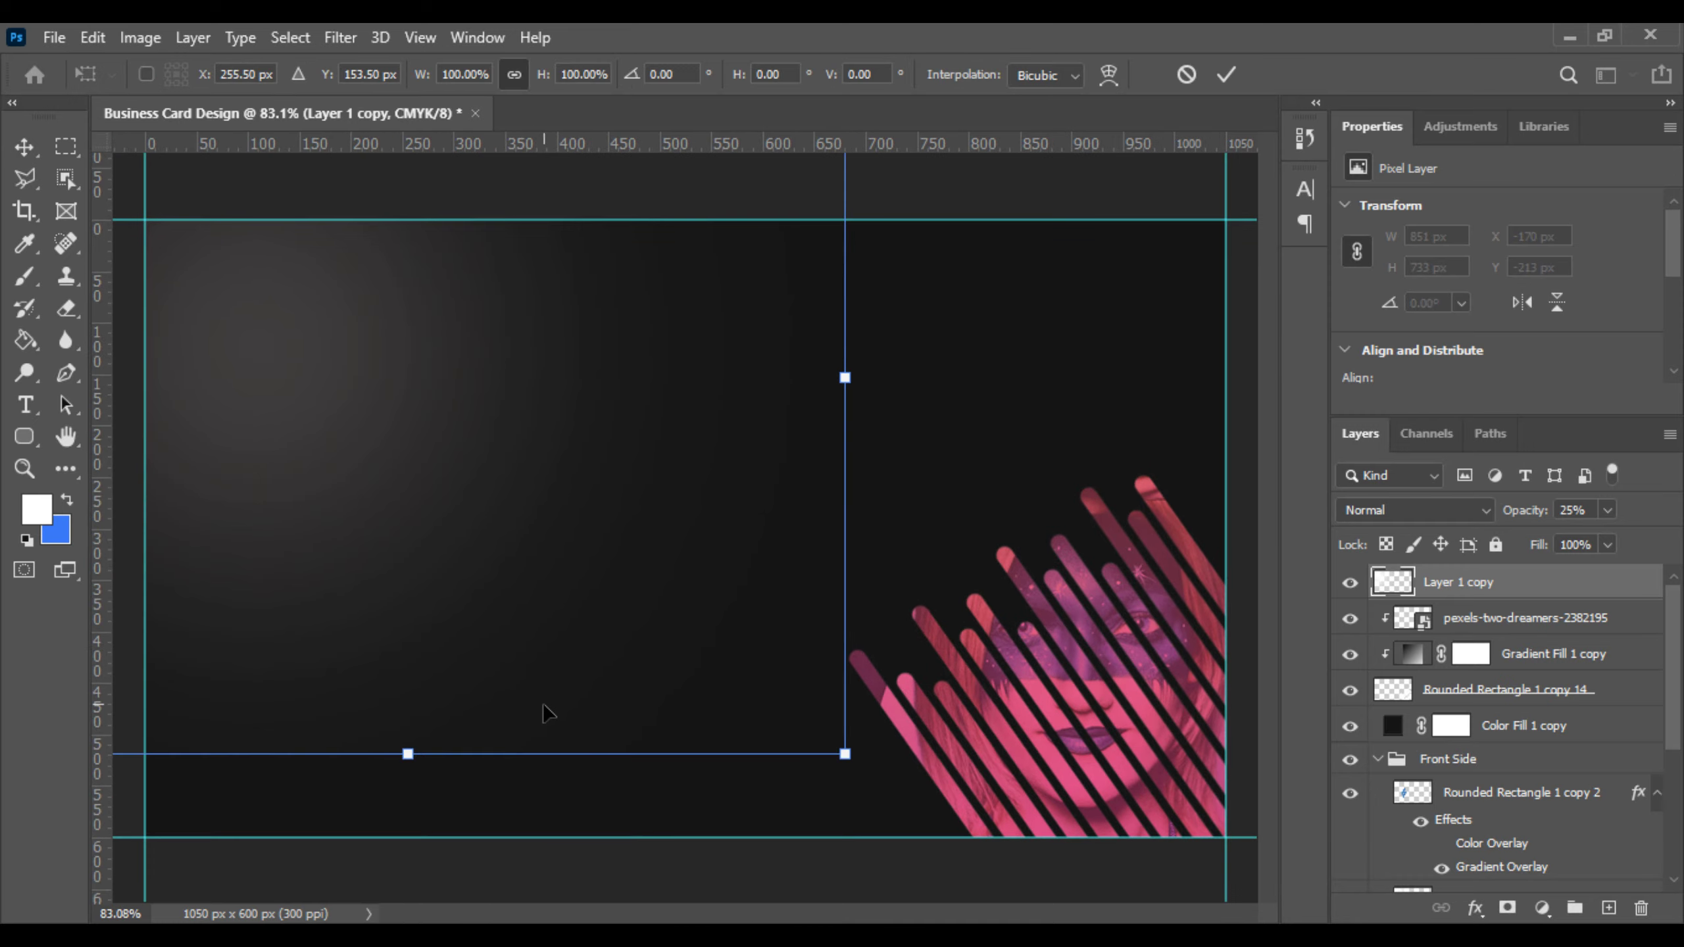
pyautogui.scroll(-2, 541, 707)
pyautogui.moveTo(807, 698); pyautogui.dragTo(930, 748)
pyautogui.press('Return')
# Step: Lower the copied glow layer's opacity to 10% and deselect it
pyautogui.scroll(-2, 709, 526)
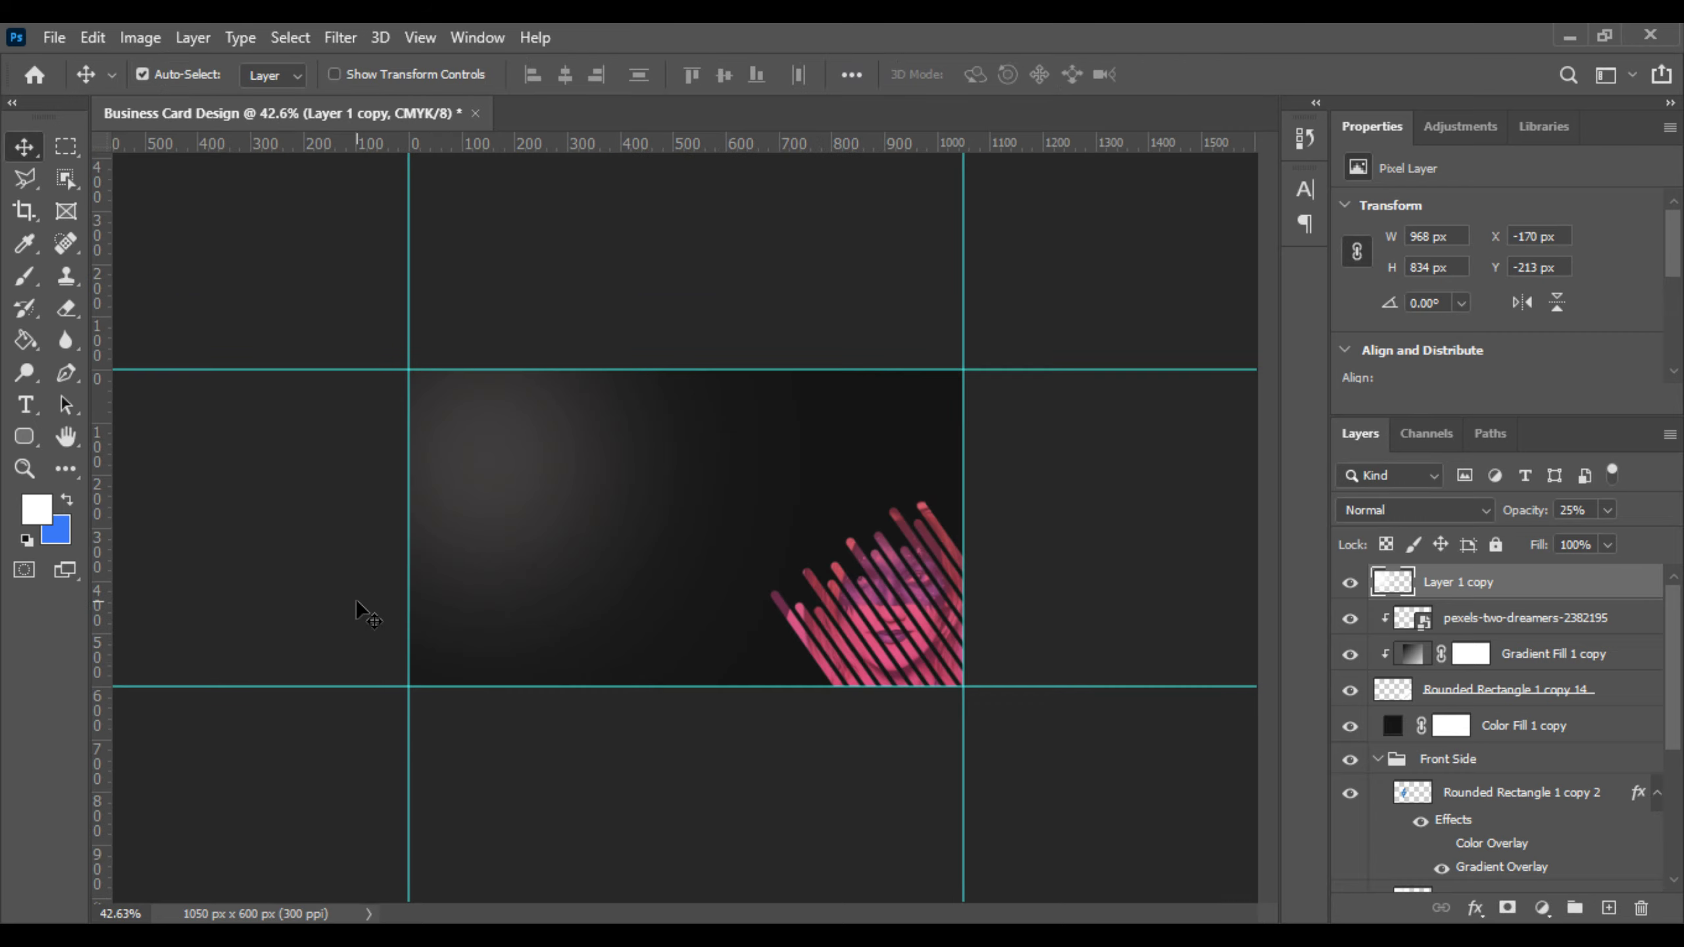
pyautogui.click(1608, 510)
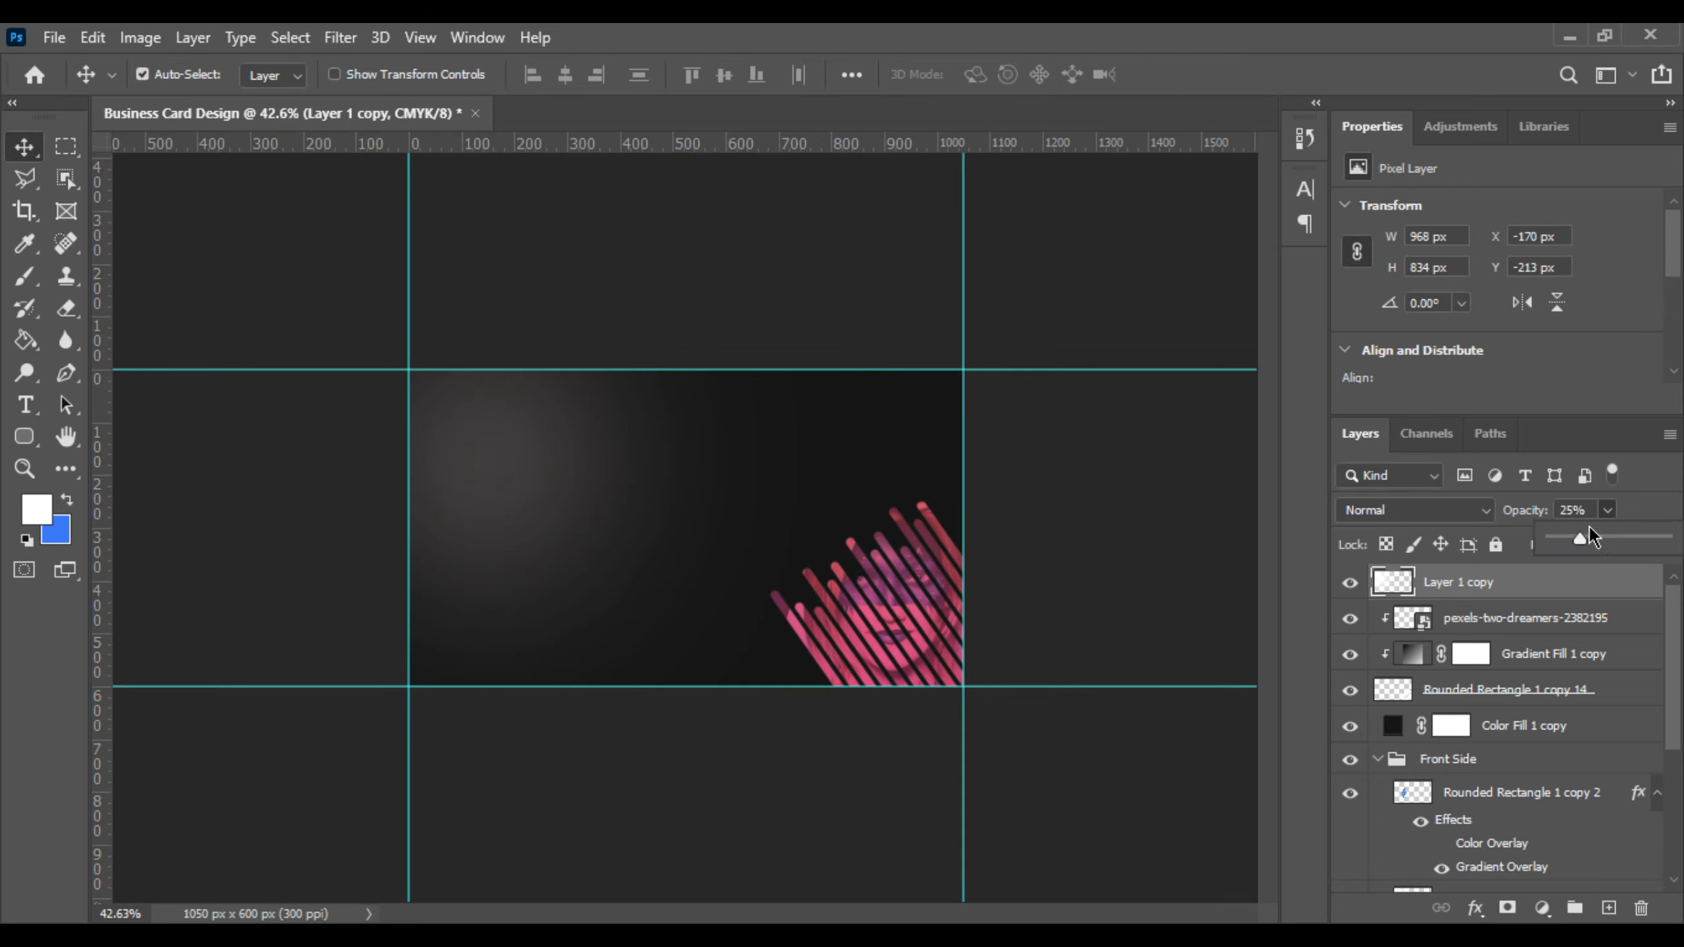
pyautogui.moveTo(1591, 536)
pyautogui.mouseDown()
pyautogui.moveTo(1552, 545)
pyautogui.moveTo(1567, 548)
pyautogui.mouseUp()
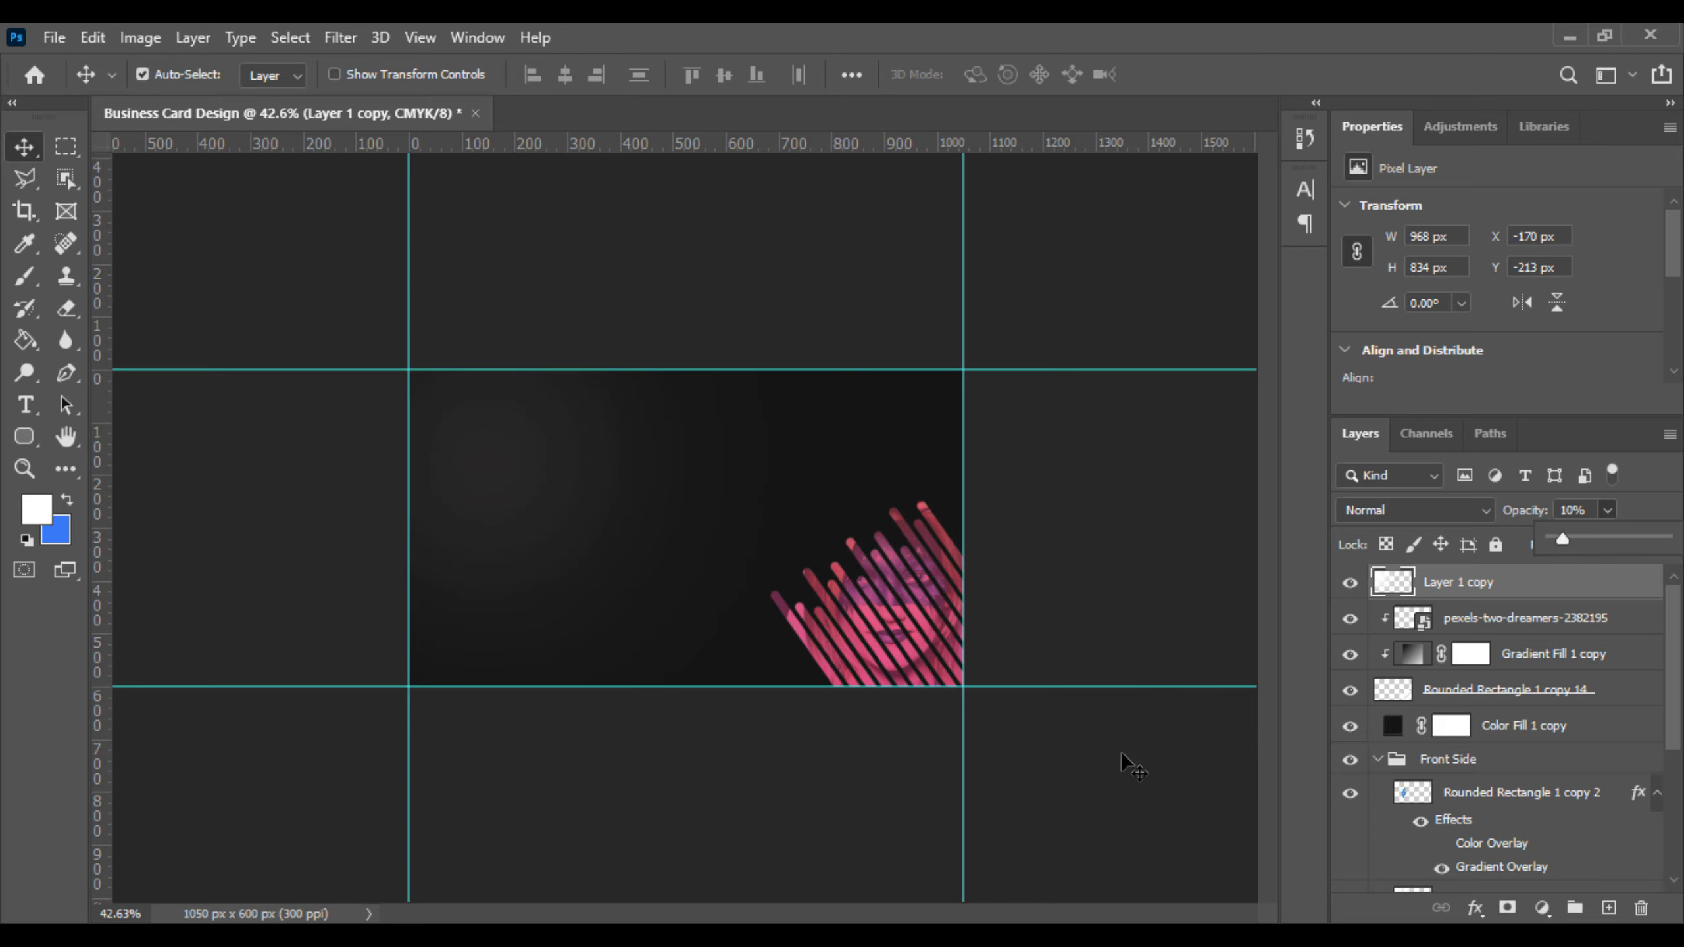
pyautogui.click(377, 476)
pyautogui.hotkey('ctrl', '0')
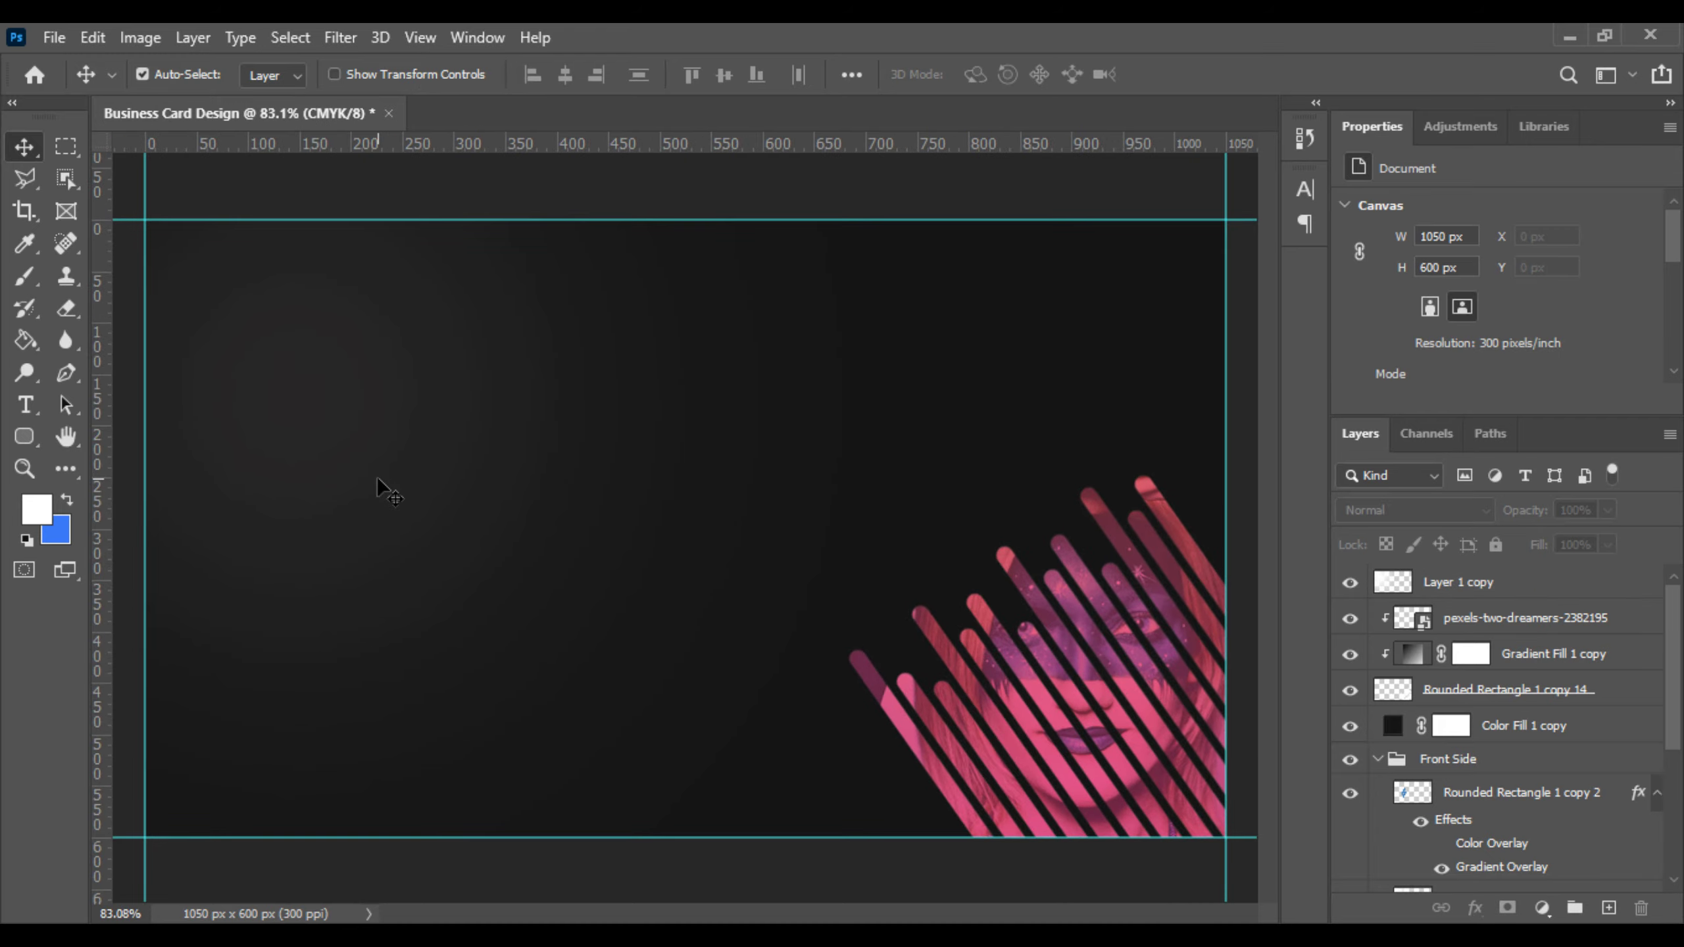
# Step: Add a white 20 pt text line with the cardholder's full name in capitals on the card's upper-left area
pyautogui.click(25, 405)
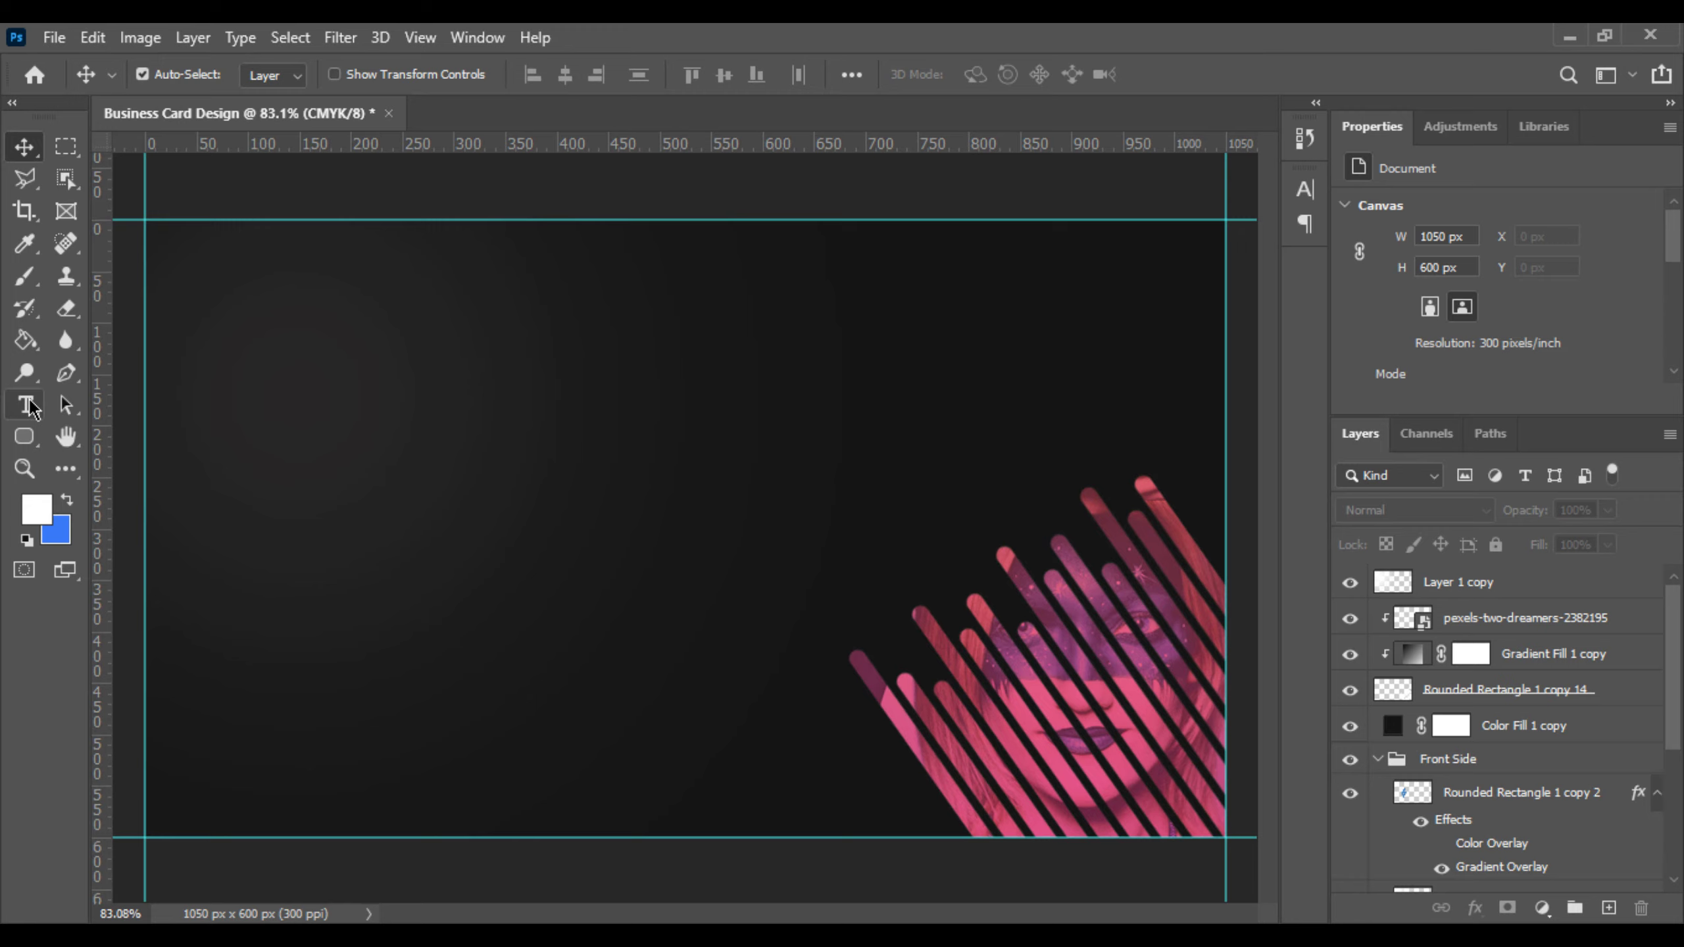
pyautogui.click(228, 406)
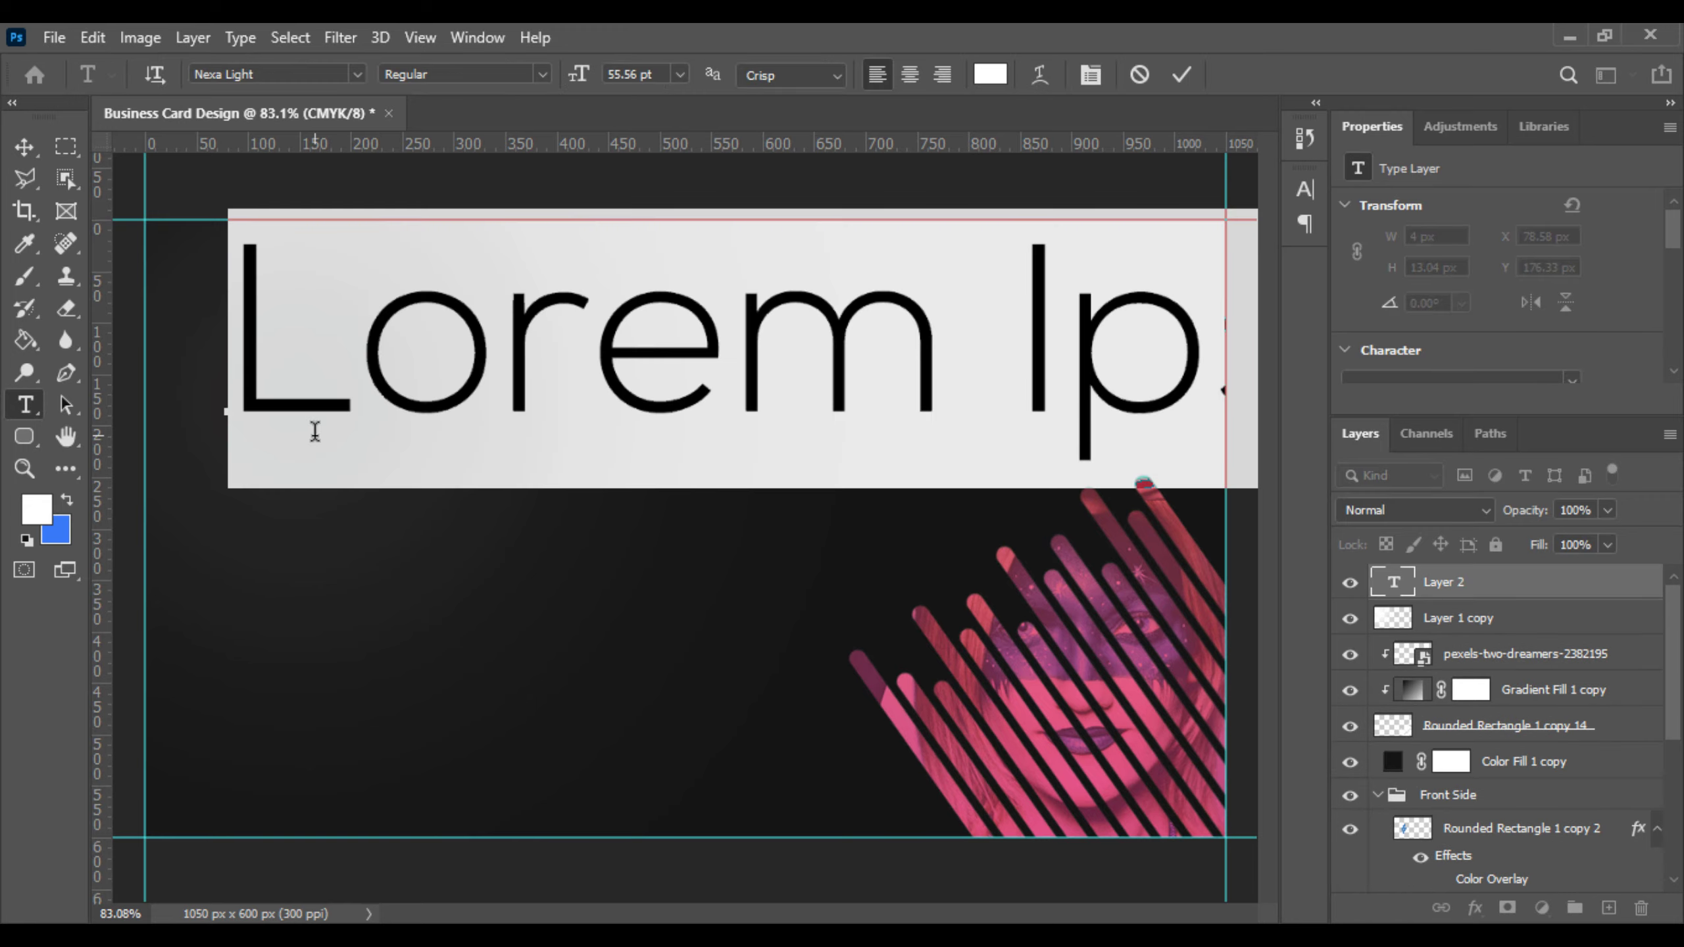
pyautogui.hotkey('ctrl', '-')
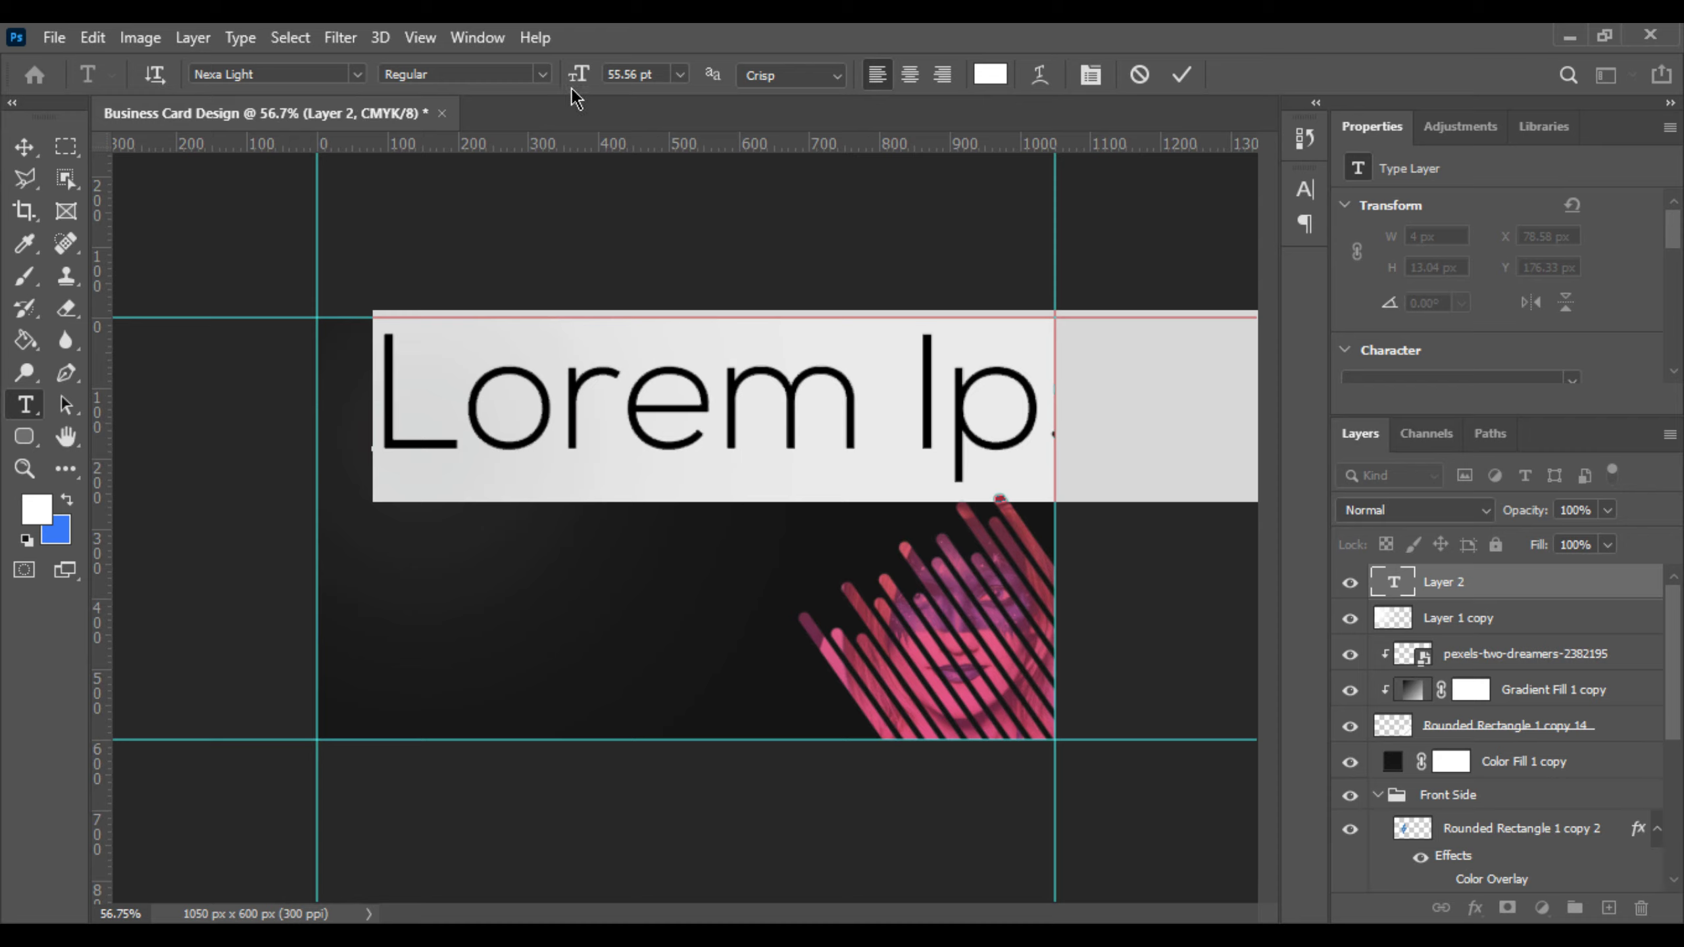
pyautogui.moveTo(579, 83); pyautogui.dragTo(533, 97)
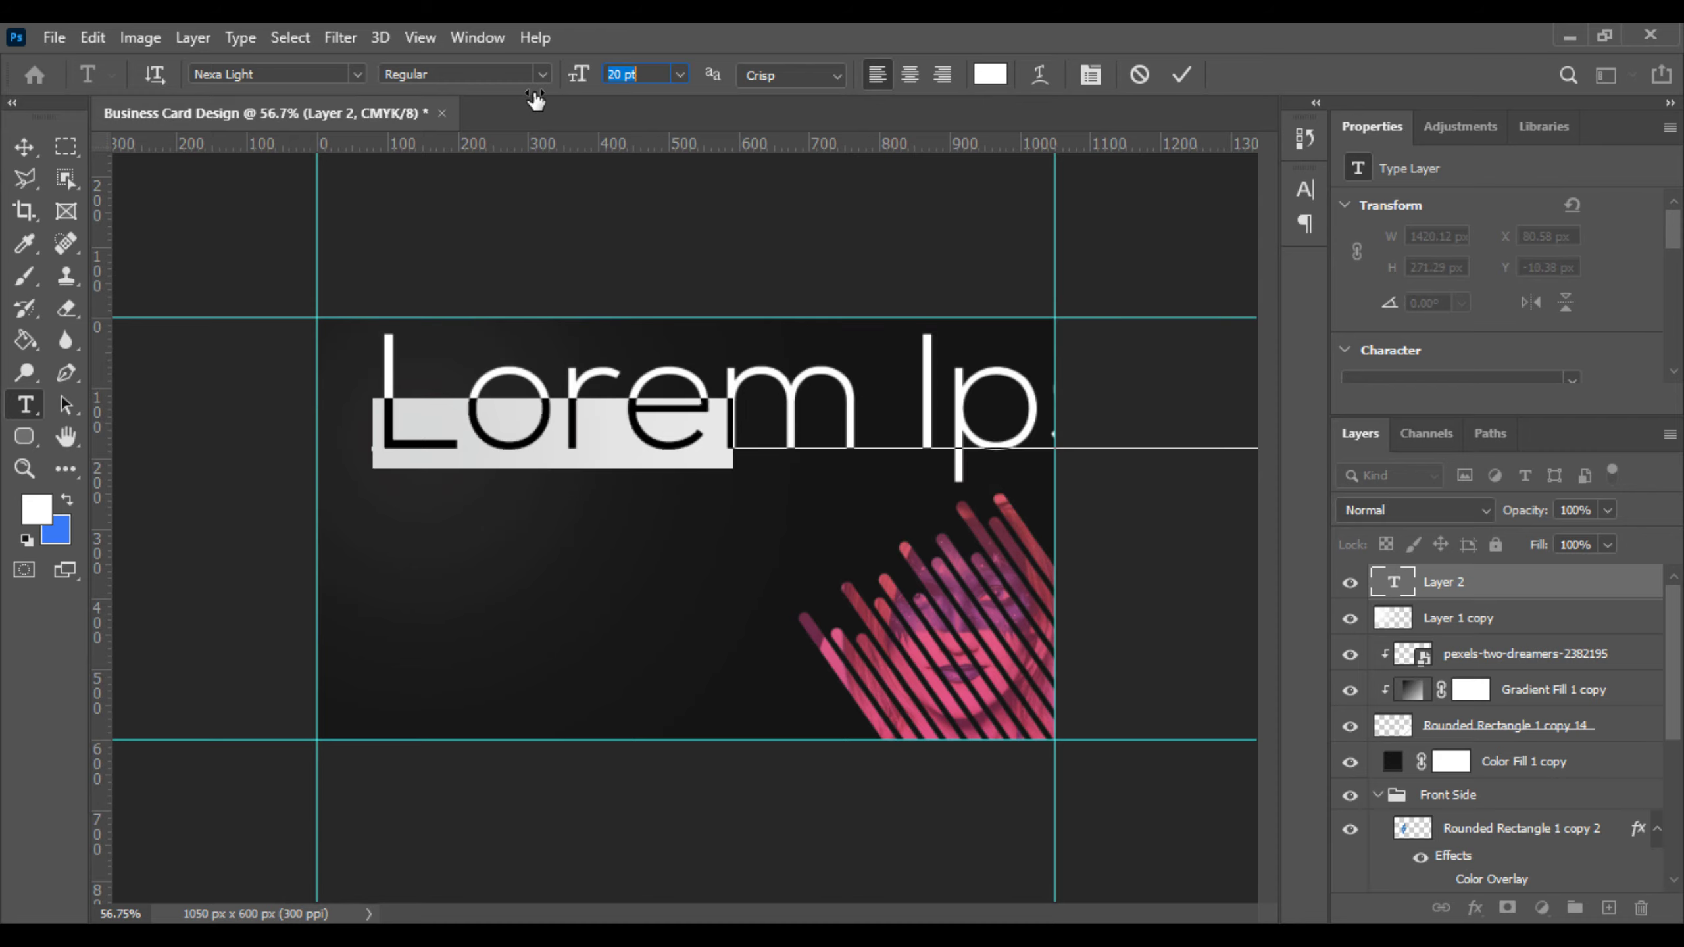
pyautogui.tripleClick(457, 430)
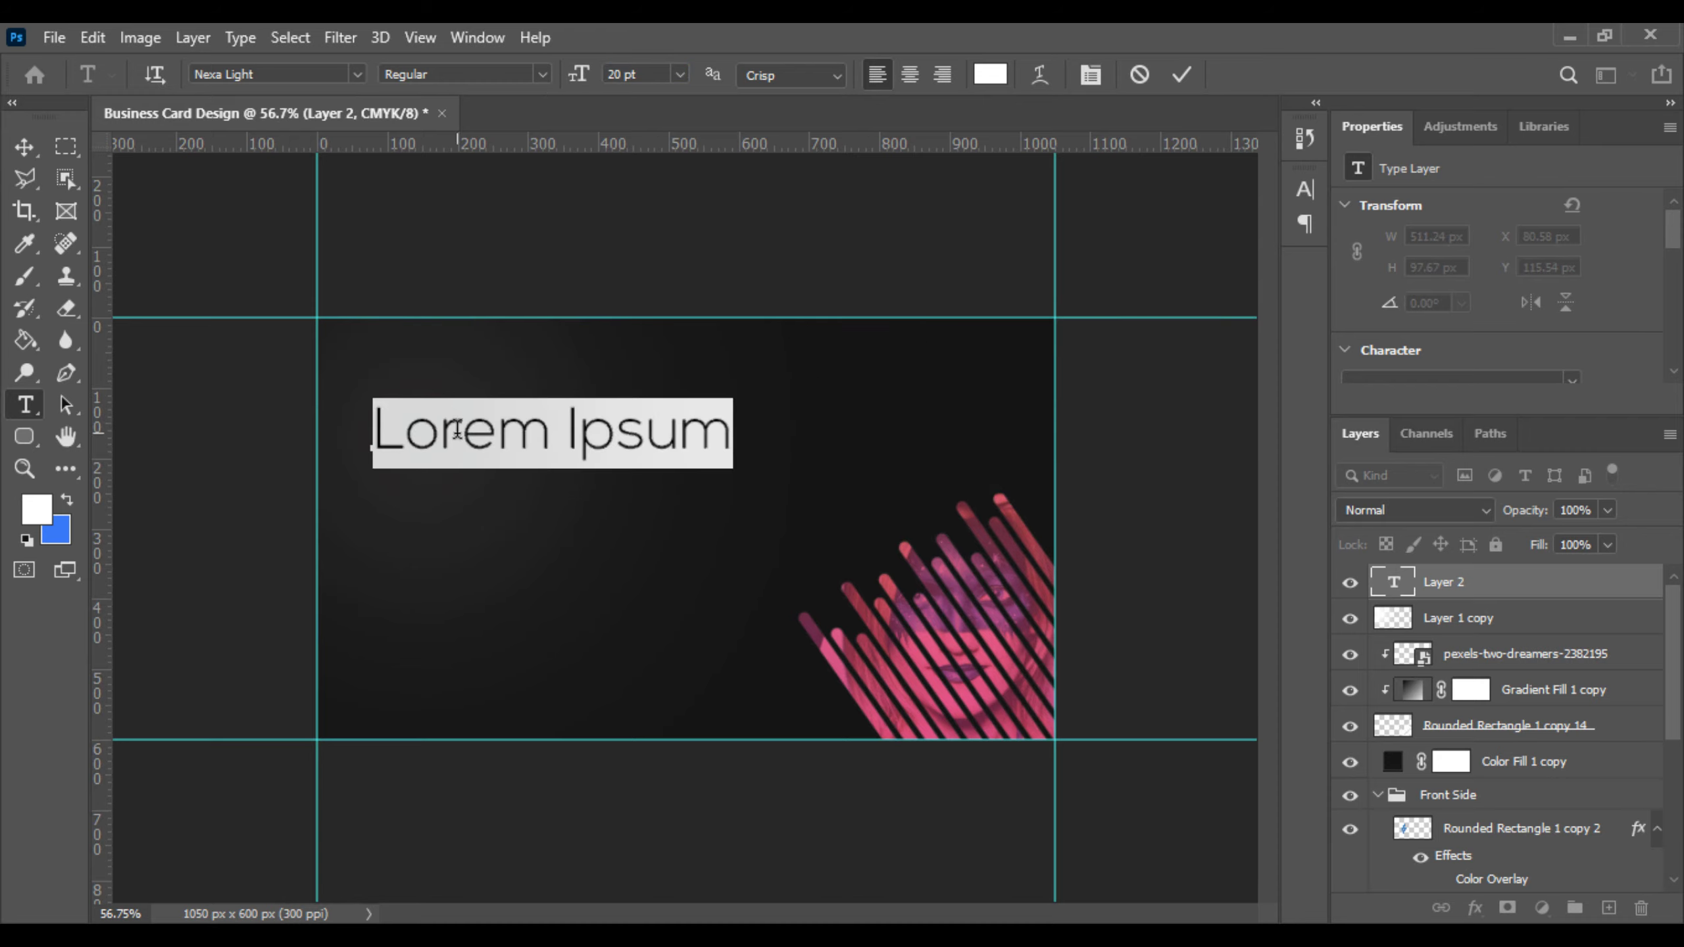
pyautogui.write('J')
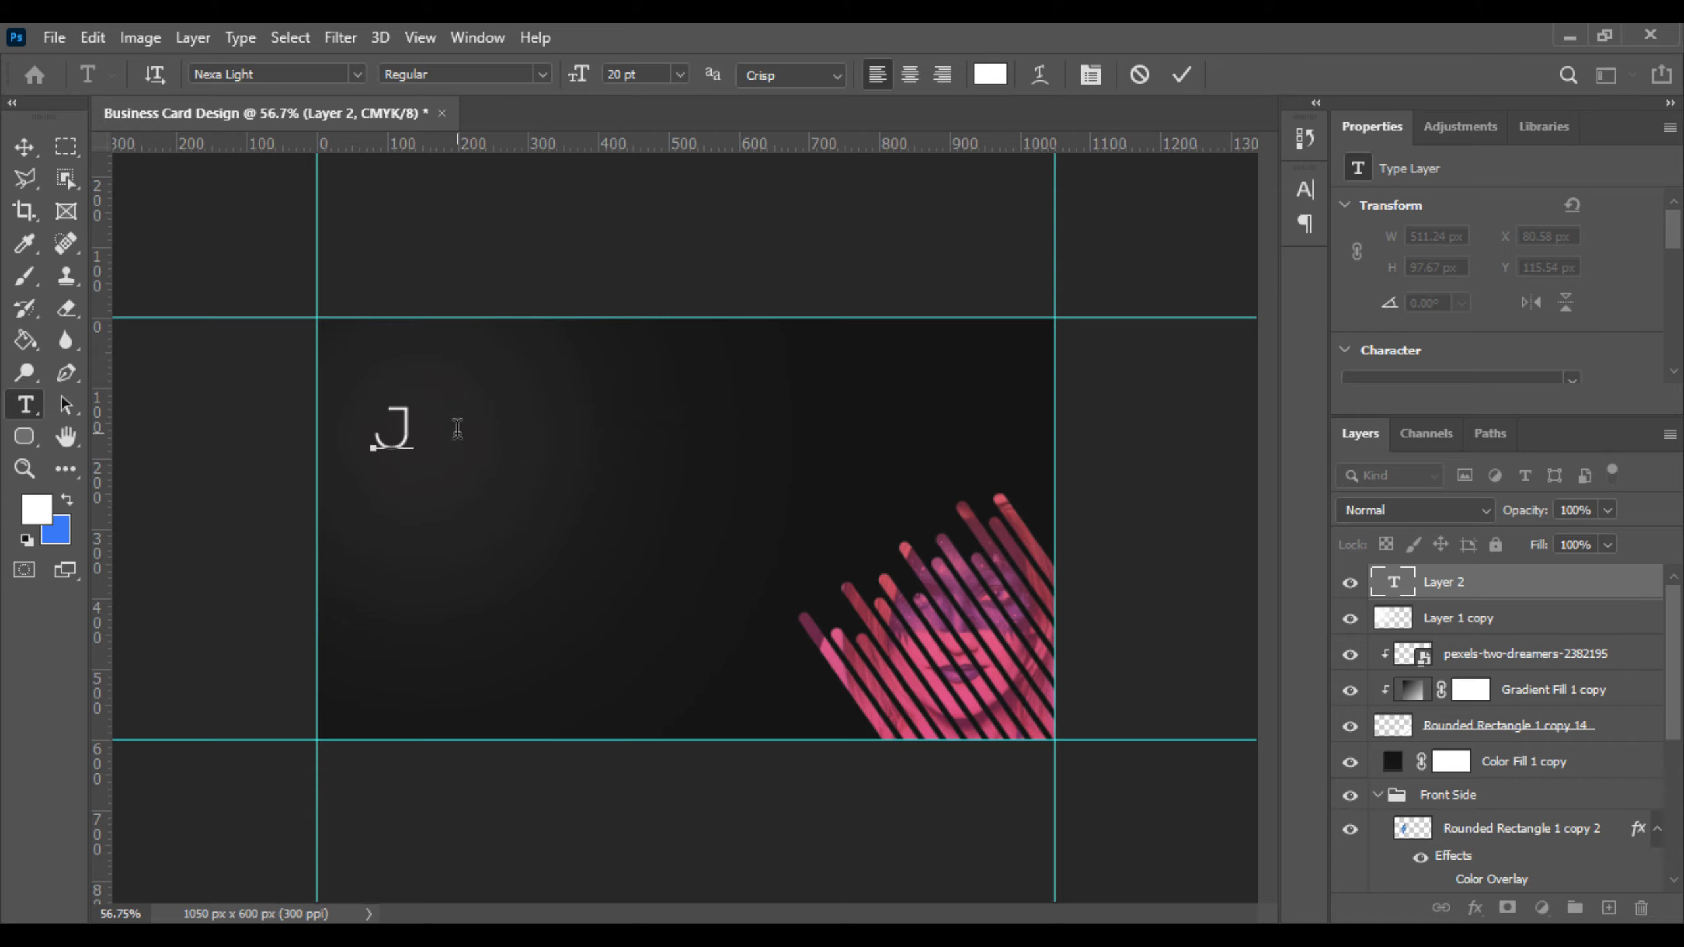
pyautogui.write('OHN SM')
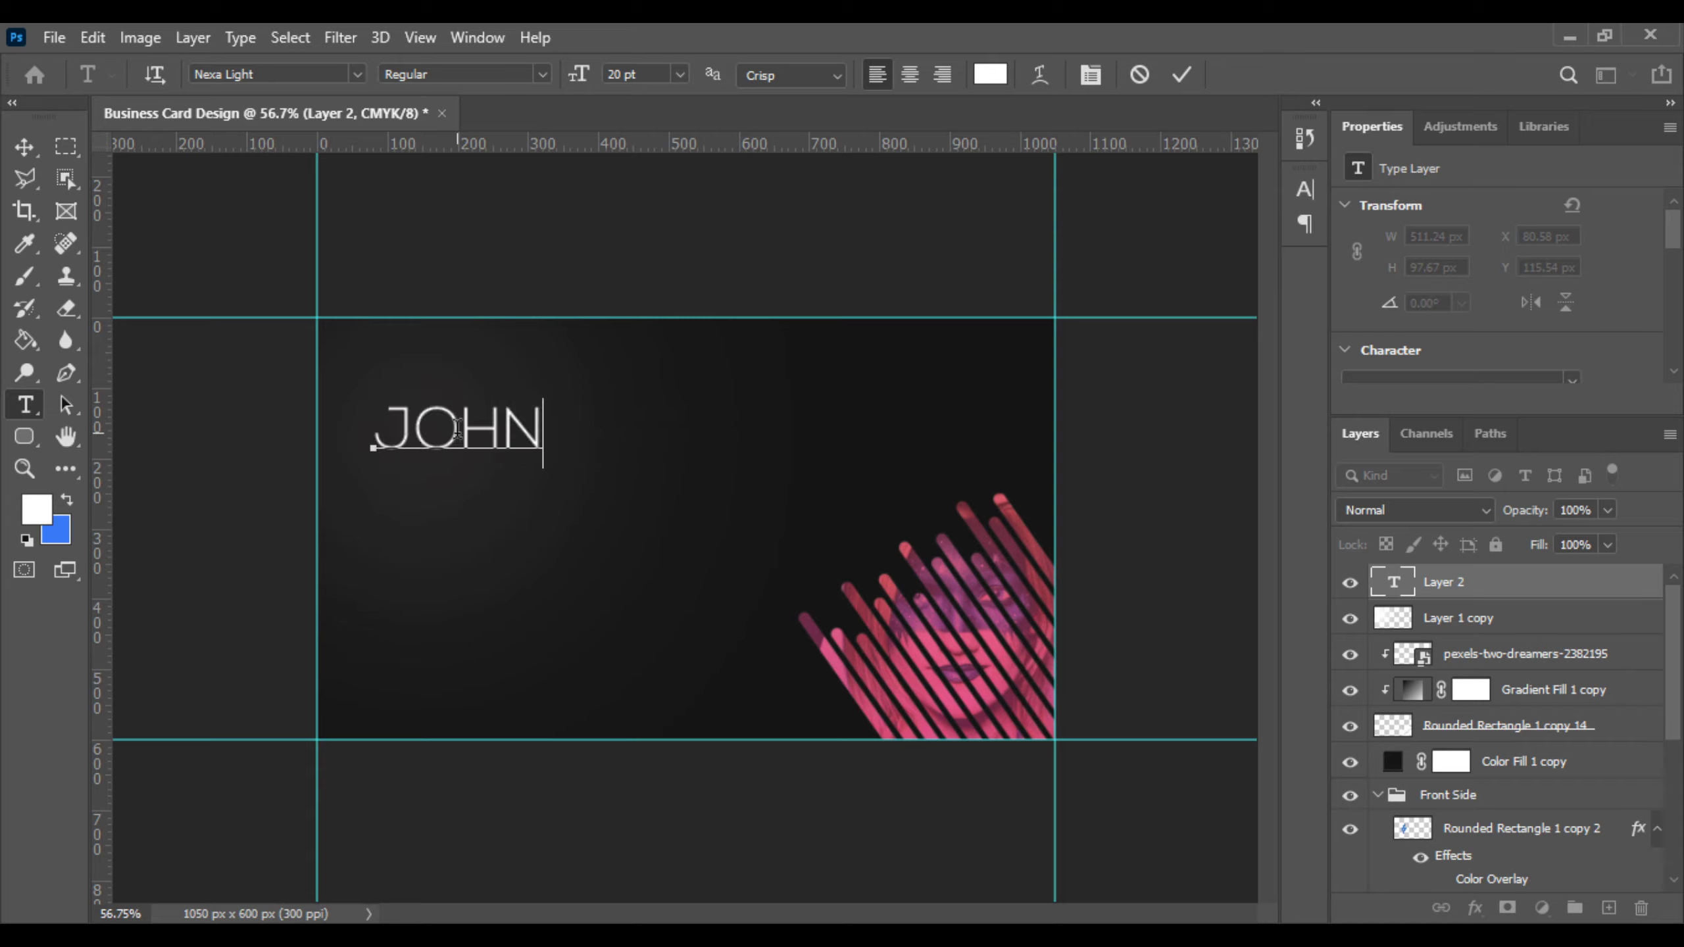
pyautogui.write('H')
# Step: Set the whole name text in the Nexa Bold font
pyautogui.hotkey('ctrl', 'a')
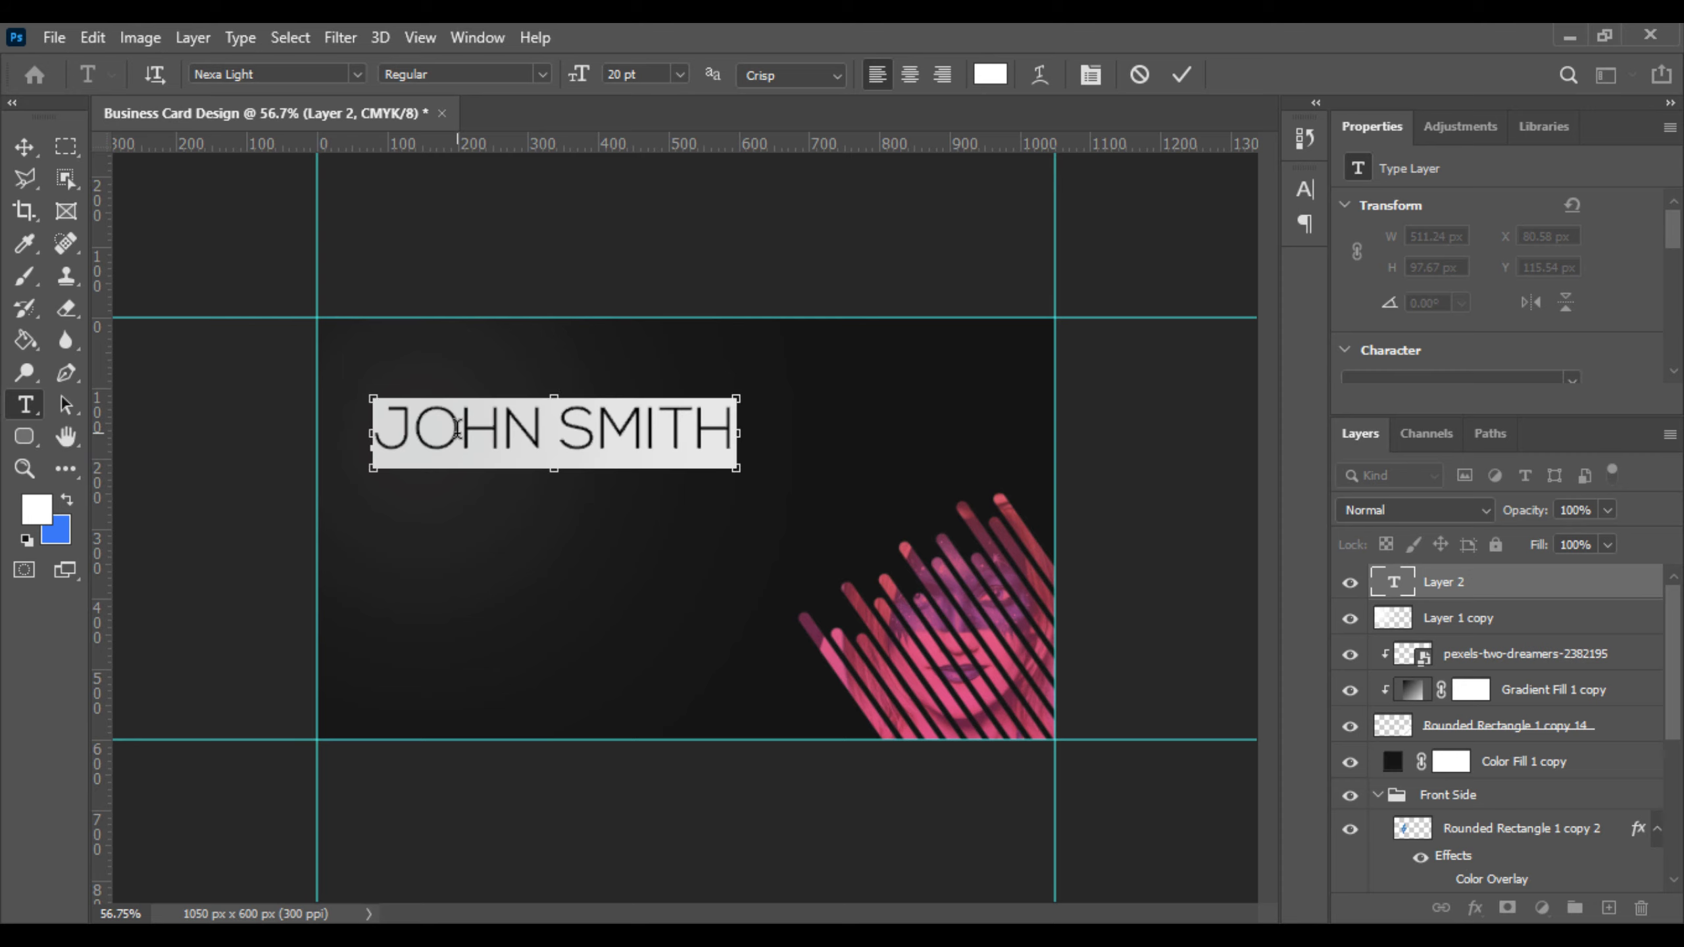
pyautogui.click(359, 74)
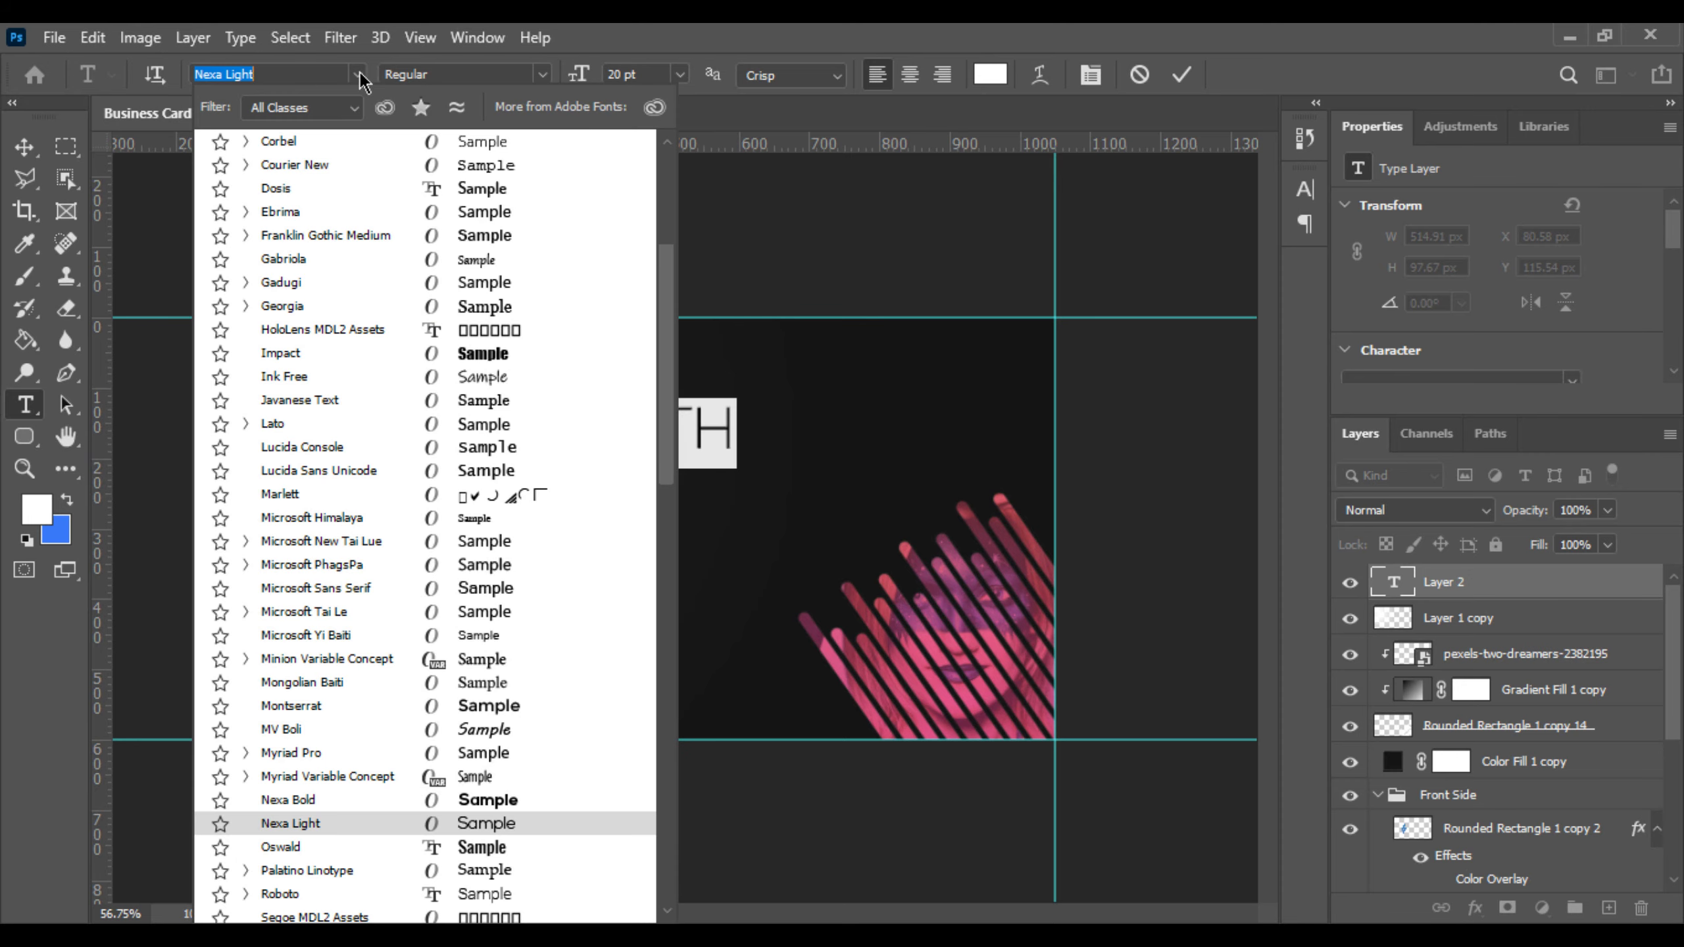
pyautogui.moveTo(666, 332); pyautogui.dragTo(665, 184)
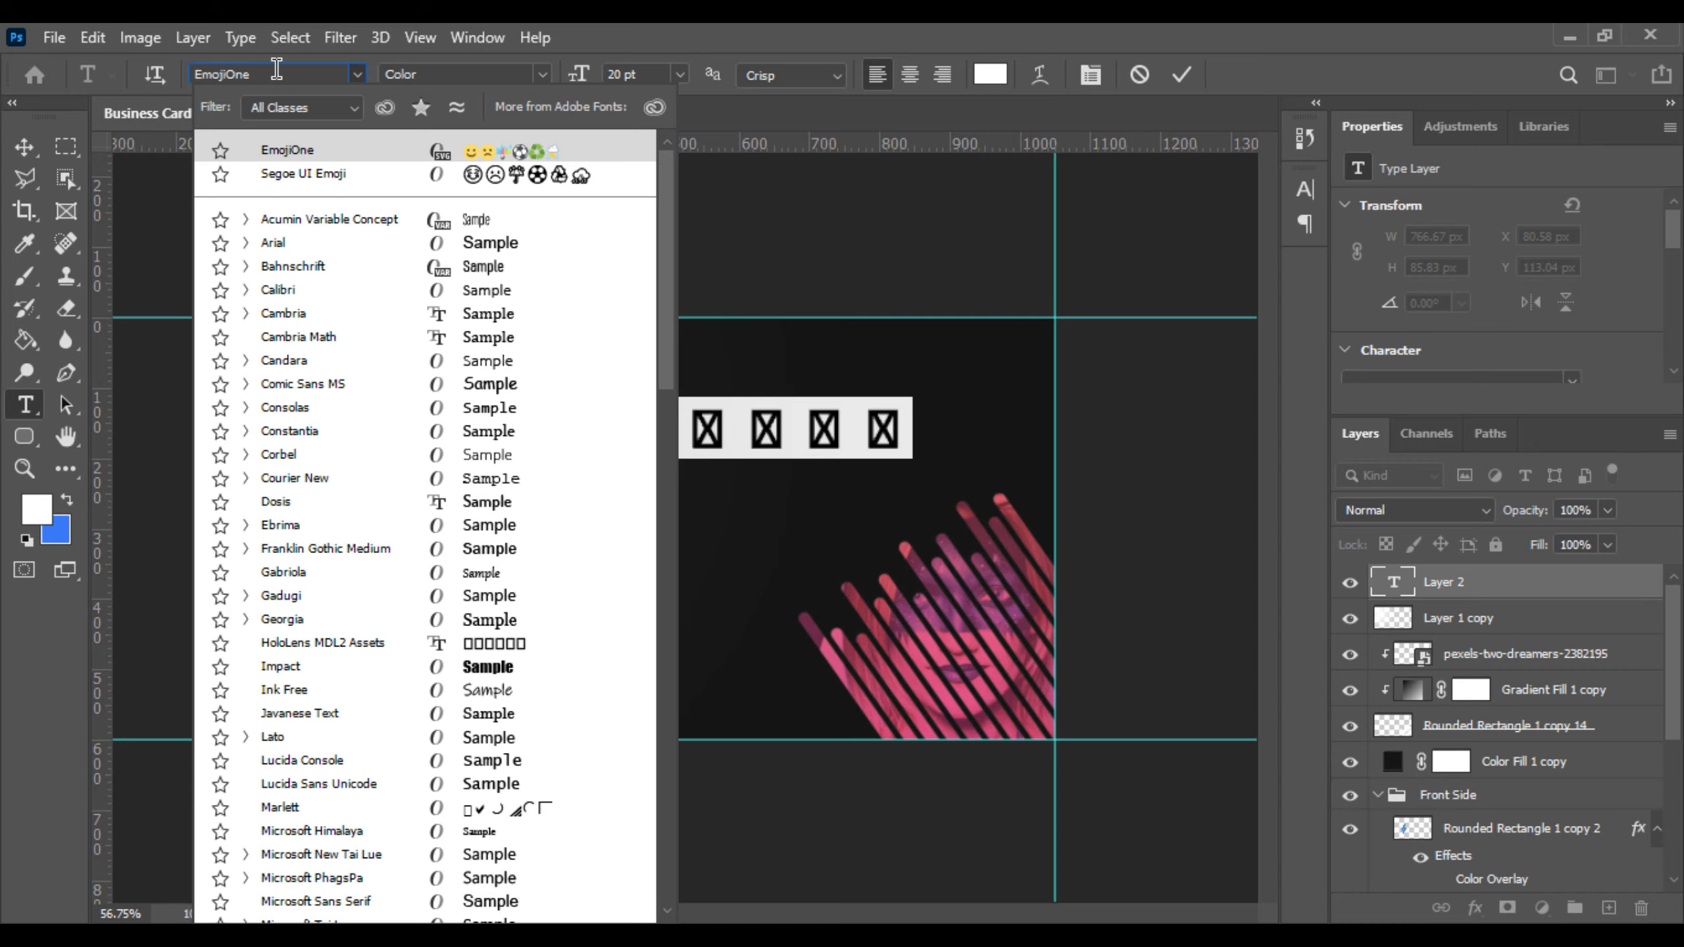
pyautogui.write('NEX')
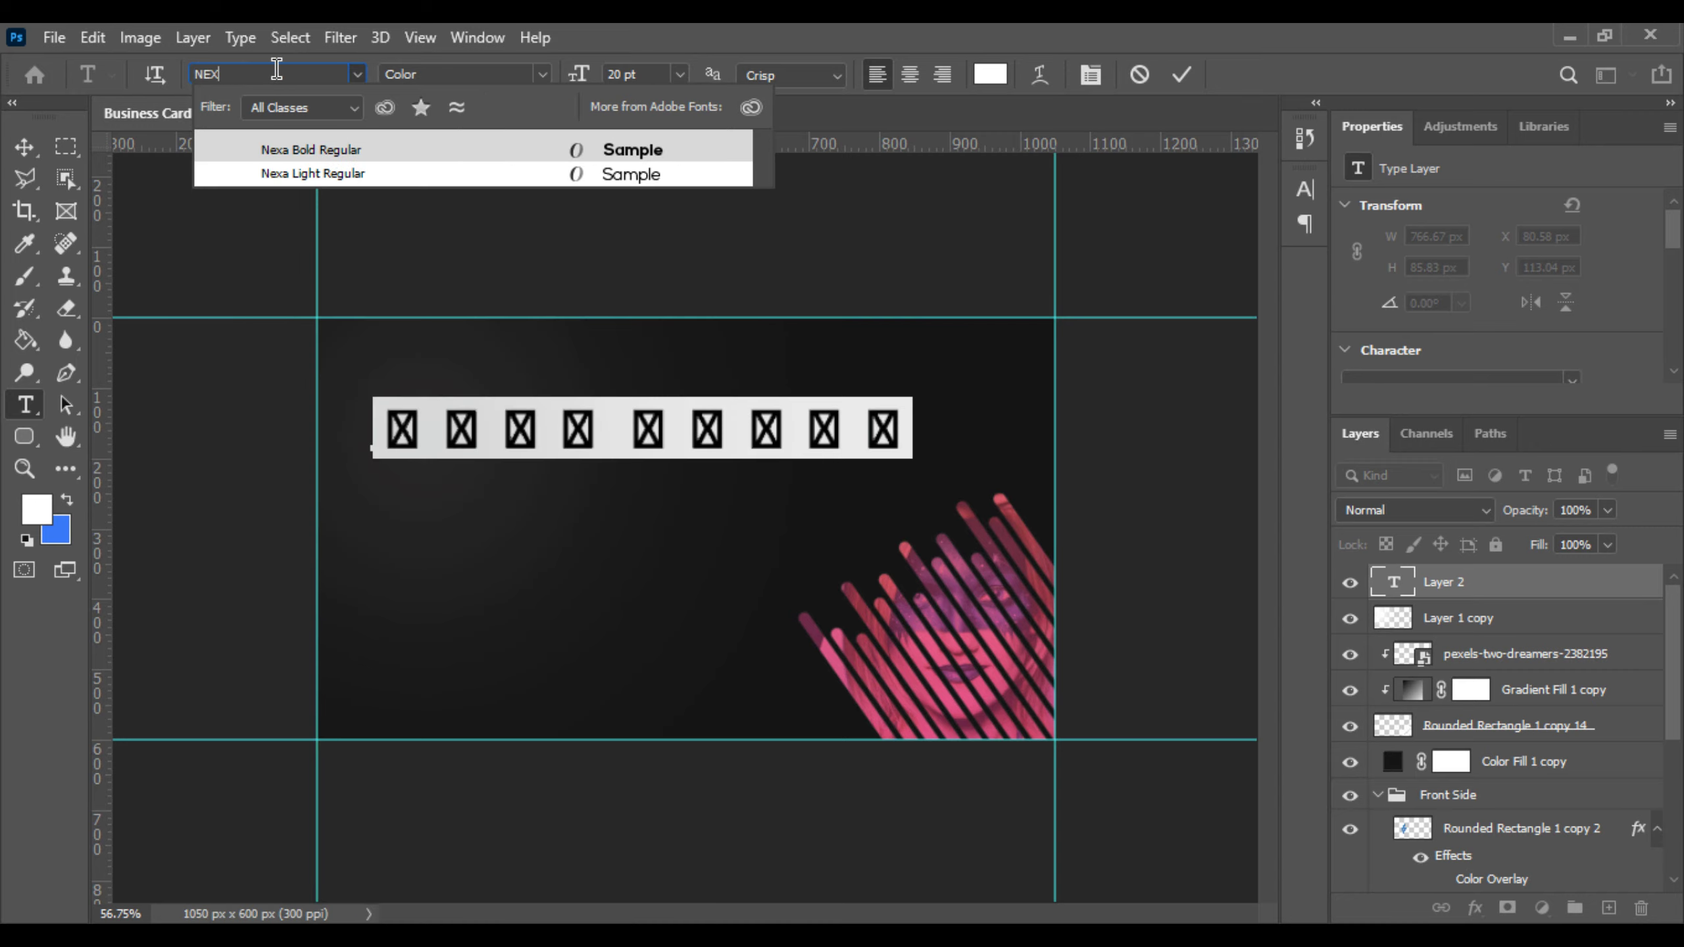
pyautogui.write('A')
pyautogui.press('Down')
pyautogui.press('Up')
pyautogui.press('Return')
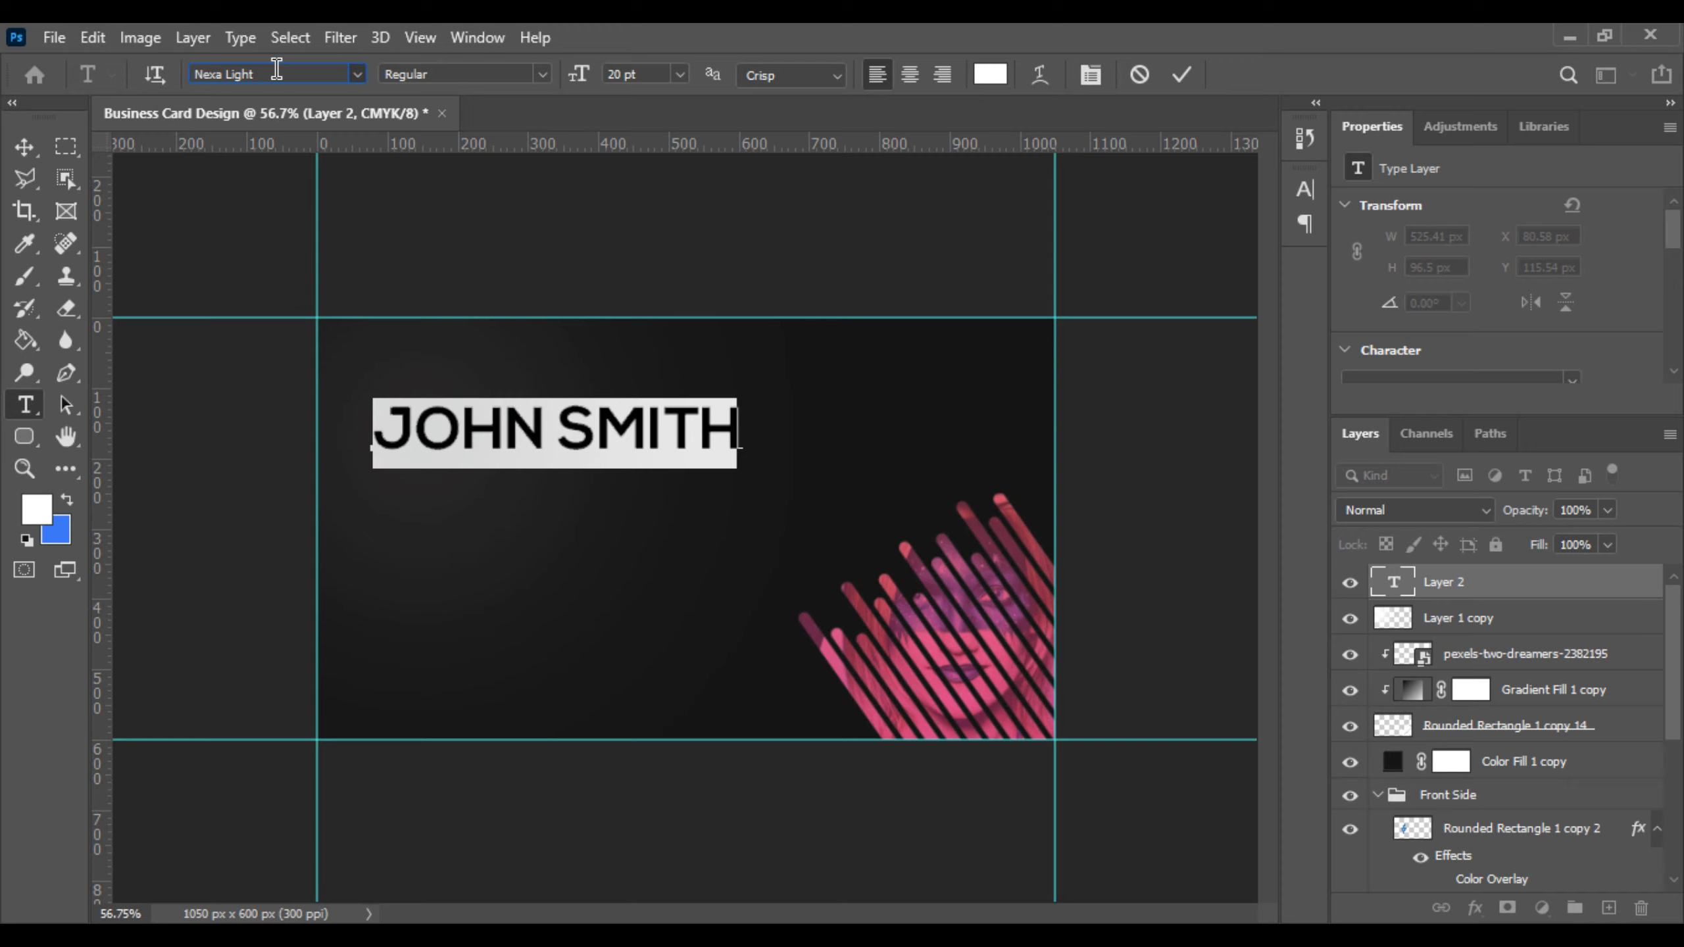
pyautogui.click(23, 146)
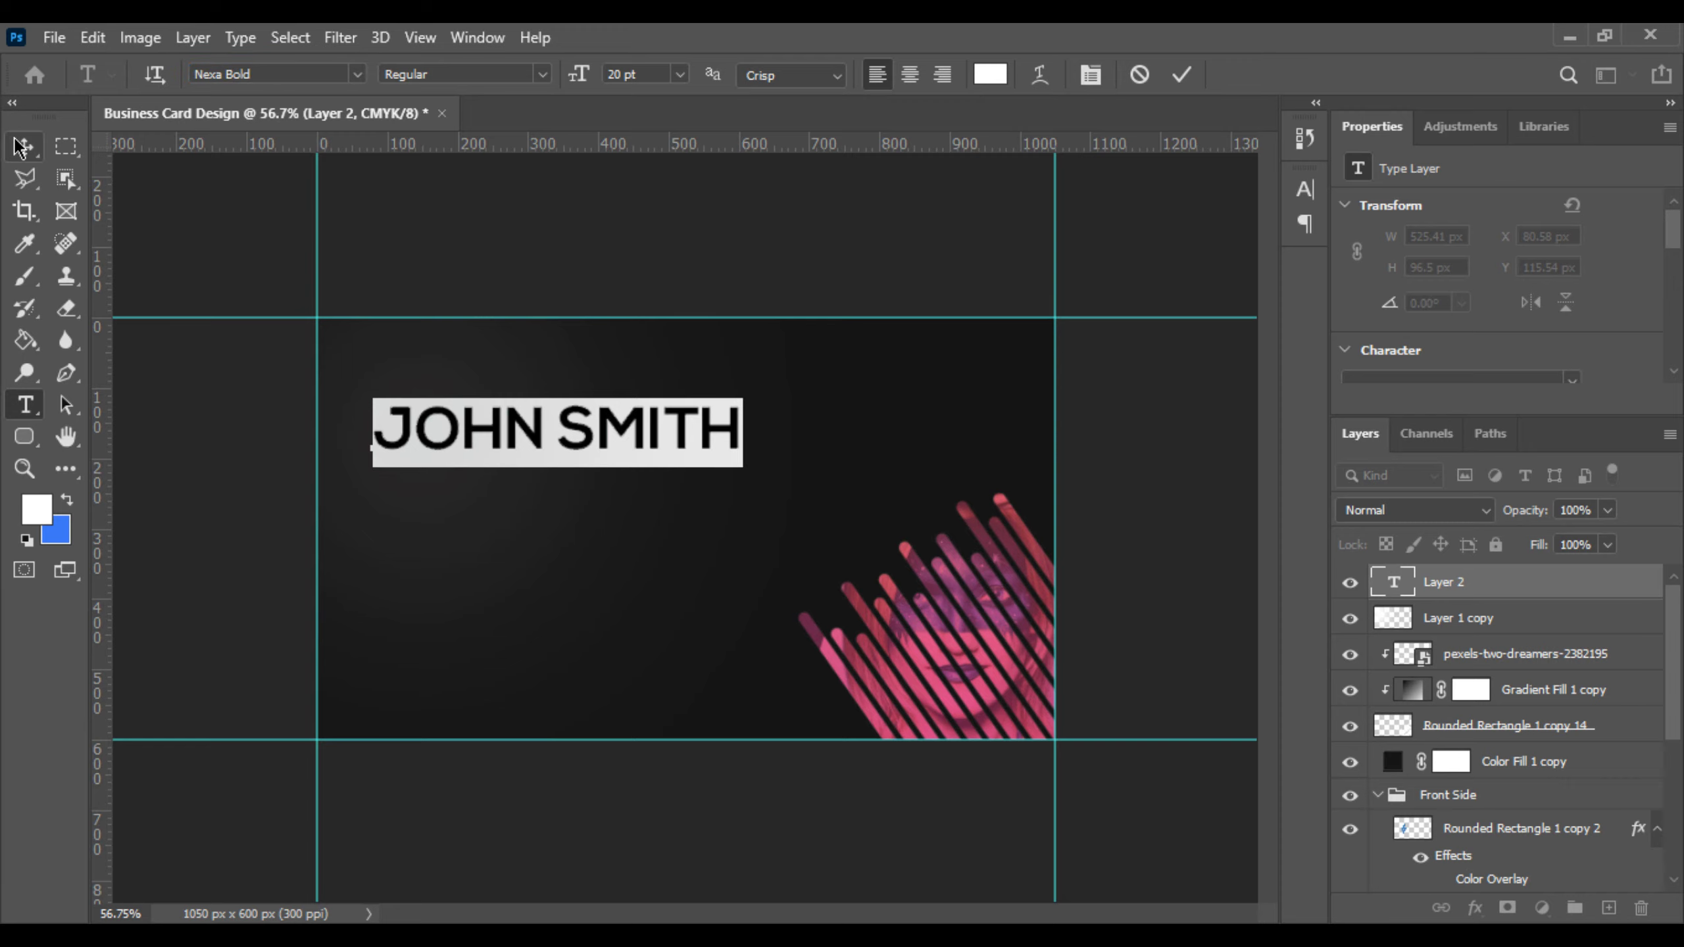
# Step: Scale the name text proportionally to about 68% and move it up to about X 76, Y 88 px
pyautogui.hotkey('ctrl', '+')
pyautogui.scroll(4, 571, 491)
pyautogui.hotkey('ctrl', 't')
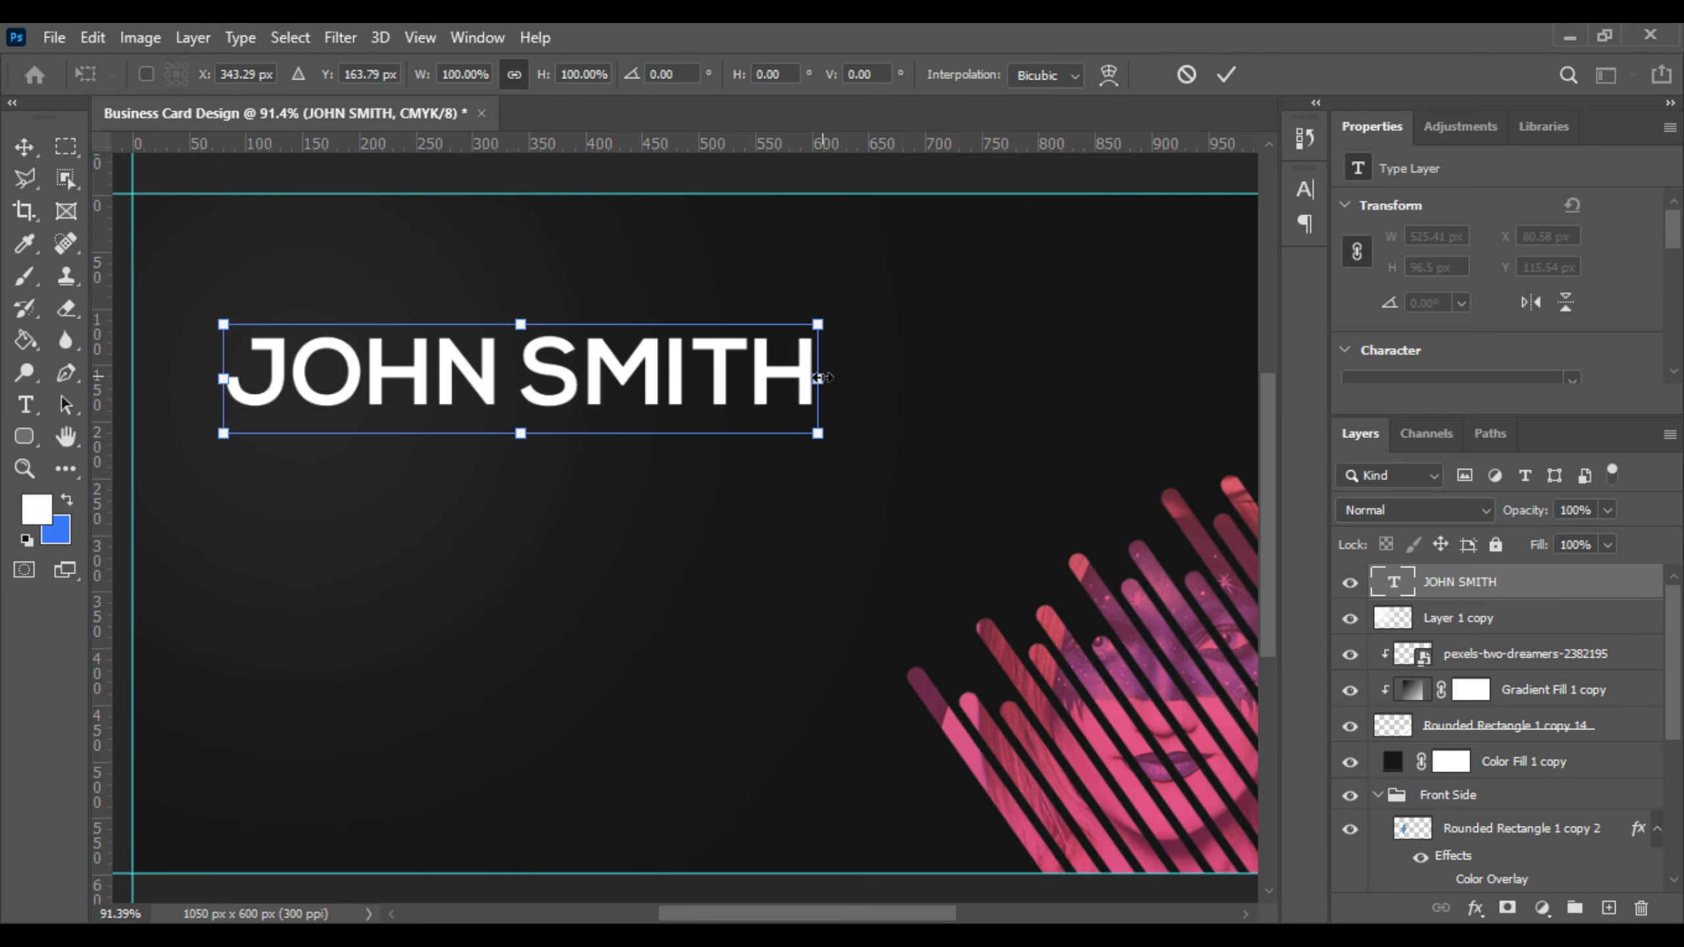
pyautogui.moveTo(822, 377); pyautogui.dragTo(551, 318)
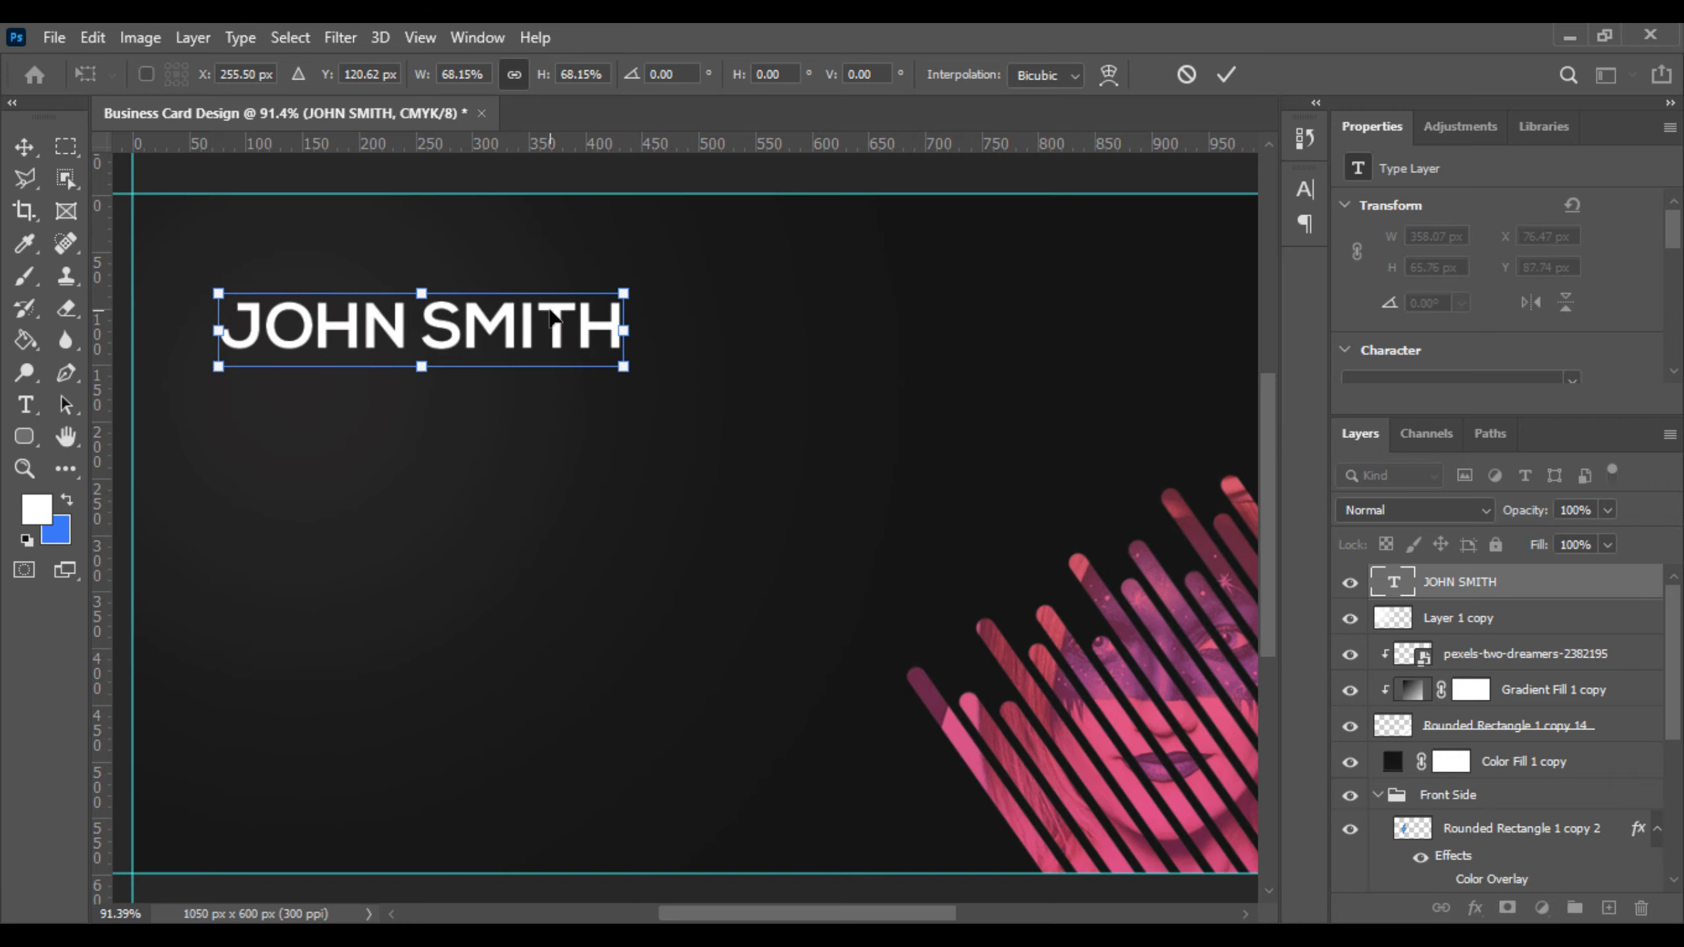
pyautogui.press('Return')
# Step: Add a white 20 pt text line reading PHOTOGRAPHER in capitals below the name
pyautogui.scroll(3, 493, 437)
pyautogui.moveTo(493, 437); pyautogui.dragTo(681, 536)
pyautogui.scroll(2, 443, 601)
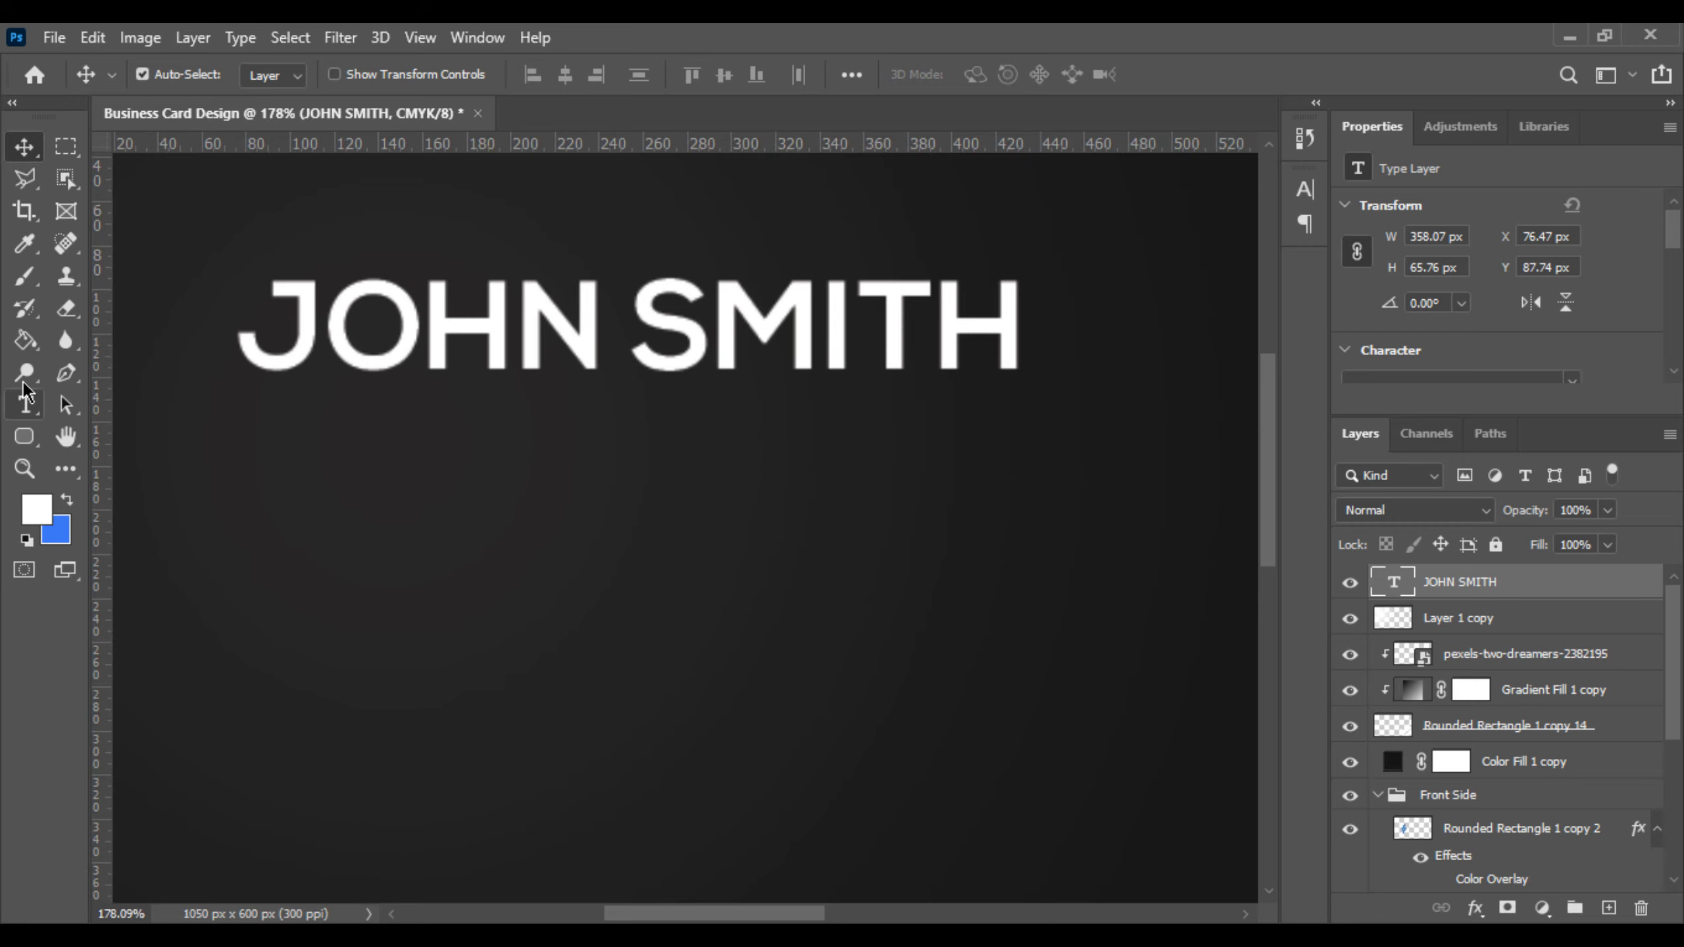
pyautogui.click(25, 404)
pyautogui.scroll(-1, 312, 598)
pyautogui.click(307, 595)
pyautogui.scroll(-1, 321, 621)
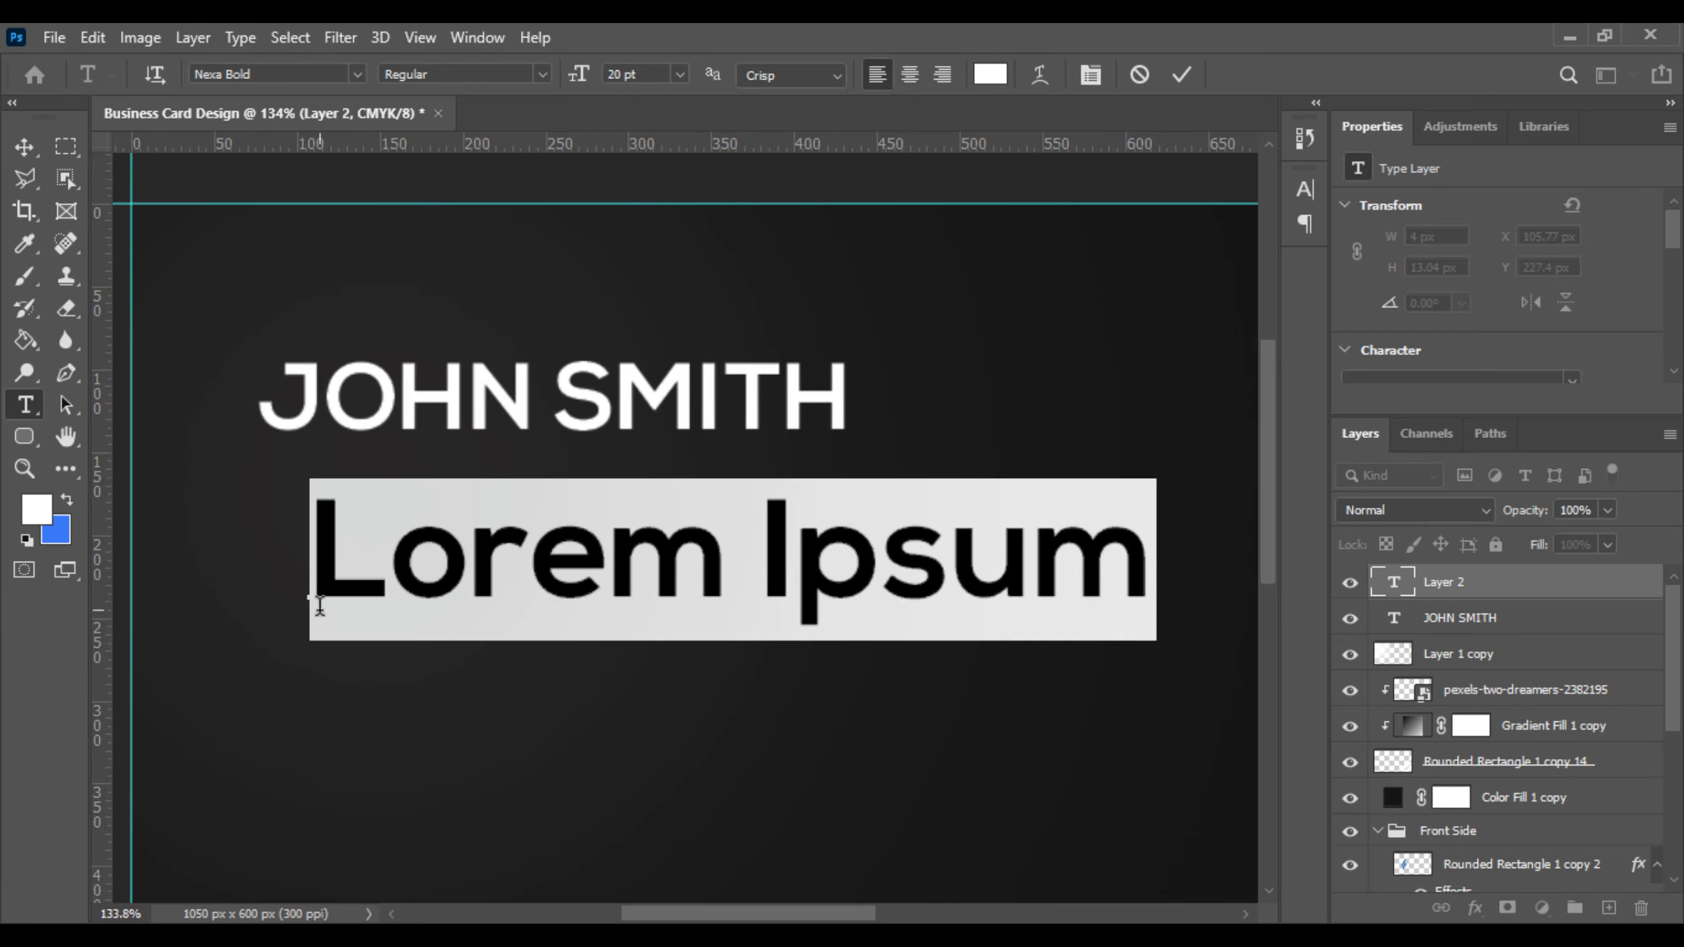
pyautogui.write('ph')
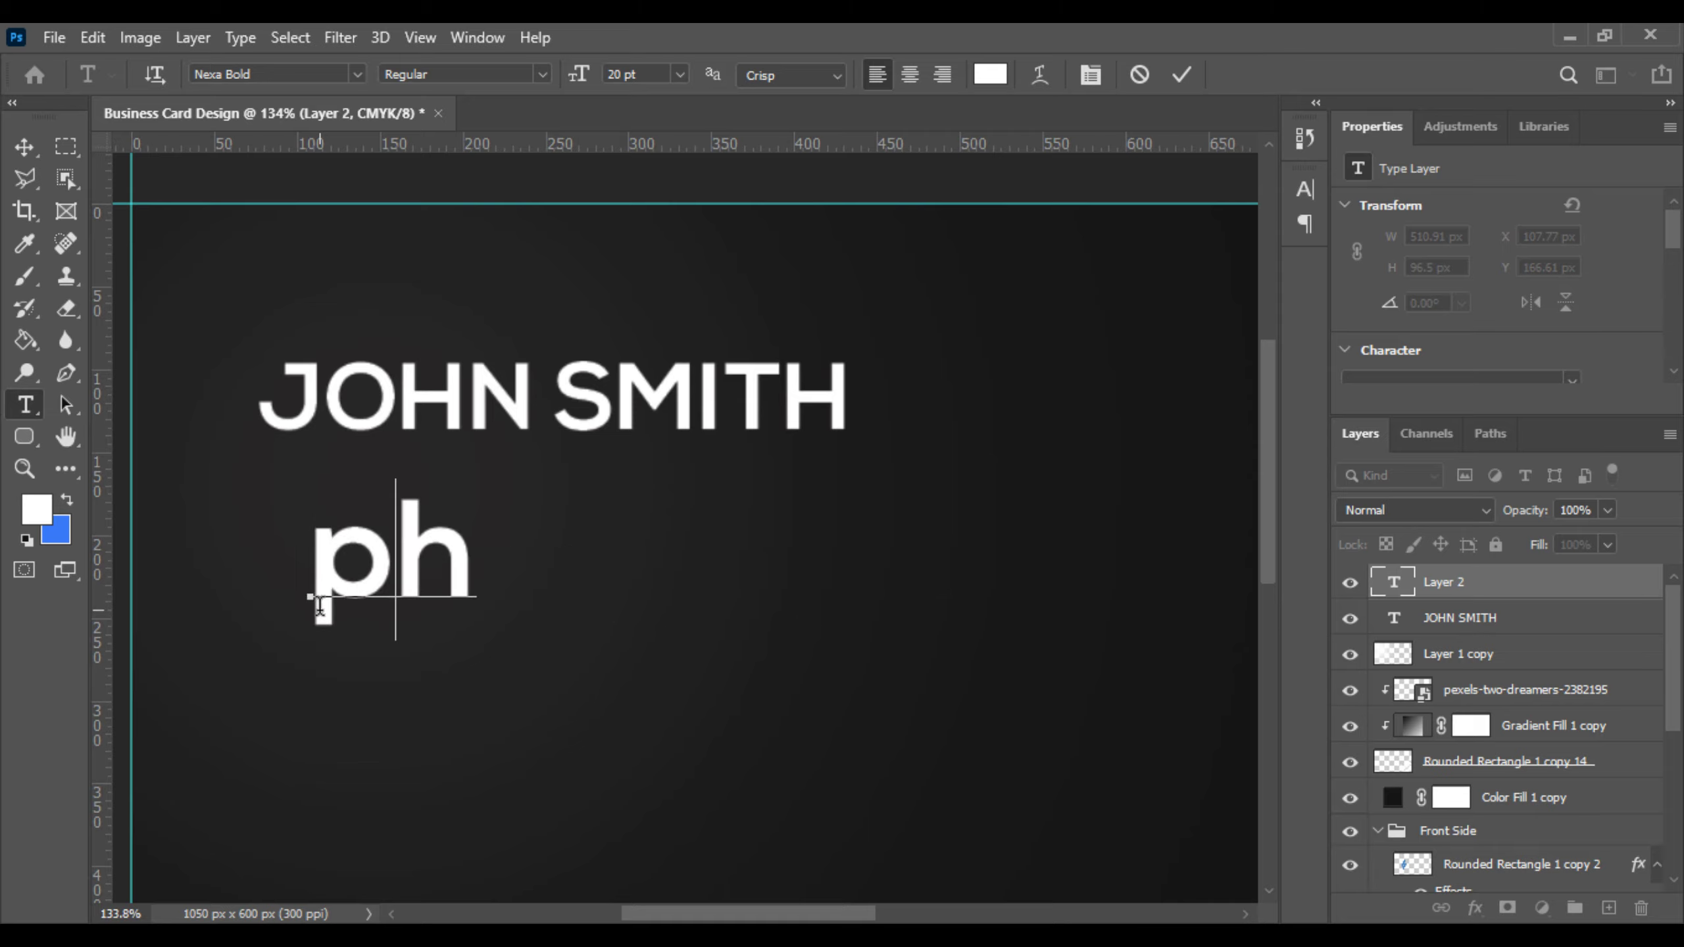
pyautogui.press('BackSpace')
pyautogui.press('BackSpace')
pyautogui.write('PHO')
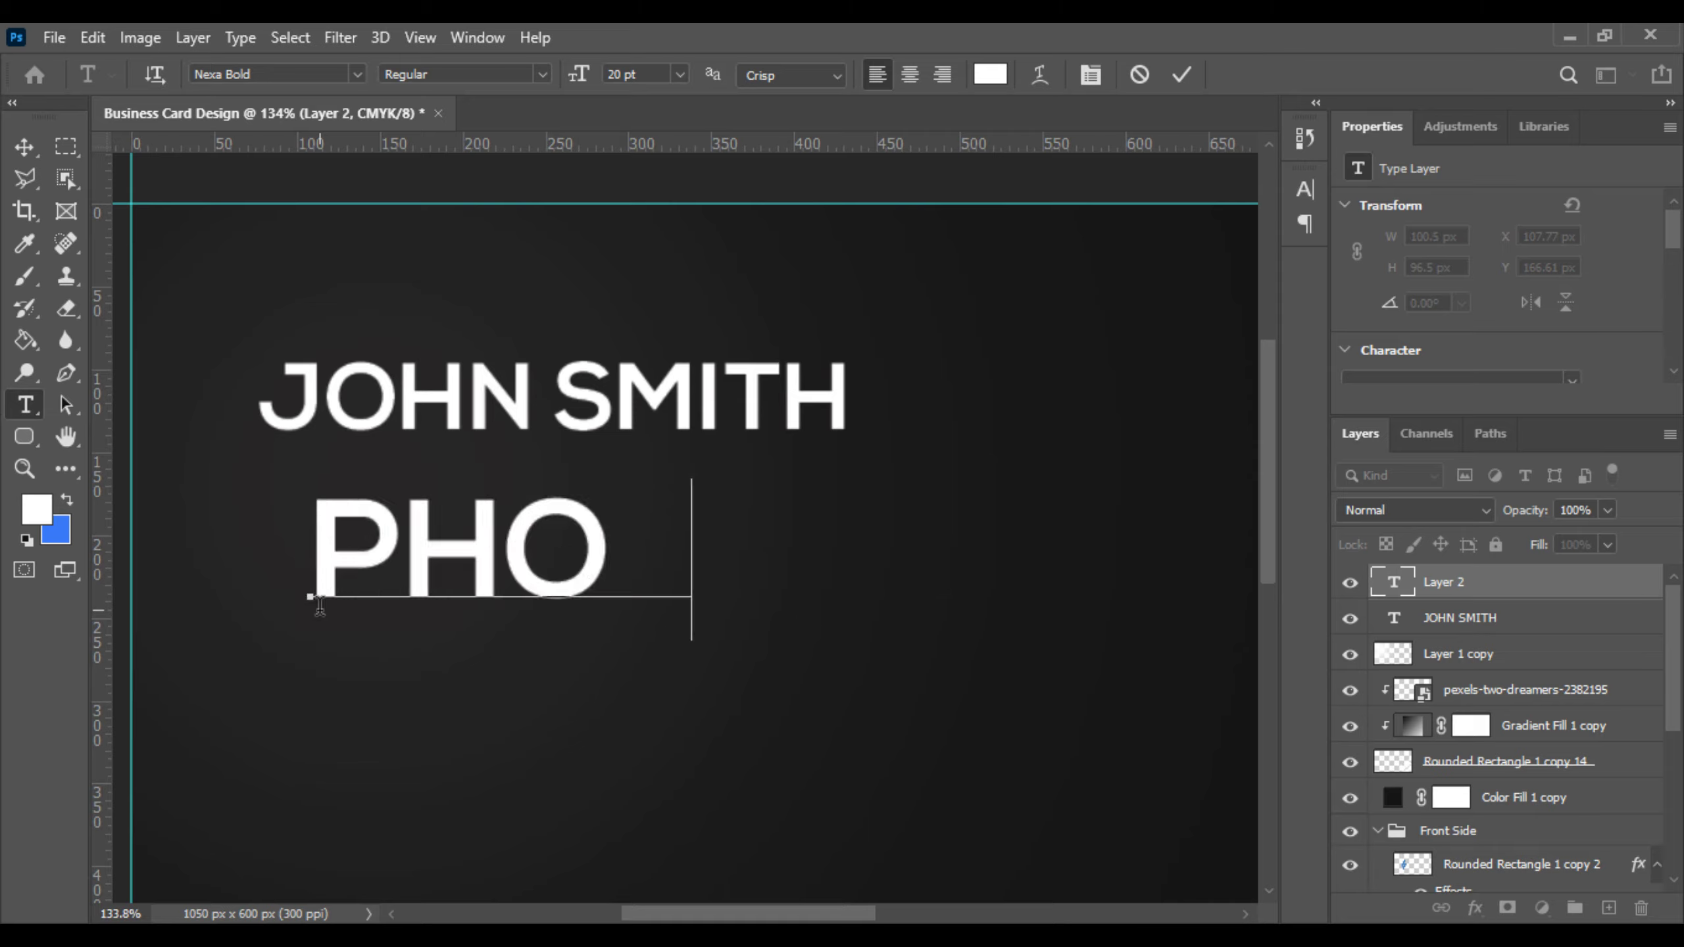
pyautogui.write('TOGRAP')
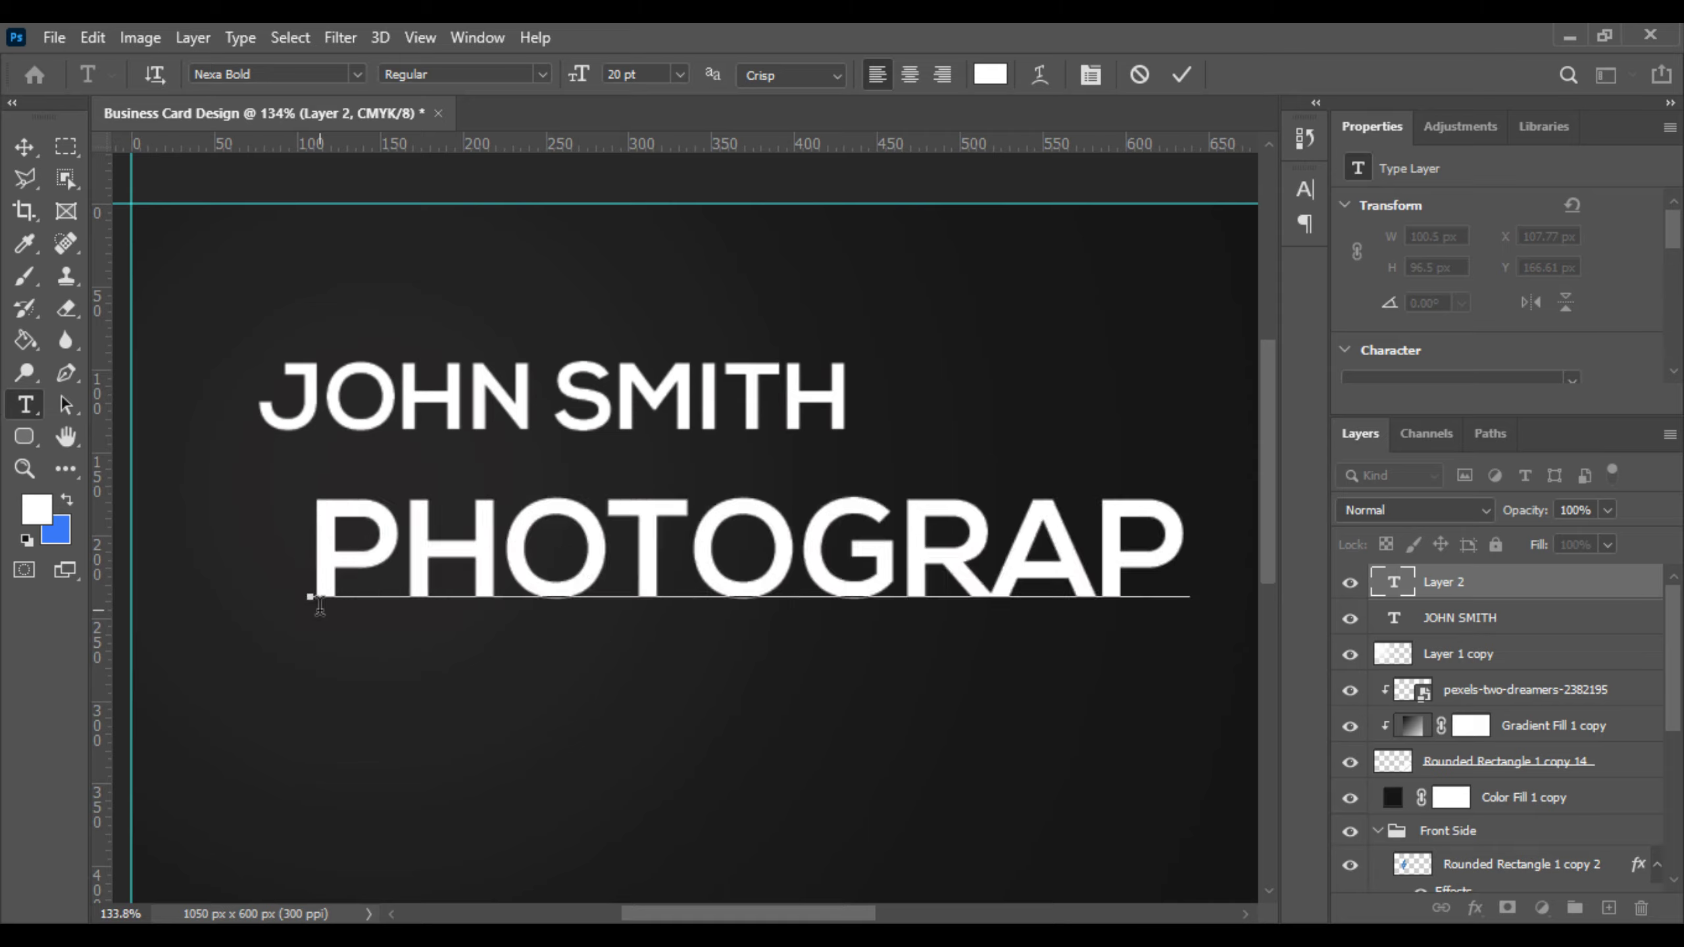
pyautogui.write('H')
pyautogui.write('ER')
pyautogui.scroll(-3, 320, 605)
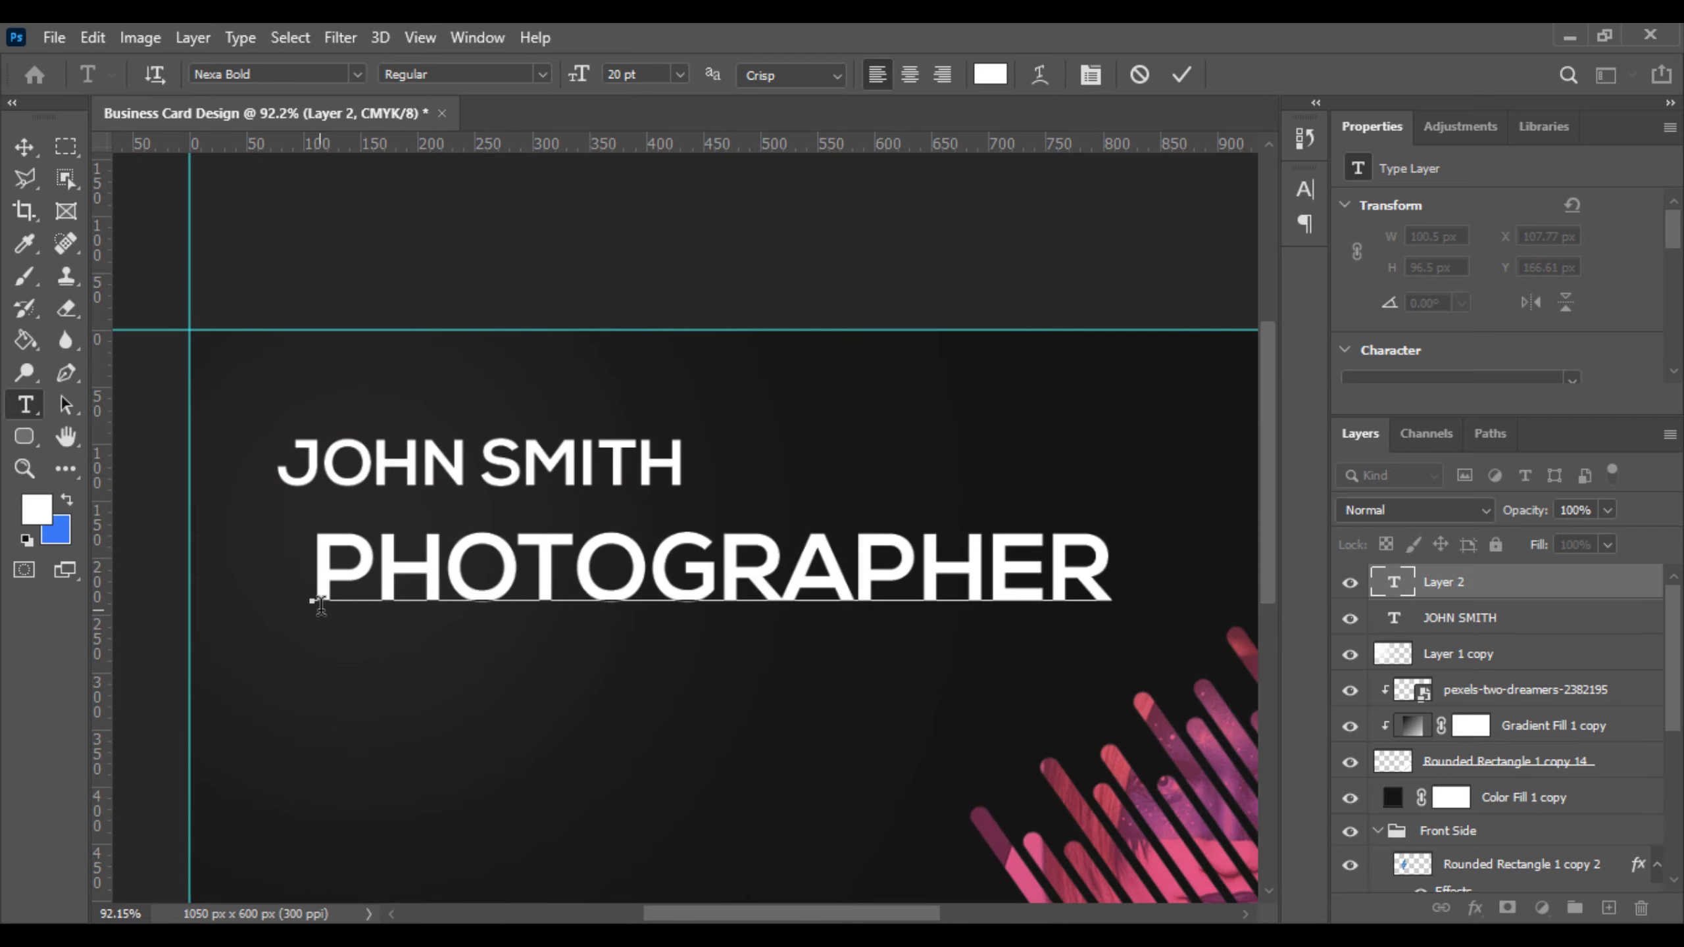
# Step: Set the PHOTOGRAPHER text to 5 pt in the Nexa Light font
pyautogui.doubleClick(504, 587)
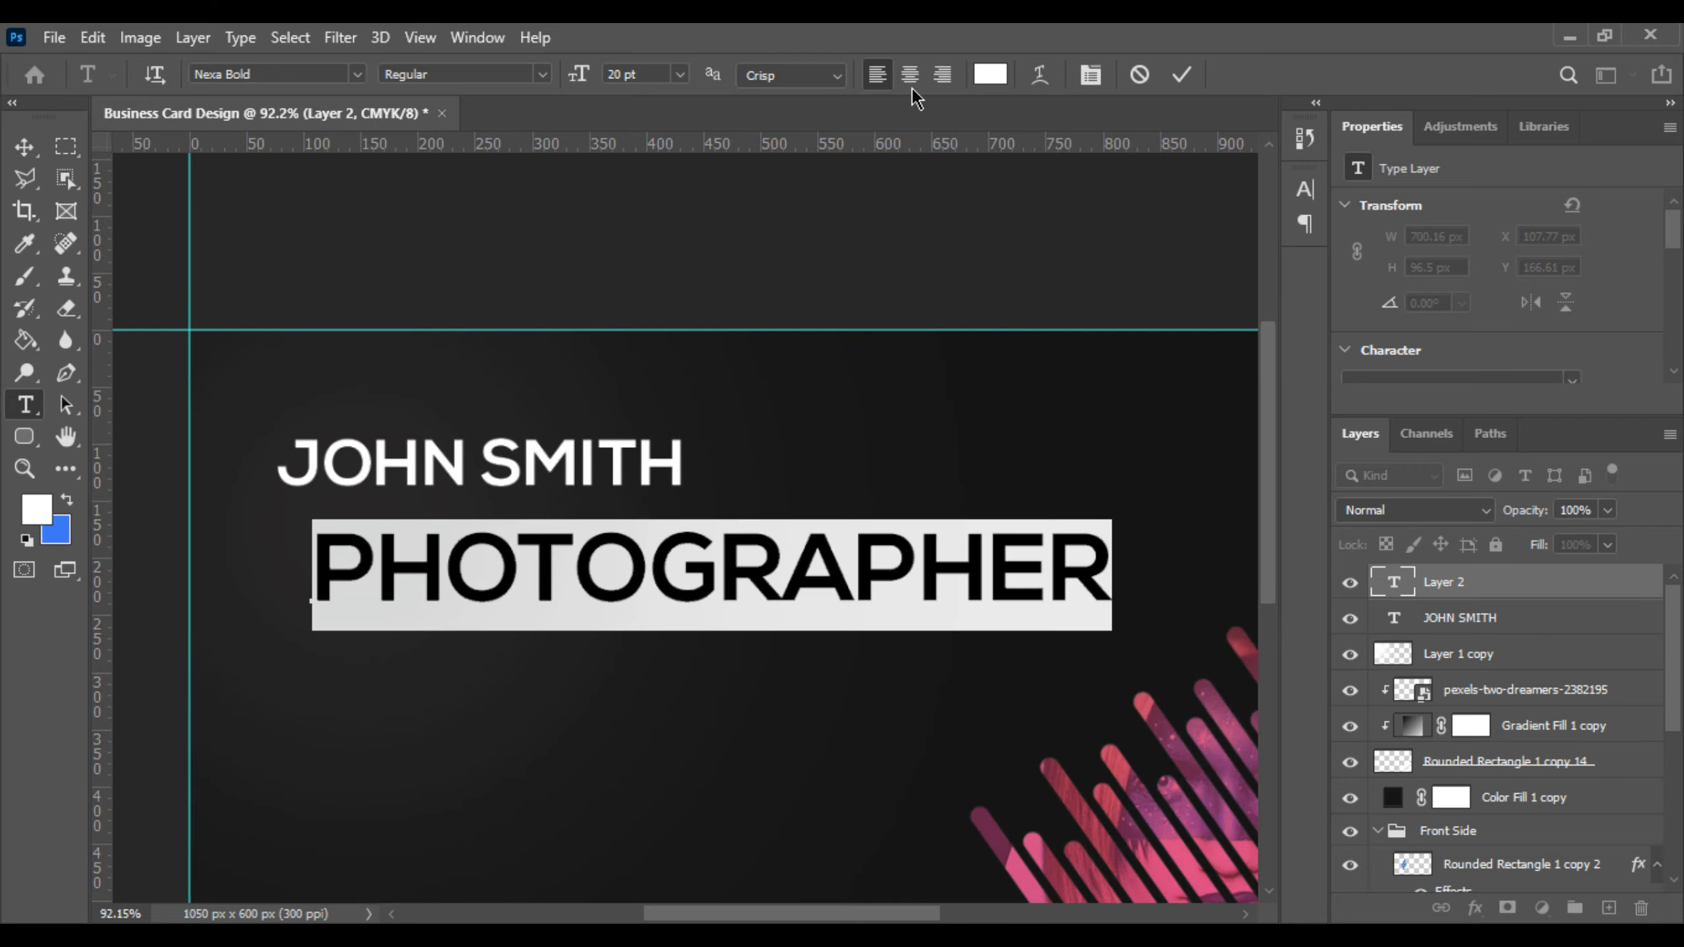
pyautogui.click(1091, 74)
pyautogui.moveTo(1038, 260); pyautogui.dragTo(1021, 264)
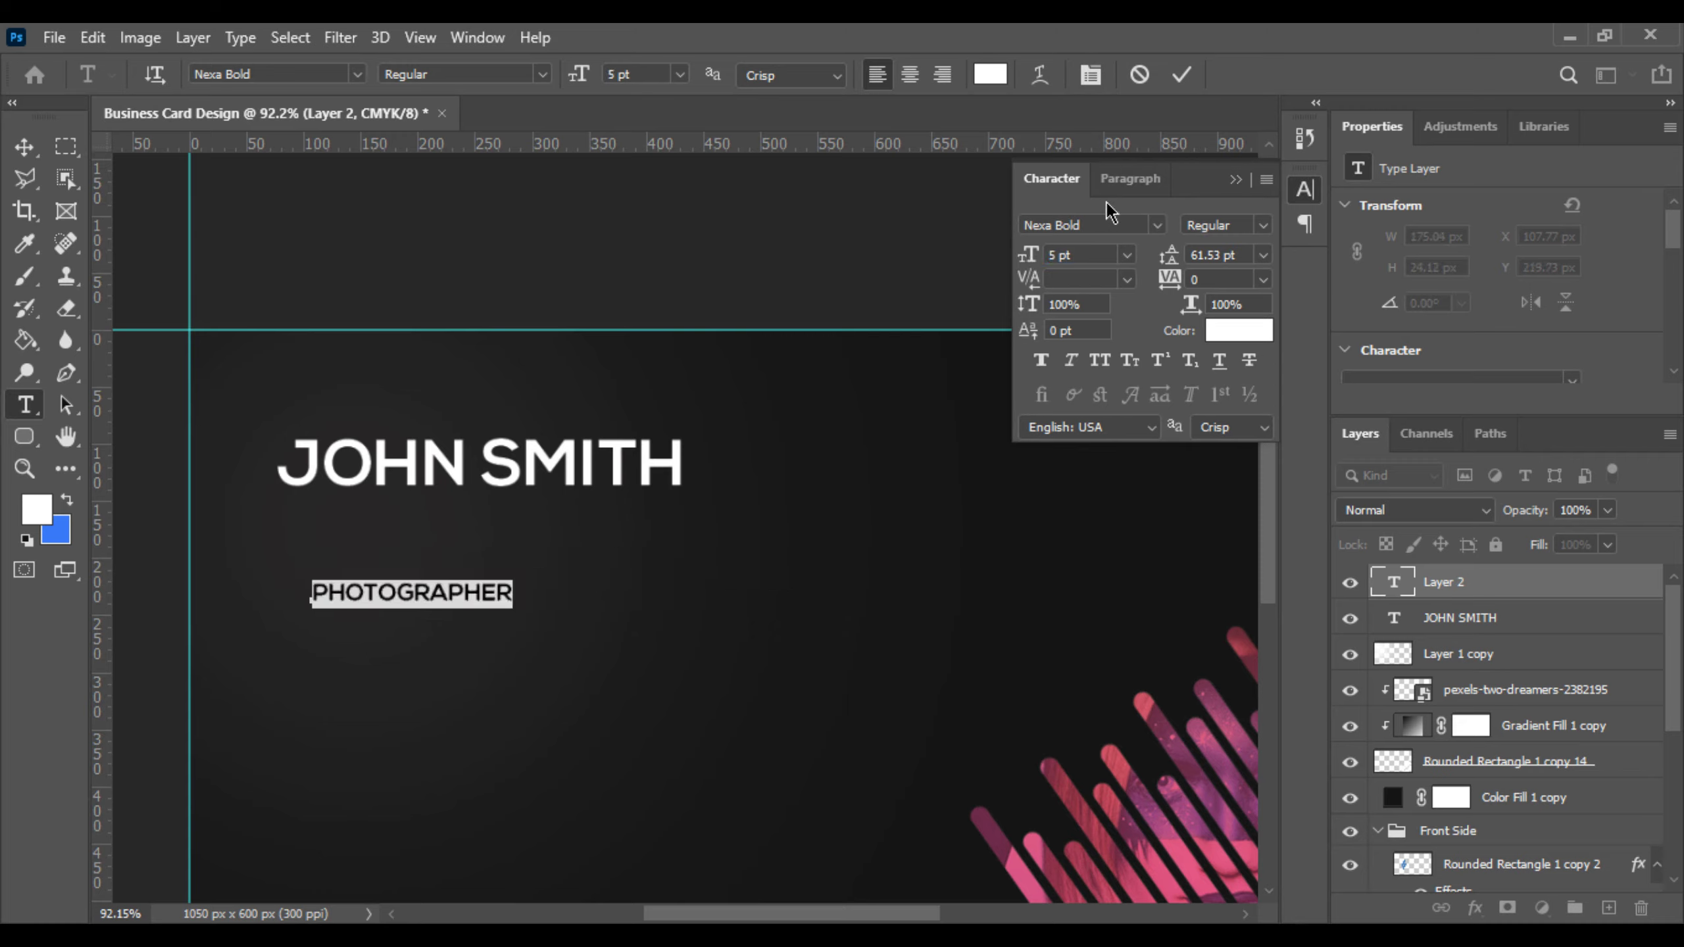
pyautogui.click(1158, 226)
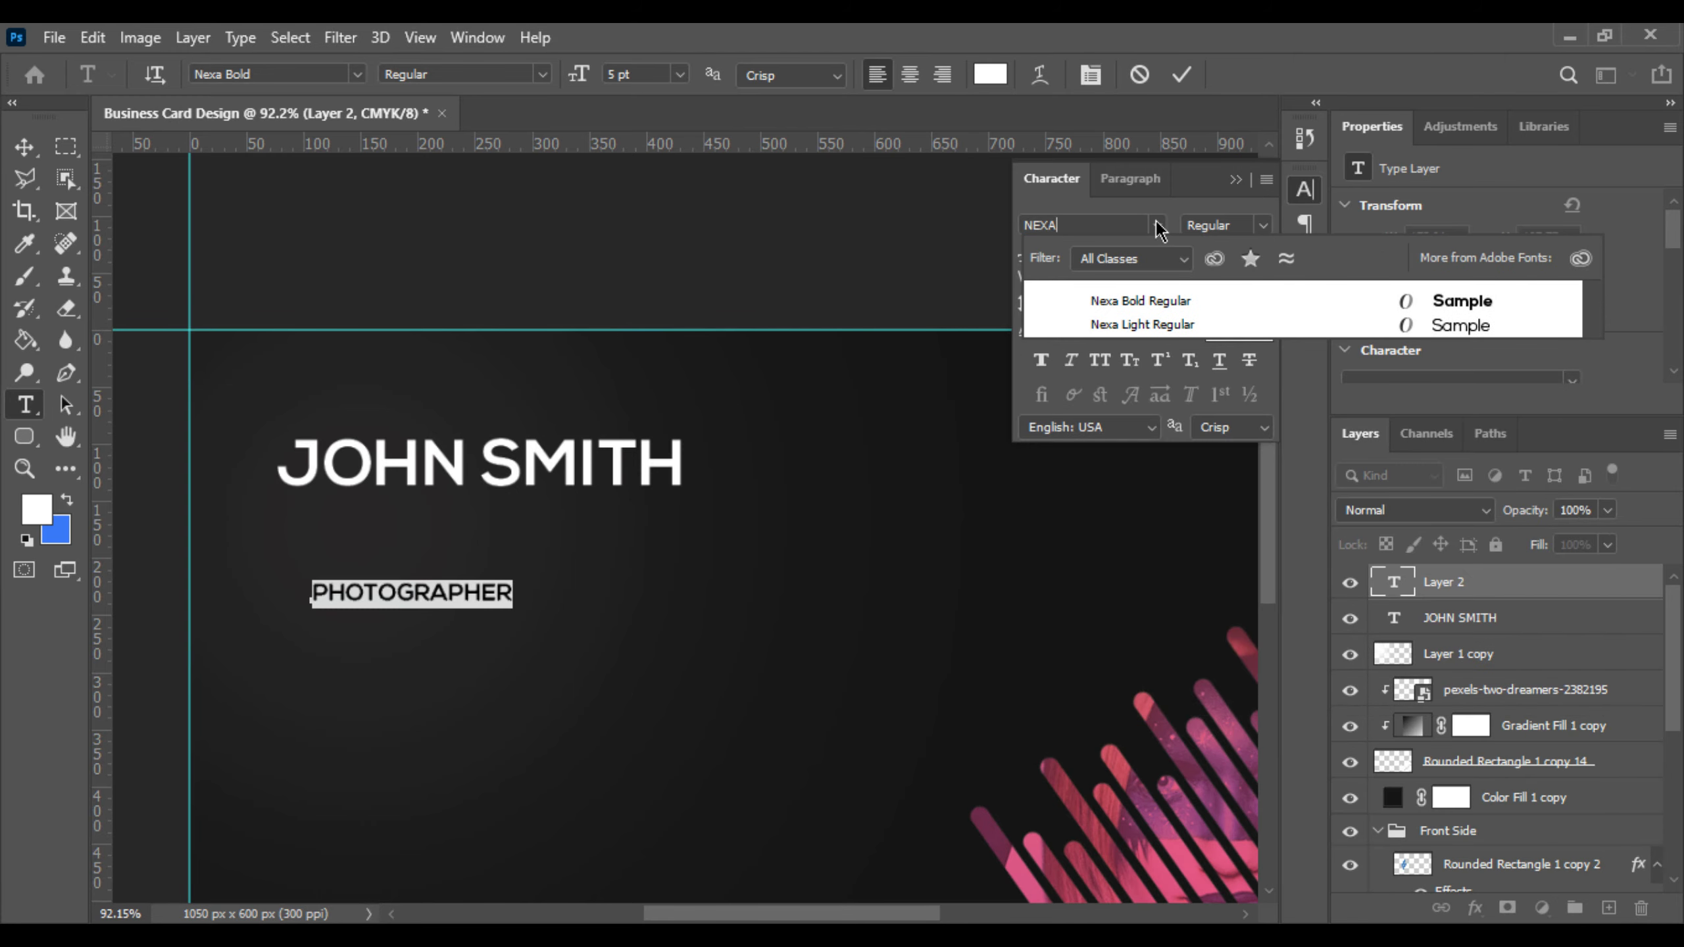
pyautogui.press('Down')
pyautogui.press('Return')
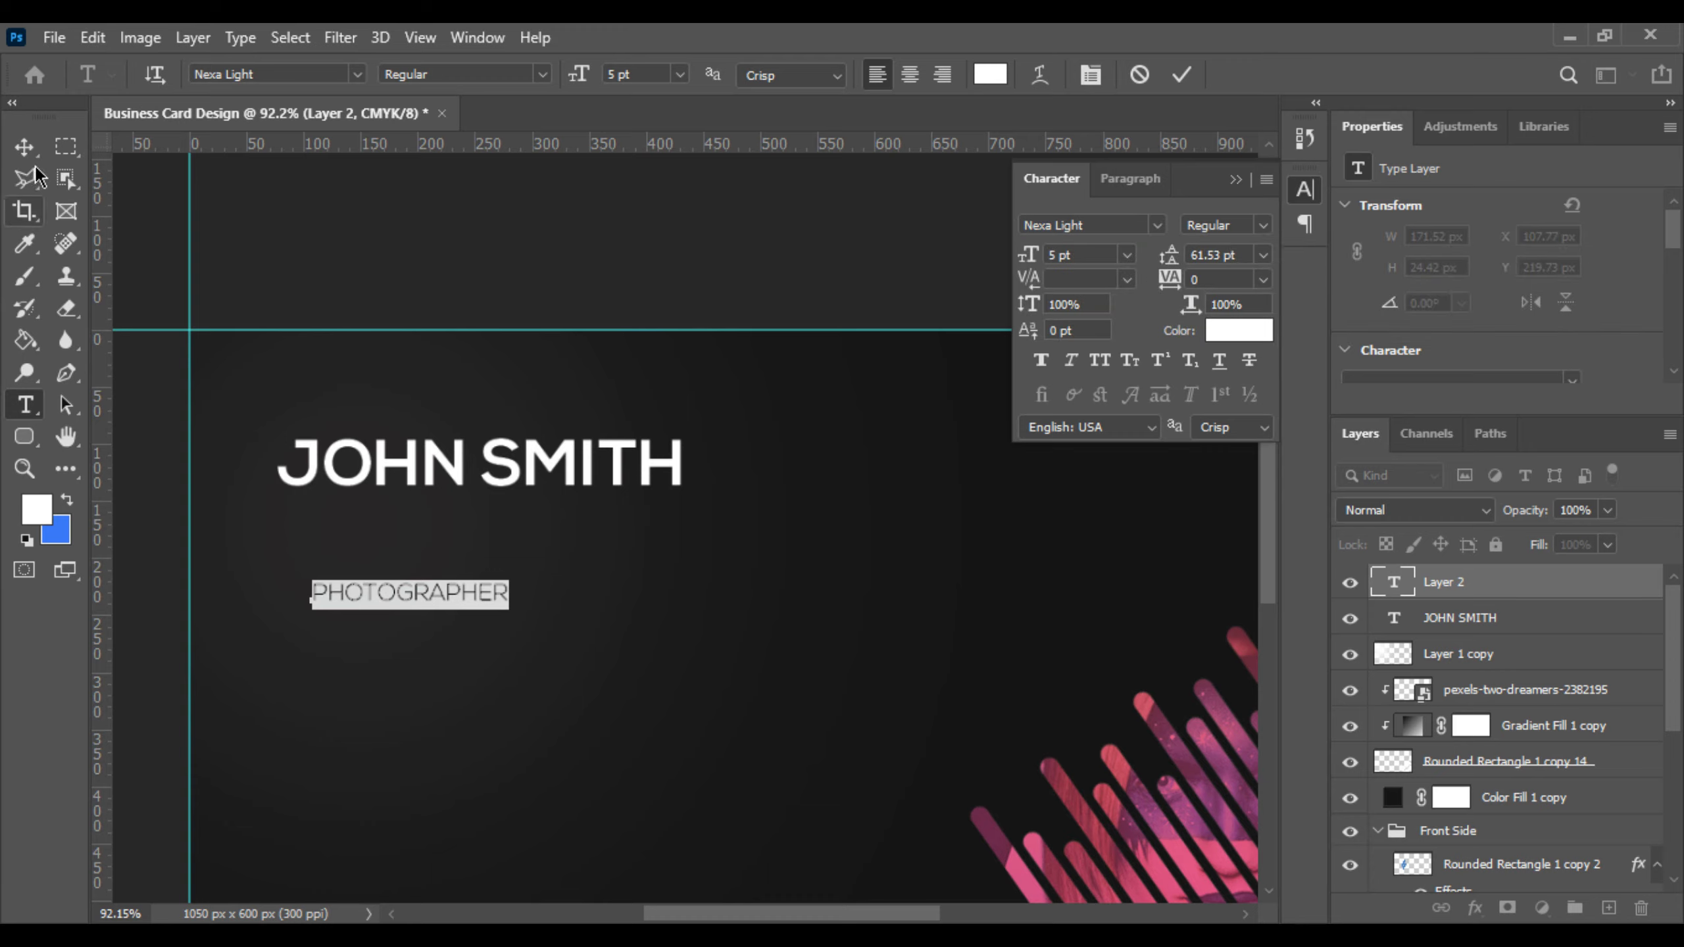
pyautogui.click(24, 147)
# Step: Give the PHOTOGRAPHER layer a reversed linear pink-to-orange Gradient Overlay at -144° and 150% scale
pyautogui.scroll(3, 244, 583)
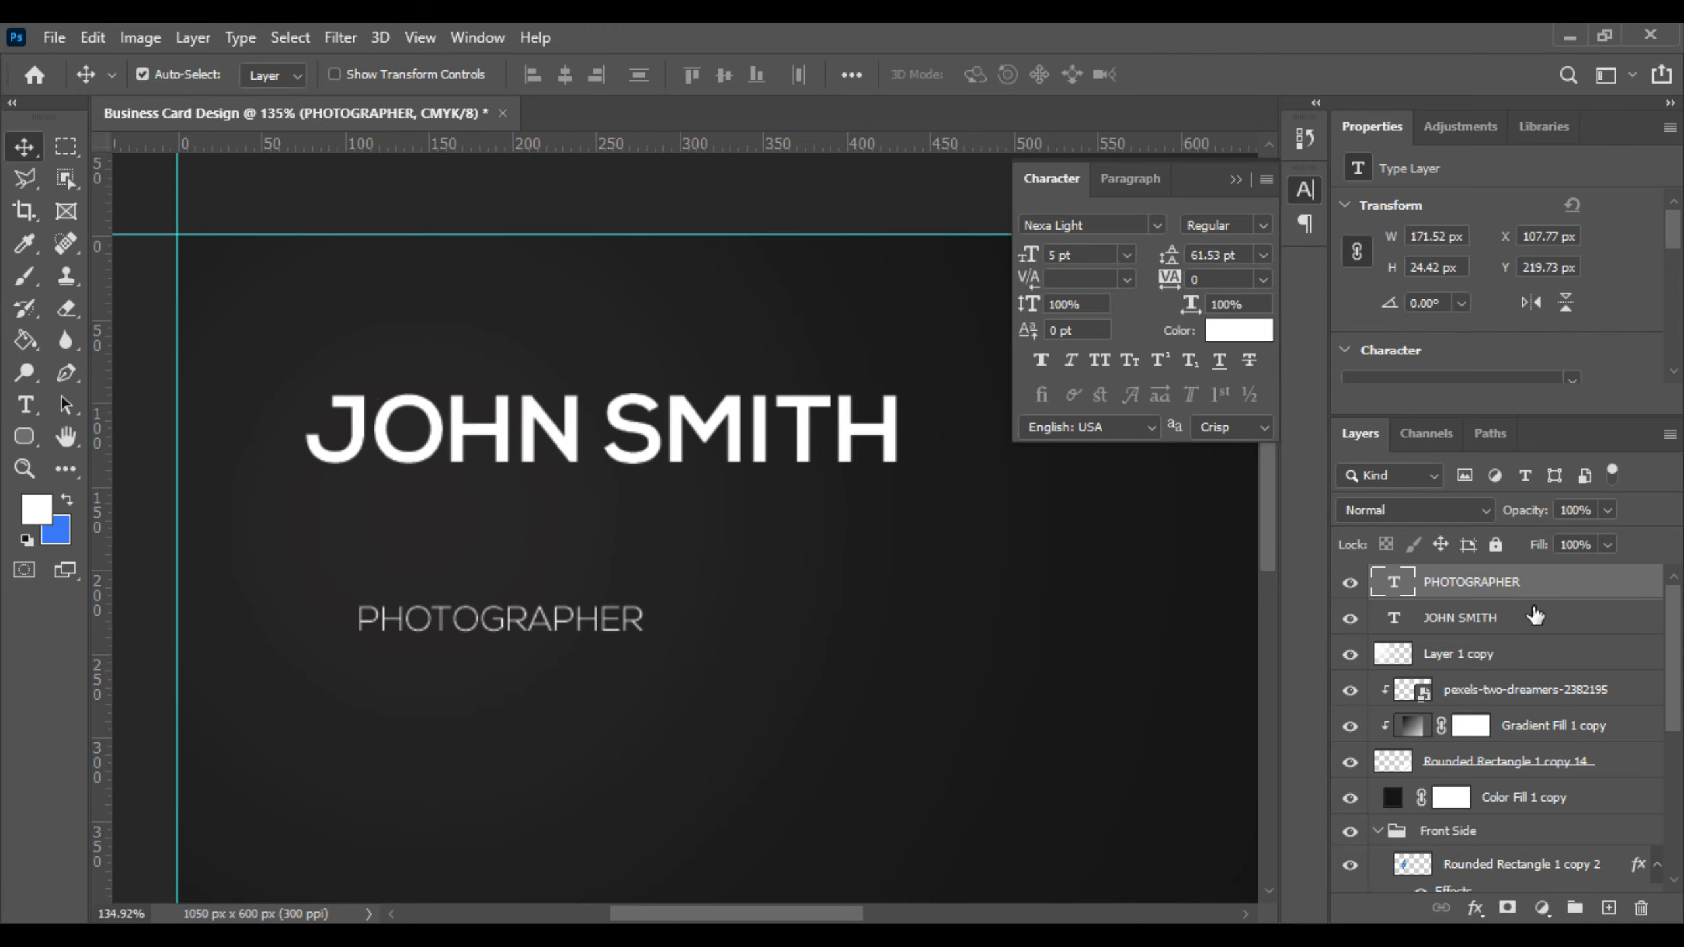
pyautogui.scroll(-1, 1541, 720)
pyautogui.scroll(1, 1525, 726)
pyautogui.rightClick(1415, 729)
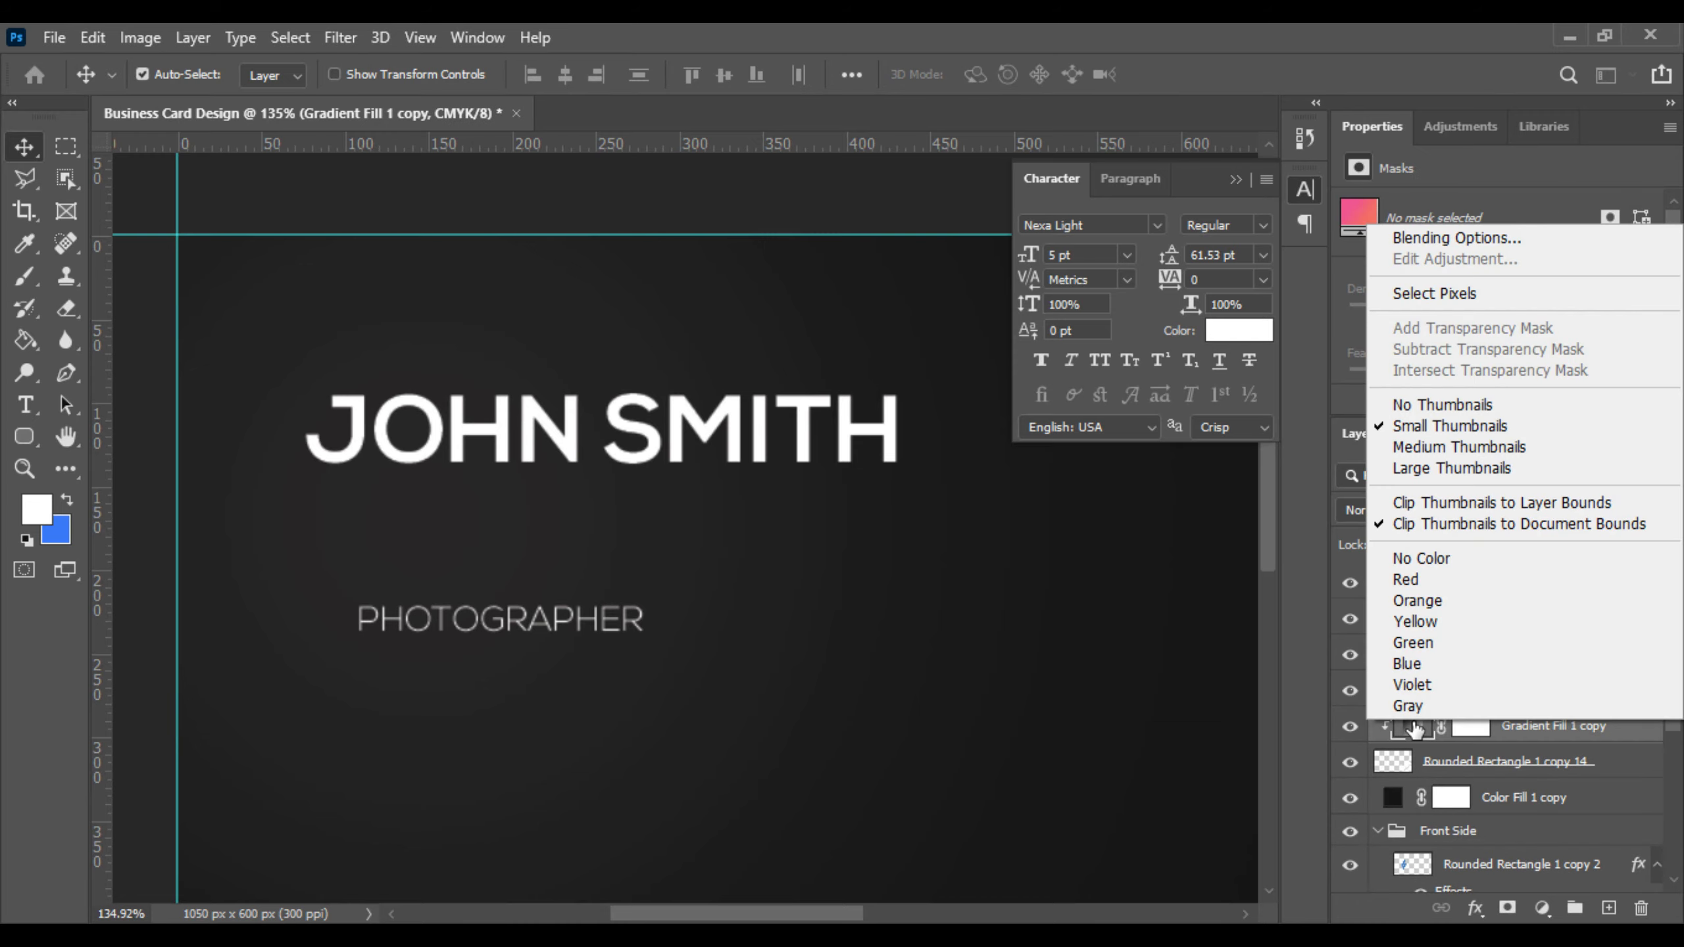
pyautogui.click(1528, 752)
pyautogui.rightClick(1492, 587)
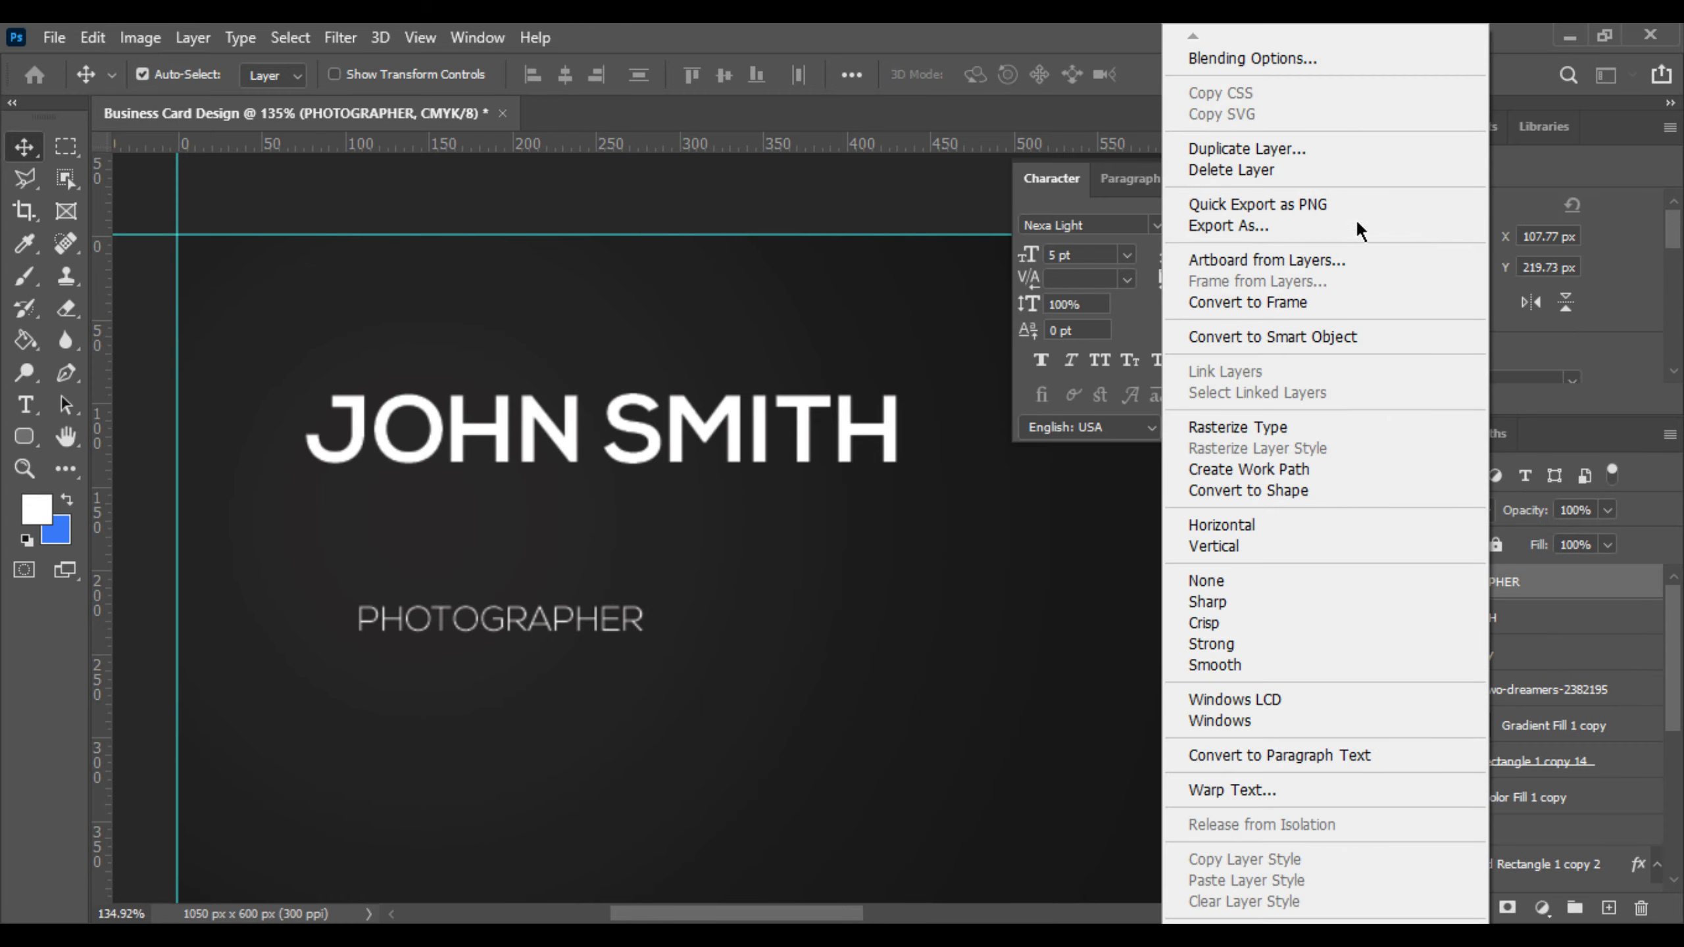
pyautogui.press('Escape')
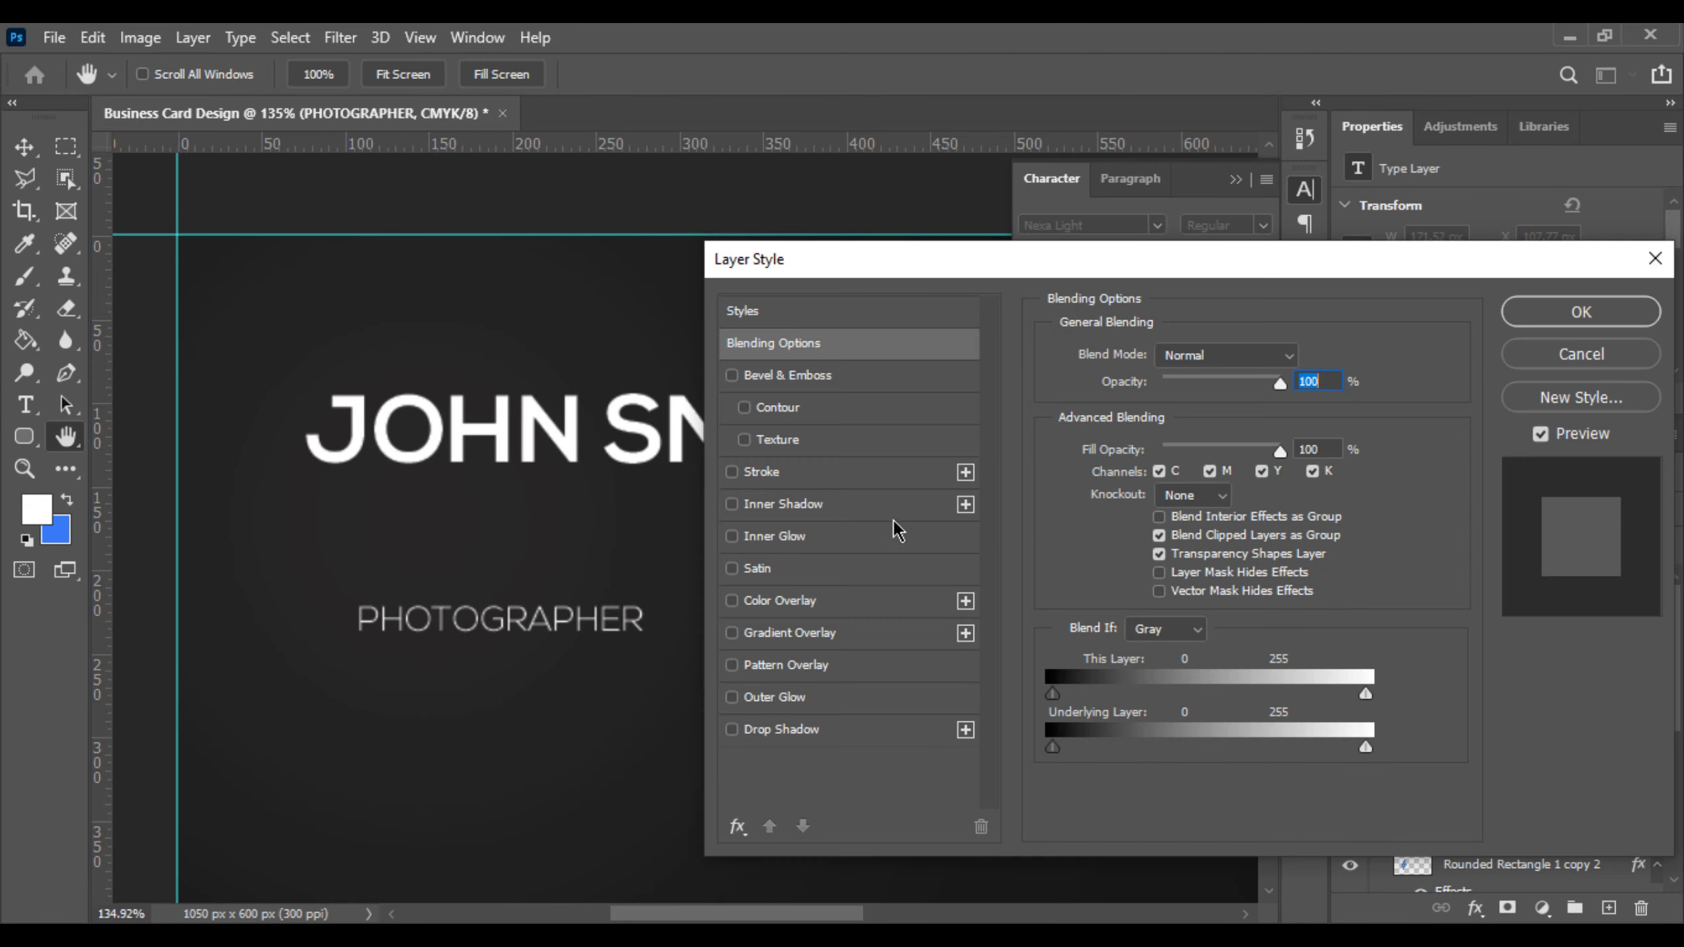
pyautogui.click(784, 630)
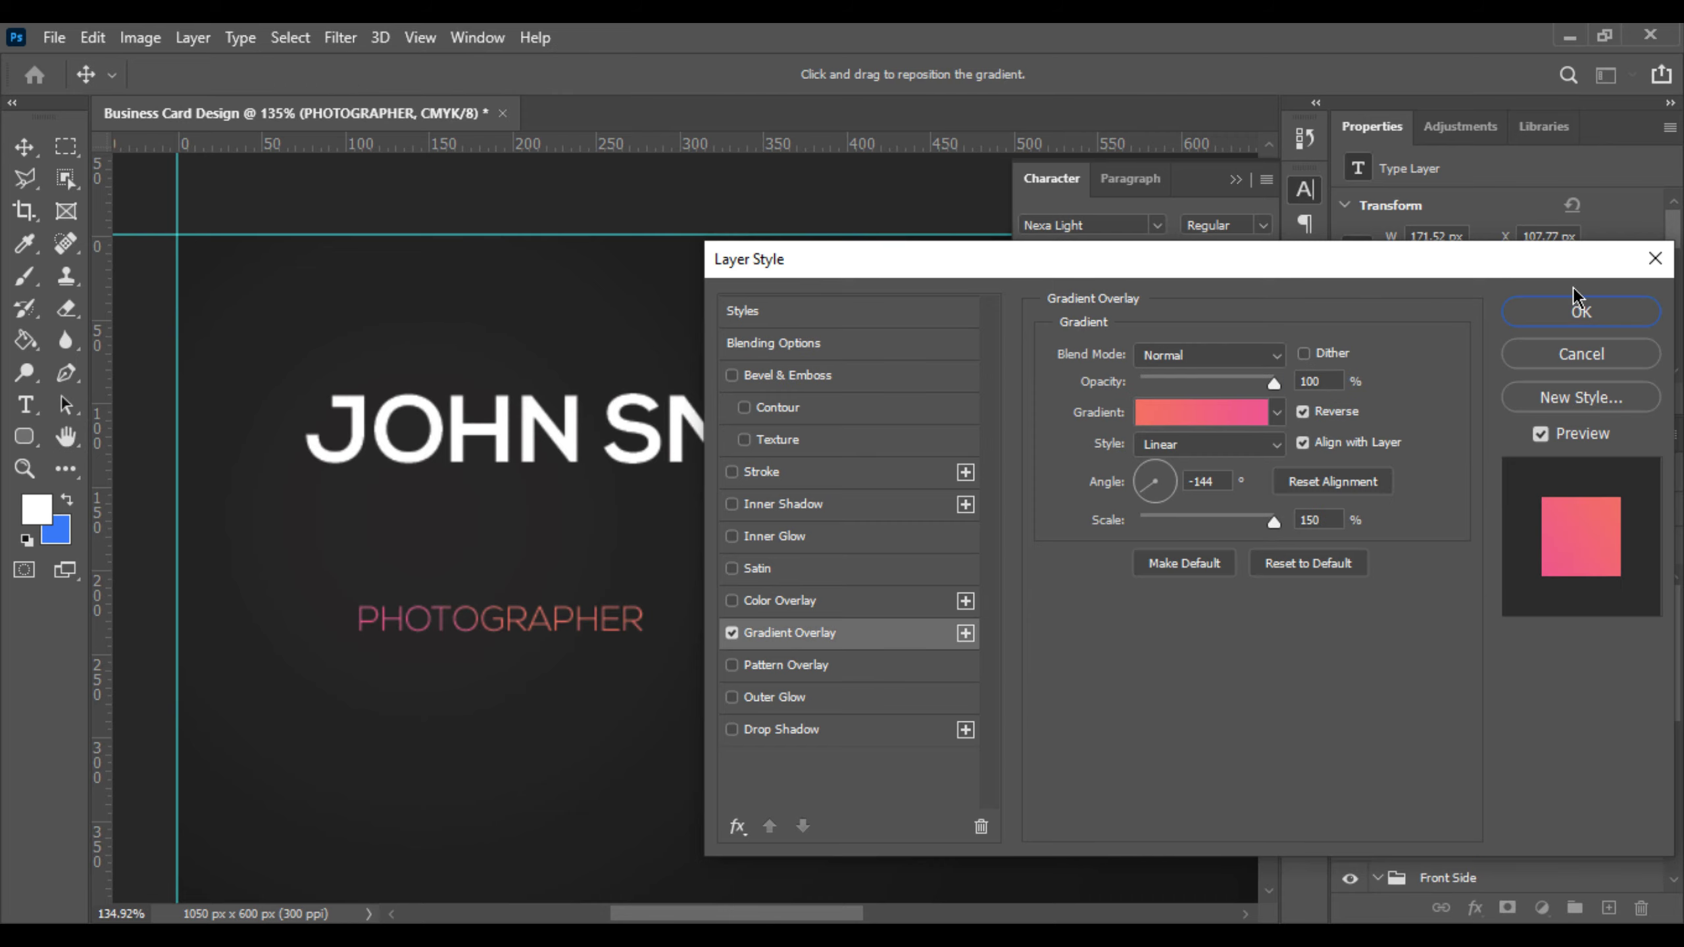
pyautogui.click(1580, 306)
# Step: Move the PHOTOGRAPHER text directly beneath the name, aligned with the name's left edge
pyautogui.scroll(3, 457, 703)
pyautogui.hotkey('ctrl', 't')
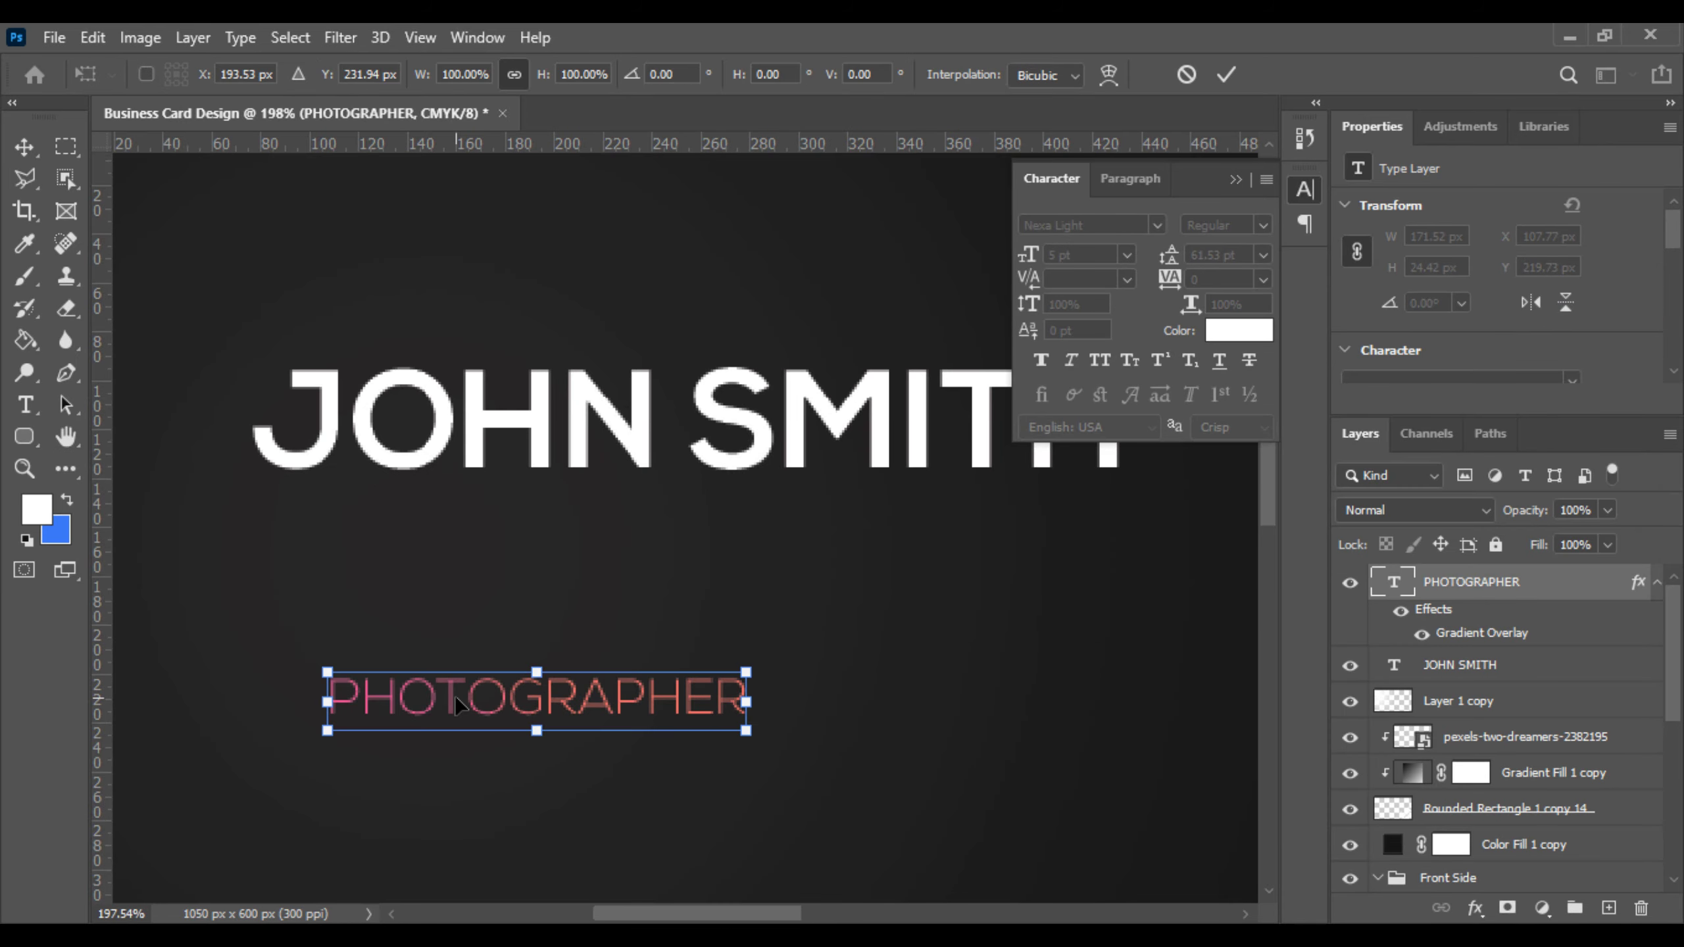
pyautogui.moveTo(457, 703); pyautogui.dragTo(385, 541)
pyautogui.scroll(-5, 424, 564)
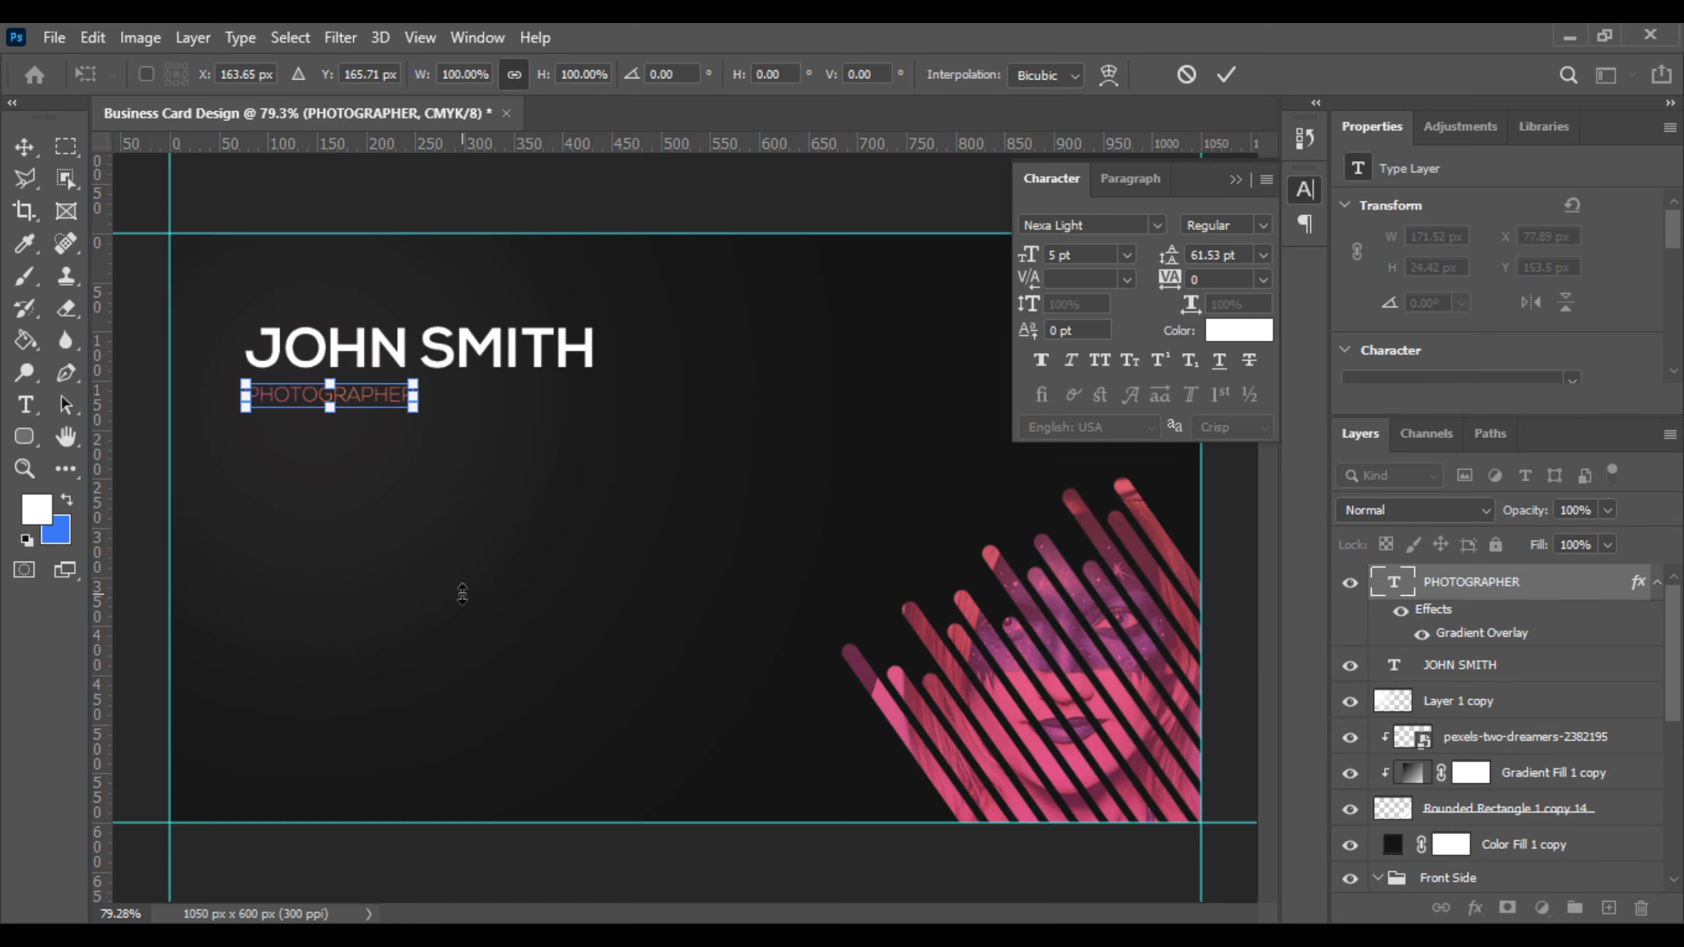
pyautogui.scroll(4, 252, 362)
pyautogui.moveTo(376, 439); pyautogui.dragTo(375, 424)
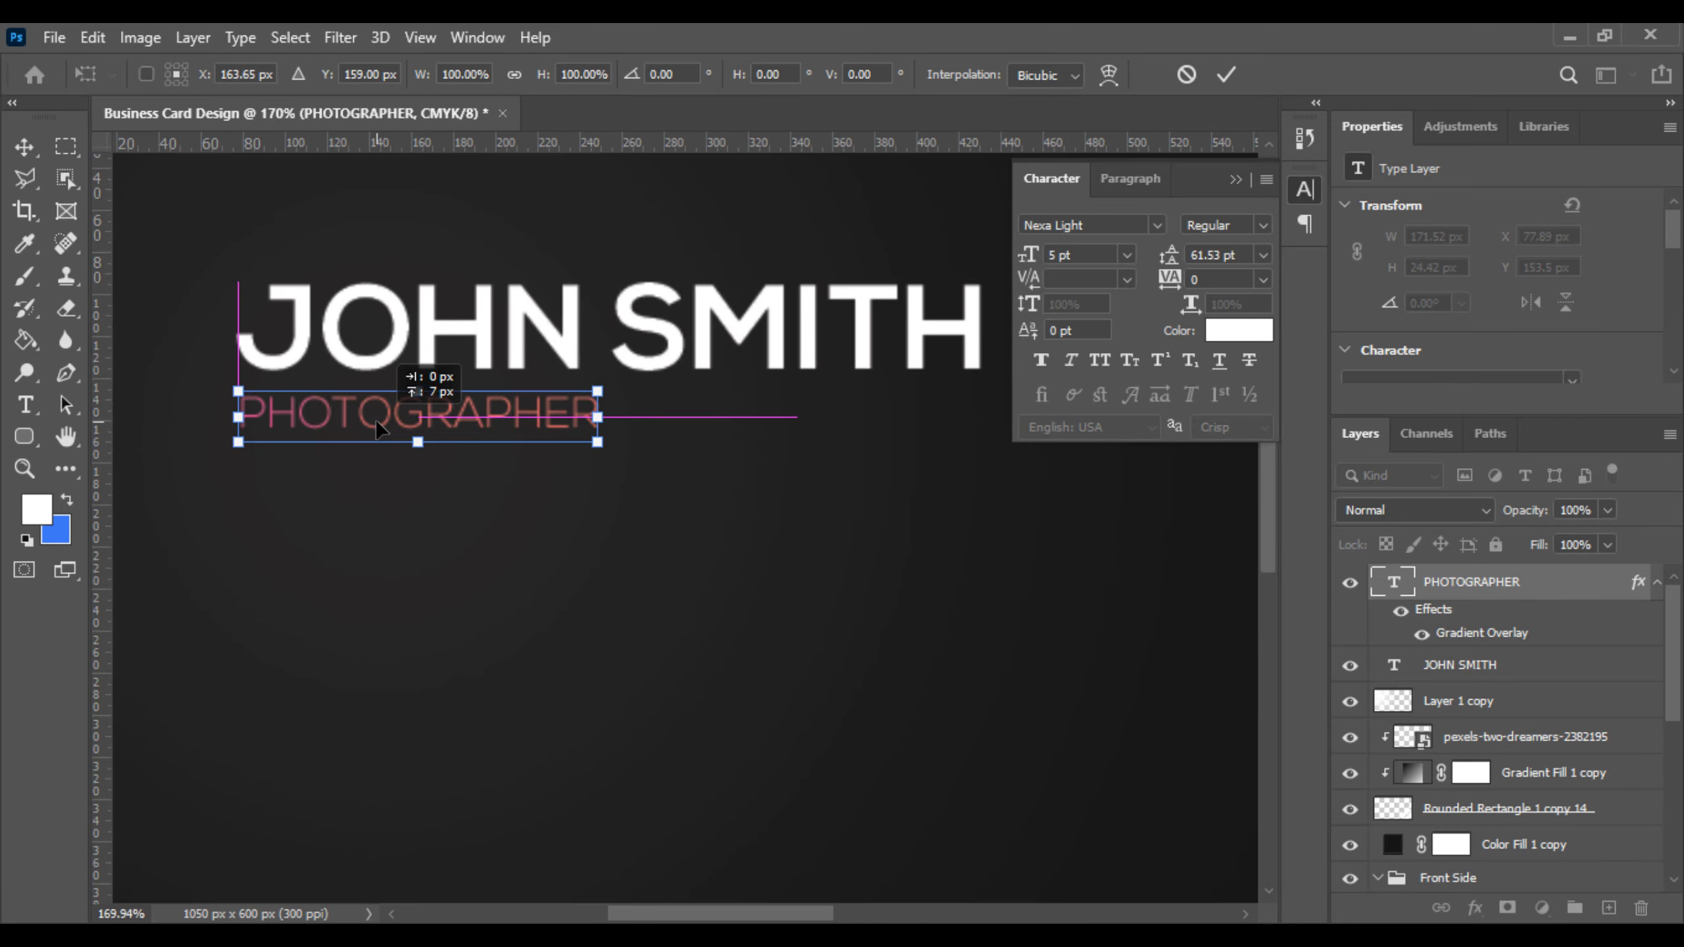
pyautogui.scroll(-4, 385, 452)
pyautogui.press('Return')
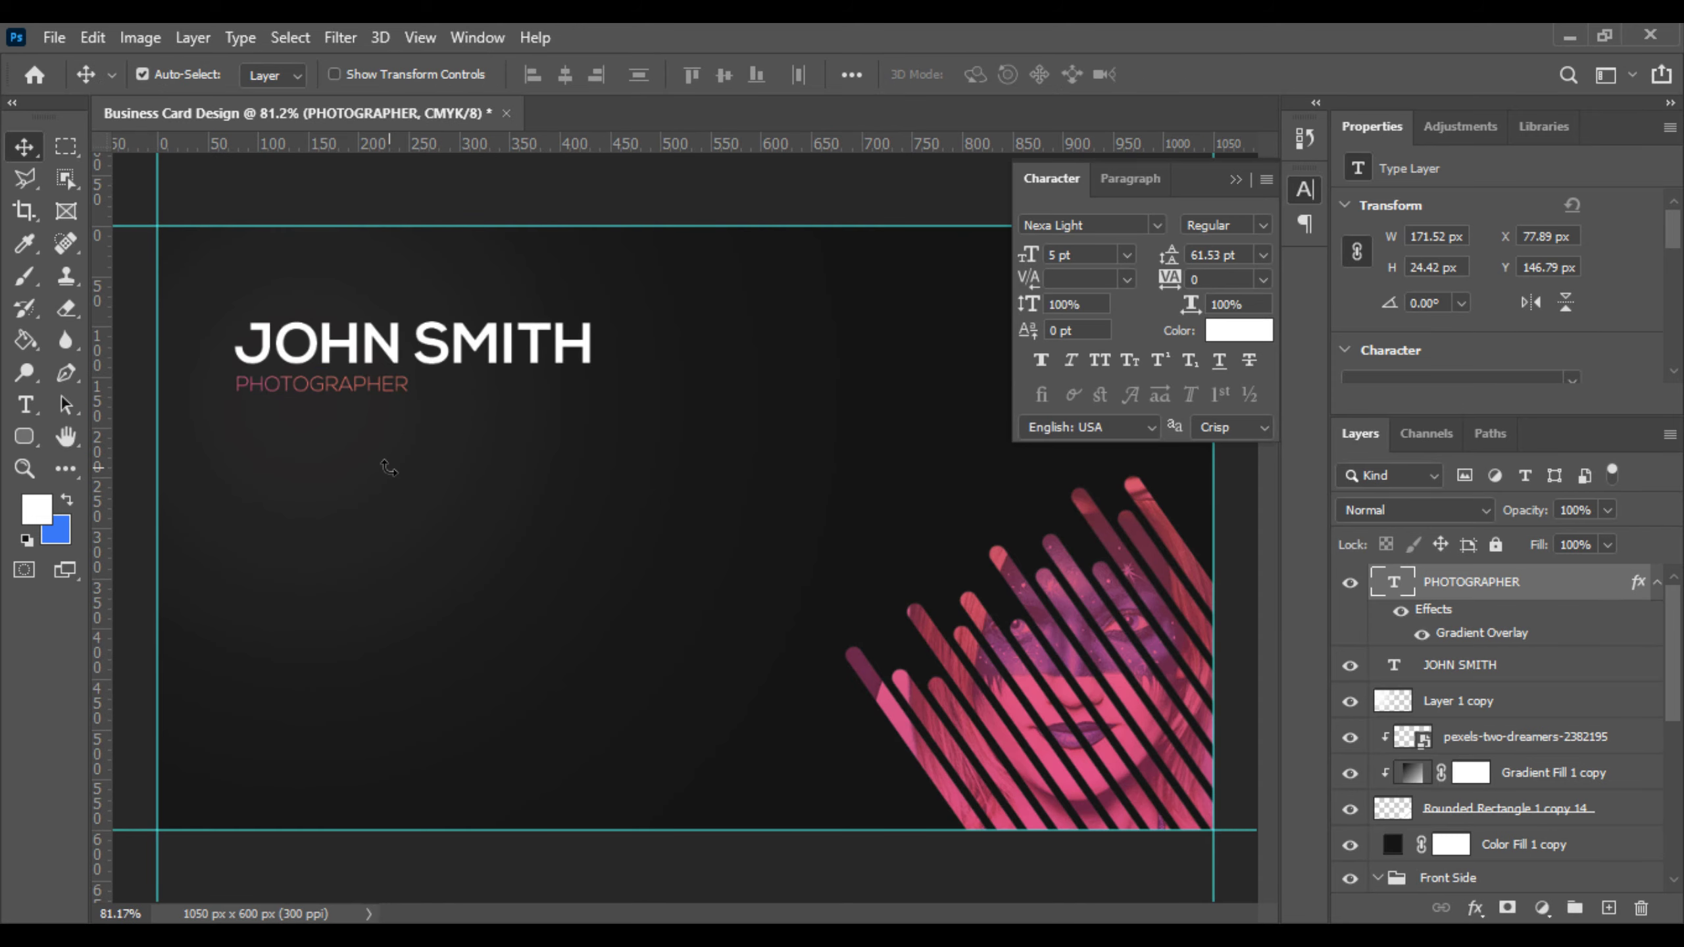
# Step: Shift the PHOTOGRAPHER text slightly right and down to about X 85, Y 149 px and close the character settings
pyautogui.scroll(-2, 393, 484)
pyautogui.scroll(2, 398, 507)
pyautogui.moveTo(317, 384); pyautogui.dragTo(328, 393)
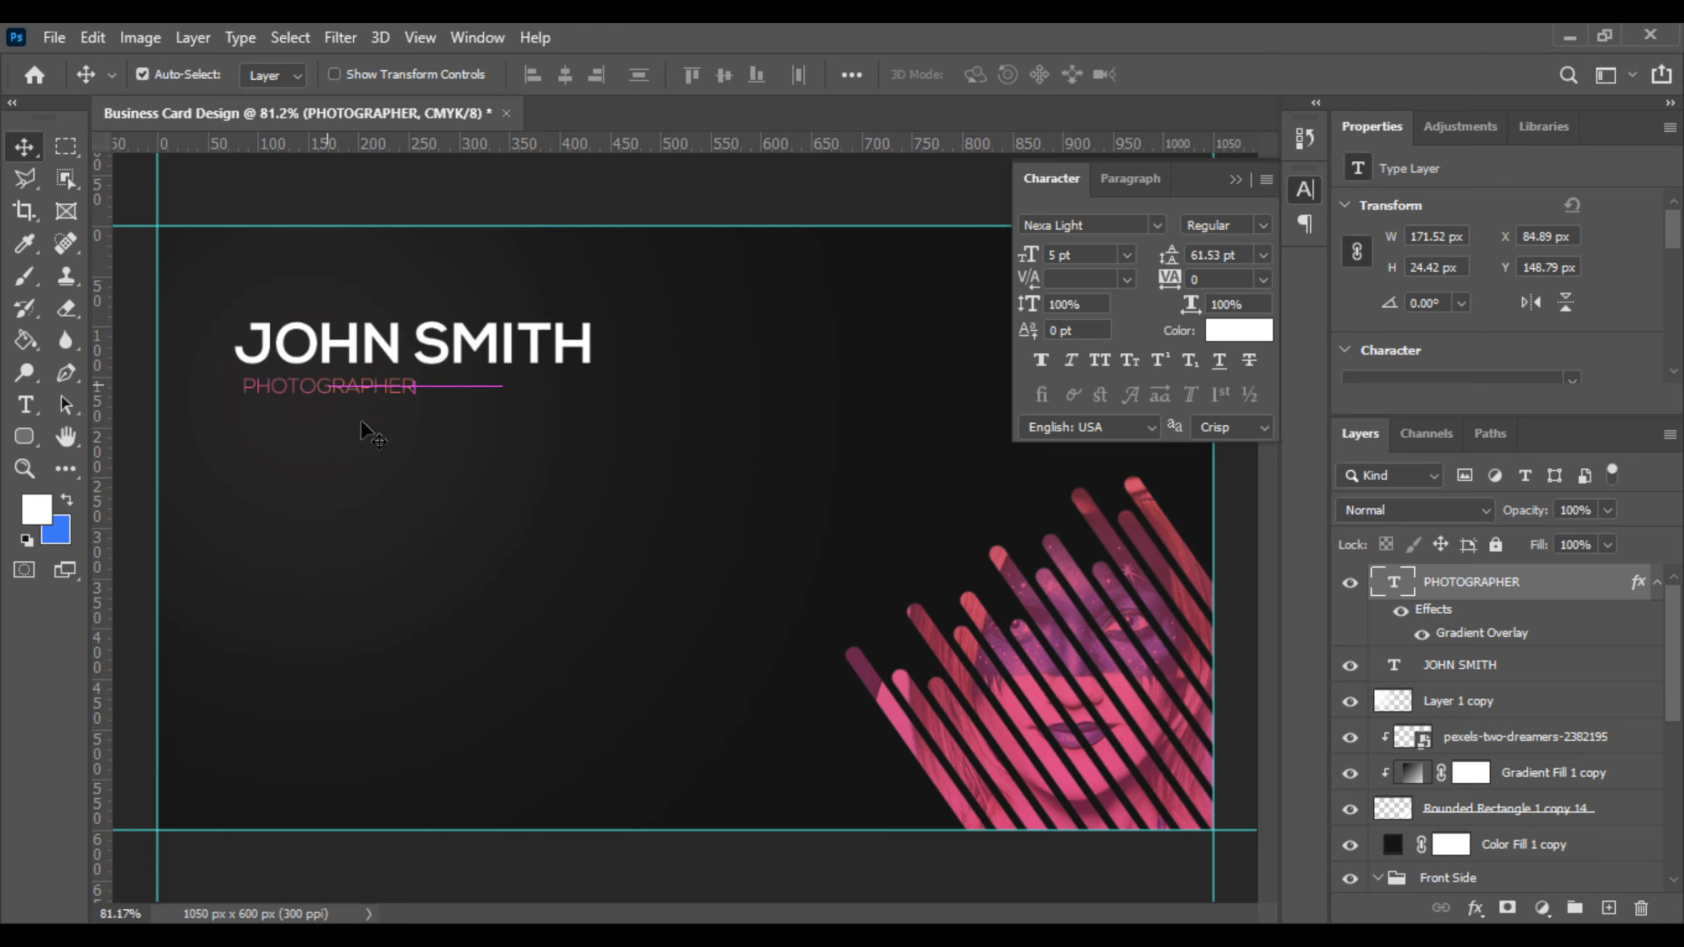
pyautogui.scroll(-1, 411, 472)
pyautogui.scroll(1, 652, 530)
pyautogui.click(1236, 179)
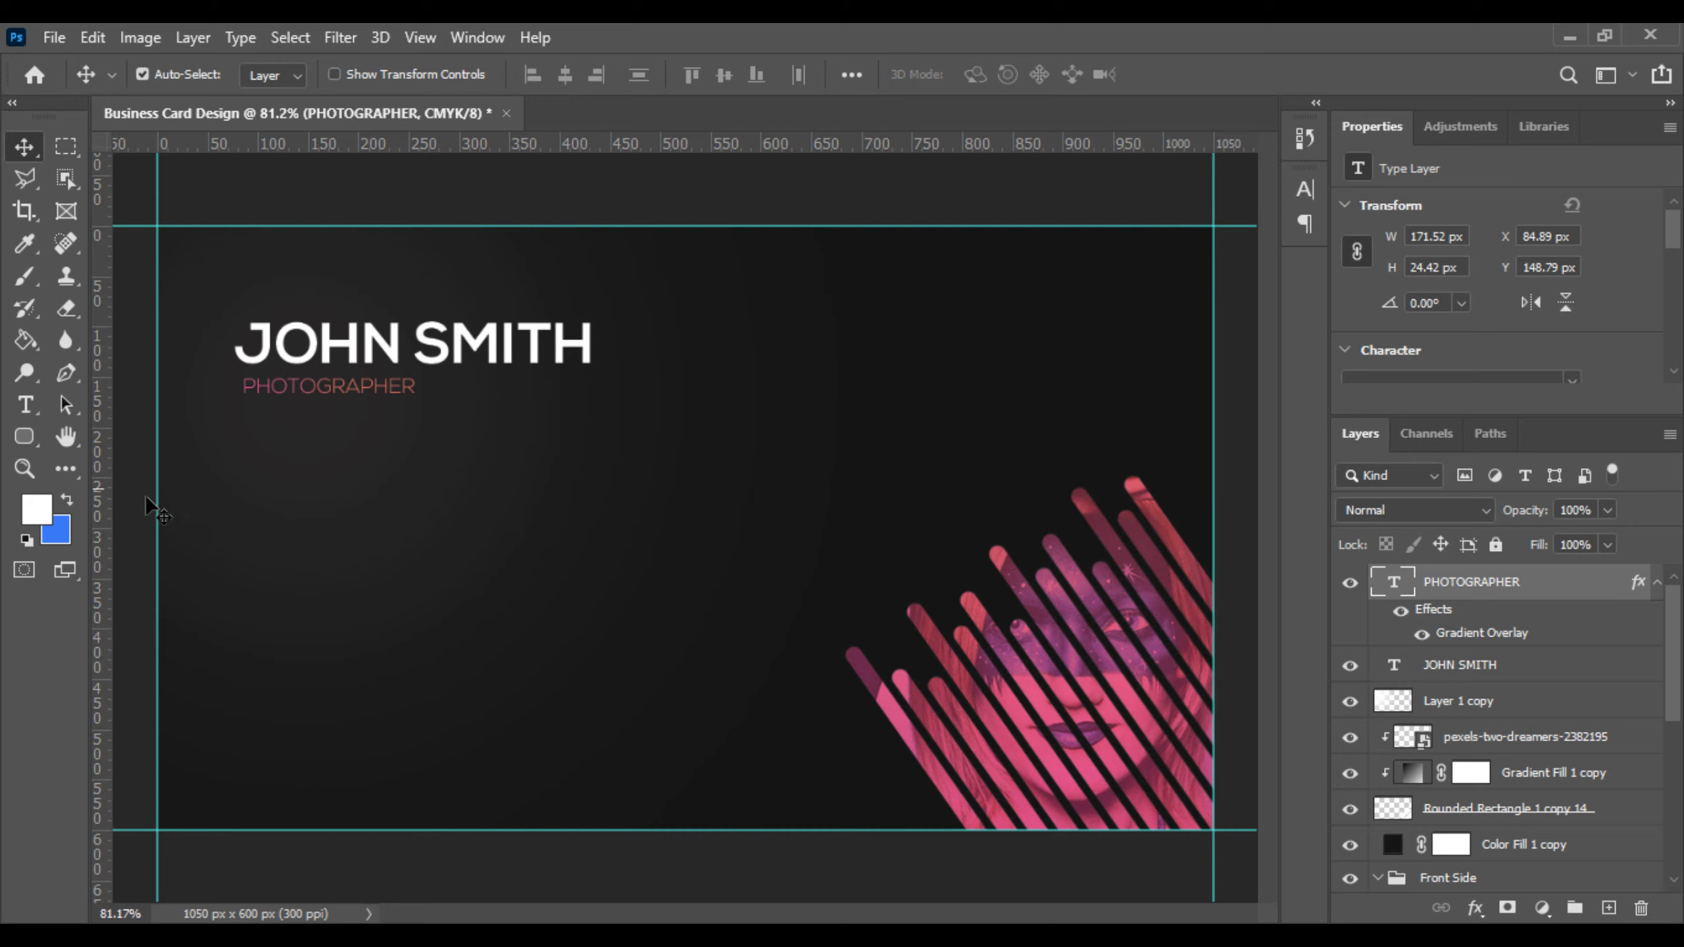
# Step: Draw a white square of about 161 × 161 px above the portrait bars in the card's upper-right area
pyautogui.rightClick(17, 441)
pyautogui.click(86, 438)
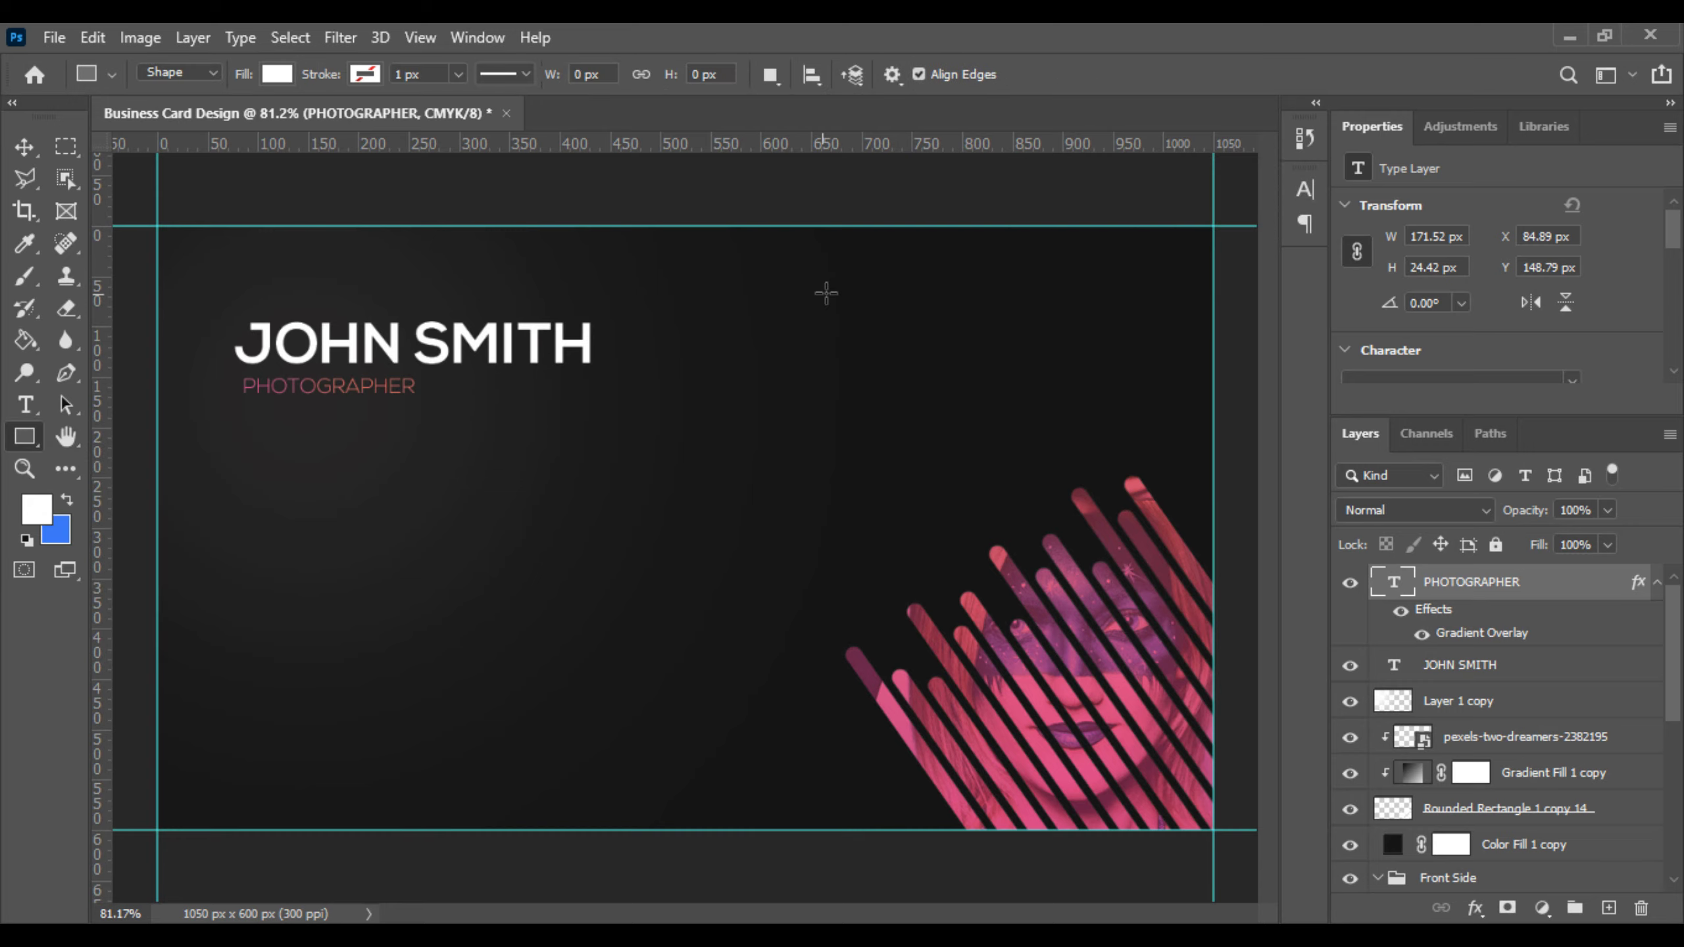
pyautogui.moveTo(894, 289); pyautogui.dragTo(1158, 450)
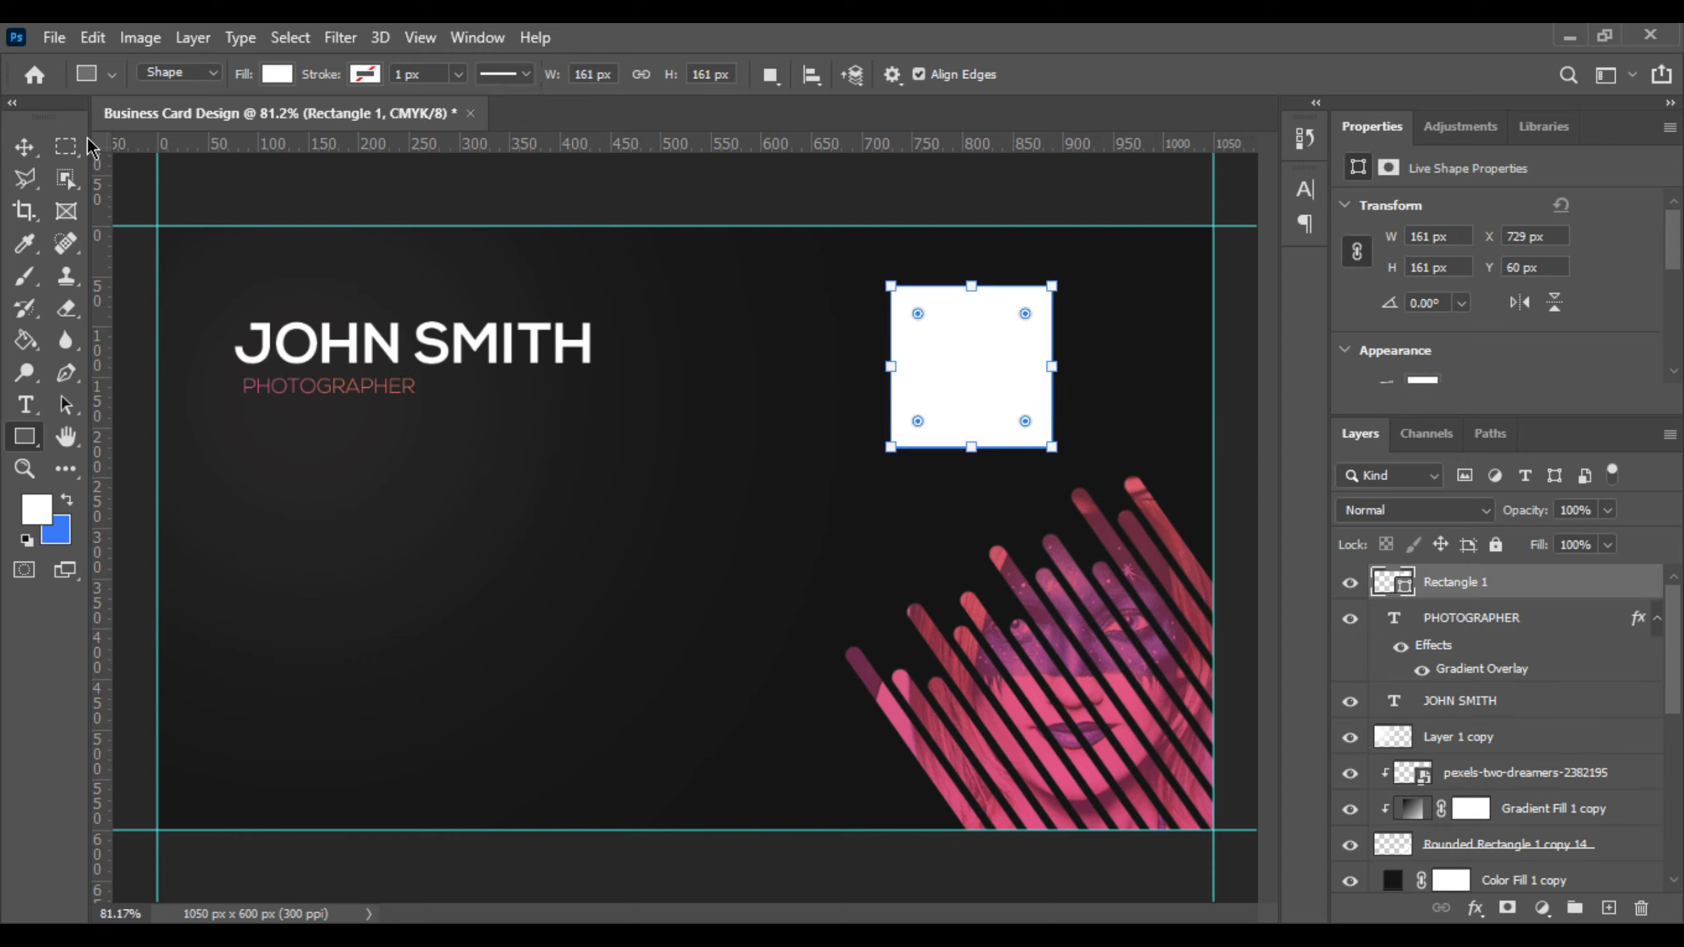
pyautogui.click(24, 148)
# Step: Place the qr-code file as an embedded object, scaled to about 143 × 143 px, over the white square
pyautogui.click(53, 38)
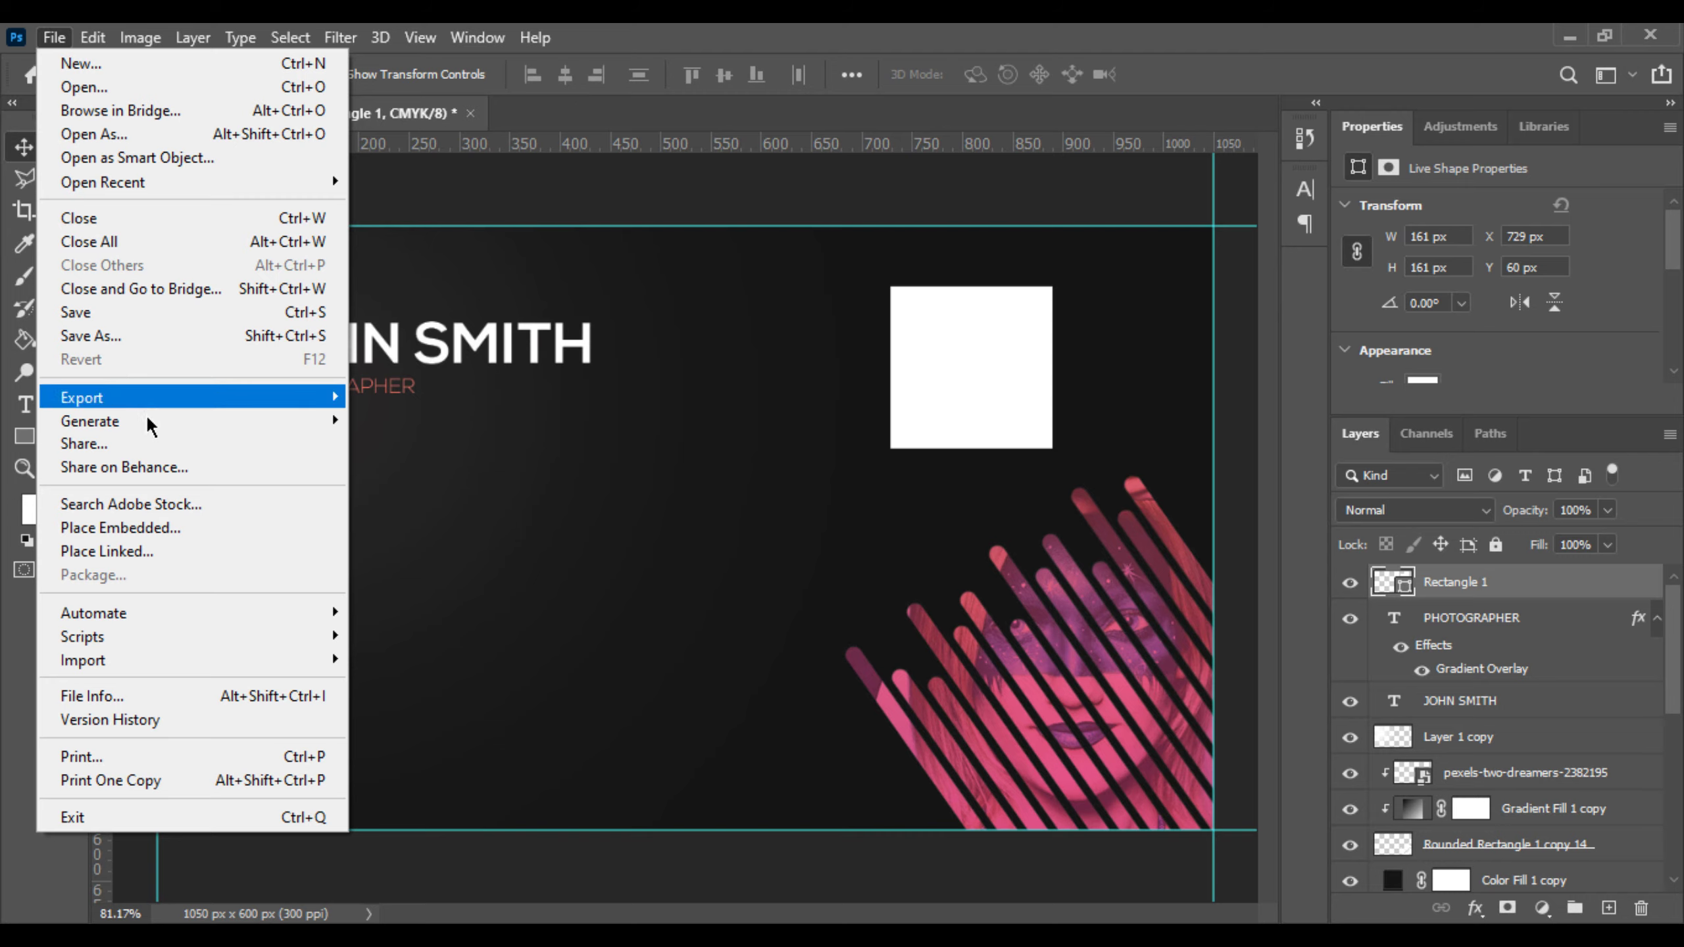
pyautogui.click(120, 527)
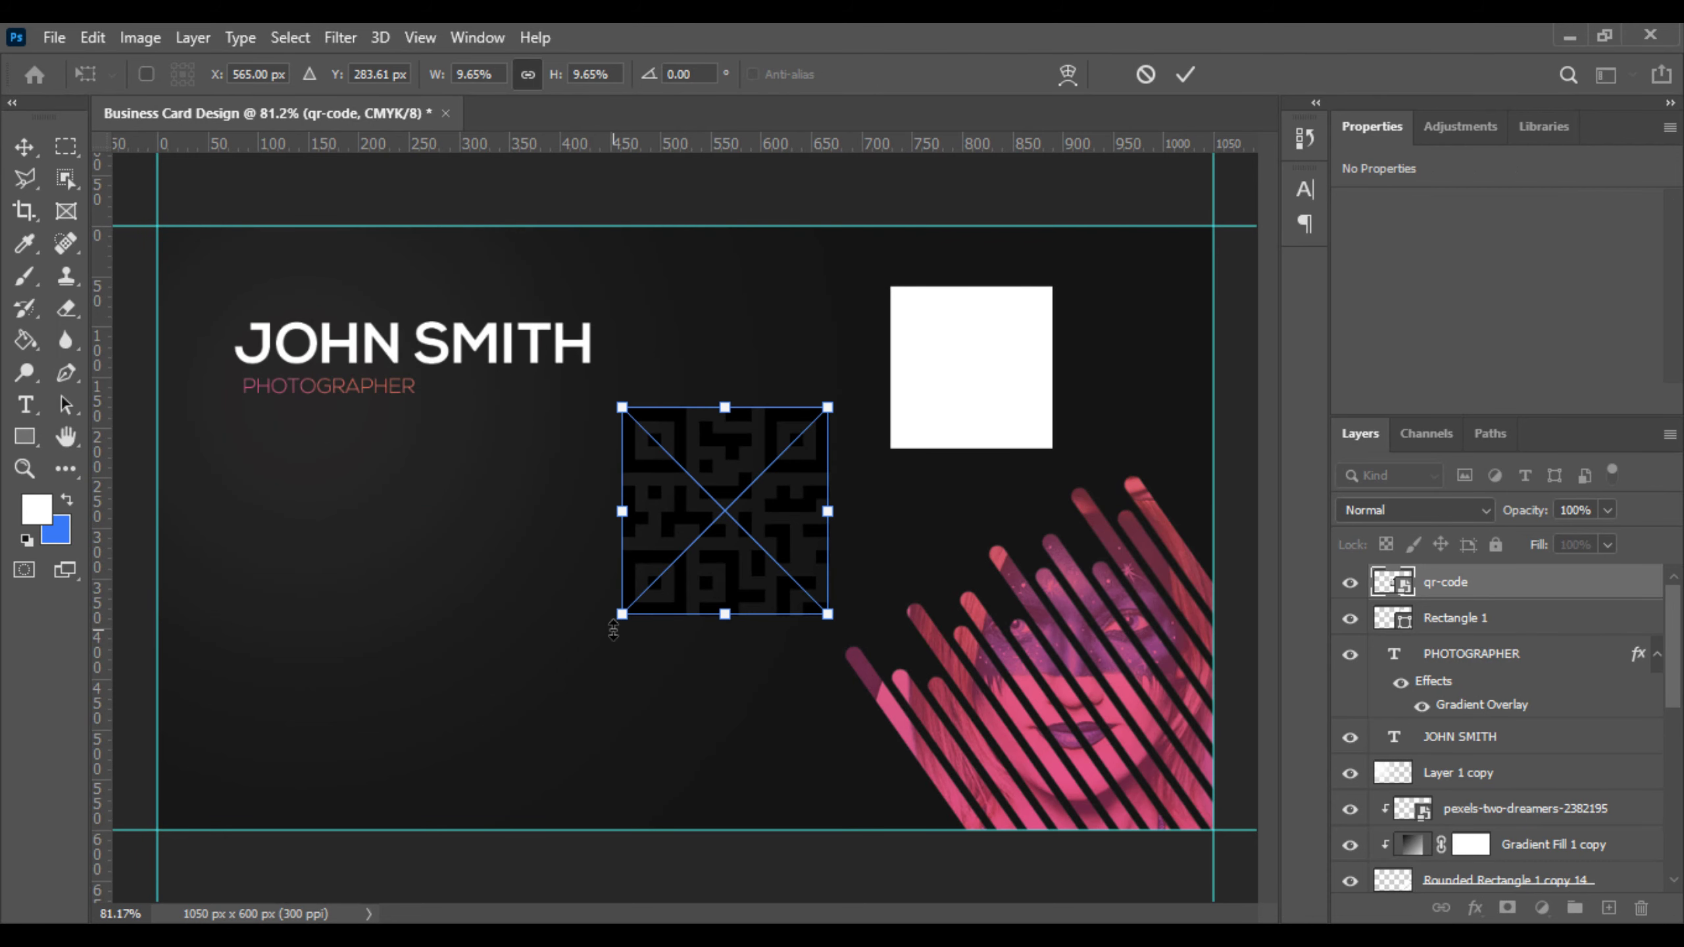
pyautogui.moveTo(623, 620); pyautogui.dragTo(666, 576)
pyautogui.moveTo(746, 537); pyautogui.dragTo(968, 406)
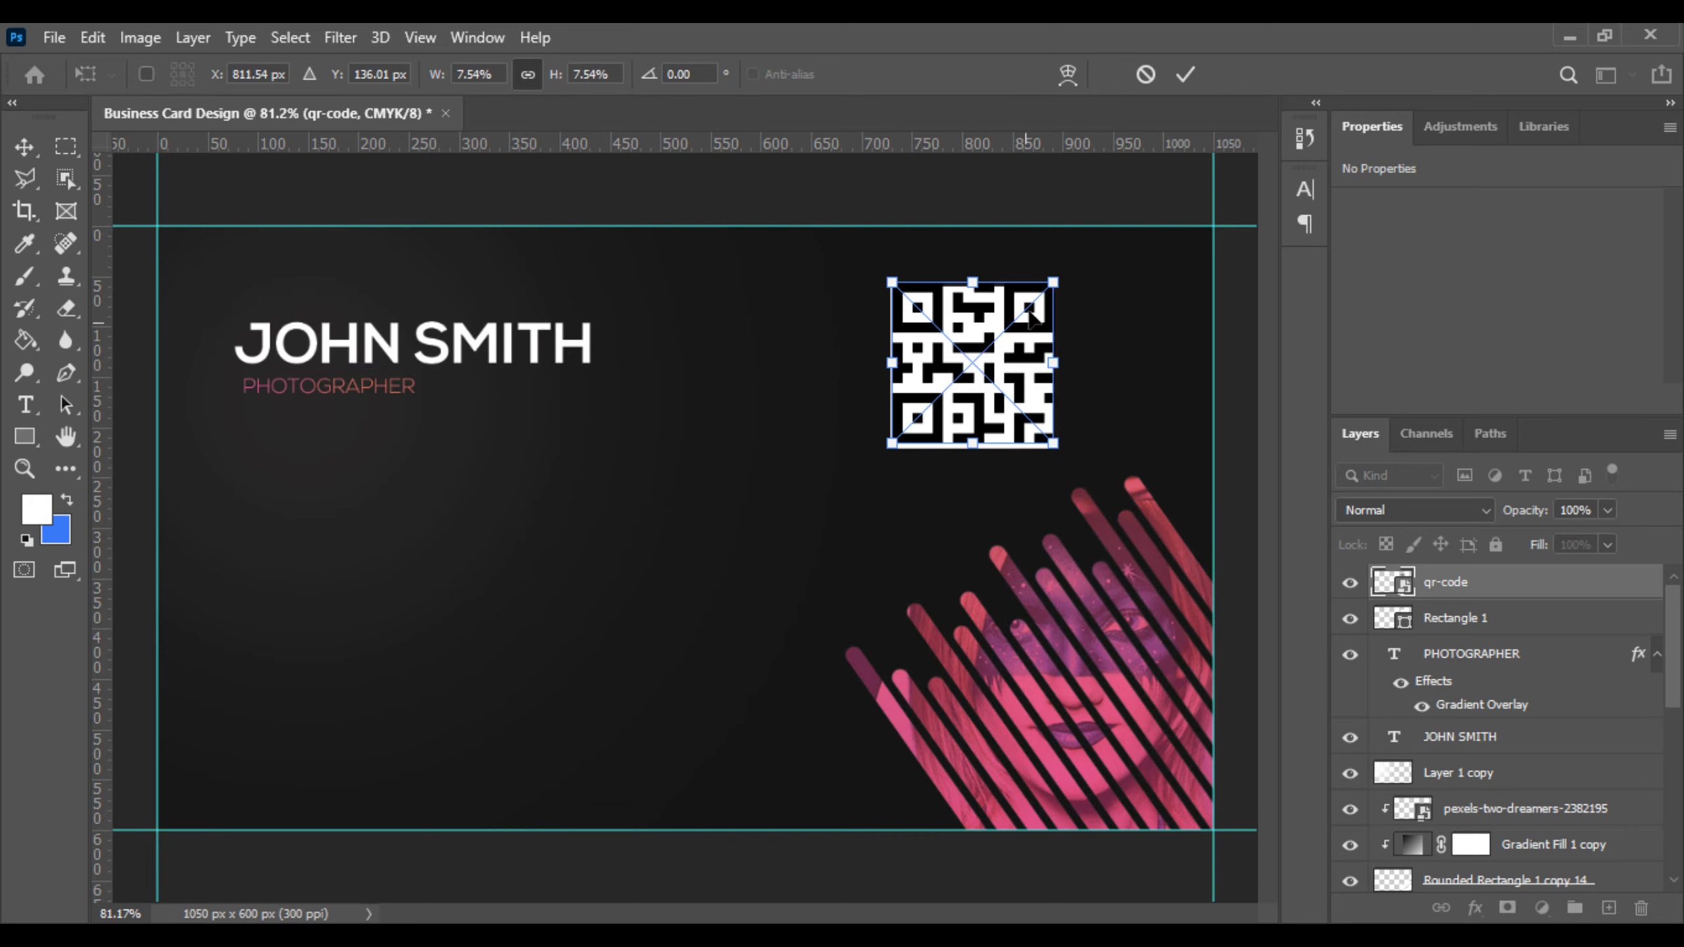
pyautogui.moveTo(1055, 279); pyautogui.dragTo(1035, 300)
pyautogui.moveTo(961, 390); pyautogui.dragTo(968, 385)
pyautogui.press('Return')
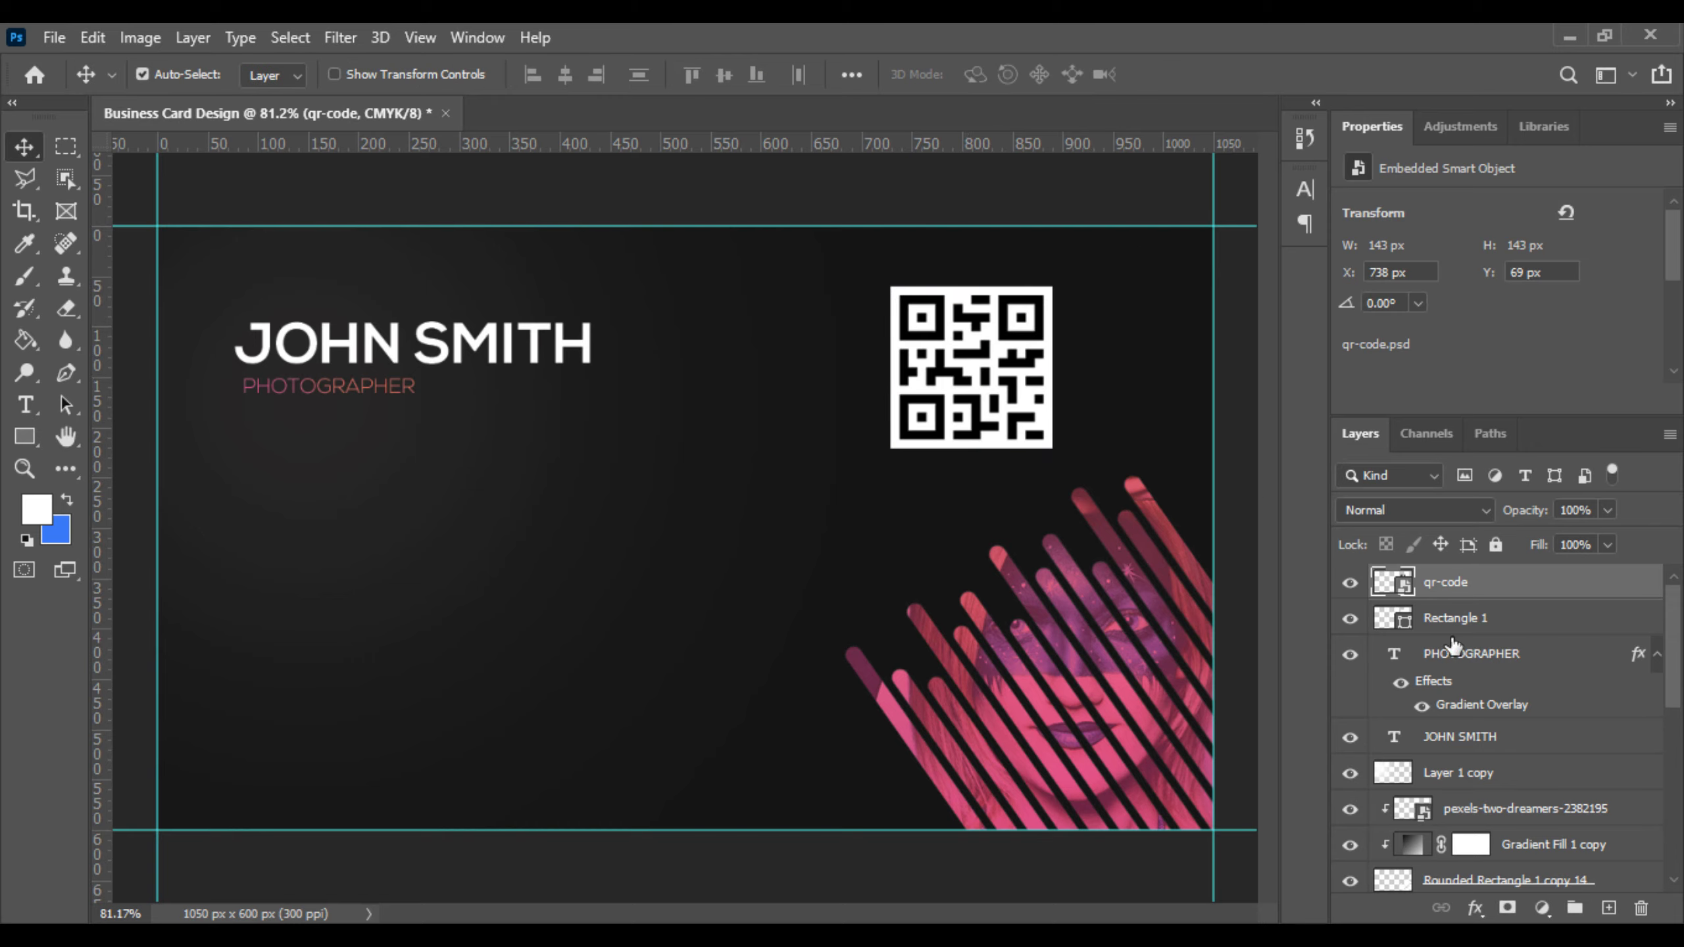
# Step: Align the centres of the QR code and the white square, and deselect both layers
pyautogui.keyDown('shift'); pyautogui.click(1458, 620); pyautogui.keyUp('shift')
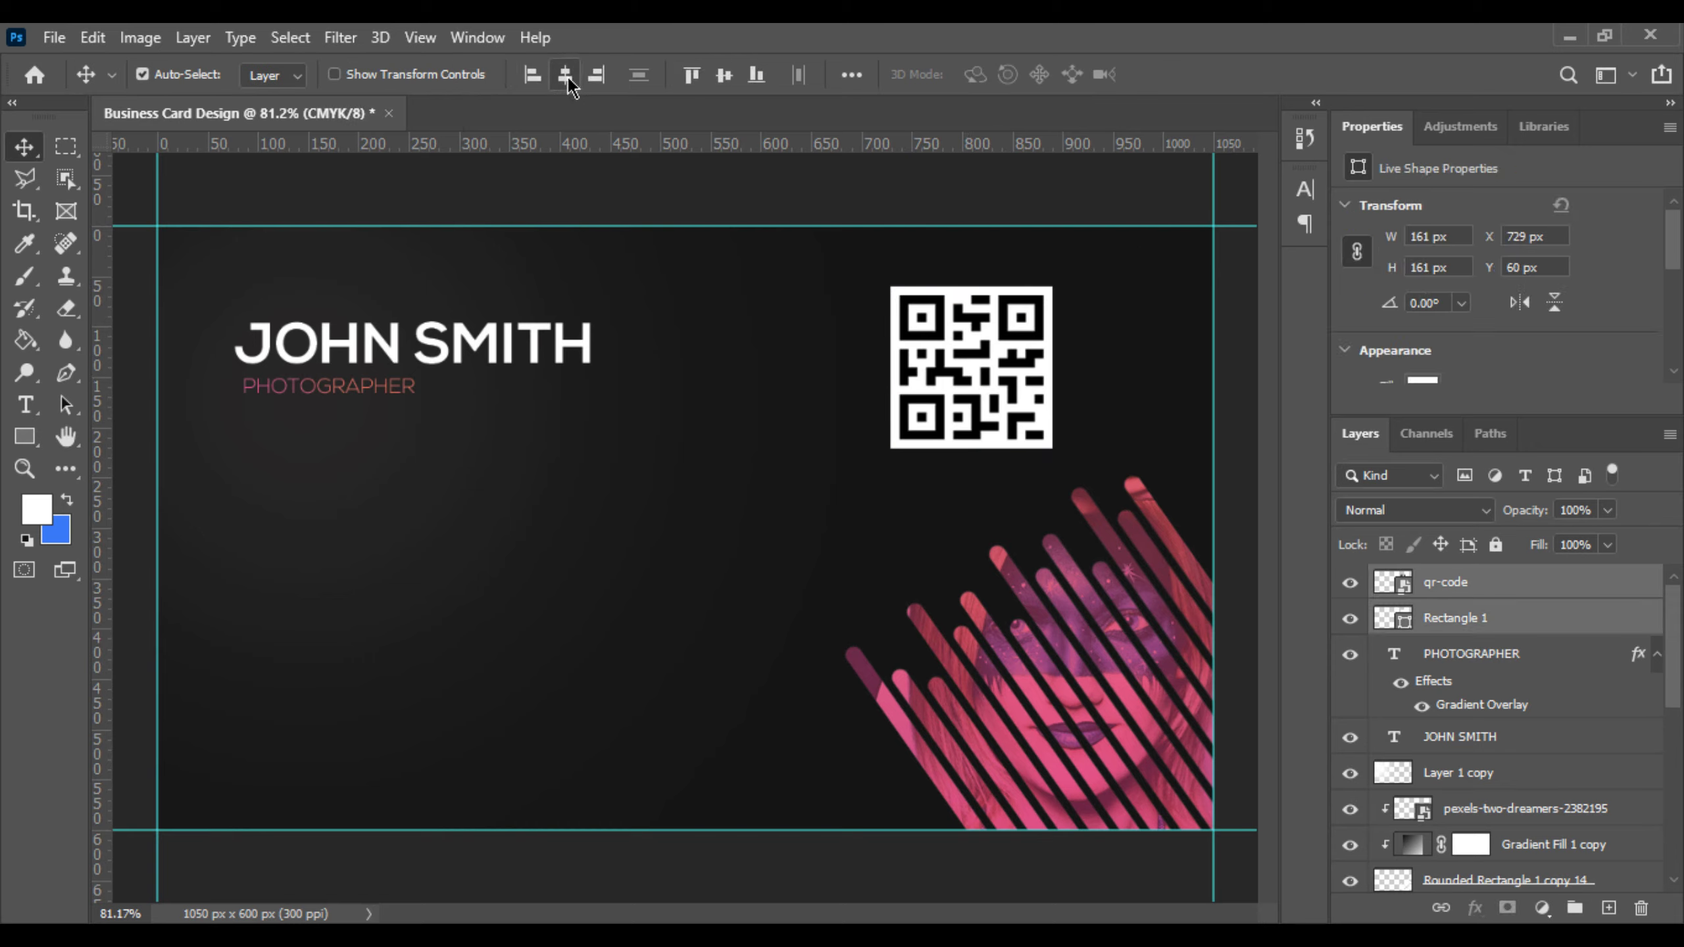
pyautogui.click(725, 76)
pyautogui.scroll(-1, 620, 414)
pyautogui.scroll(2, 611, 430)
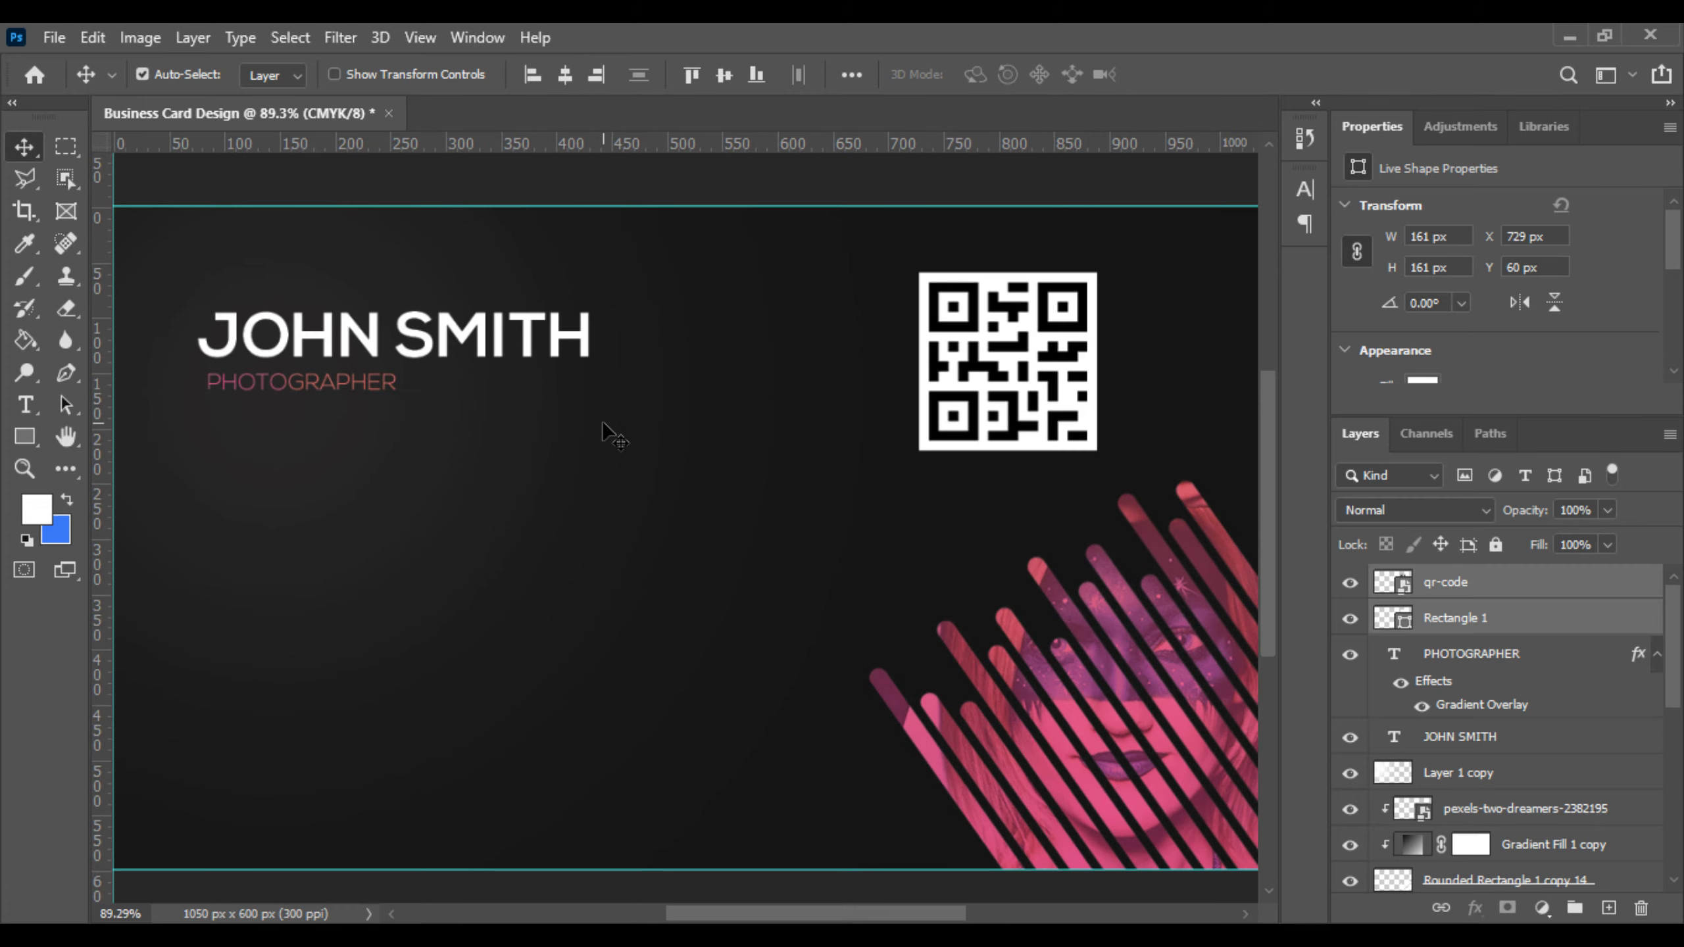
pyautogui.scroll(-1, 599, 518)
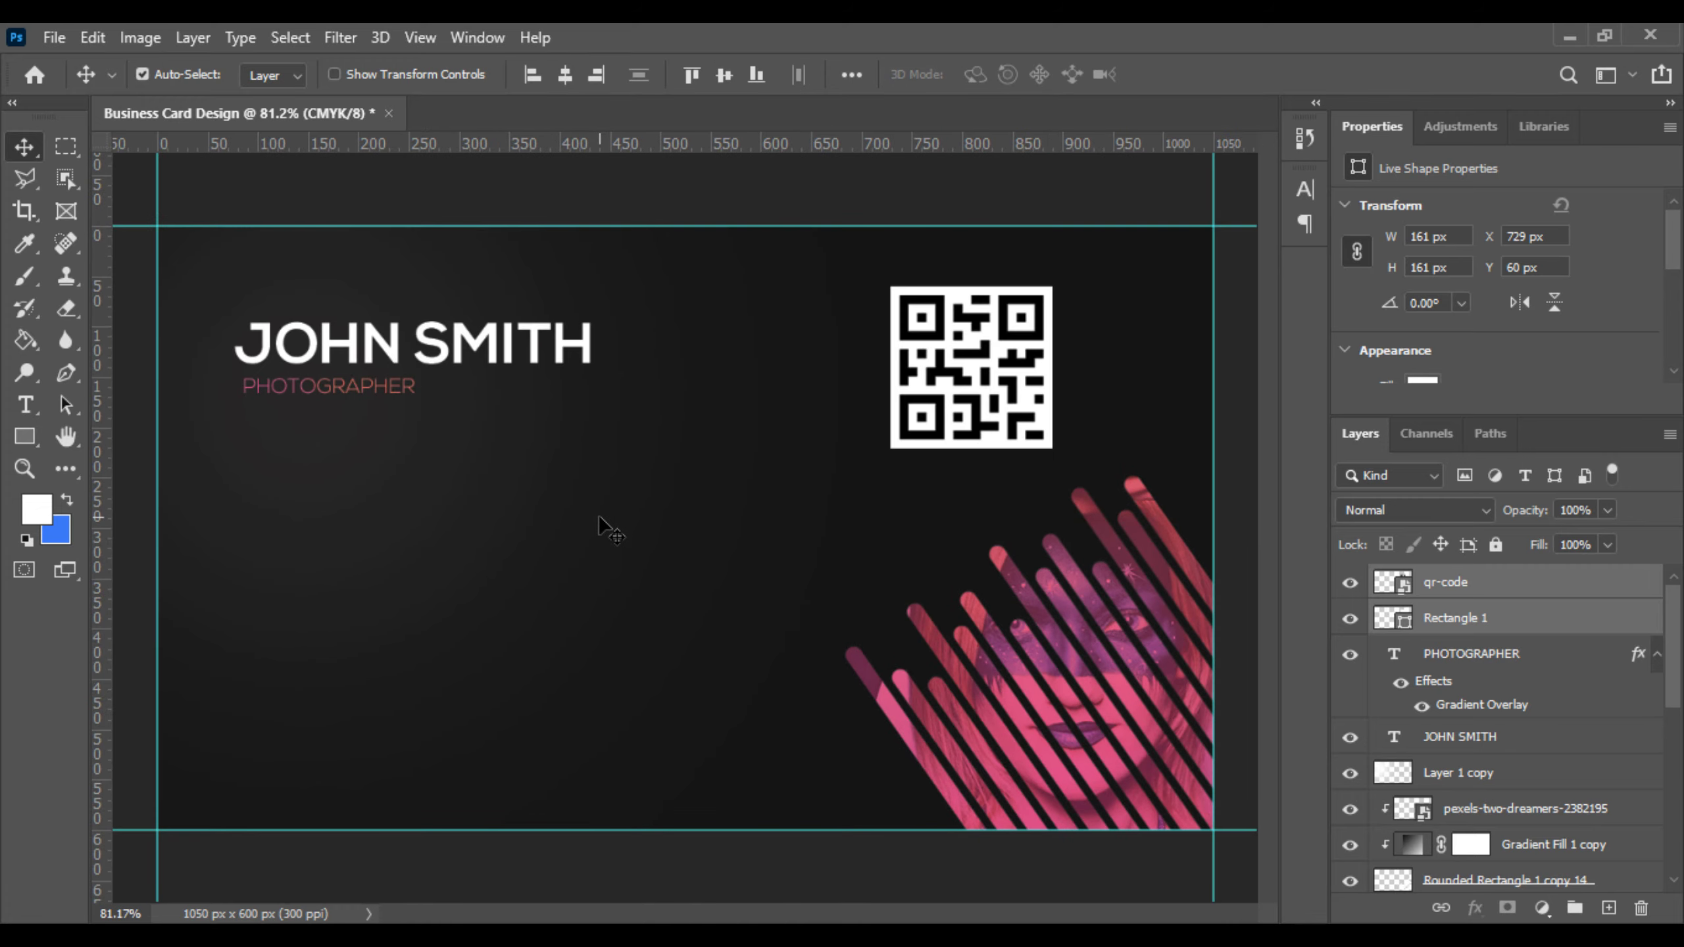
pyautogui.click(143, 491)
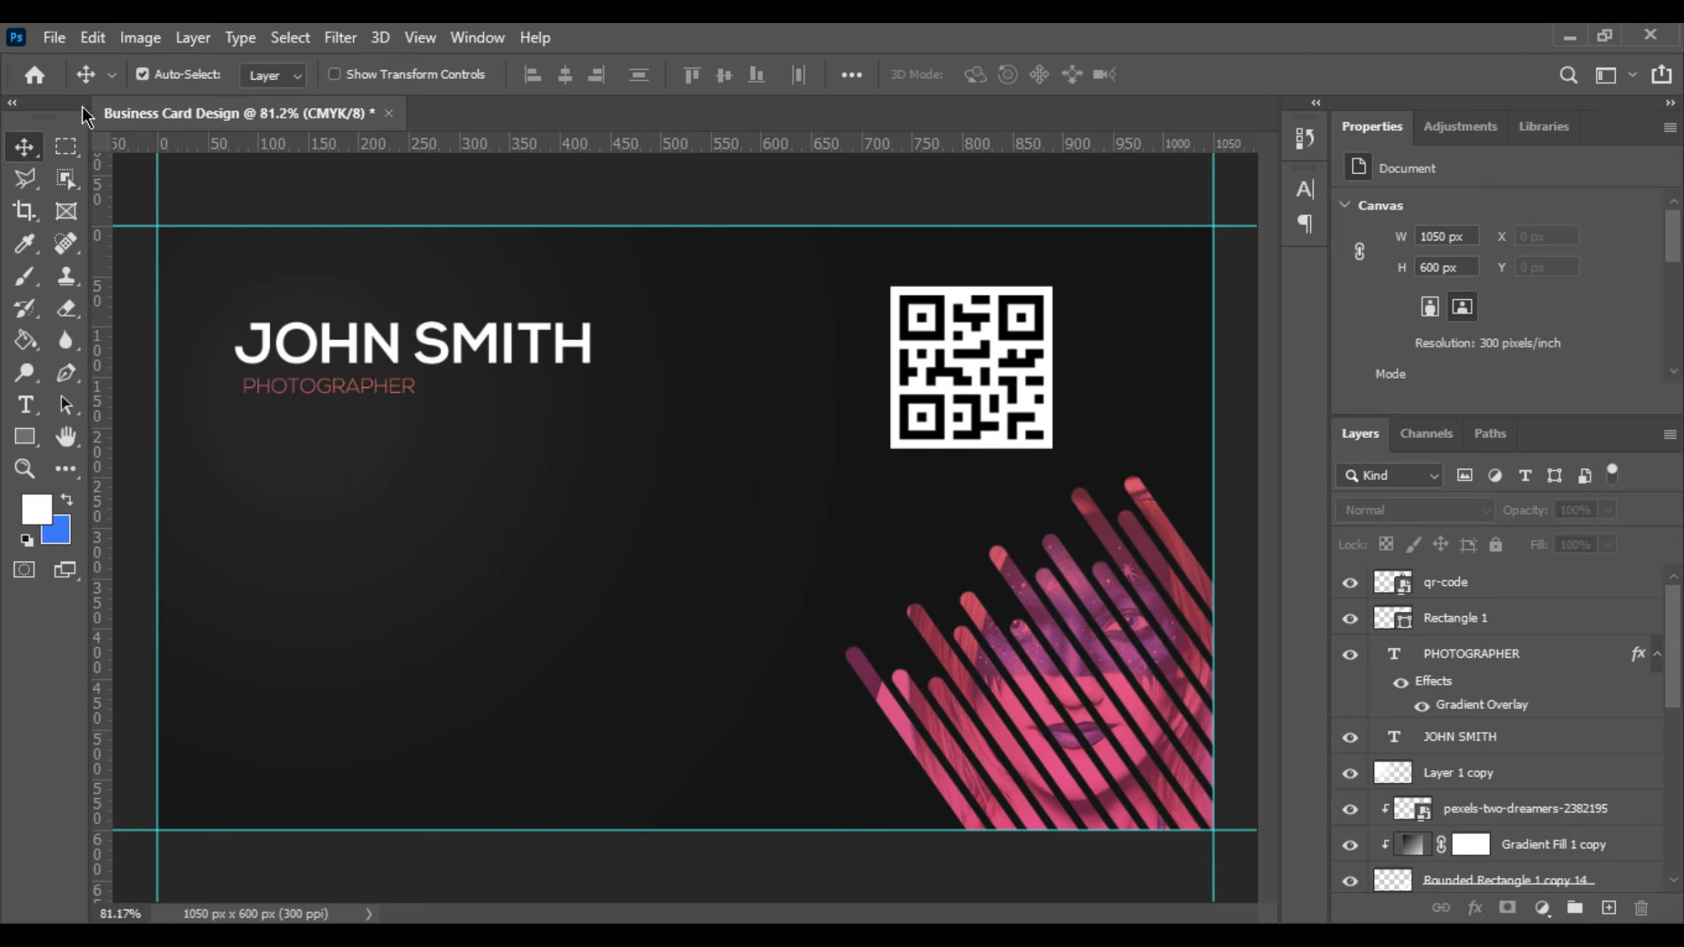
# Step: Add the prepared contact-details group with phone, web and address entries above the other layers and make it visible
pyautogui.hotkey('ctrl', 'g')
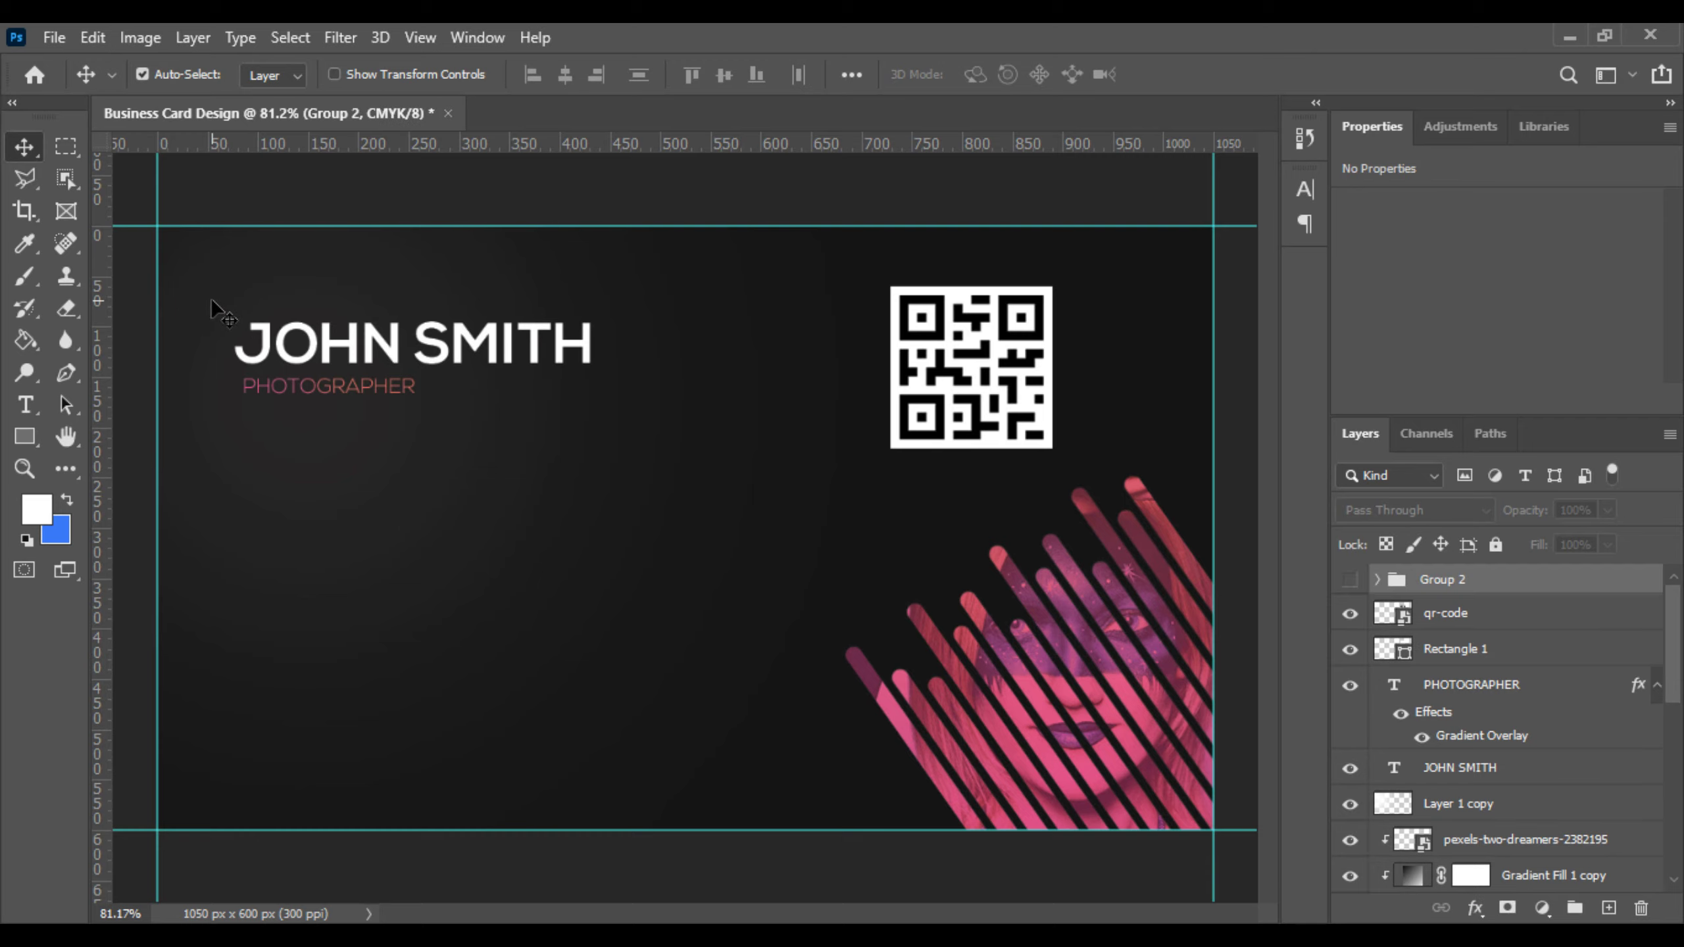
pyautogui.click(1349, 583)
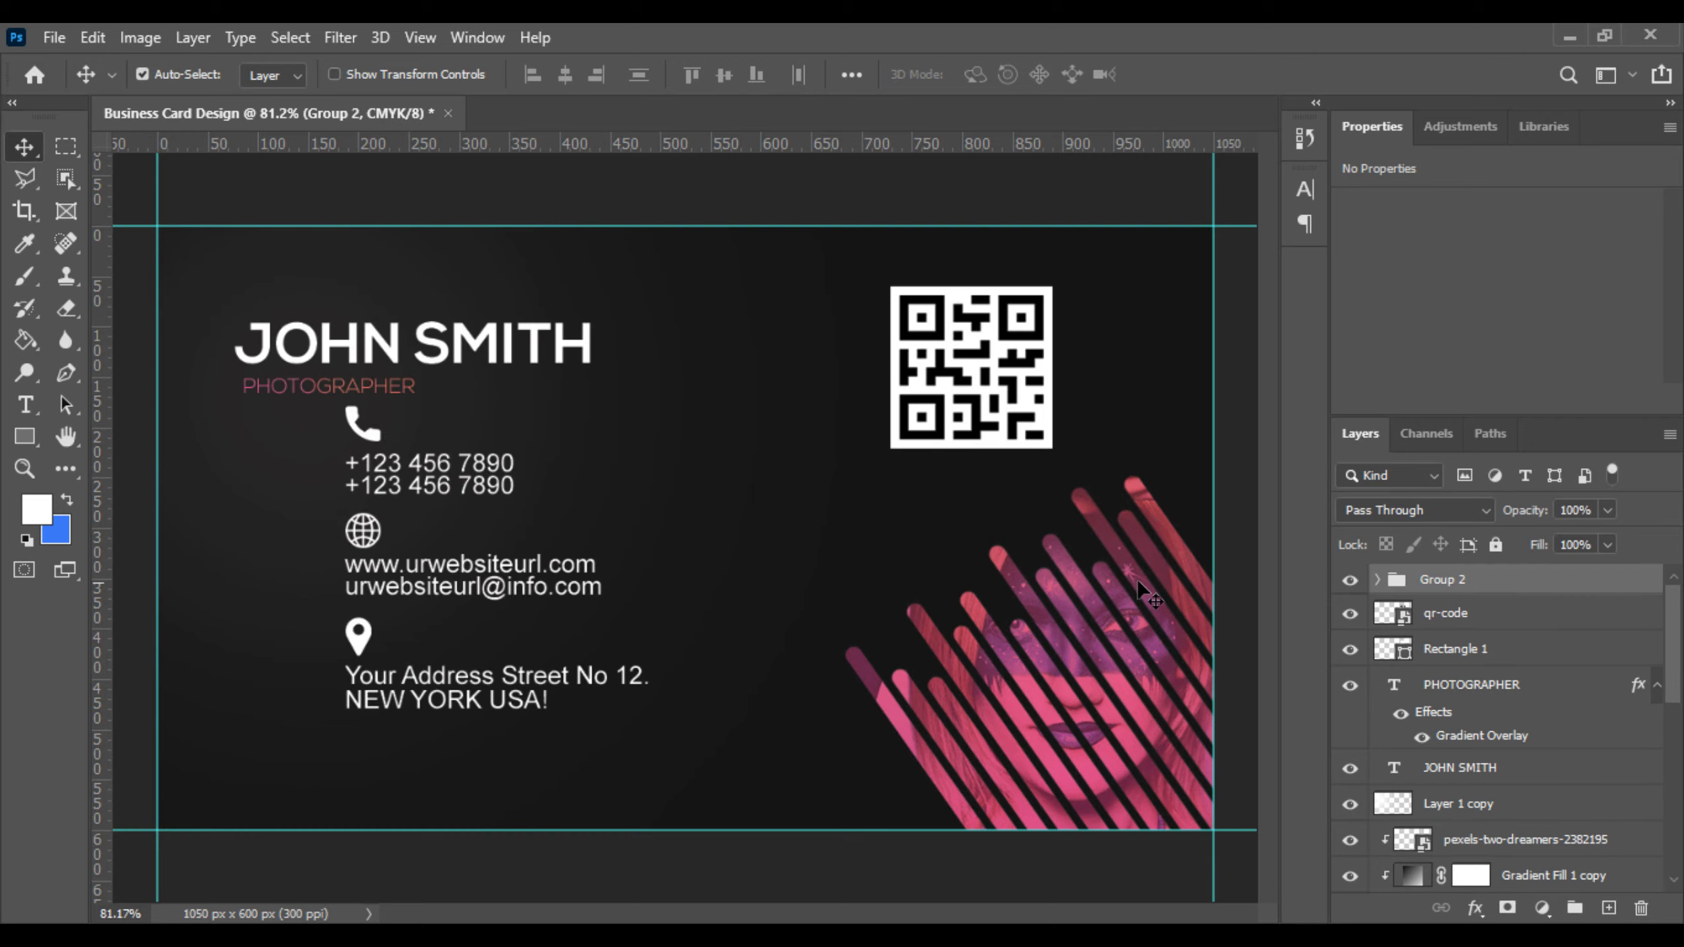
# Step: Move the contact-details group below the job title, lined up with the name's left edge, and scale it to about 92%
pyautogui.hotkey('ctrl', 't')
pyautogui.moveTo(390, 509); pyautogui.dragTo(293, 558)
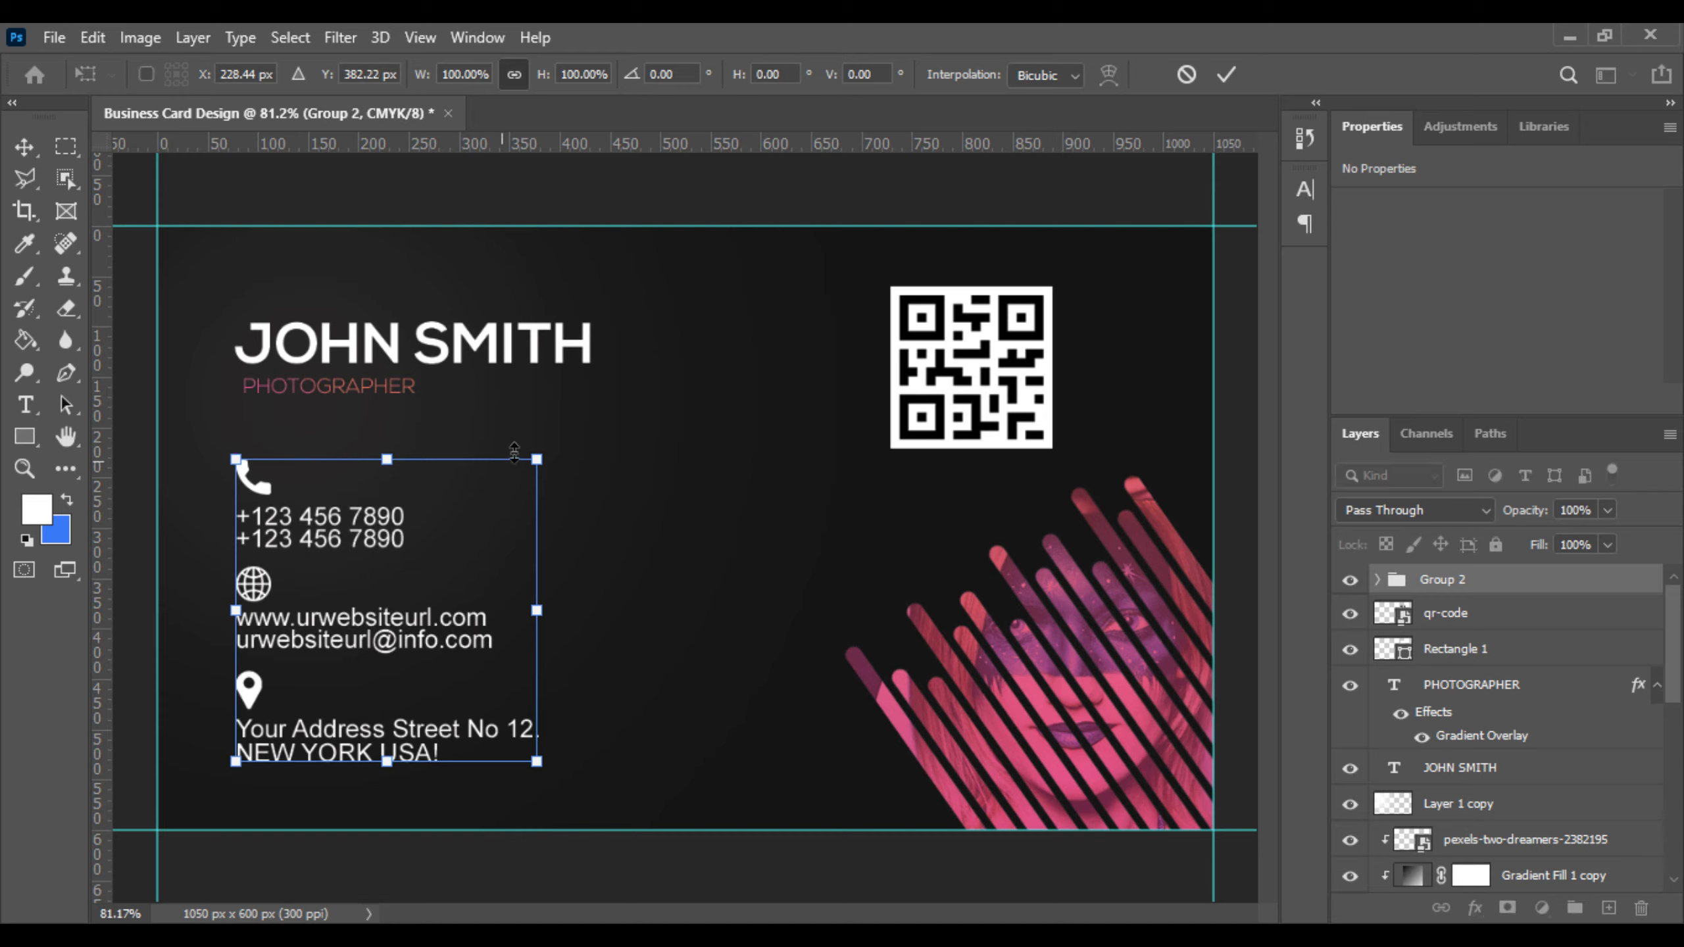
pyautogui.moveTo(534, 458); pyautogui.dragTo(514, 483)
pyautogui.moveTo(385, 551); pyautogui.dragTo(381, 549)
pyautogui.press('Return')
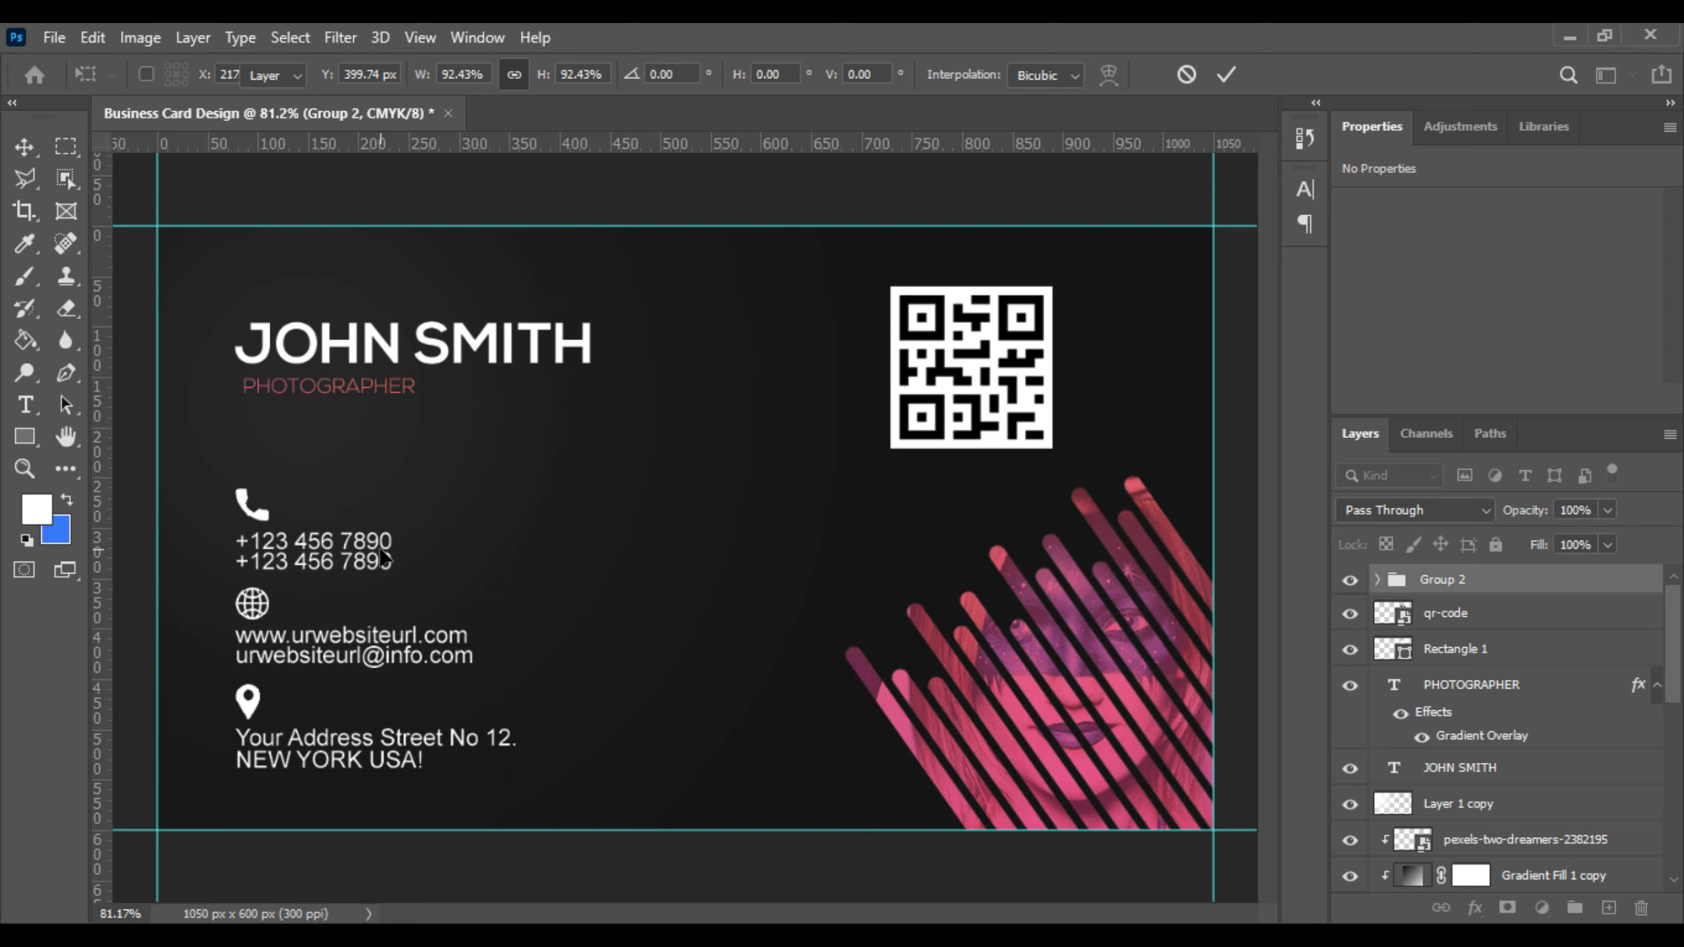
pyautogui.scroll(1, 663, 637)
pyautogui.scroll(-1, 852, 656)
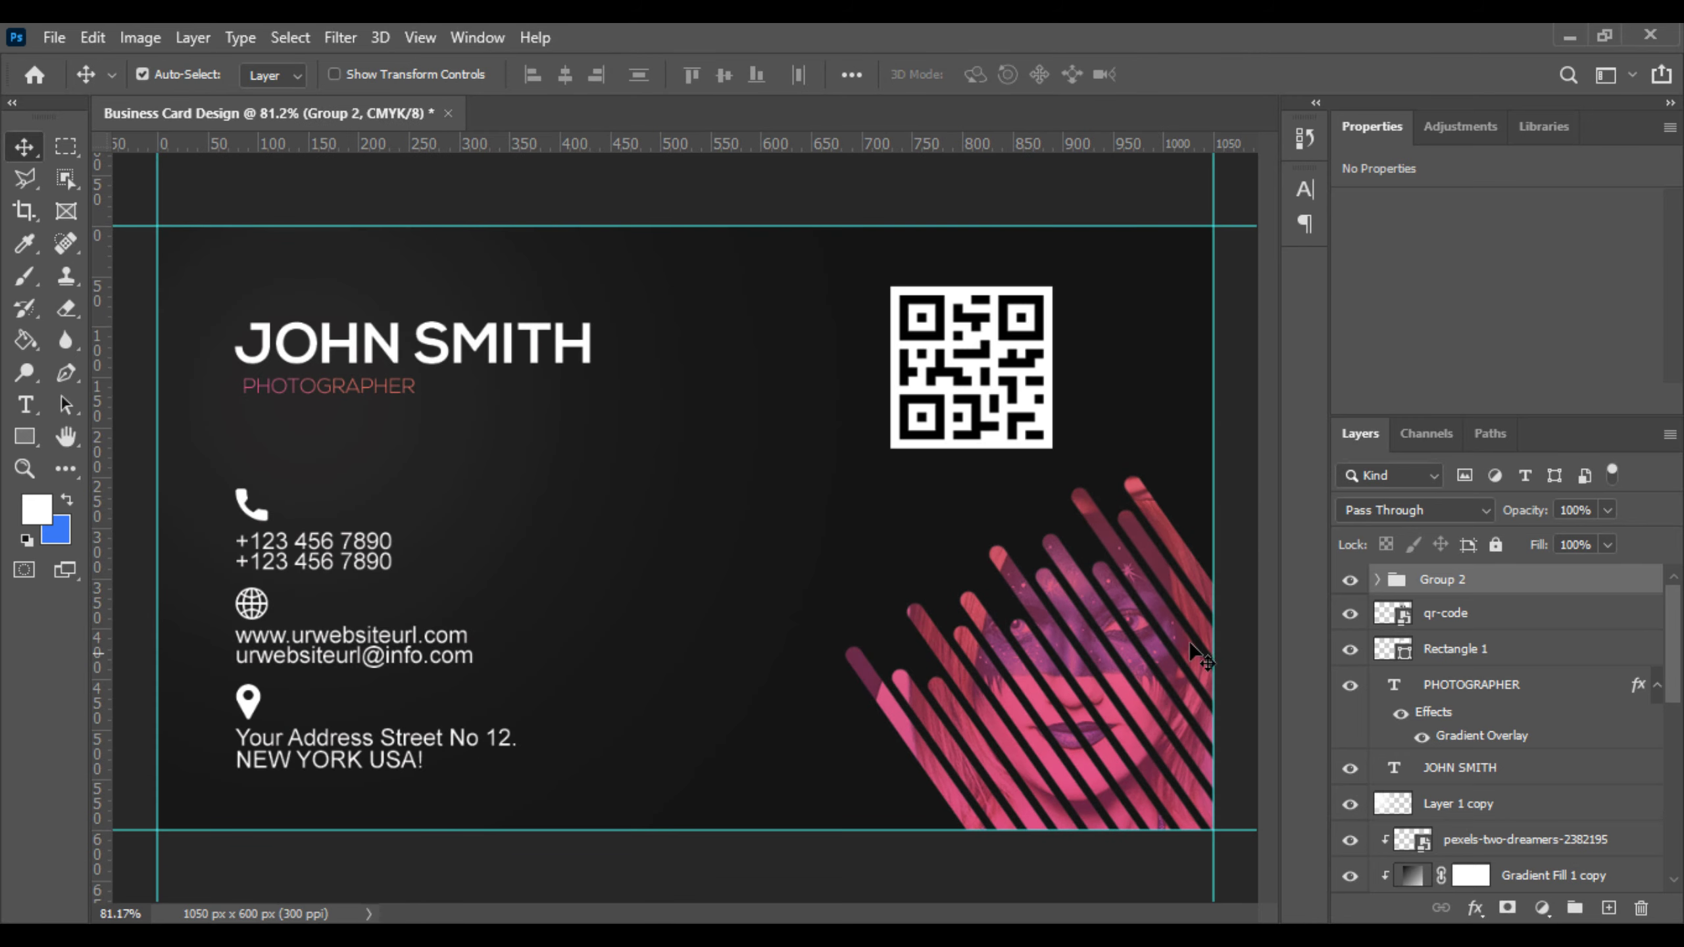
# Step: Scale the QR code and its white square together so the square is about 137 × 137 px, placed at about X 798, Y 95 px
pyautogui.click(1448, 621)
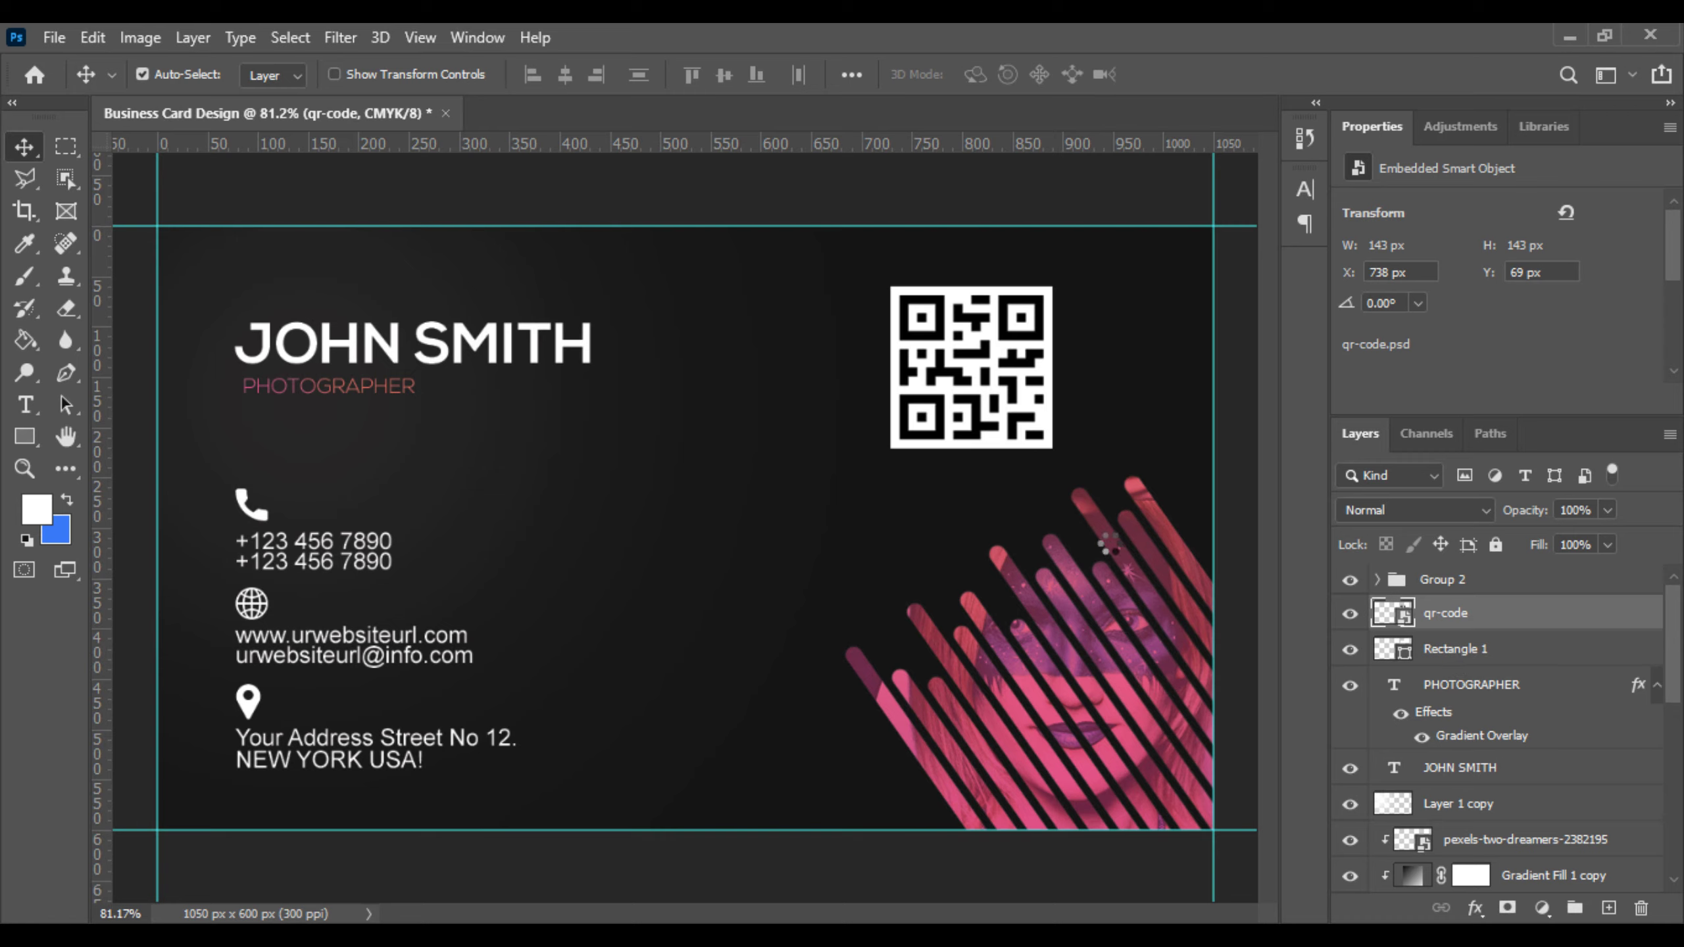
pyautogui.keyDown('shift'); pyautogui.click(1025, 398); pyautogui.keyUp('shift')
pyautogui.hotkey('ctrl', 't')
pyautogui.moveTo(1025, 382); pyautogui.dragTo(1083, 384)
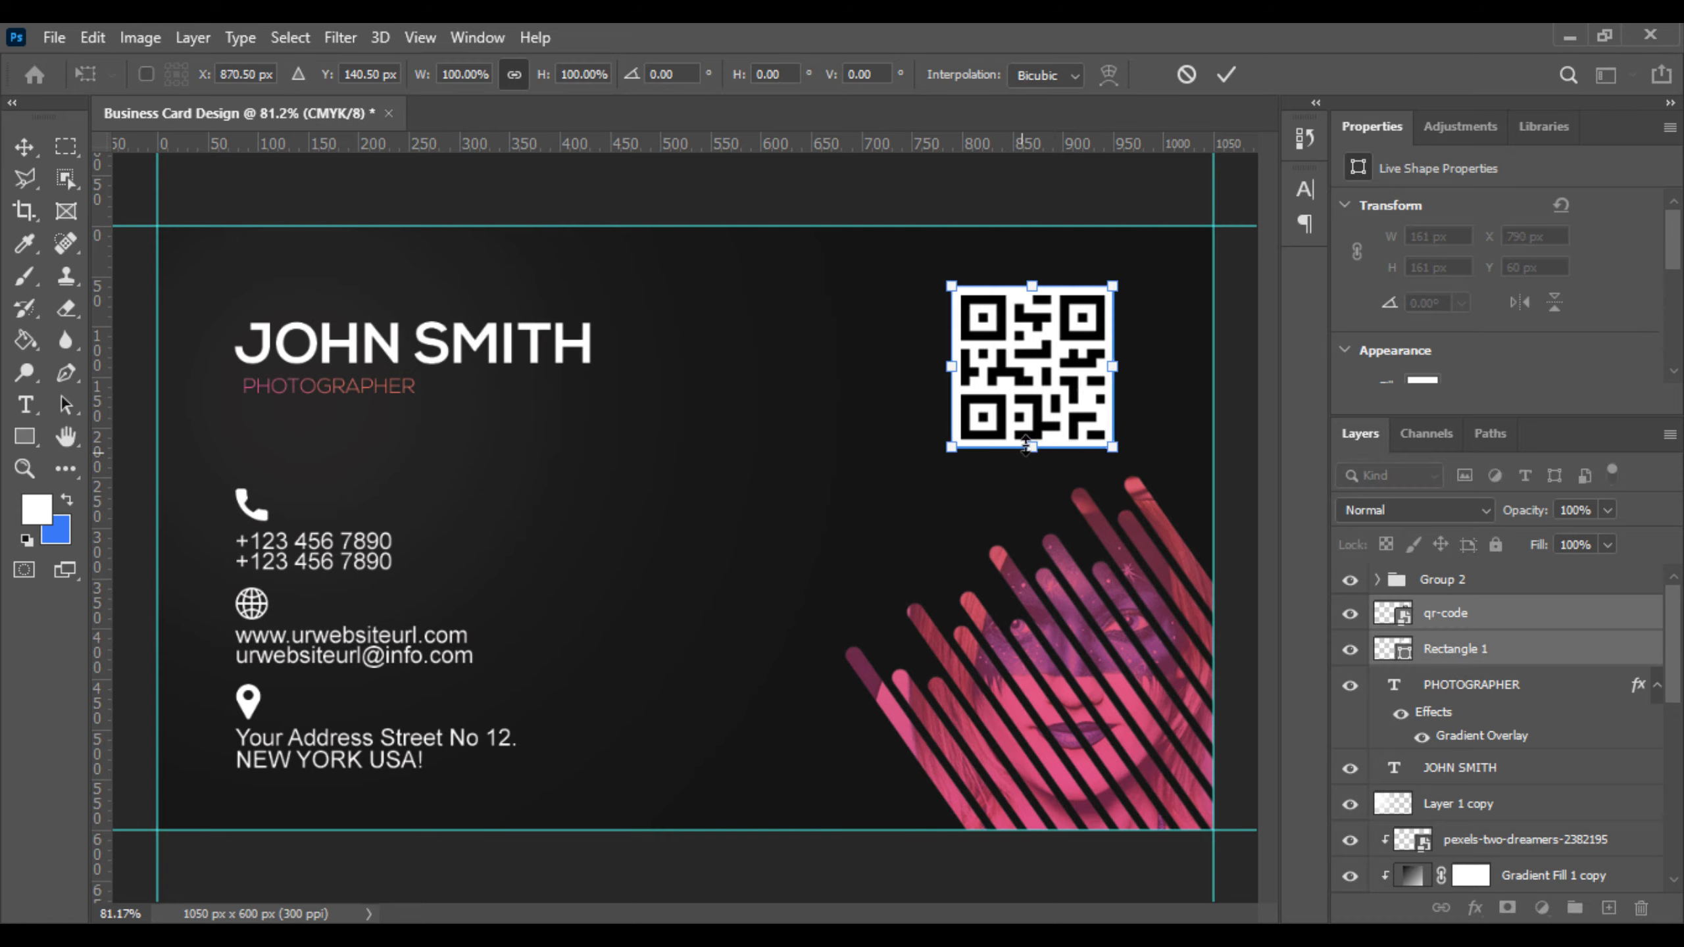
pyautogui.moveTo(1037, 452); pyautogui.dragTo(1038, 443)
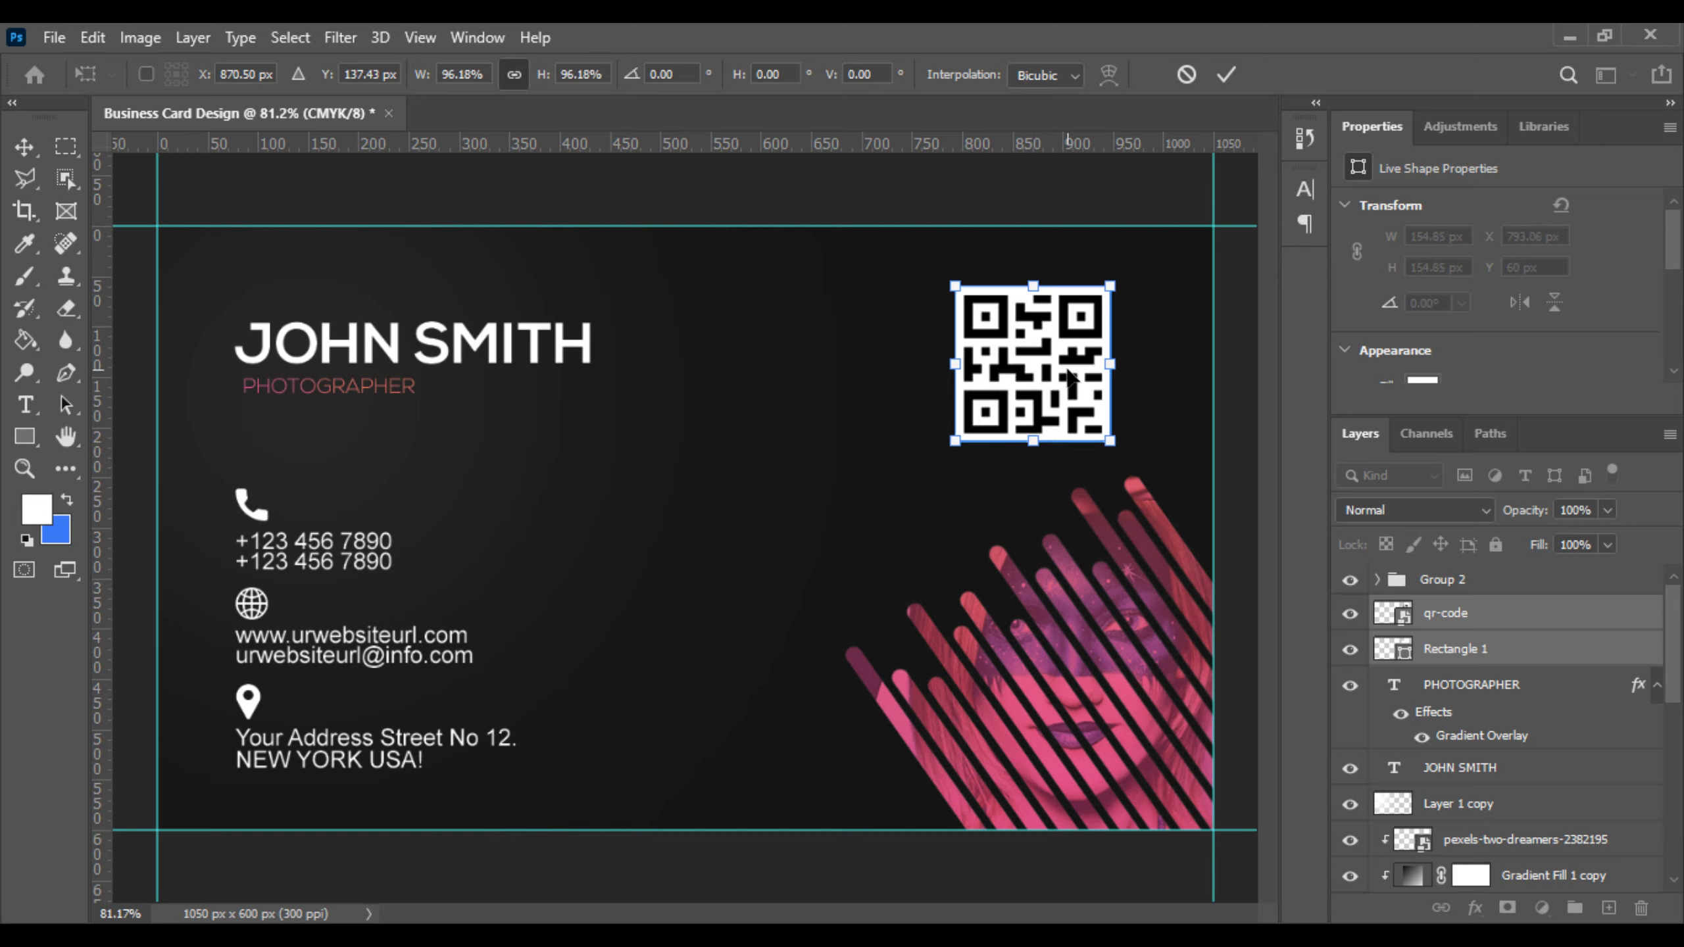
pyautogui.moveTo(1068, 379); pyautogui.dragTo(1047, 426)
pyautogui.press('Return')
pyautogui.scroll(-1, 1036, 423)
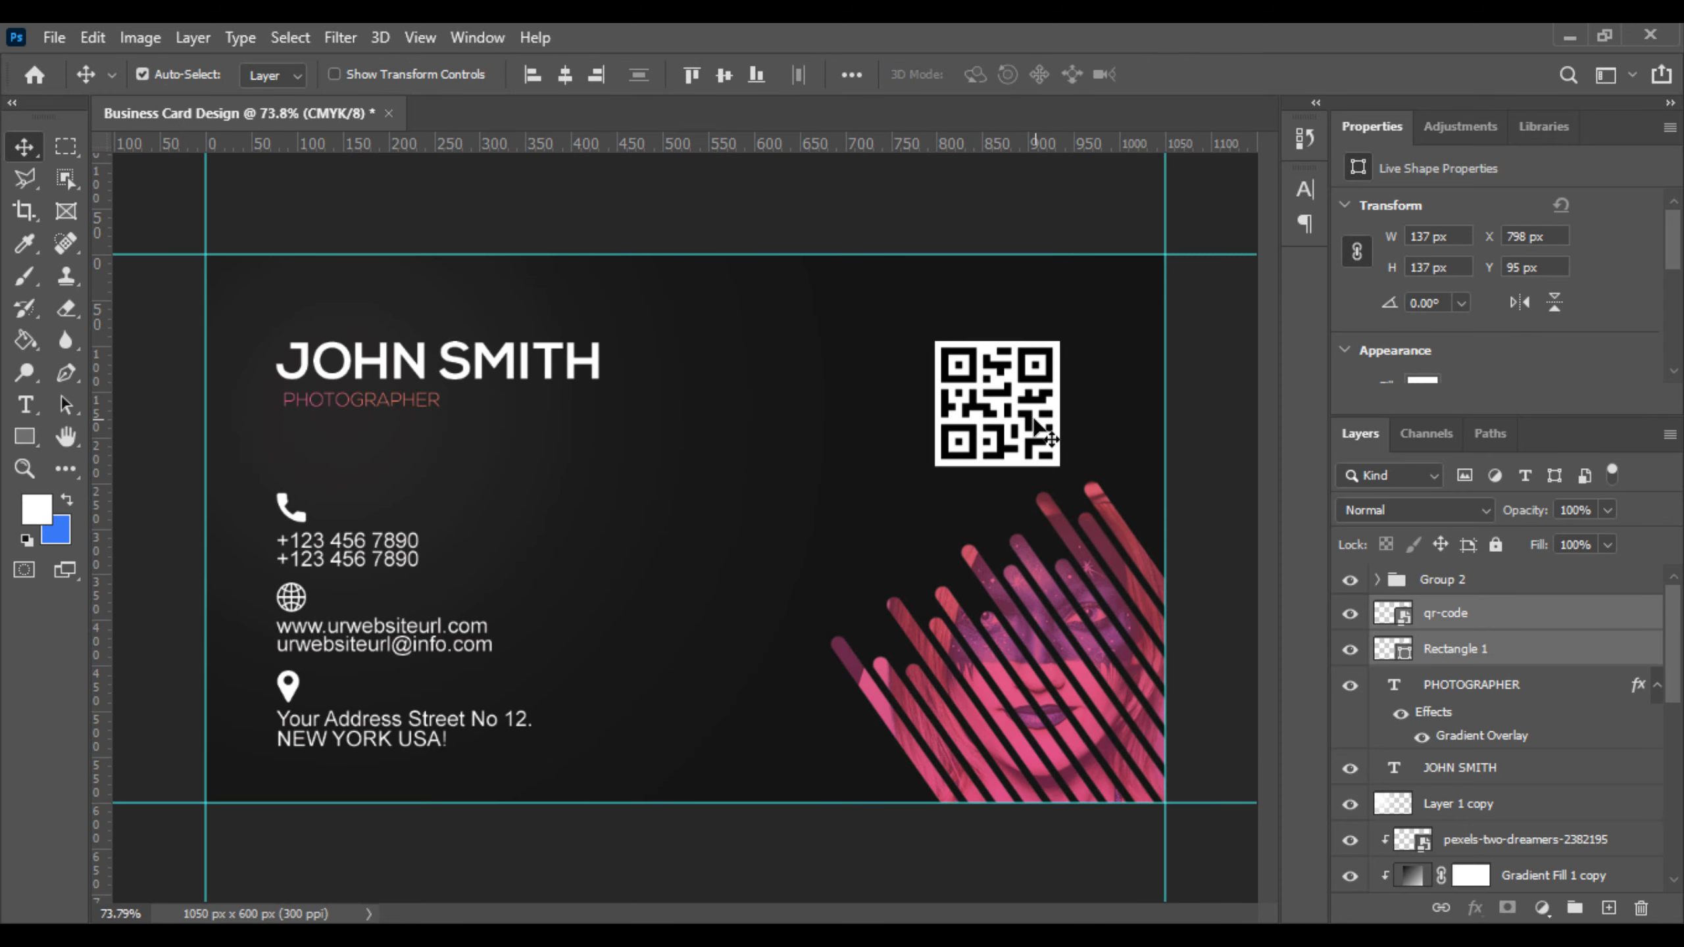